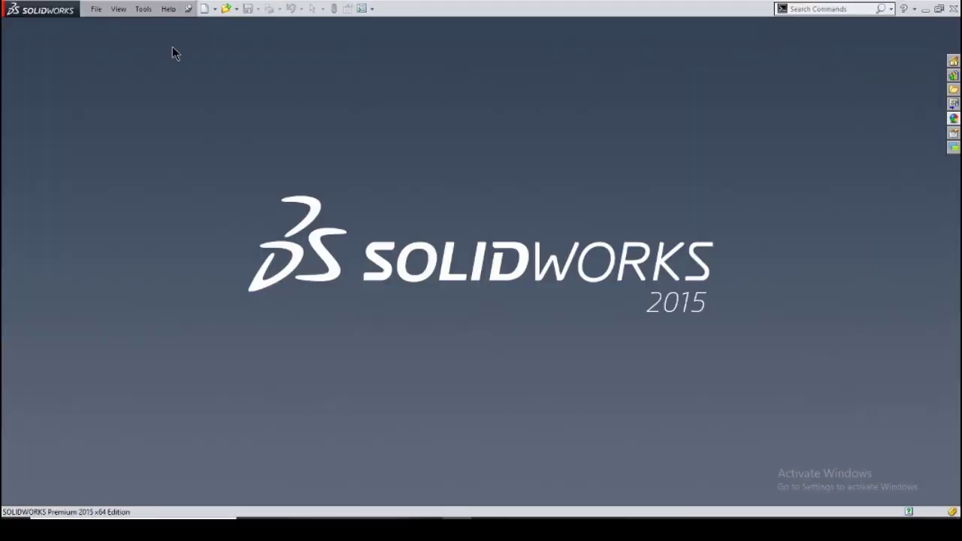
Start a new part document.
{"action": "left_click", "coordinate": [96, 8]}
{"action": "left_click", "coordinate": [111, 25]}
{"action": "left_click", "coordinate": [426, 393]}
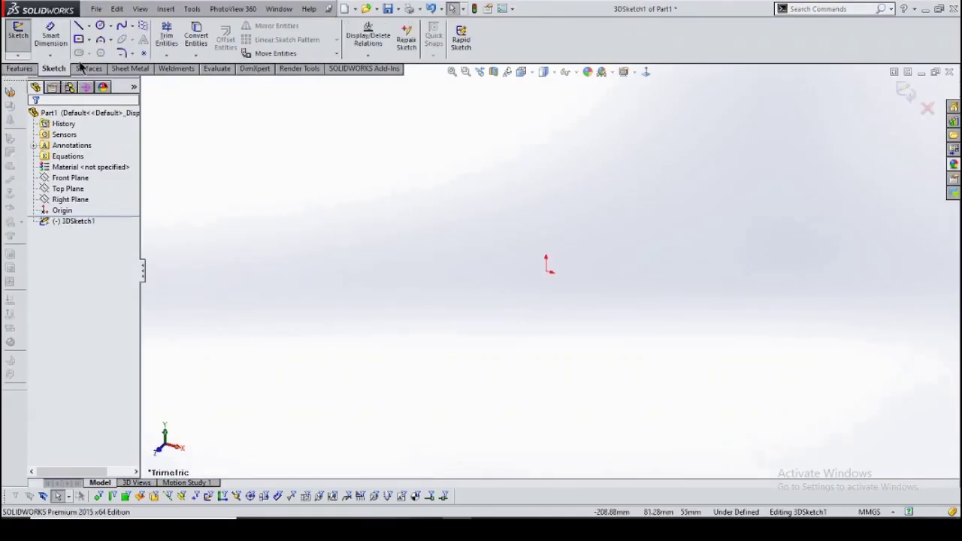
In a 3D sketch, draw a 10 mm diameter circle centred at the origin.
{"action": "left_click", "coordinate": [100, 26]}
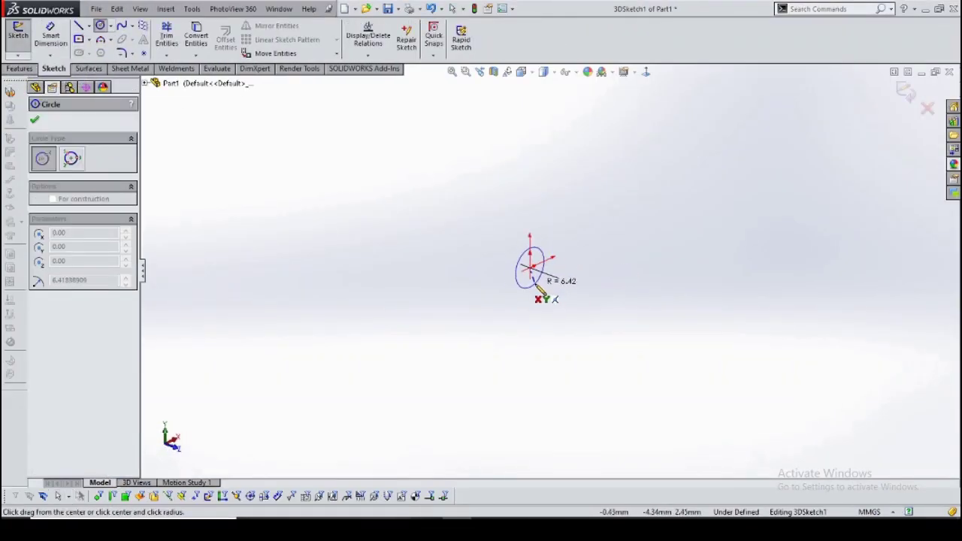
{"action": "left_click", "coordinate": [530, 267]}
{"action": "left_click", "coordinate": [558, 300]}
{"action": "left_click", "coordinate": [554, 295]}
{"action": "left_click", "coordinate": [573, 317]}
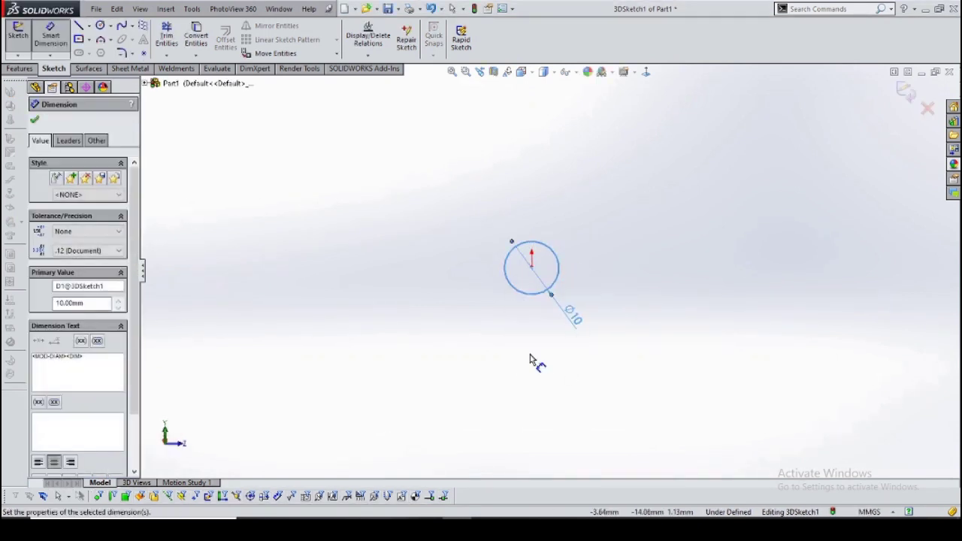
{"action": "key", "text": "Escape"}
{"action": "middle_click_drag", "start_coordinate": [529, 360], "coordinate": [532, 339]}
Draw a line from the origin and dimension it 10000 mm long.
{"action": "key", "text": "l"}
{"action": "left_click", "coordinate": [472, 281]}
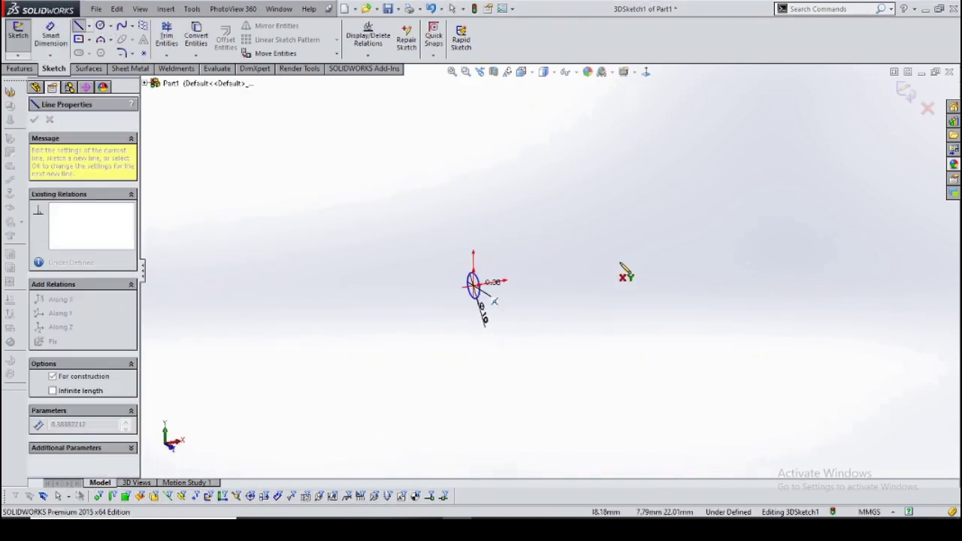
{"action": "left_click", "coordinate": [676, 262]}
{"action": "right_click_drag", "start_coordinate": [612, 258], "coordinate": [611, 225]}
{"action": "left_click", "coordinate": [570, 269]}
{"action": "left_click", "coordinate": [593, 225]}
{"action": "type", "text": "10000"}
{"action": "key", "text": "Return"}
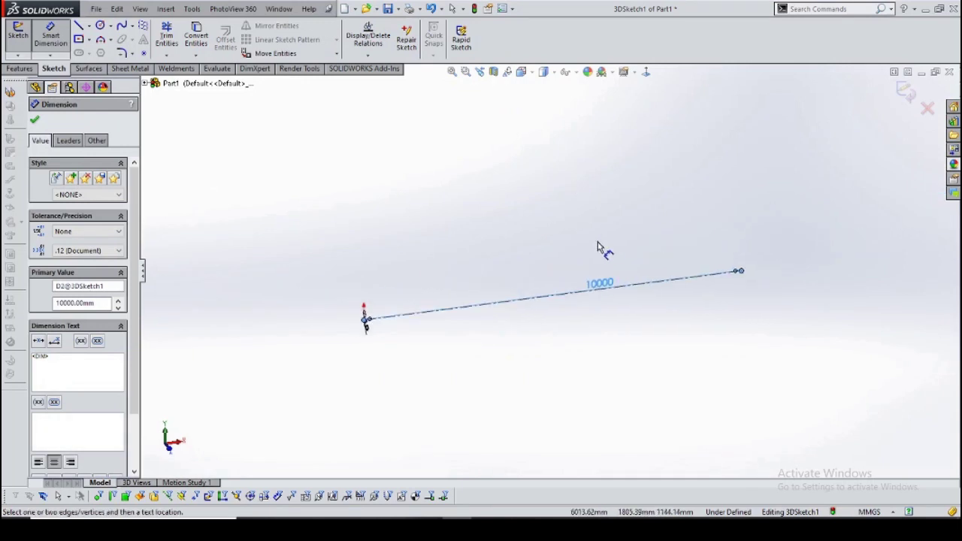
{"action": "key", "text": "Escape"}
Dimension the circle at the line's far end to a 1000 mm diameter.
{"action": "key", "text": "c"}
{"action": "scroll", "coordinate": [616, 316], "scroll_direction": "down", "scroll_amount": 3}
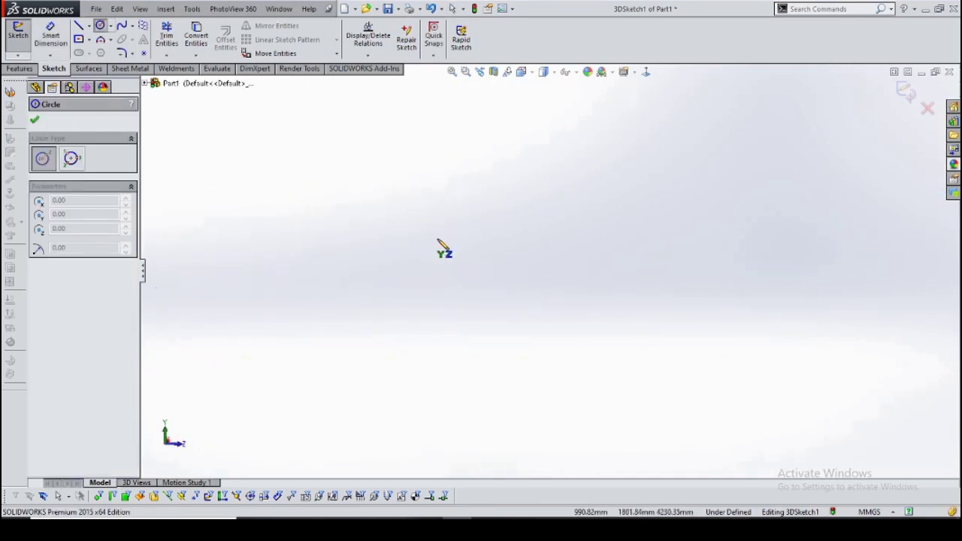
{"action": "key", "text": "Escape"}
{"action": "scroll", "coordinate": [389, 274], "scroll_direction": "up", "scroll_amount": 3}
{"action": "left_click", "coordinate": [612, 289]}
{"action": "left_click", "coordinate": [661, 316]}
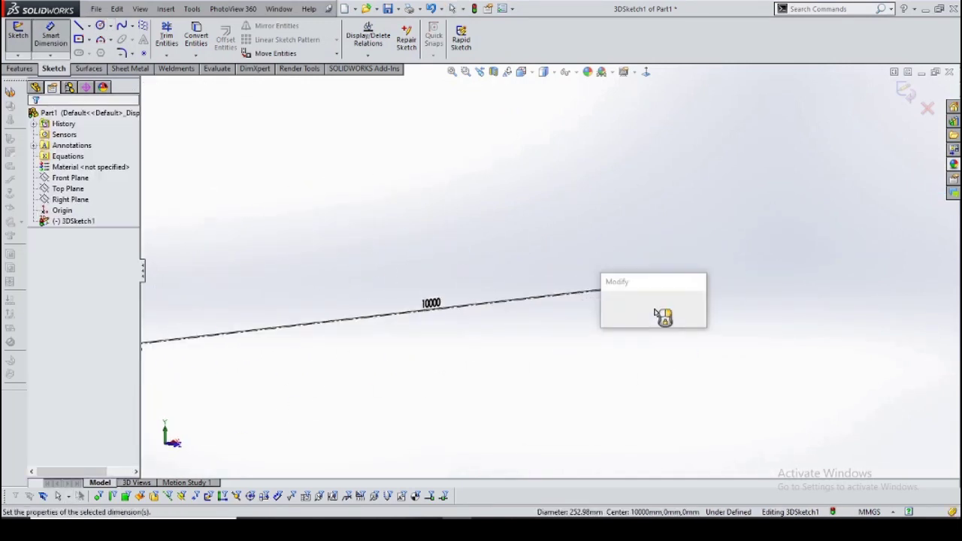
{"action": "type", "text": "1000"}
{"action": "key", "text": "Return"}
{"action": "scroll", "coordinate": [468, 314], "scroll_direction": "up", "scroll_amount": 2}
{"action": "key", "text": "Escape"}
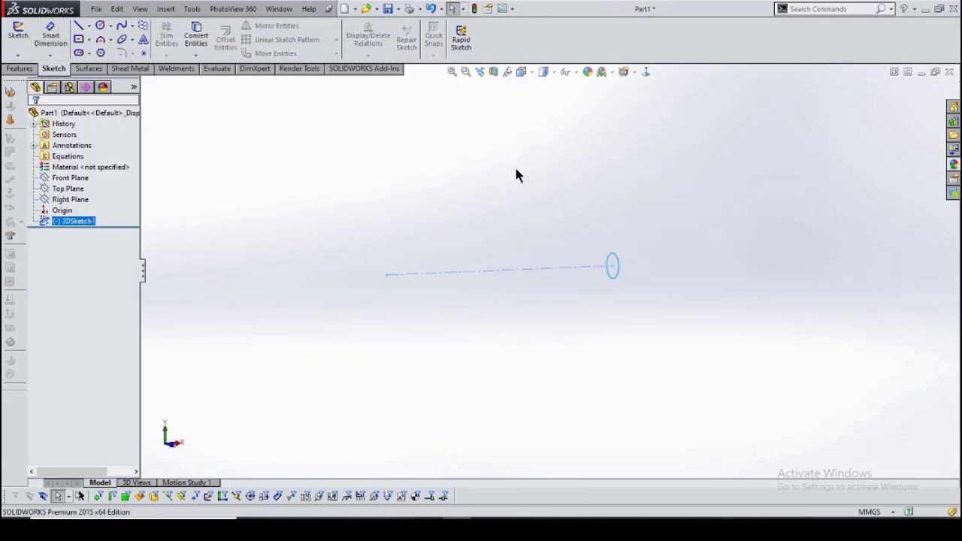
Orient the view to the Left view so the end circle faces you.
{"action": "left_click", "coordinate": [146, 52]}
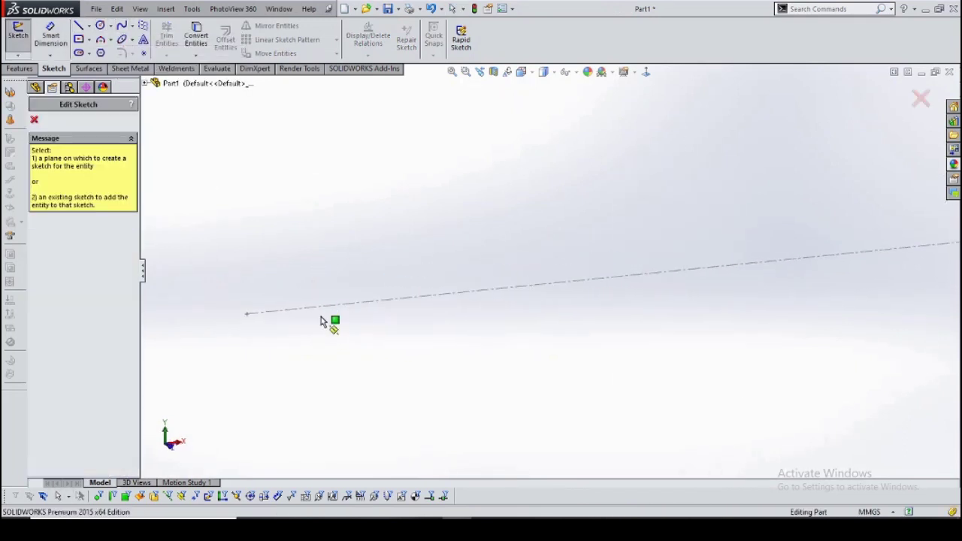
{"action": "middle_click_drag", "start_coordinate": [321, 321], "coordinate": [391, 300]}
{"action": "scroll", "coordinate": [405, 255], "scroll_direction": "down", "scroll_amount": 3}
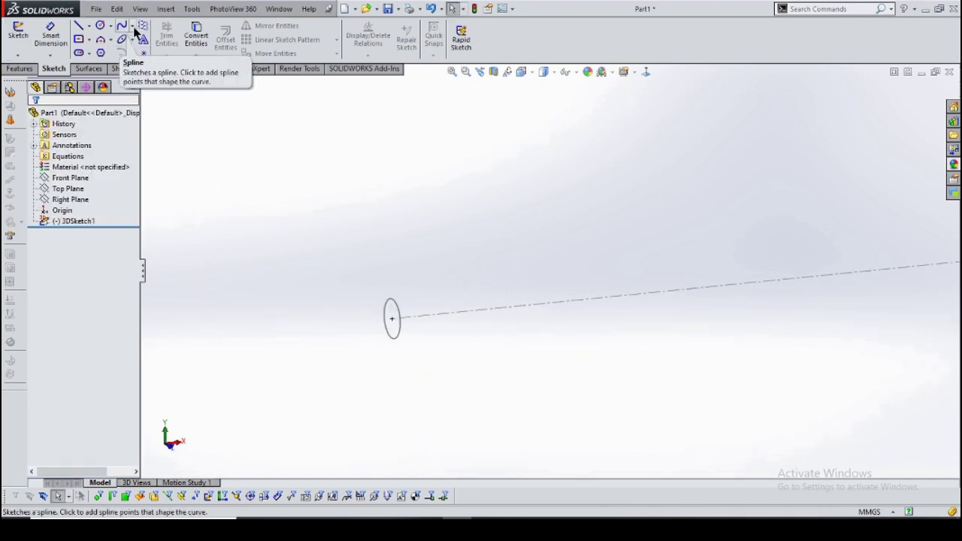
{"action": "key", "text": "space"}
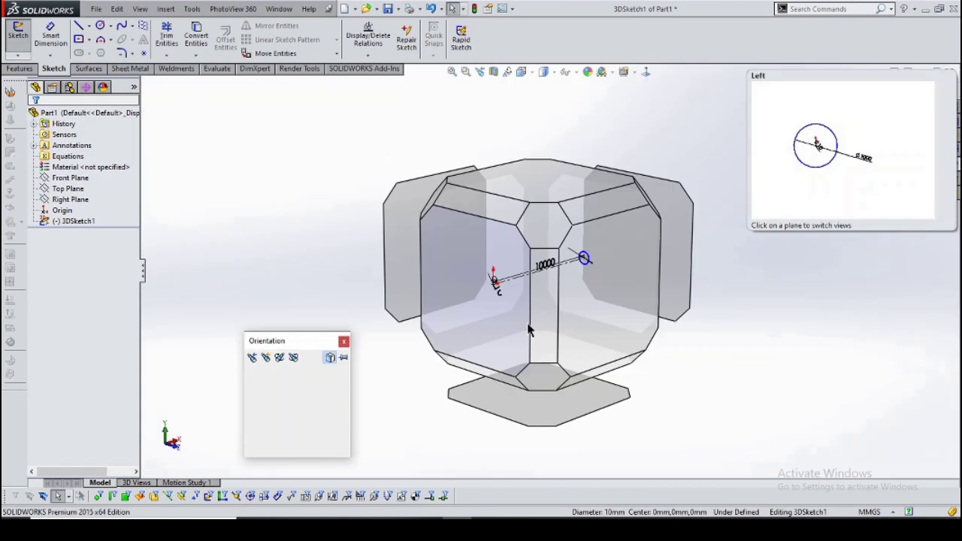
{"action": "left_click", "coordinate": [525, 316]}
Draw horizontal and vertical construction midpoint-line diameters through the circle's centre, then exit the sketch.
{"action": "left_click", "coordinate": [78, 25]}
{"action": "left_click", "coordinate": [78, 256]}
{"action": "left_click", "coordinate": [67, 282]}
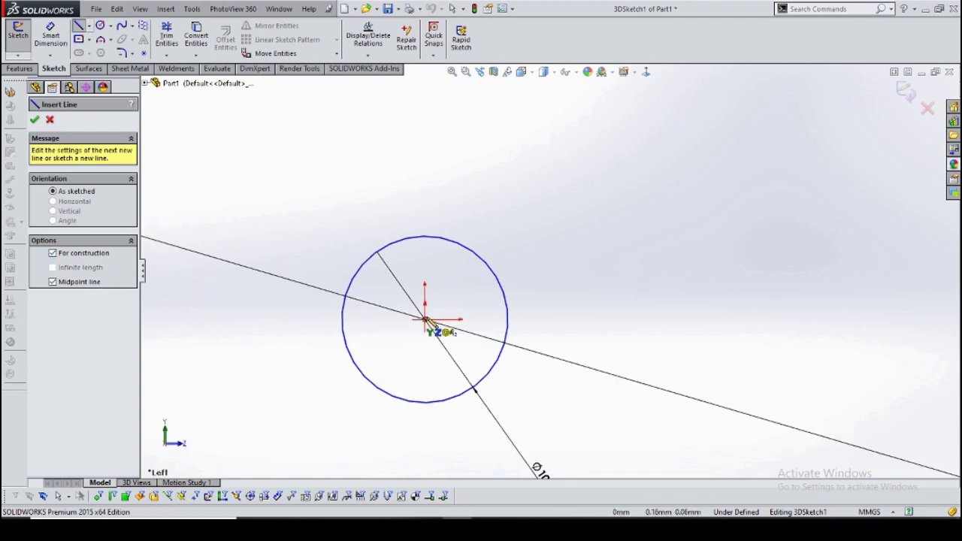
{"action": "left_click", "coordinate": [424, 318]}
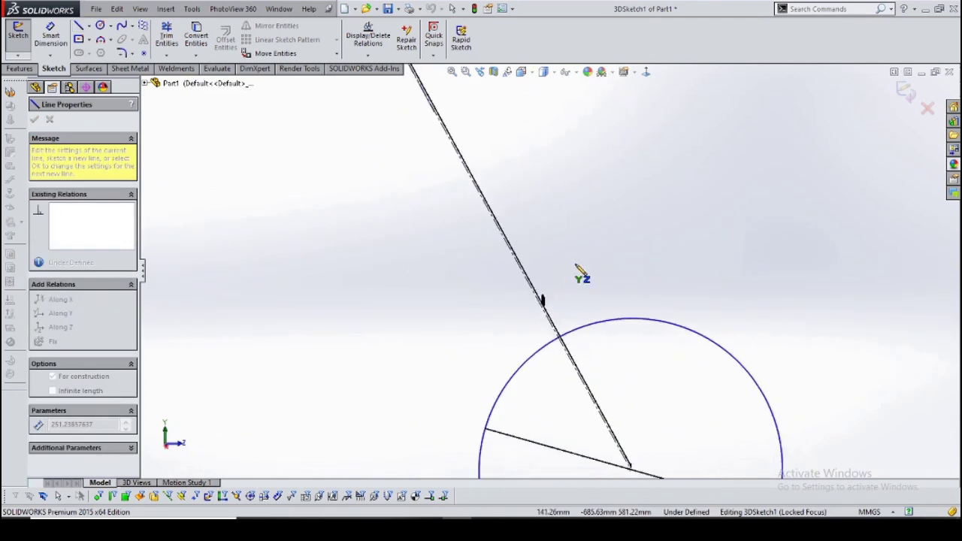
{"action": "scroll", "coordinate": [556, 274], "scroll_direction": "up", "scroll_amount": 3}
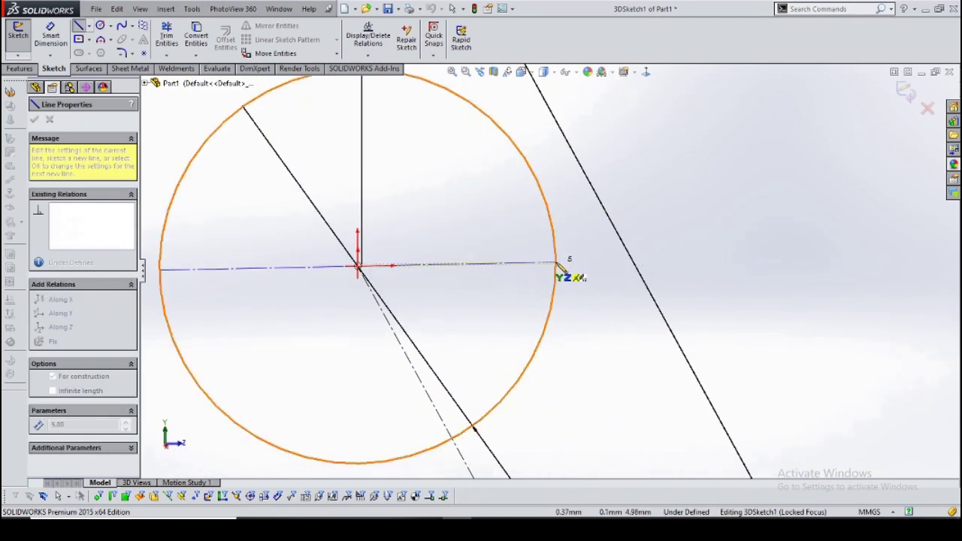
{"action": "left_click", "coordinate": [557, 265]}
{"action": "scroll", "coordinate": [548, 267], "scroll_direction": "down", "scroll_amount": 2}
{"action": "left_click", "coordinate": [414, 265]}
{"action": "left_click", "coordinate": [417, 129]}
{"action": "scroll", "coordinate": [547, 270], "scroll_direction": "down", "scroll_amount": 4}
{"action": "key", "text": "Escape"}
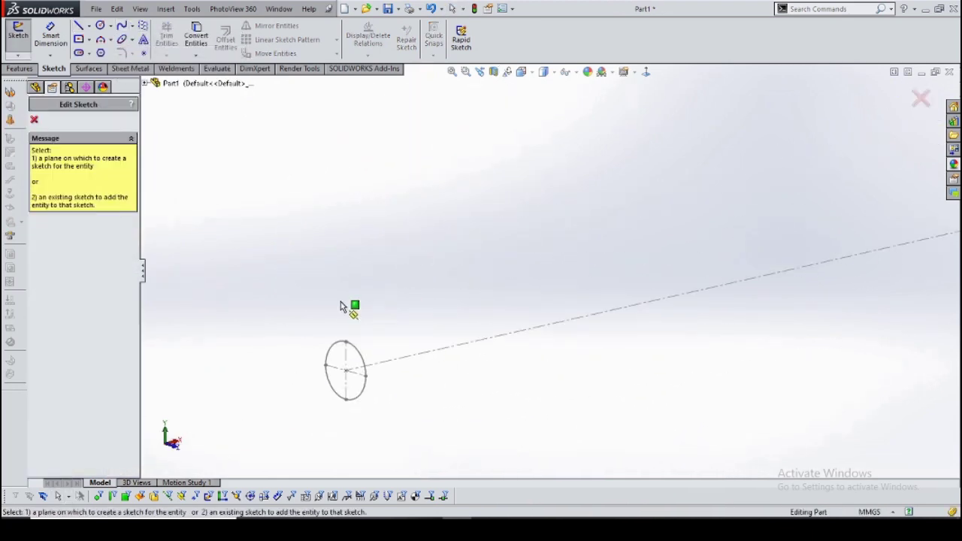
{"action": "left_click", "coordinate": [69, 189]}
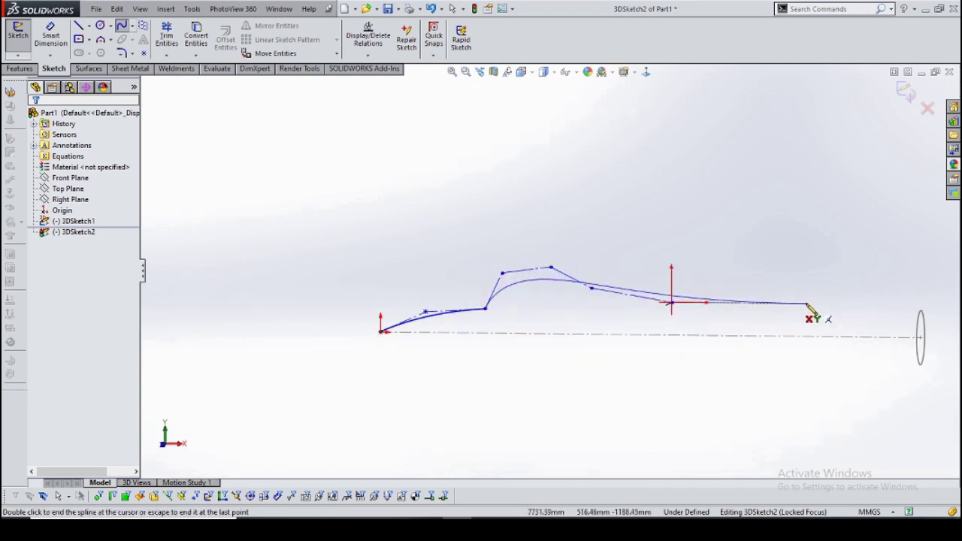
Draw horizontal and vertical diameter lines across the end circle.
{"action": "middle_click_drag", "start_coordinate": [918, 330], "coordinate": [900, 292]}
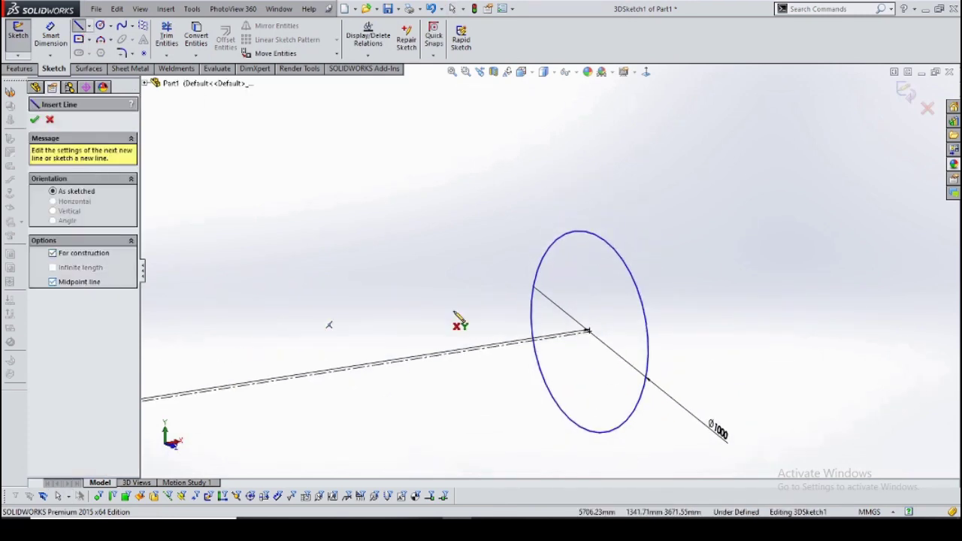
{"action": "middle_click_drag", "start_coordinate": [453, 313], "coordinate": [614, 329]}
{"action": "key", "text": "f"}
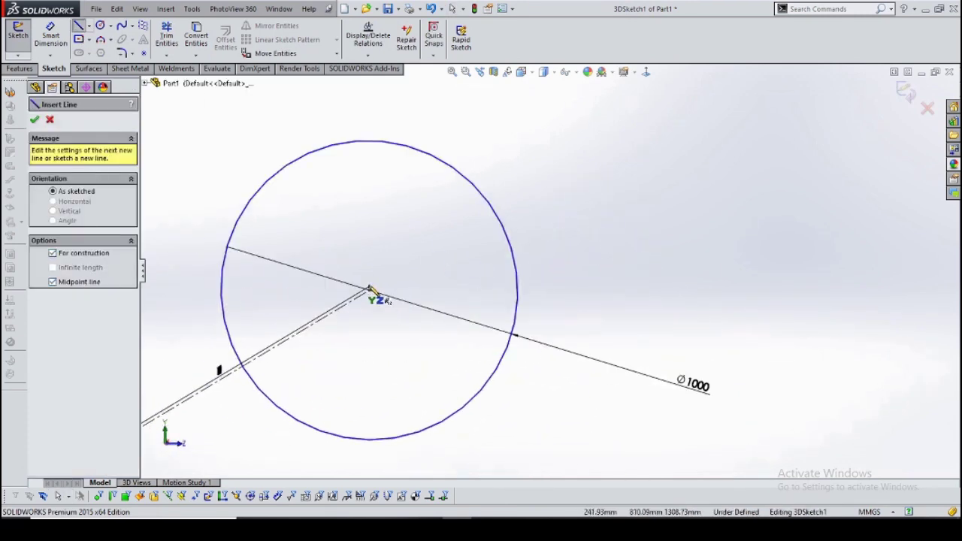
{"action": "left_click", "coordinate": [368, 290]}
{"action": "left_click", "coordinate": [518, 291]}
{"action": "left_click", "coordinate": [368, 289]}
{"action": "left_click", "coordinate": [370, 141]}
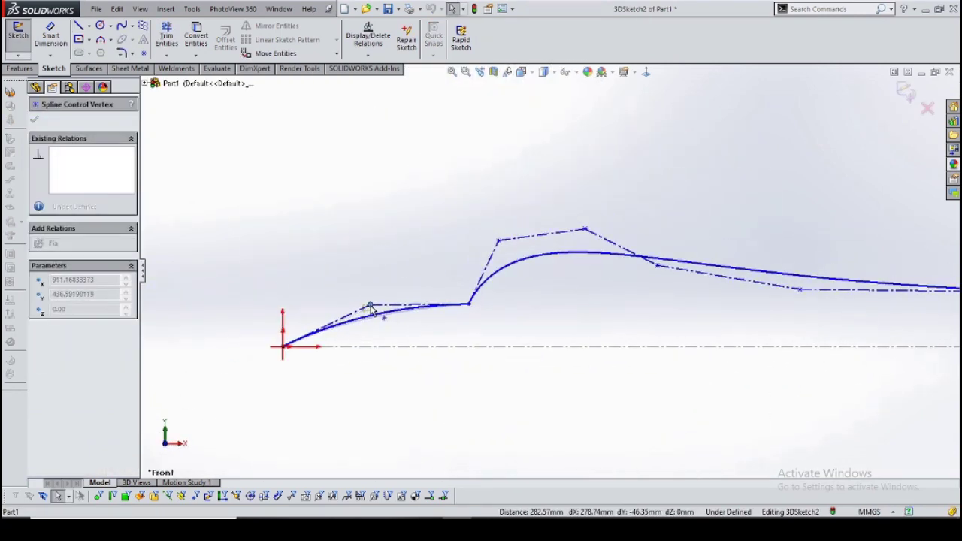
Drag the spline's control vertices to shape its raised hump.
{"action": "left_click_drag", "start_coordinate": [446, 279], "coordinate": [386, 251]}
{"action": "mouse_move", "coordinate": [558, 322]}
{"action": "left_mouse_down"}
{"action": "mouse_move", "coordinate": [601, 365]}
{"action": "mouse_move", "coordinate": [593, 377]}
{"action": "left_mouse_up"}
{"action": "left_click", "coordinate": [502, 259]}
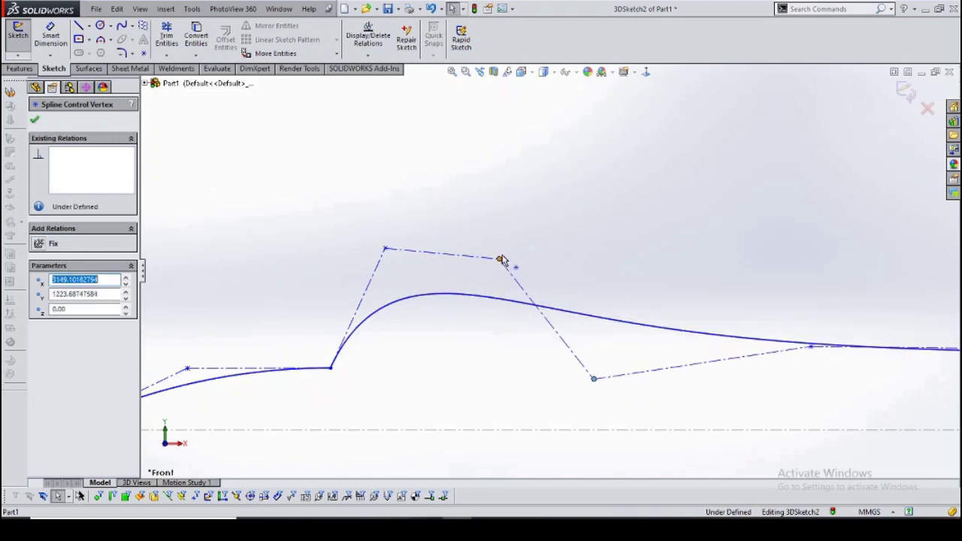
{"action": "left_click_drag", "start_coordinate": [502, 259], "coordinate": [618, 343]}
{"action": "left_click_drag", "start_coordinate": [654, 369], "coordinate": [465, 356]}
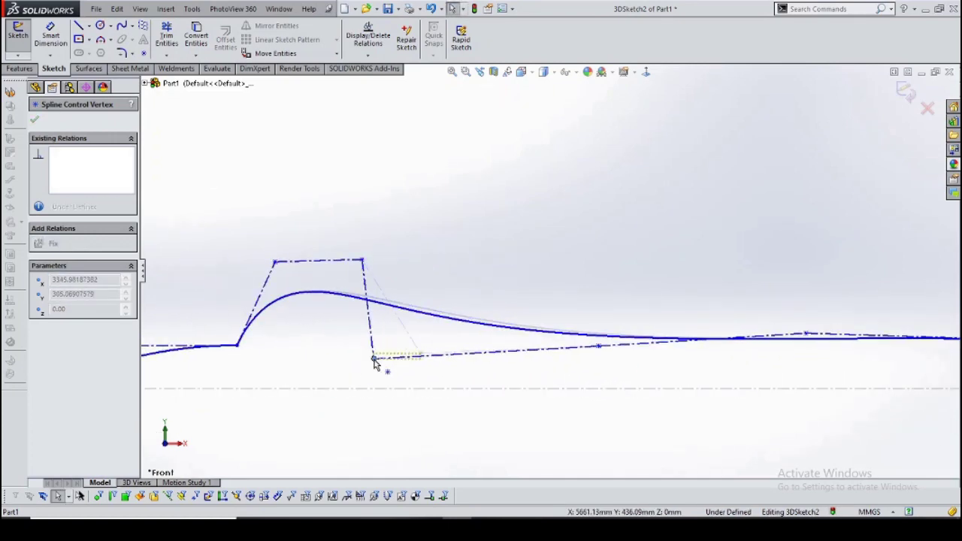
{"action": "left_click_drag", "start_coordinate": [379, 360], "coordinate": [382, 356]}
{"action": "left_click", "coordinate": [304, 176]}
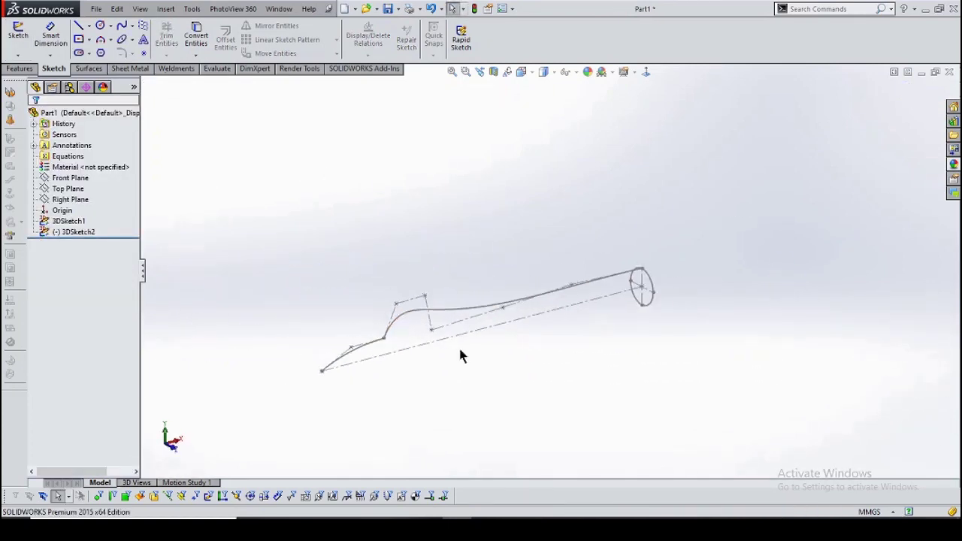
Draw additional outline splines in 3DSketch2 that converge with the profile curve at the bow.
{"action": "left_click", "coordinate": [133, 26]}
{"action": "left_click", "coordinate": [142, 49]}
{"action": "middle_click_drag", "start_coordinate": [457, 326], "coordinate": [378, 278]}
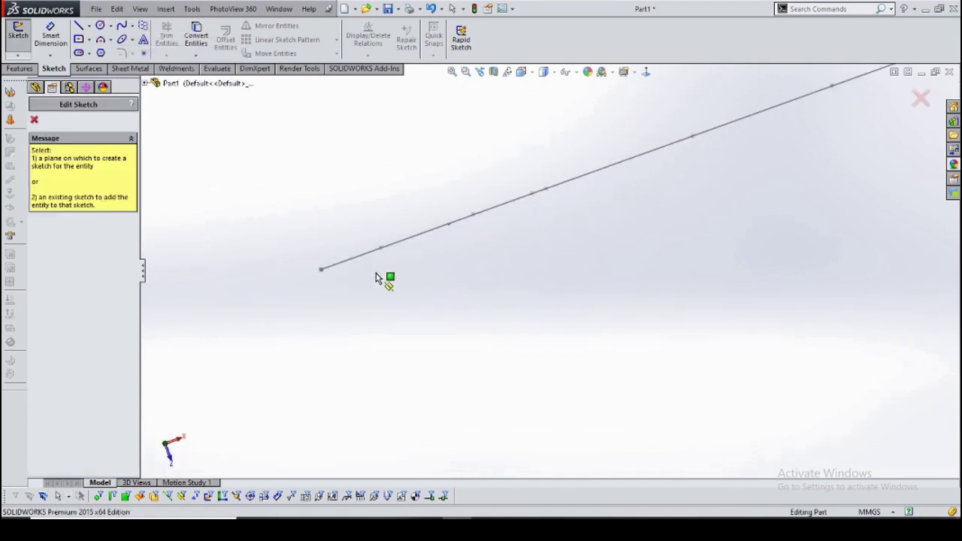
{"action": "key", "text": "Escape"}
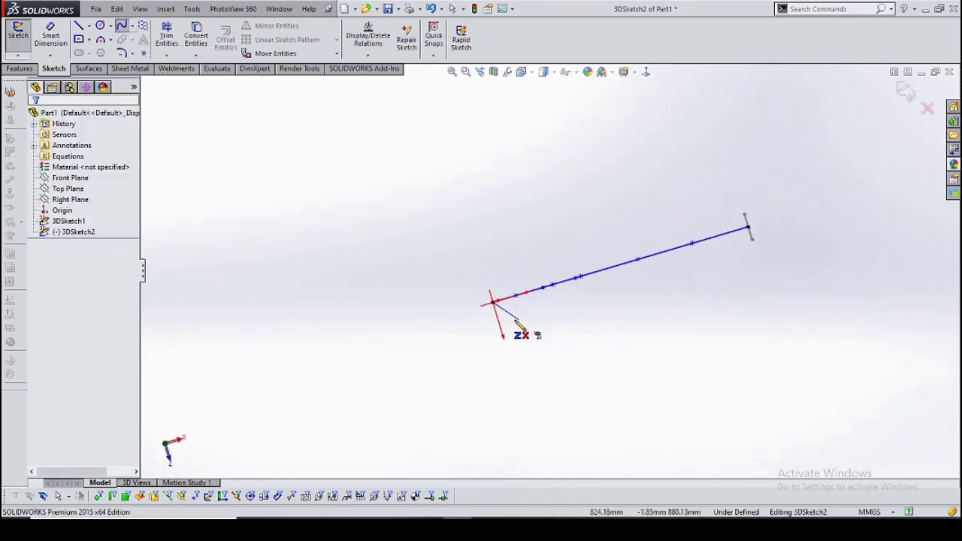
{"action": "scroll", "coordinate": [713, 269], "scroll_direction": "down", "scroll_amount": 5}
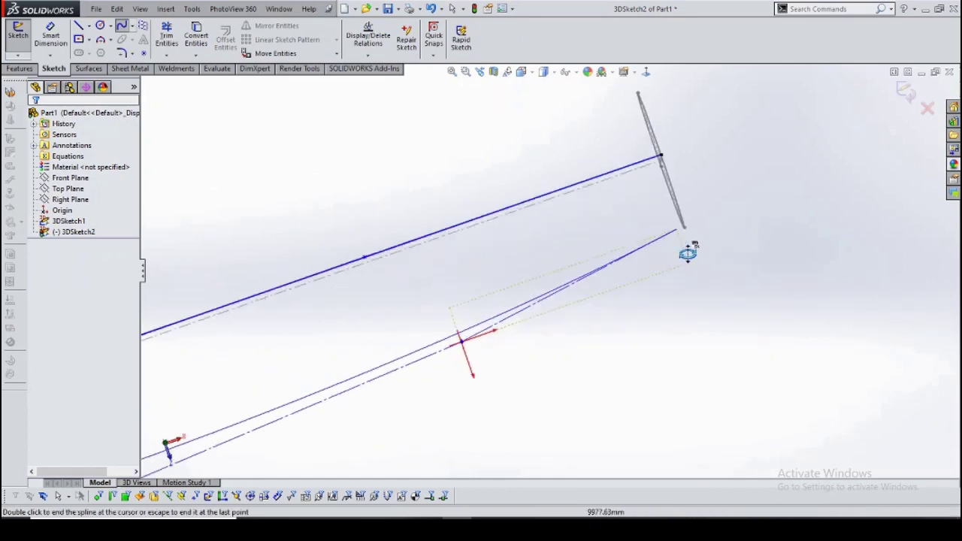
{"action": "mouse_move", "coordinate": [689, 251]}
{"action": "middle_mouse_down"}
{"action": "mouse_move", "coordinate": [612, 210]}
{"action": "mouse_move", "coordinate": [708, 223]}
{"action": "mouse_move", "coordinate": [400, 341]}
{"action": "mouse_move", "coordinate": [545, 262]}
{"action": "mouse_move", "coordinate": [163, 43]}
{"action": "middle_mouse_up"}
{"action": "scroll", "coordinate": [614, 259], "scroll_direction": "down", "scroll_amount": 4}
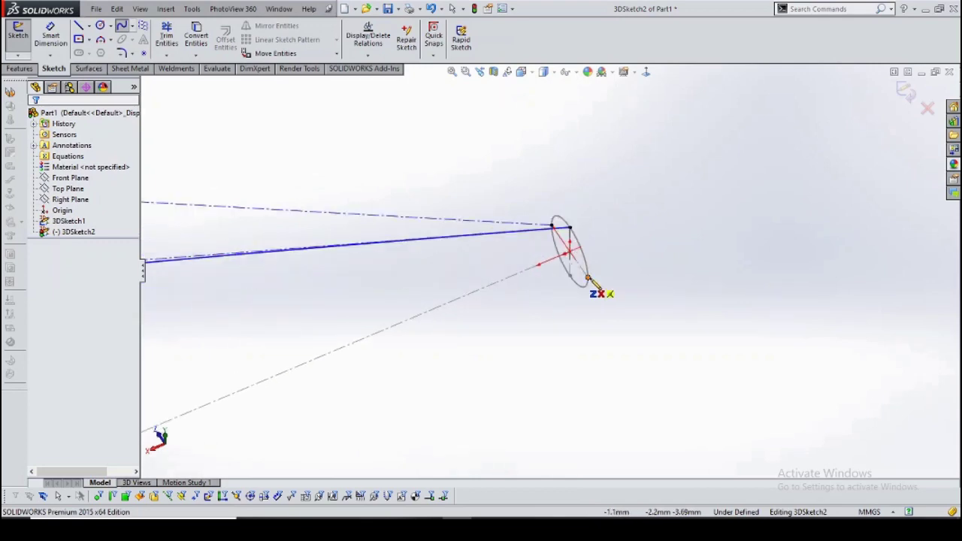
{"action": "scroll", "coordinate": [590, 280], "scroll_direction": "up", "scroll_amount": 3}
{"action": "mouse_move", "coordinate": [554, 273]}
{"action": "middle_mouse_down"}
{"action": "mouse_move", "coordinate": [518, 346]}
{"action": "mouse_move", "coordinate": [540, 304]}
{"action": "middle_mouse_up"}
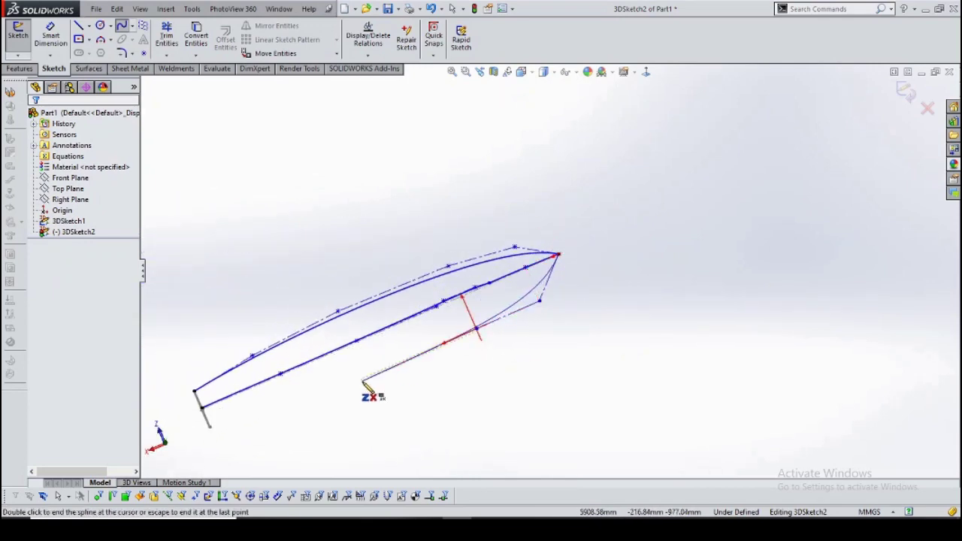
{"action": "scroll", "coordinate": [224, 415], "scroll_direction": "down", "scroll_amount": 3}
{"action": "middle_click_drag", "start_coordinate": [223, 416], "coordinate": [396, 364]}
{"action": "scroll", "coordinate": [546, 351], "scroll_direction": "up", "scroll_amount": 3}
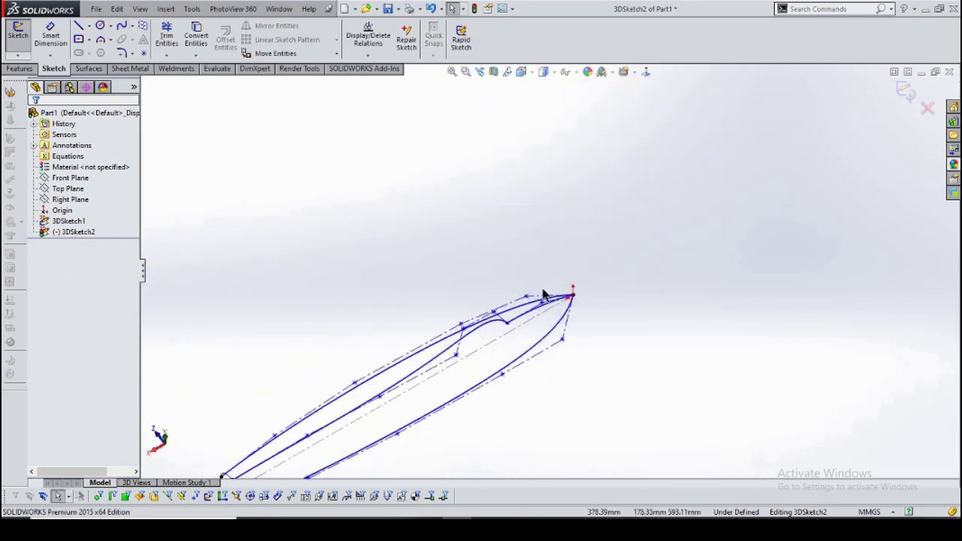
{"action": "mouse_move", "coordinate": [544, 297]}
{"action": "middle_mouse_down"}
{"action": "mouse_move", "coordinate": [506, 318]}
{"action": "mouse_move", "coordinate": [508, 386]}
{"action": "middle_mouse_up"}
Activate the Line tool and reorient the view of the hull wireframe.
{"action": "key", "text": "l"}
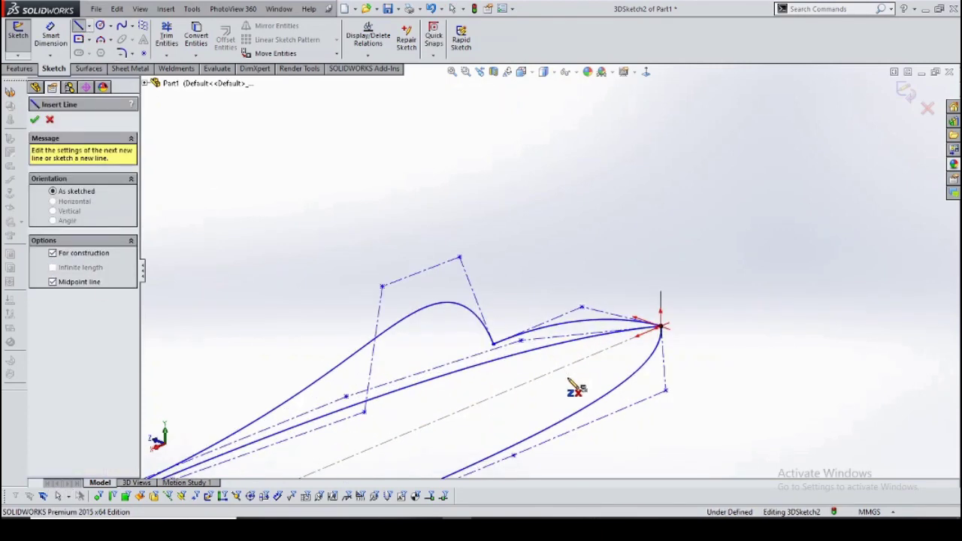
{"action": "mouse_move", "coordinate": [575, 389]}
{"action": "middle_mouse_down"}
{"action": "mouse_move", "coordinate": [423, 318]}
{"action": "mouse_move", "coordinate": [441, 276]}
{"action": "middle_mouse_up"}
{"action": "middle_click_drag", "start_coordinate": [423, 332], "coordinate": [451, 323], "text": "ctrl"}
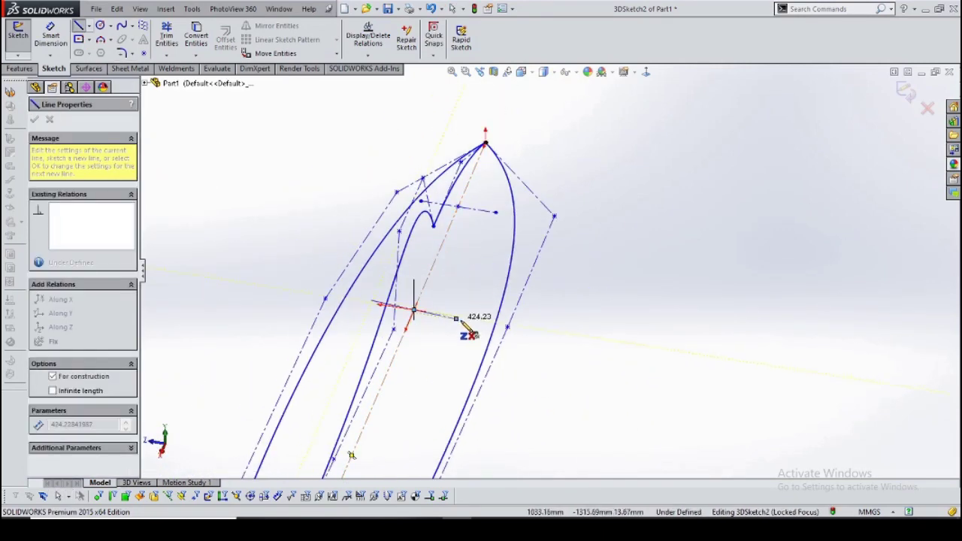
{"action": "left_click", "coordinate": [79, 27]}
{"action": "left_click", "coordinate": [79, 27]}
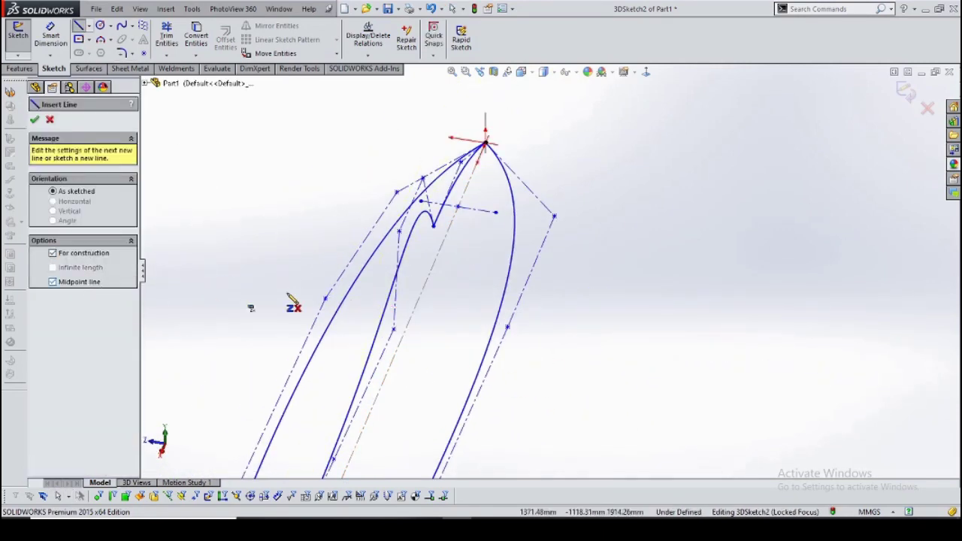
{"action": "mouse_move", "coordinate": [508, 388]}
{"action": "middle_mouse_down"}
{"action": "mouse_move", "coordinate": [460, 296]}
{"action": "mouse_move", "coordinate": [617, 314]}
{"action": "middle_mouse_up"}
{"action": "scroll", "coordinate": [457, 307], "scroll_direction": "up", "scroll_amount": 3}
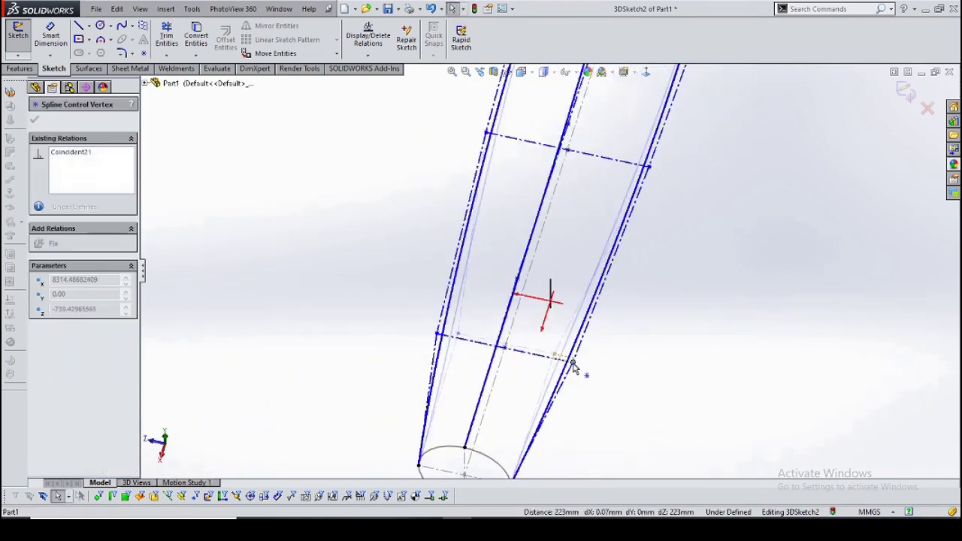
Deselect the spline control point and switch to a front view.
{"action": "mouse_move", "coordinate": [572, 366]}
{"action": "middle_mouse_down"}
{"action": "mouse_move", "coordinate": [616, 333]}
{"action": "mouse_move", "coordinate": [612, 305]}
{"action": "mouse_move", "coordinate": [623, 369]}
{"action": "mouse_move", "coordinate": [598, 328]}
{"action": "middle_mouse_up"}
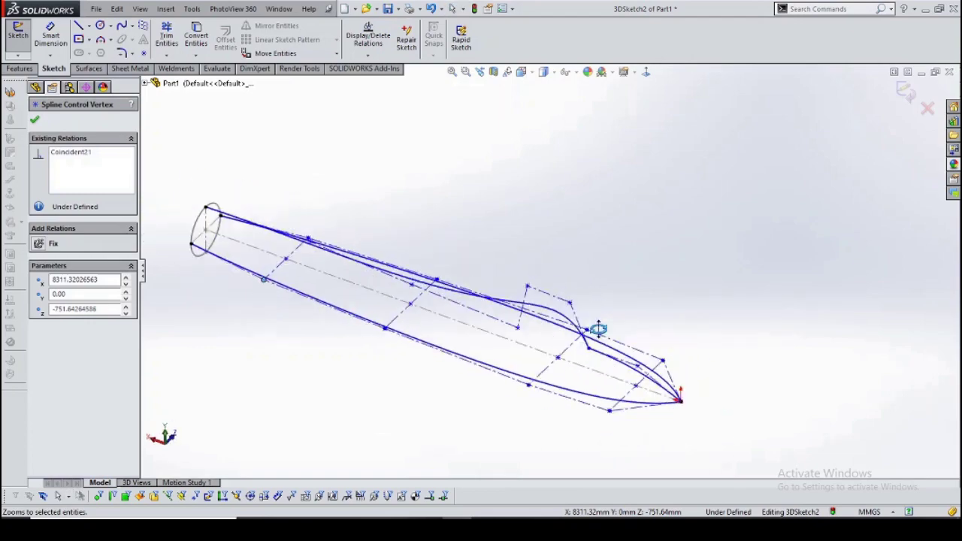
{"action": "key", "text": "Escape"}
{"action": "key", "text": "ctrl+1"}
{"action": "scroll", "coordinate": [755, 292], "scroll_direction": "down", "scroll_amount": 3}
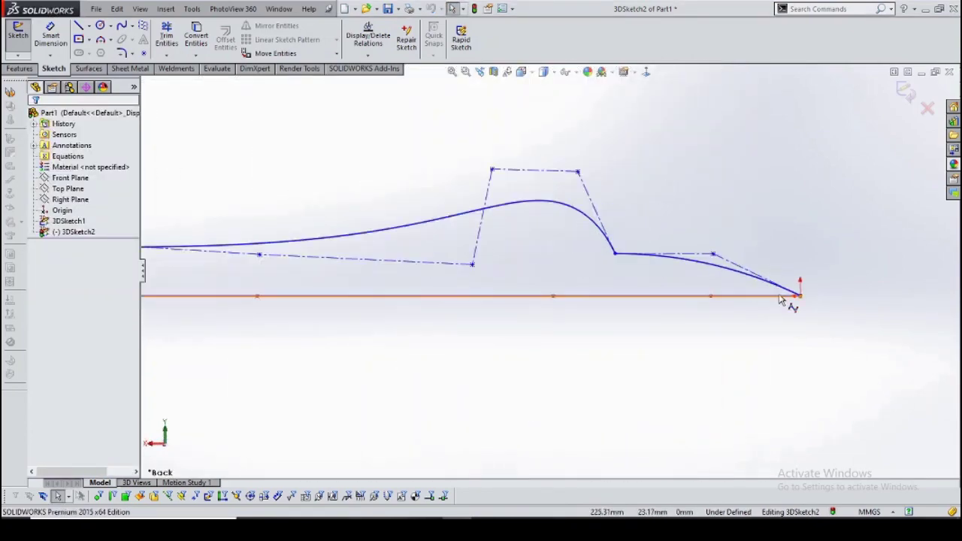
Draw the lower hull profile spline from the stern circle to the bow and exit the sketch.
{"action": "left_click", "coordinate": [132, 25]}
{"action": "left_click", "coordinate": [154, 37]}
{"action": "scroll", "coordinate": [631, 285], "scroll_direction": "down", "scroll_amount": 3}
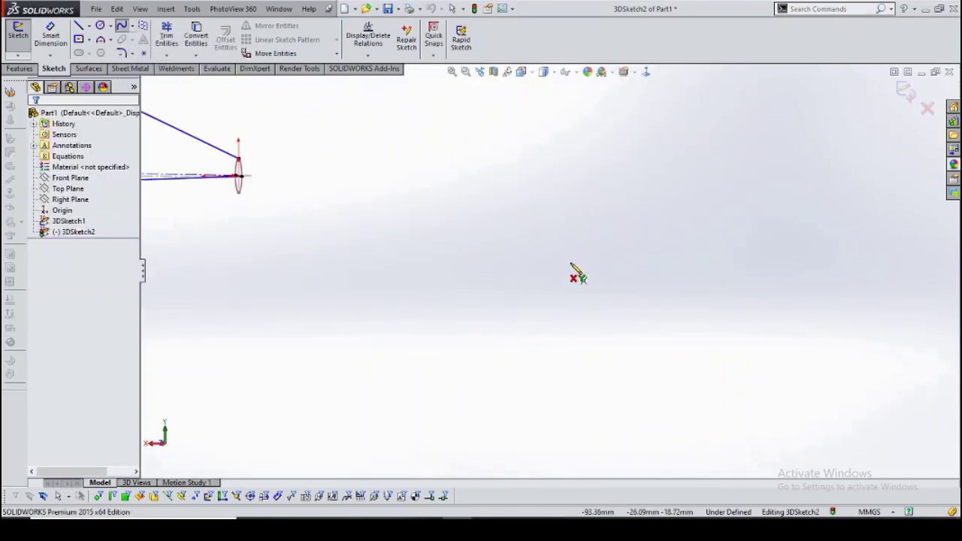
{"action": "middle_click_drag", "start_coordinate": [622, 232], "coordinate": [469, 319]}
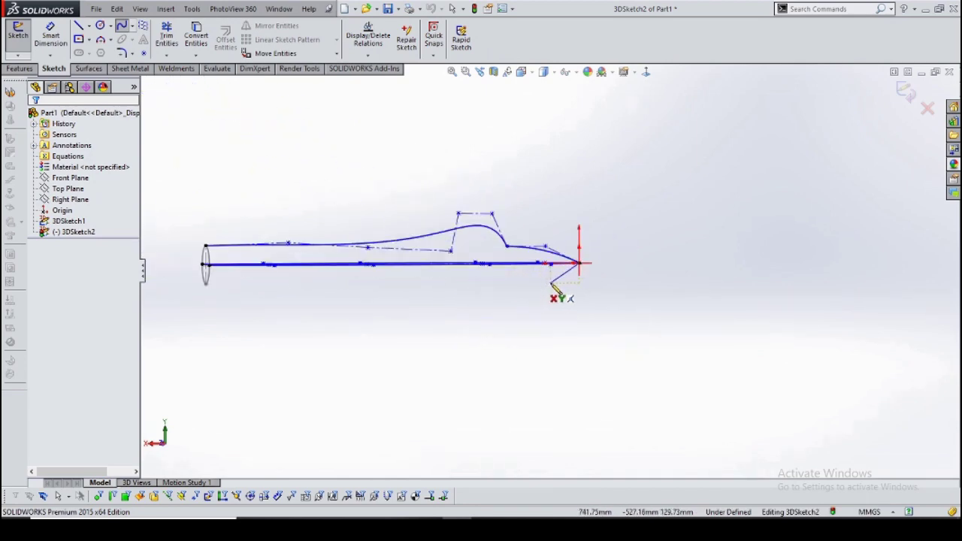
{"action": "right_click", "coordinate": [226, 291]}
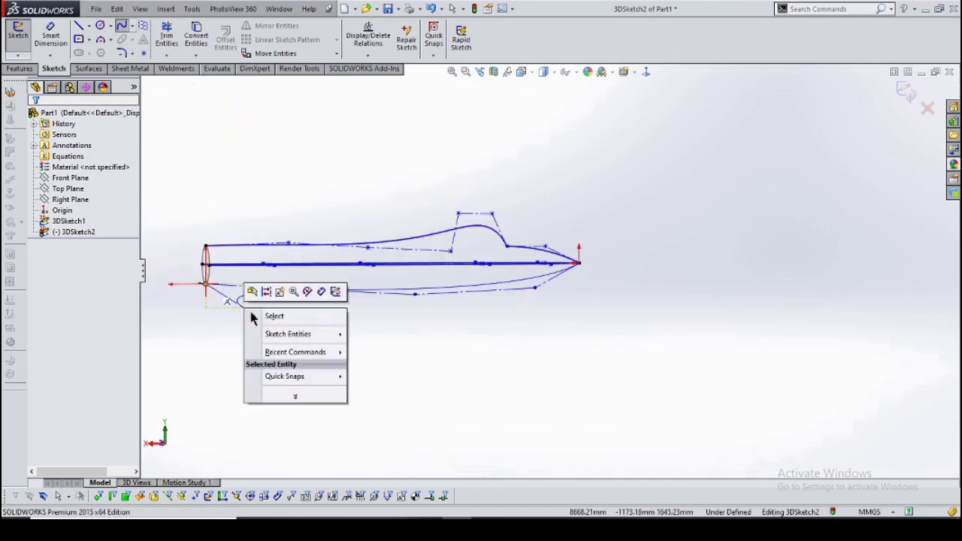
{"action": "mouse_move", "coordinate": [253, 308]}
{"action": "middle_mouse_down"}
{"action": "mouse_move", "coordinate": [689, 337]}
{"action": "mouse_move", "coordinate": [906, 94]}
{"action": "middle_mouse_up"}
{"action": "left_click", "coordinate": [905, 90]}
{"action": "middle_click_drag", "start_coordinate": [543, 201], "coordinate": [248, 108]}
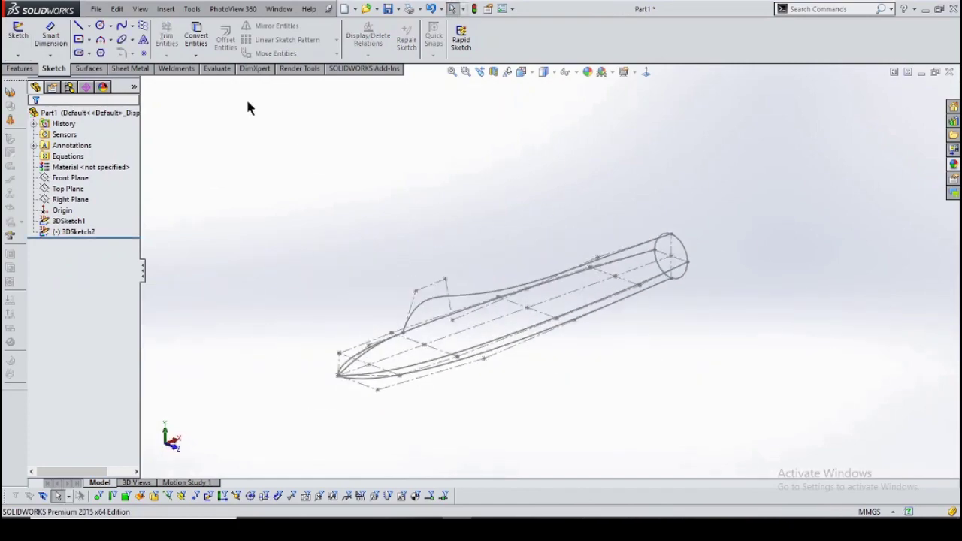
Start a new 3D sketch and draw a curved cross-section spline over the bow deck.
{"action": "left_click", "coordinate": [17, 56]}
{"action": "left_click", "coordinate": [38, 79]}
{"action": "scroll", "coordinate": [440, 333], "scroll_direction": "down", "scroll_amount": 4}
{"action": "scroll", "coordinate": [404, 302], "scroll_direction": "down", "scroll_amount": 3}
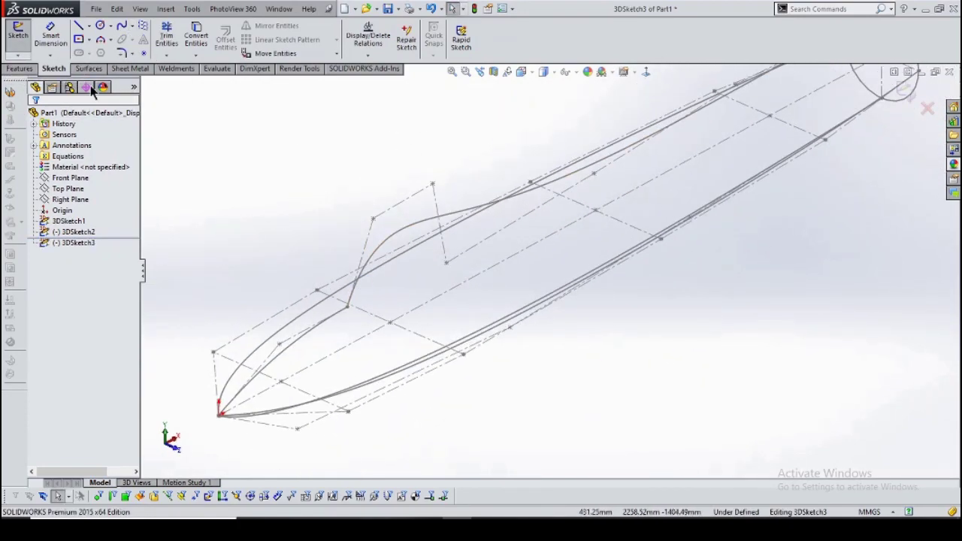
{"action": "left_click", "coordinate": [142, 38]}
{"action": "scroll", "coordinate": [386, 301], "scroll_direction": "down", "scroll_amount": 2}
{"action": "scroll", "coordinate": [425, 290], "scroll_direction": "down", "scroll_amount": 2}
{"action": "scroll", "coordinate": [428, 297], "scroll_direction": "down", "scroll_amount": 2}
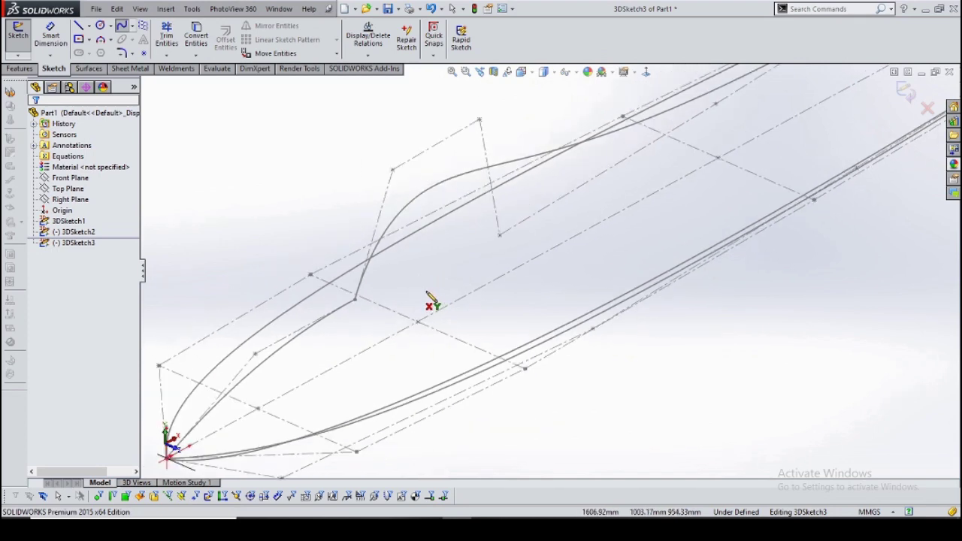
{"action": "mouse_move", "coordinate": [421, 292]}
{"action": "middle_mouse_down"}
{"action": "mouse_move", "coordinate": [366, 322]}
{"action": "mouse_move", "coordinate": [469, 319]}
{"action": "middle_mouse_up"}
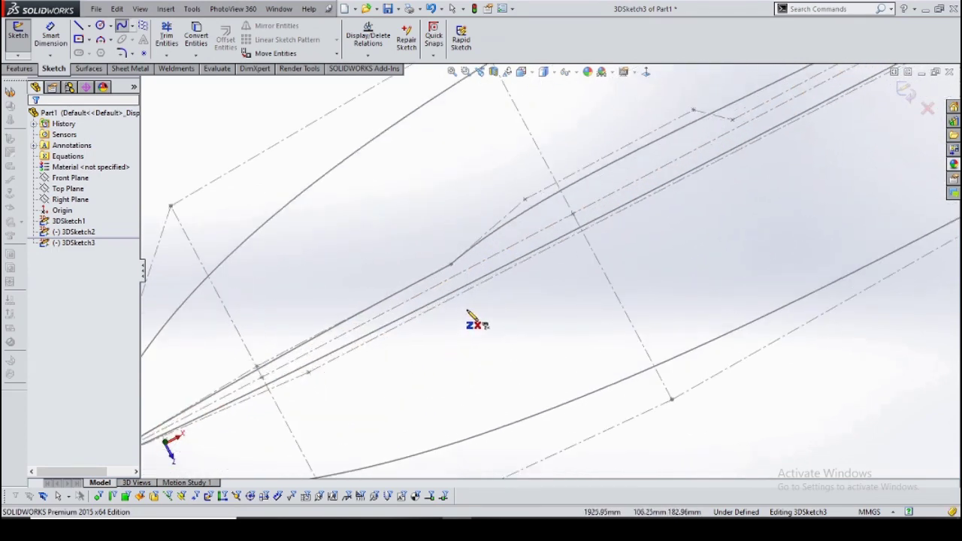
{"action": "left_click", "coordinate": [143, 44]}
{"action": "middle_click_drag", "start_coordinate": [564, 169], "coordinate": [545, 311]}
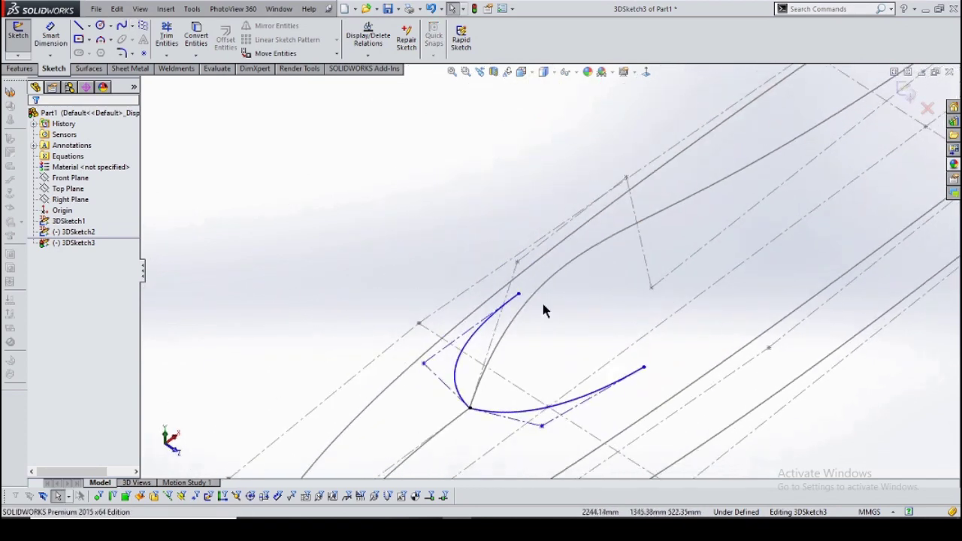
Add a midpoint construction line and relate the spline endpoints to the Front Plane.
{"action": "key", "text": "l"}
{"action": "middle_click_drag", "start_coordinate": [684, 398], "coordinate": [568, 344]}
{"action": "left_click_drag", "start_coordinate": [558, 340], "coordinate": [600, 362]}
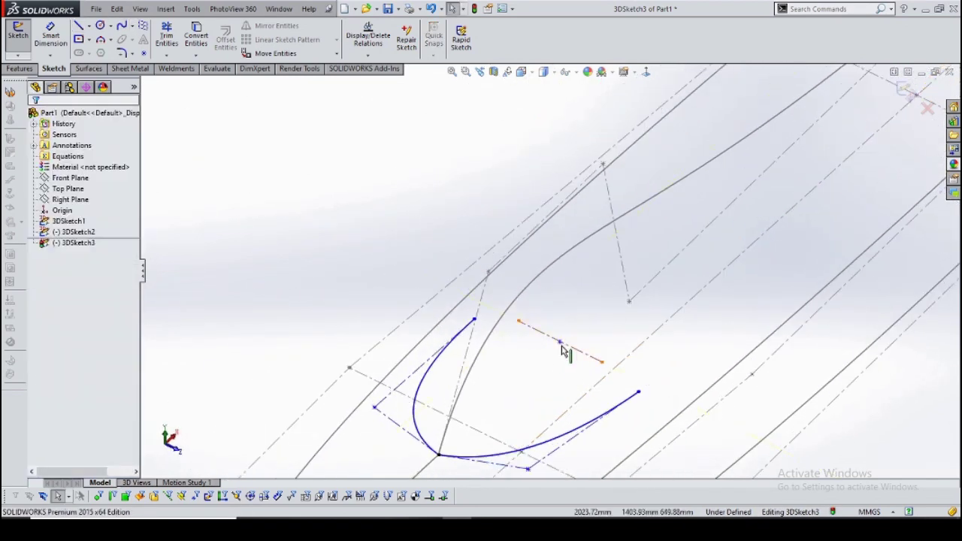
{"action": "left_click", "coordinate": [193, 148], "text": "ctrl"}
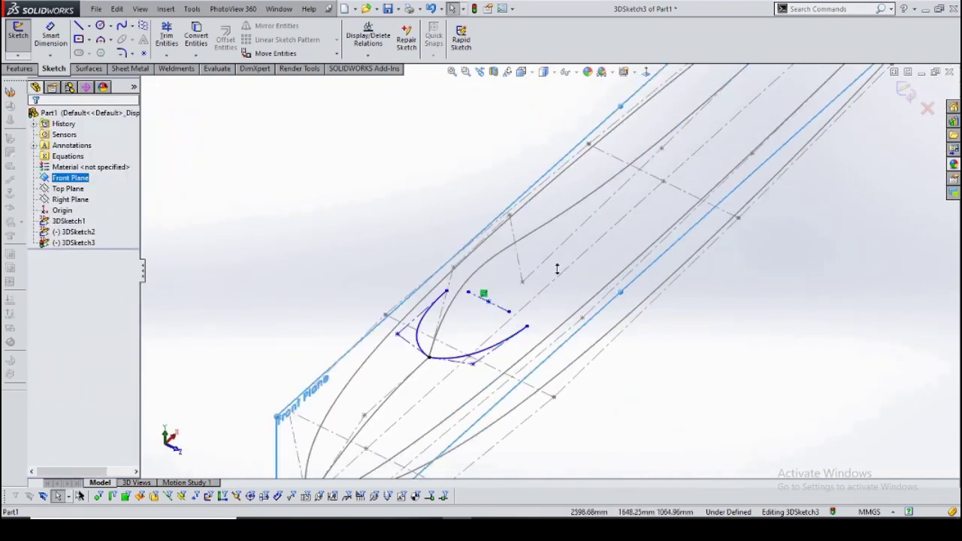
{"action": "left_click", "coordinate": [533, 364]}
{"action": "mouse_move", "coordinate": [565, 376]}
{"action": "middle_mouse_down"}
{"action": "mouse_move", "coordinate": [382, 294]}
{"action": "mouse_move", "coordinate": [493, 299]}
{"action": "mouse_move", "coordinate": [468, 268]}
{"action": "mouse_move", "coordinate": [541, 348]}
{"action": "mouse_move", "coordinate": [533, 333]}
{"action": "mouse_move", "coordinate": [751, 315]}
{"action": "mouse_move", "coordinate": [654, 331]}
{"action": "mouse_move", "coordinate": [660, 396]}
{"action": "middle_mouse_up"}
{"action": "left_click", "coordinate": [375, 287], "text": "ctrl"}
{"action": "left_click", "coordinate": [464, 311]}
{"action": "left_click", "coordinate": [550, 334]}
{"action": "left_click", "coordinate": [754, 306]}
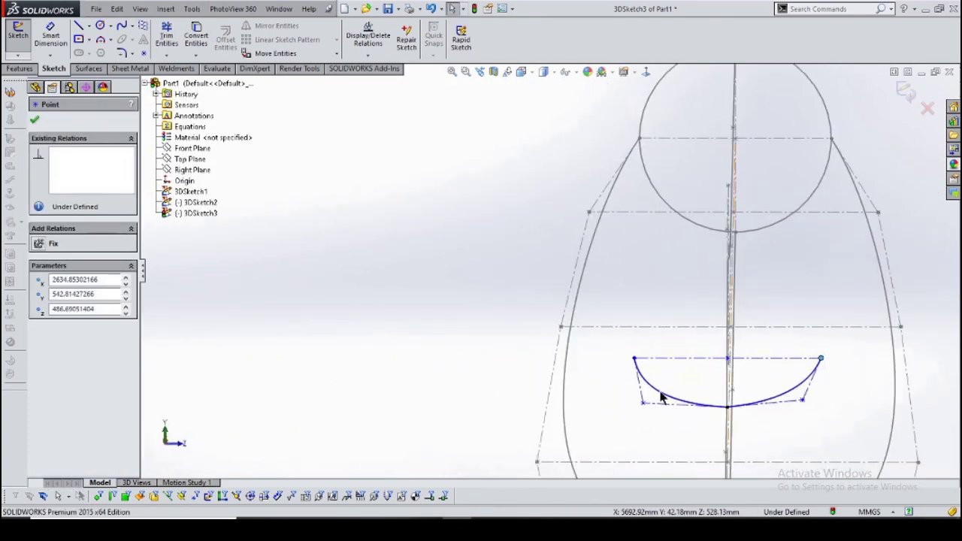
{"action": "mouse_move", "coordinate": [839, 353]}
{"action": "middle_mouse_down"}
{"action": "mouse_move", "coordinate": [509, 308]}
{"action": "mouse_move", "coordinate": [496, 286]}
{"action": "mouse_move", "coordinate": [495, 328]}
{"action": "mouse_move", "coordinate": [553, 323]}
{"action": "mouse_move", "coordinate": [811, 128]}
{"action": "mouse_move", "coordinate": [642, 217]}
{"action": "mouse_move", "coordinate": [601, 283]}
{"action": "mouse_move", "coordinate": [646, 307]}
{"action": "mouse_move", "coordinate": [672, 274]}
{"action": "mouse_move", "coordinate": [661, 225]}
{"action": "middle_mouse_up"}
{"action": "left_click", "coordinate": [509, 308]}
Draw a looping spline around the bow viewed from the front and top.
{"action": "left_click", "coordinate": [120, 26]}
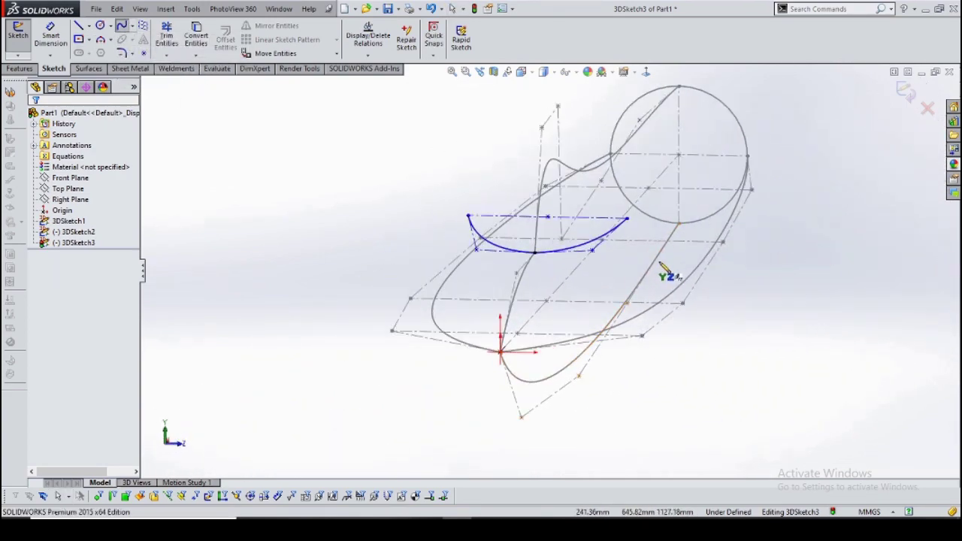
{"action": "middle_click_drag", "start_coordinate": [665, 275], "coordinate": [692, 211]}
{"action": "key", "text": "ctrl+1"}
{"action": "middle_click_drag", "start_coordinate": [784, 284], "coordinate": [720, 362]}
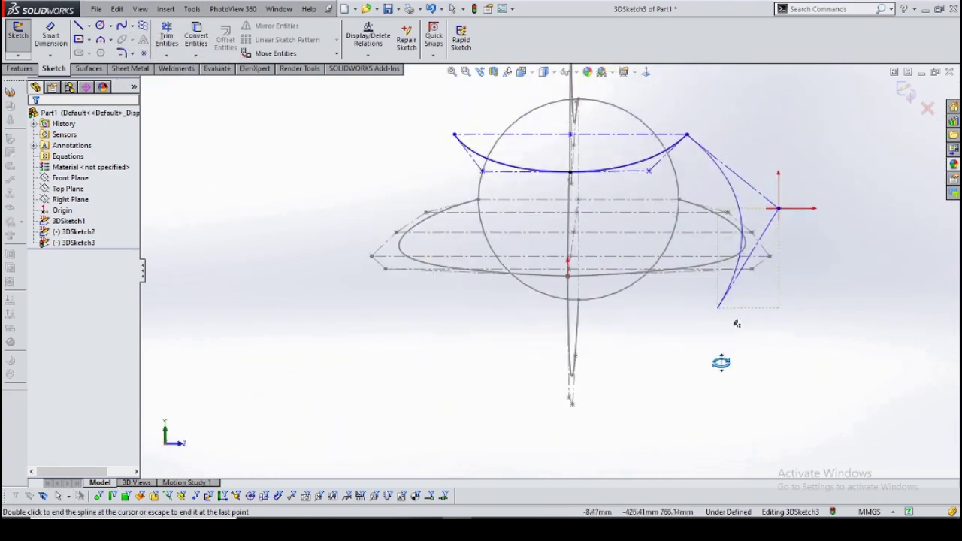
{"action": "middle_click_drag", "start_coordinate": [439, 151], "coordinate": [481, 142]}
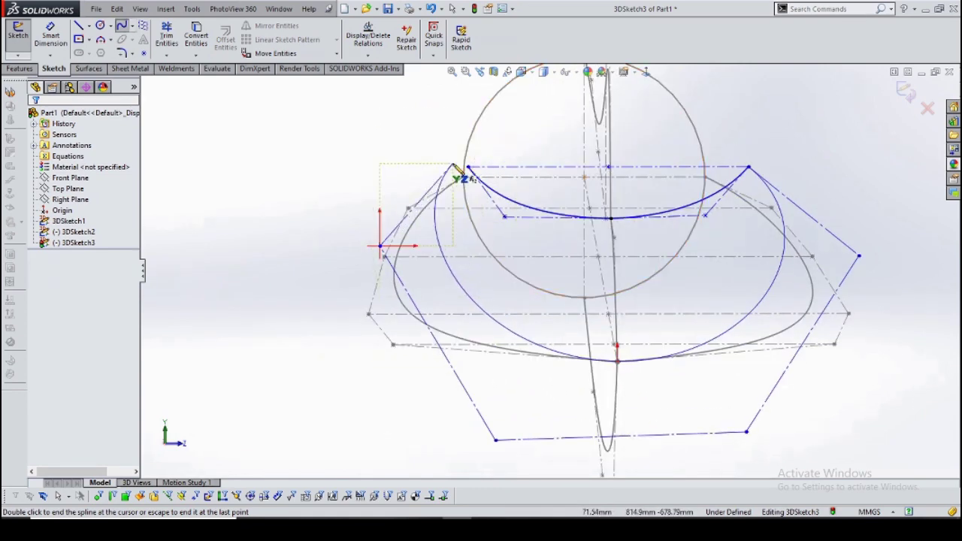
{"action": "right_click", "coordinate": [456, 171]}
{"action": "left_click", "coordinate": [417, 154]}
{"action": "mouse_move", "coordinate": [417, 155]}
{"action": "middle_mouse_down"}
{"action": "mouse_move", "coordinate": [530, 299]}
{"action": "mouse_move", "coordinate": [457, 360]}
{"action": "middle_mouse_up"}
Inspect the loop spline's control points against the oval curve from the earlier sketch.
{"action": "left_click", "coordinate": [391, 398]}
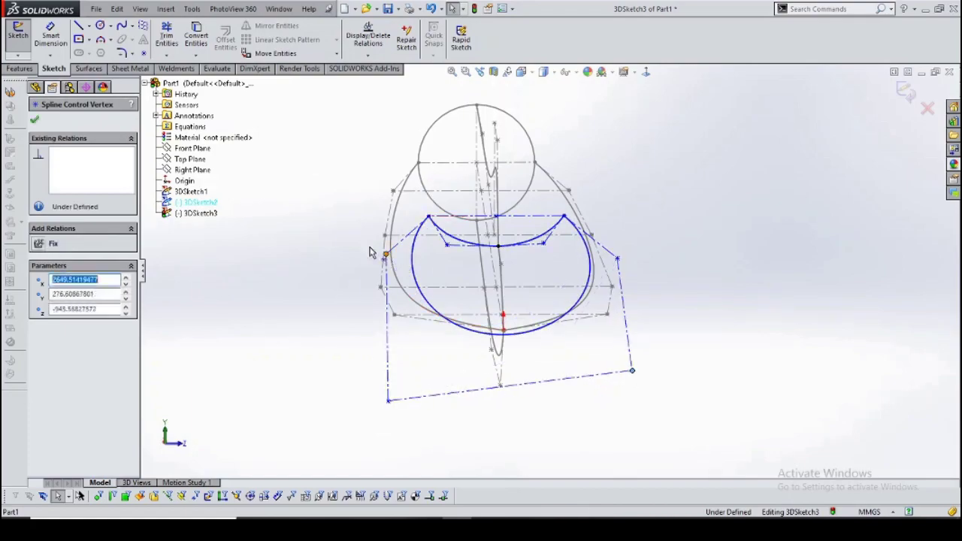
{"action": "scroll", "coordinate": [370, 252], "scroll_direction": "down", "scroll_amount": 5}
{"action": "left_click", "coordinate": [509, 278]}
{"action": "scroll", "coordinate": [550, 386], "scroll_direction": "up", "scroll_amount": 5}
{"action": "scroll", "coordinate": [578, 338], "scroll_direction": "down", "scroll_amount": 5}
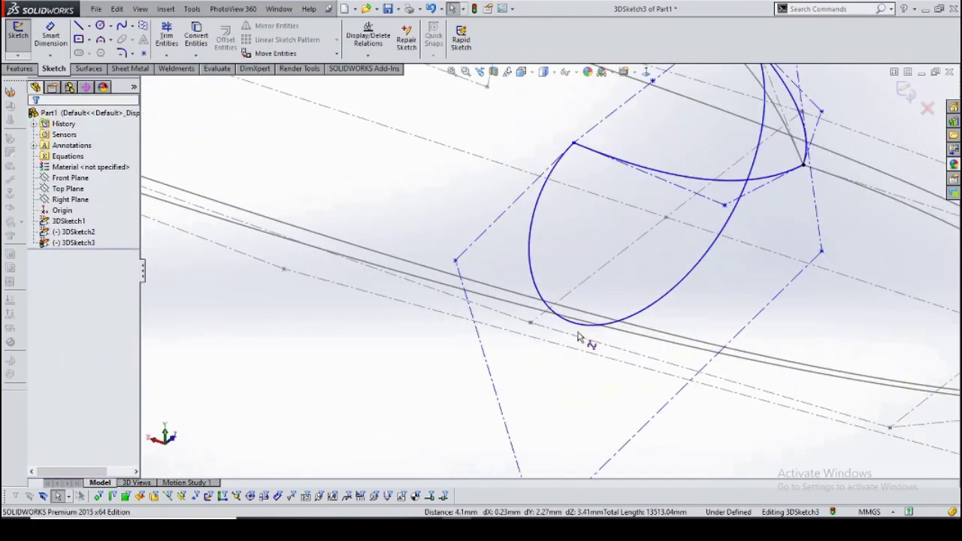
{"action": "left_click", "coordinate": [418, 258]}
{"action": "mouse_move", "coordinate": [579, 337]}
{"action": "middle_mouse_down"}
{"action": "mouse_move", "coordinate": [419, 258]}
{"action": "mouse_move", "coordinate": [433, 318]}
{"action": "mouse_move", "coordinate": [660, 340]}
{"action": "middle_mouse_up"}
{"action": "left_click", "coordinate": [398, 240], "text": "ctrl"}
{"action": "left_click", "coordinate": [660, 339]}
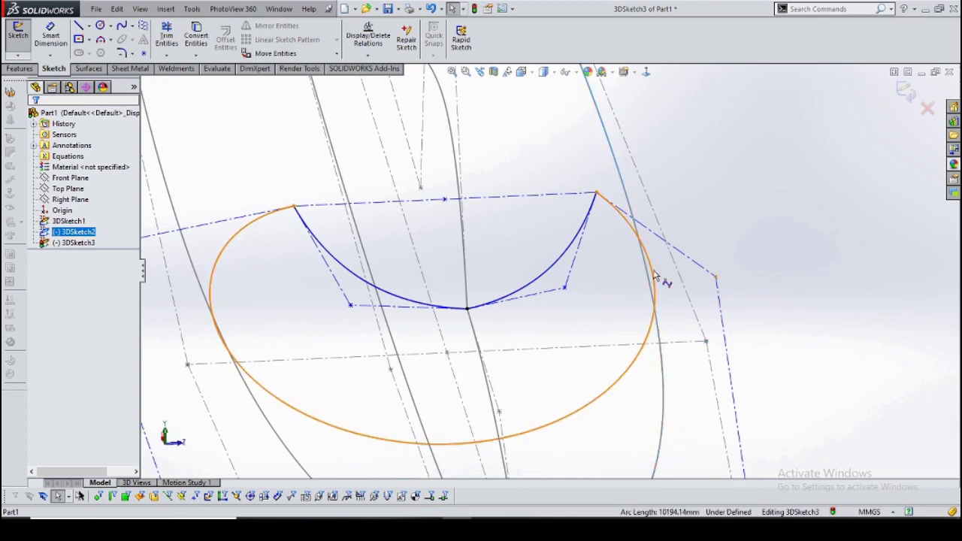
{"action": "left_click", "coordinate": [658, 334], "text": "ctrl"}
{"action": "left_click", "coordinate": [644, 326]}
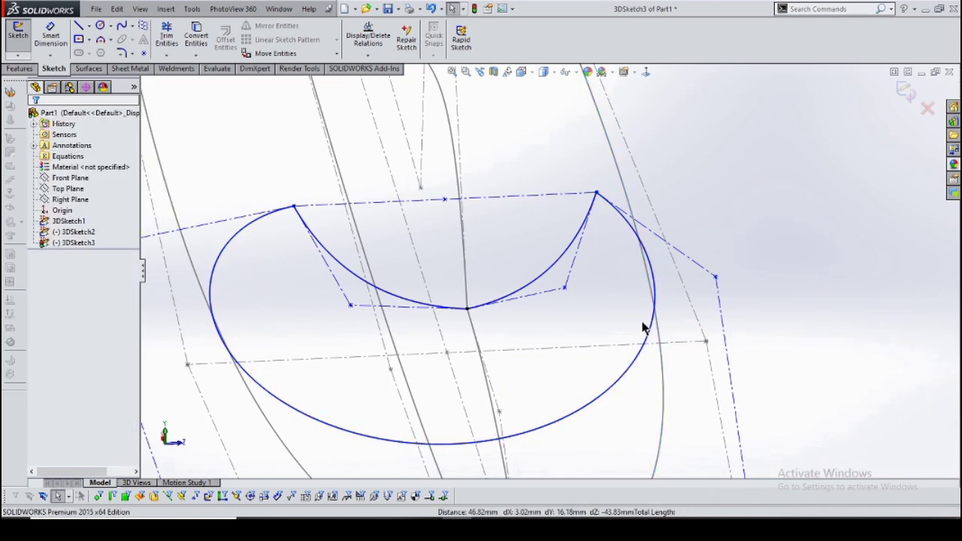
{"action": "middle_click_drag", "start_coordinate": [644, 326], "coordinate": [644, 316]}
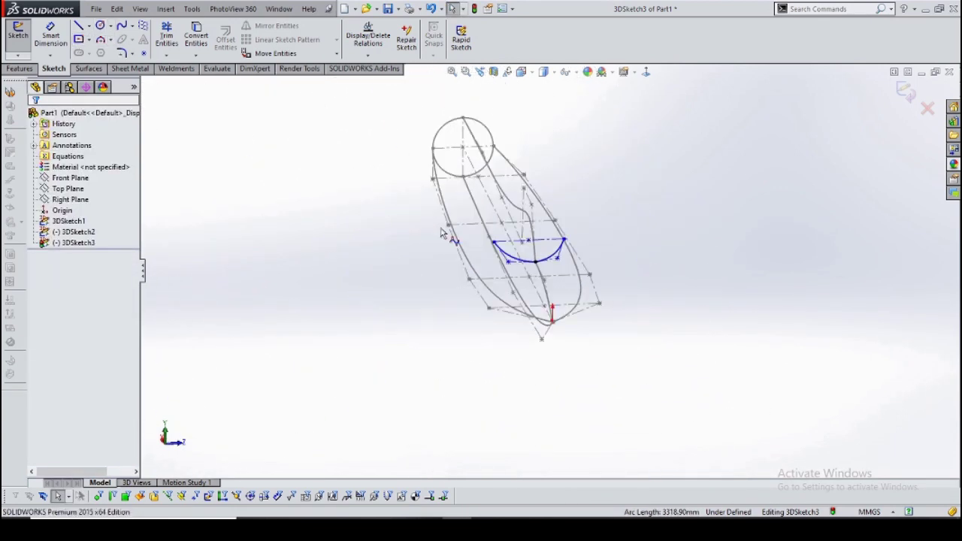
Draw another spline across the hull wireframe.
{"action": "left_click", "coordinate": [133, 26]}
{"action": "left_click", "coordinate": [147, 46]}
{"action": "middle_click_drag", "start_coordinate": [530, 336], "coordinate": [521, 272]}
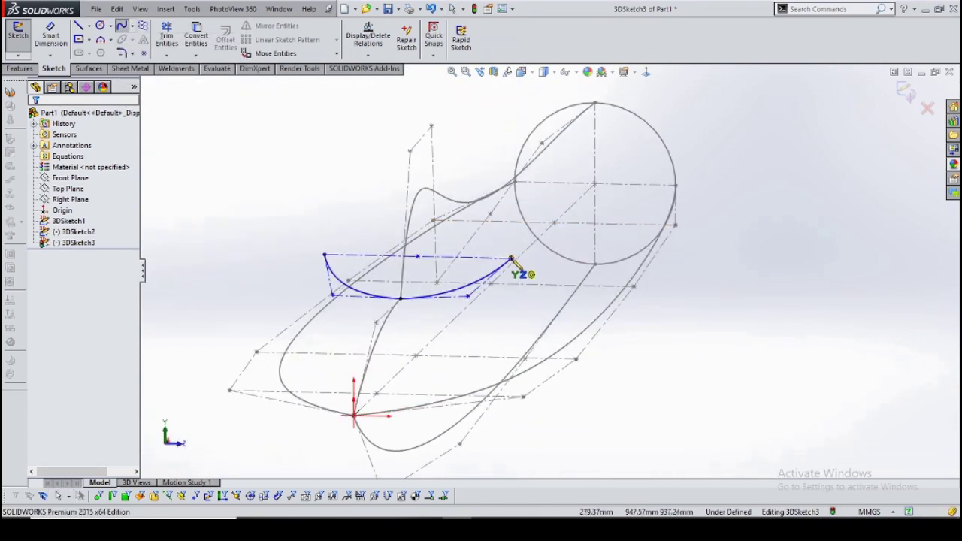
{"action": "left_click", "coordinate": [549, 226]}
{"action": "middle_click_drag", "start_coordinate": [465, 416], "coordinate": [350, 319]}
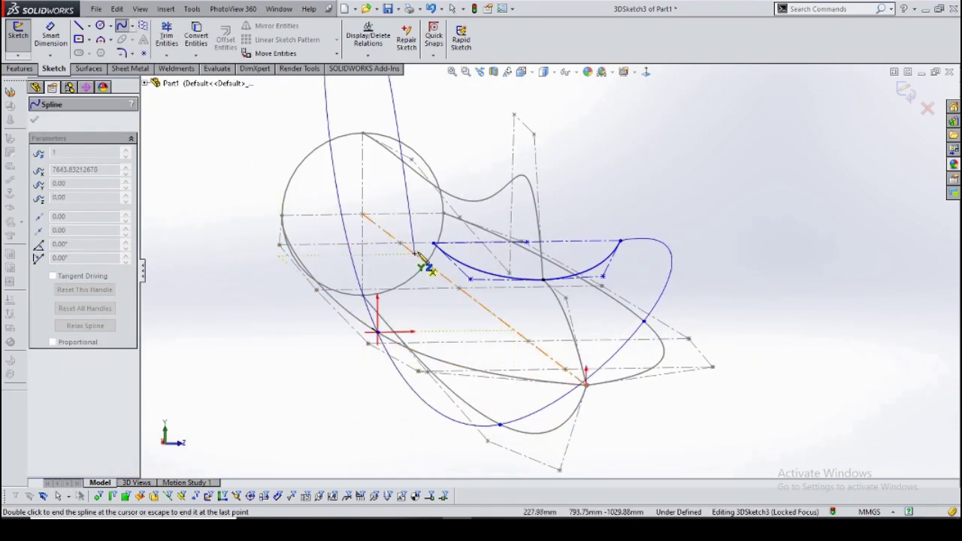
{"action": "right_click", "coordinate": [565, 120]}
{"action": "left_click", "coordinate": [579, 127]}
{"action": "middle_click_drag", "start_coordinate": [691, 429], "coordinate": [576, 383]}
Make the loop spline's point coincident with the lower hull curve.
{"action": "key", "text": "space"}
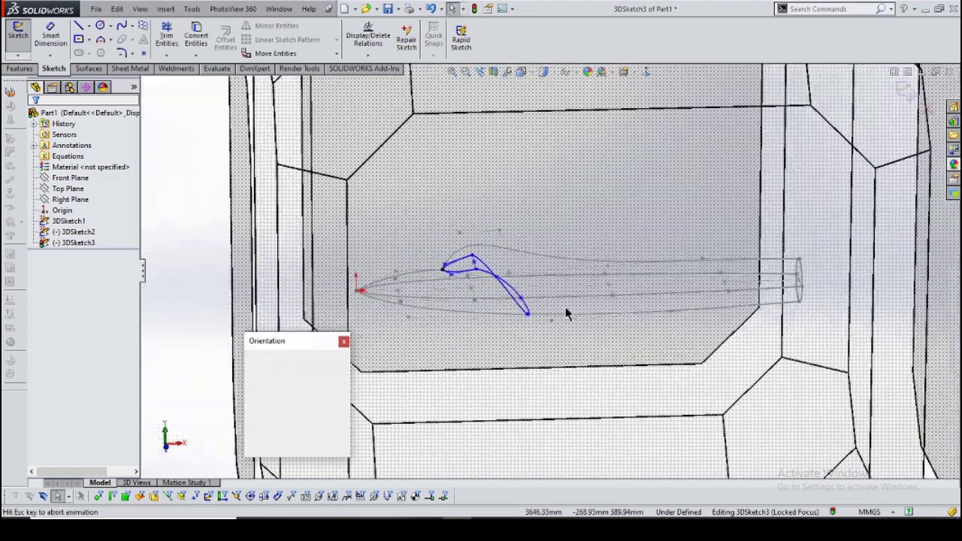
{"action": "mouse_move", "coordinate": [532, 296]}
{"action": "middle_mouse_down"}
{"action": "mouse_move", "coordinate": [455, 294]}
{"action": "mouse_move", "coordinate": [546, 368]}
{"action": "middle_mouse_up"}
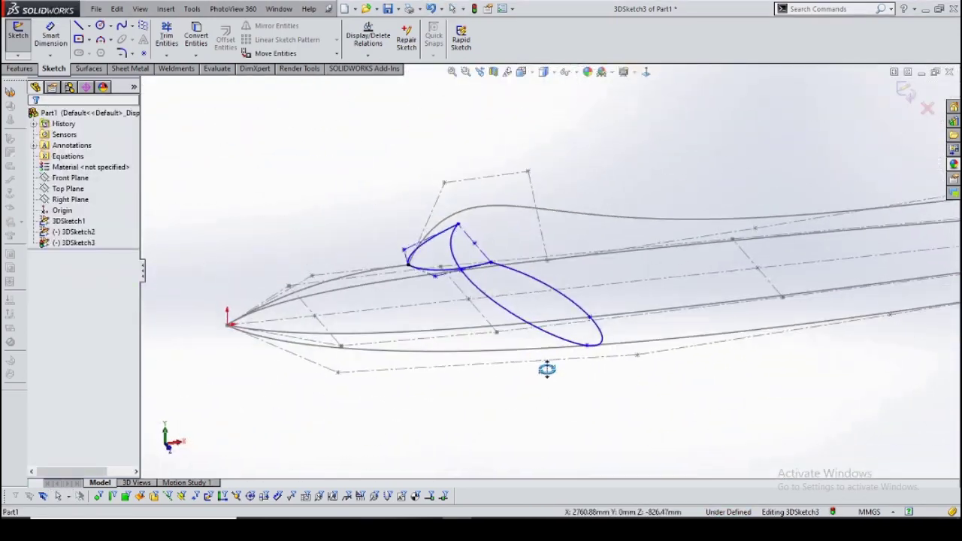
{"action": "mouse_move", "coordinate": [586, 344]}
{"action": "left_mouse_down"}
{"action": "mouse_move", "coordinate": [569, 337]}
{"action": "mouse_move", "coordinate": [530, 353]}
{"action": "left_mouse_up"}
{"action": "mouse_move", "coordinate": [531, 354]}
{"action": "middle_mouse_down"}
{"action": "mouse_move", "coordinate": [510, 410]}
{"action": "mouse_move", "coordinate": [553, 376]}
{"action": "middle_mouse_up"}
{"action": "left_click", "coordinate": [563, 176]}
{"action": "mouse_move", "coordinate": [562, 176]}
{"action": "middle_mouse_down"}
{"action": "mouse_move", "coordinate": [563, 318]}
{"action": "mouse_move", "coordinate": [490, 333]}
{"action": "mouse_move", "coordinate": [451, 315]}
{"action": "middle_mouse_up"}
Draw a second cross-section spline further aft and relate it to the guide curve.
{"action": "left_click", "coordinate": [122, 26]}
{"action": "middle_click_drag", "start_coordinate": [323, 241], "coordinate": [366, 215]}
{"action": "scroll", "coordinate": [536, 318], "scroll_direction": "down", "scroll_amount": 5}
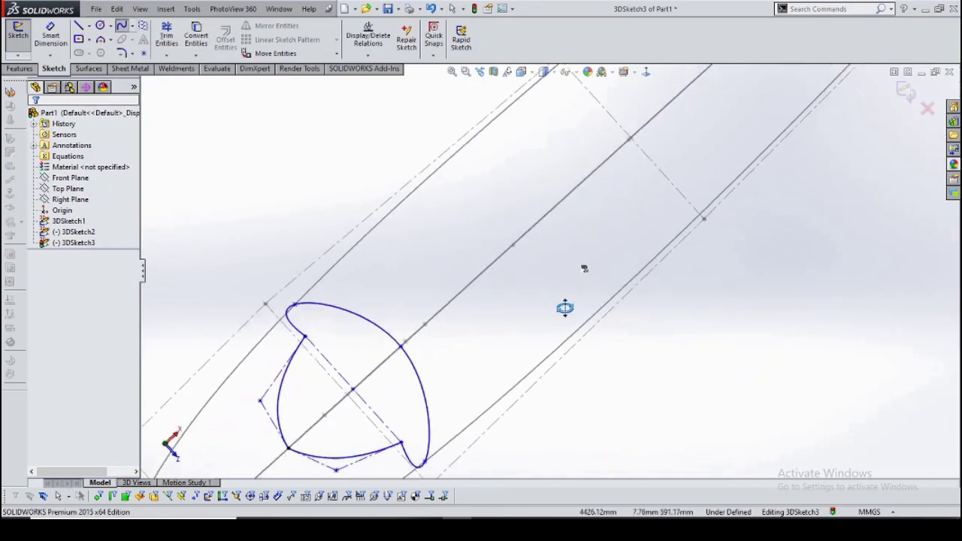
{"action": "middle_click_drag", "start_coordinate": [564, 307], "coordinate": [490, 203]}
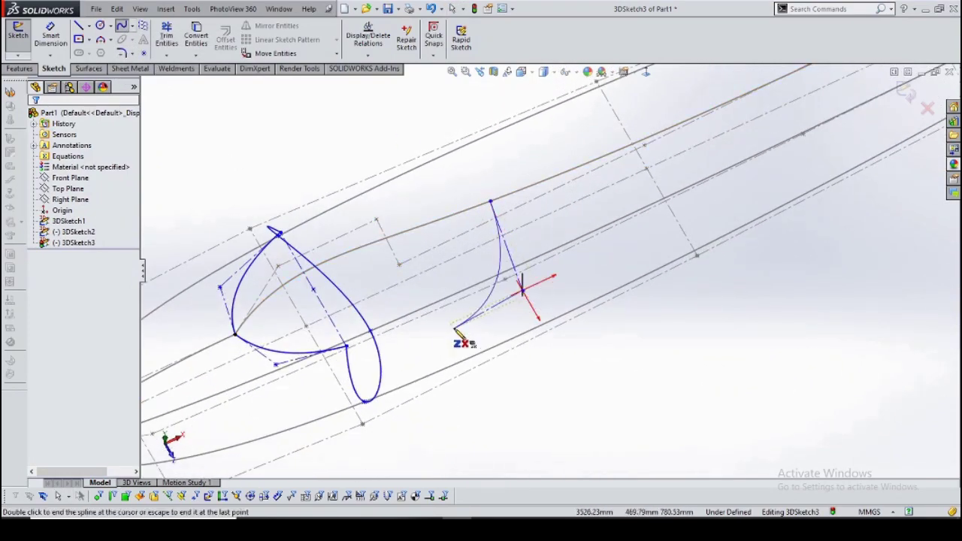
{"action": "left_click", "coordinate": [493, 192]}
{"action": "left_click", "coordinate": [235, 334]}
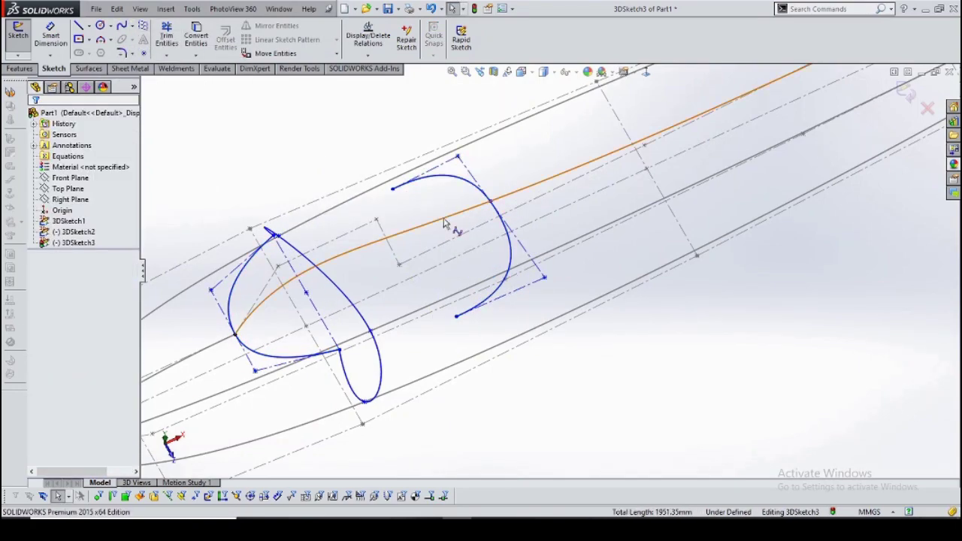
{"action": "mouse_move", "coordinate": [443, 222]}
{"action": "middle_mouse_down"}
{"action": "mouse_move", "coordinate": [461, 215]}
{"action": "mouse_move", "coordinate": [498, 275]}
{"action": "middle_mouse_up"}
{"action": "left_click", "coordinate": [87, 26]}
Draw a horizontal midpoint construction line and relate it to the Front Plane.
{"action": "left_click", "coordinate": [105, 60]}
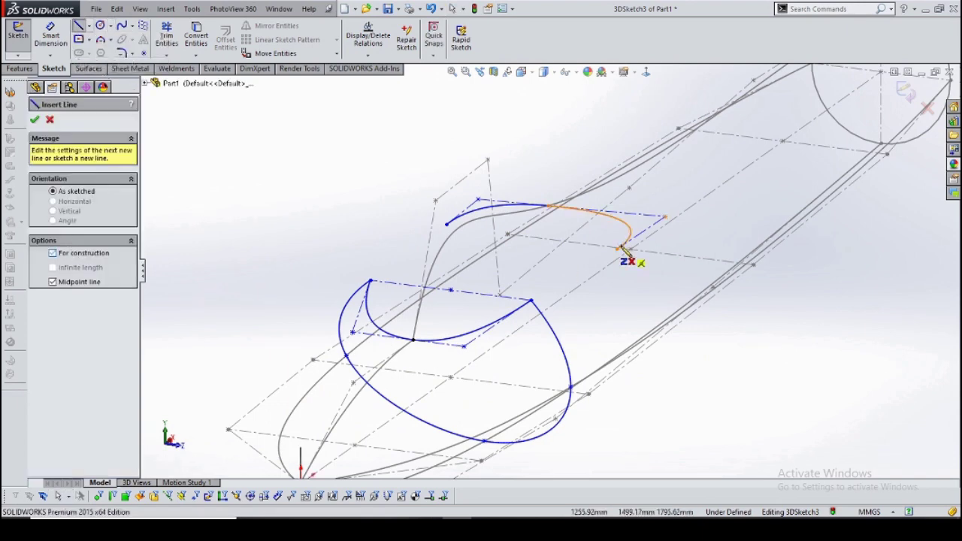
{"action": "mouse_move", "coordinate": [624, 248]}
{"action": "middle_mouse_down"}
{"action": "mouse_move", "coordinate": [507, 205]}
{"action": "mouse_move", "coordinate": [521, 240]}
{"action": "middle_mouse_up"}
{"action": "left_click", "coordinate": [517, 224]}
{"action": "left_click", "coordinate": [569, 225]}
{"action": "key", "text": "Escape"}
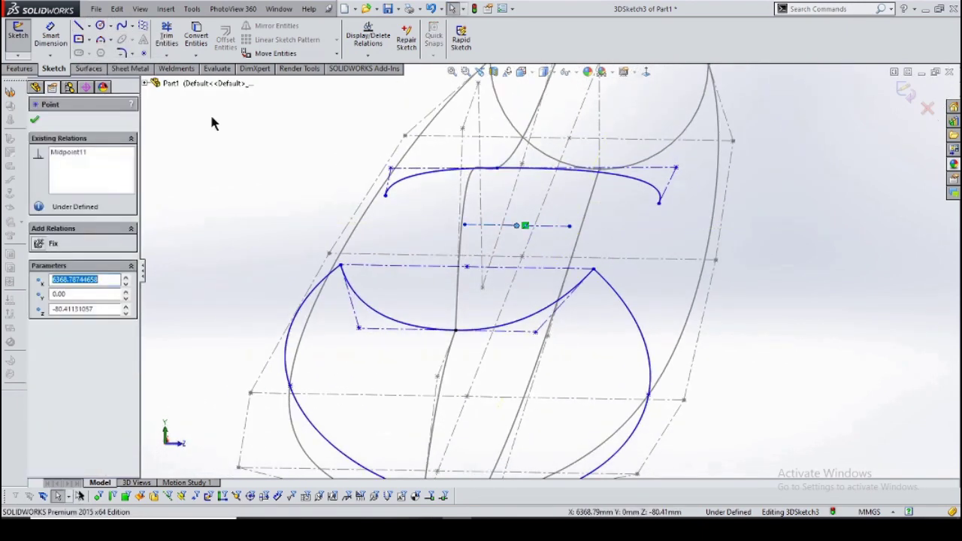
{"action": "left_click", "coordinate": [188, 154]}
{"action": "left_click_drag", "start_coordinate": [607, 229], "coordinate": [489, 208]}
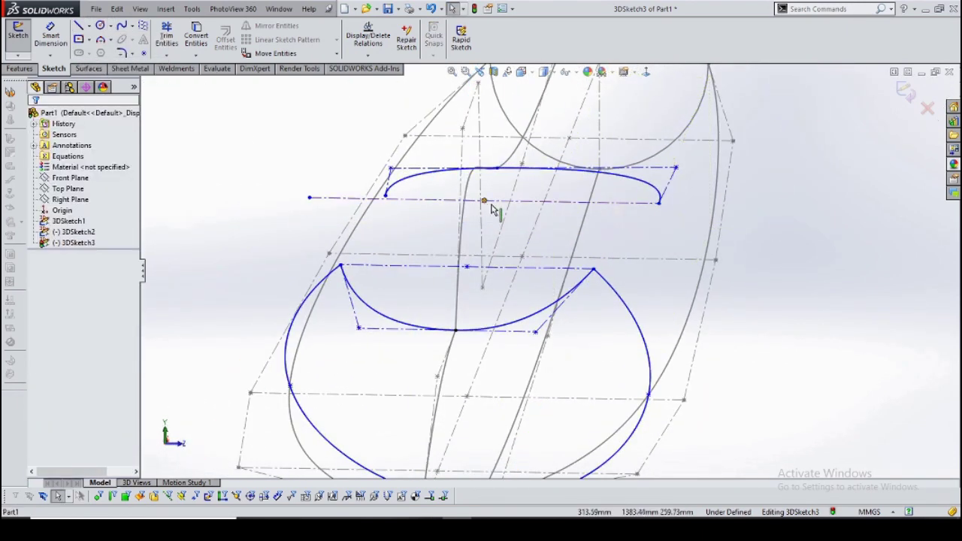
{"action": "left_click", "coordinate": [385, 195], "text": "ctrl"}
{"action": "mouse_move", "coordinate": [385, 195]}
{"action": "middle_mouse_down"}
{"action": "mouse_move", "coordinate": [414, 279]}
{"action": "mouse_move", "coordinate": [552, 331]}
{"action": "mouse_move", "coordinate": [492, 292]}
{"action": "middle_mouse_up"}
Drag the outline spline's control vertex to reshape the dome curve.
{"action": "left_click_drag", "start_coordinate": [489, 290], "coordinate": [458, 292]}
{"action": "left_click", "coordinate": [627, 276]}
{"action": "left_click_drag", "start_coordinate": [622, 304], "coordinate": [601, 293]}
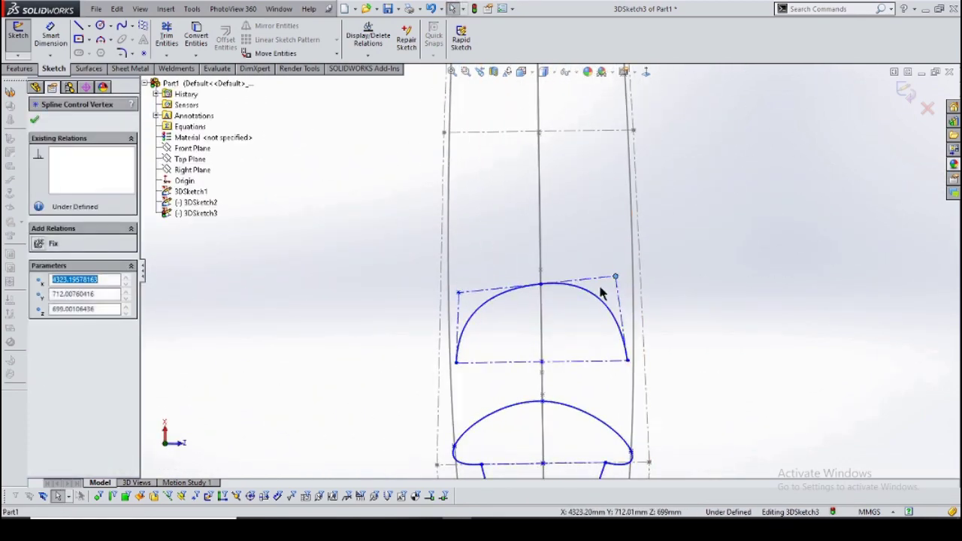
{"action": "middle_click_drag", "start_coordinate": [559, 345], "coordinate": [422, 316]}
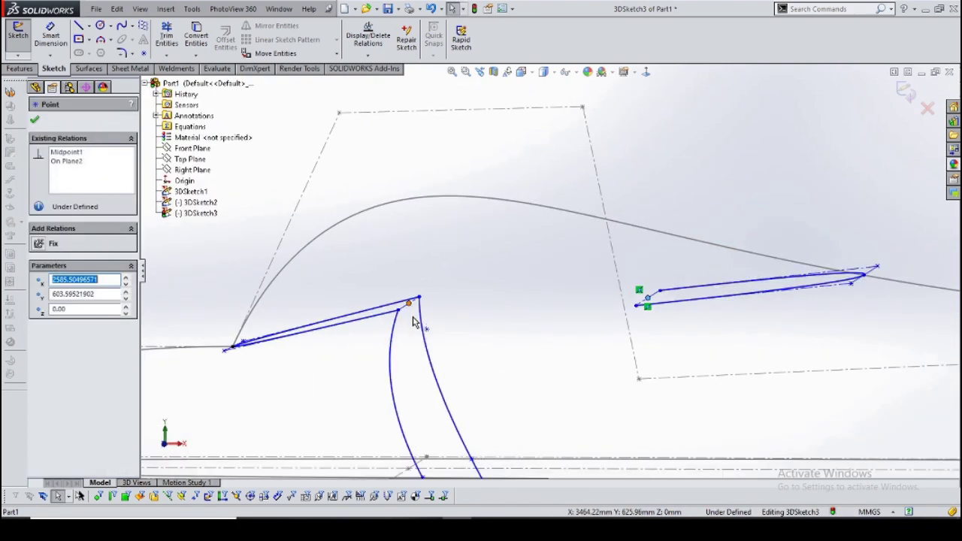
{"action": "scroll", "coordinate": [581, 358], "scroll_direction": "up", "scroll_amount": 3}
{"action": "middle_click_drag", "start_coordinate": [581, 358], "coordinate": [634, 317]}
Save the part as f121121 and begin a spline in a new 3D sketch.
{"action": "key", "text": "ctrl+s"}
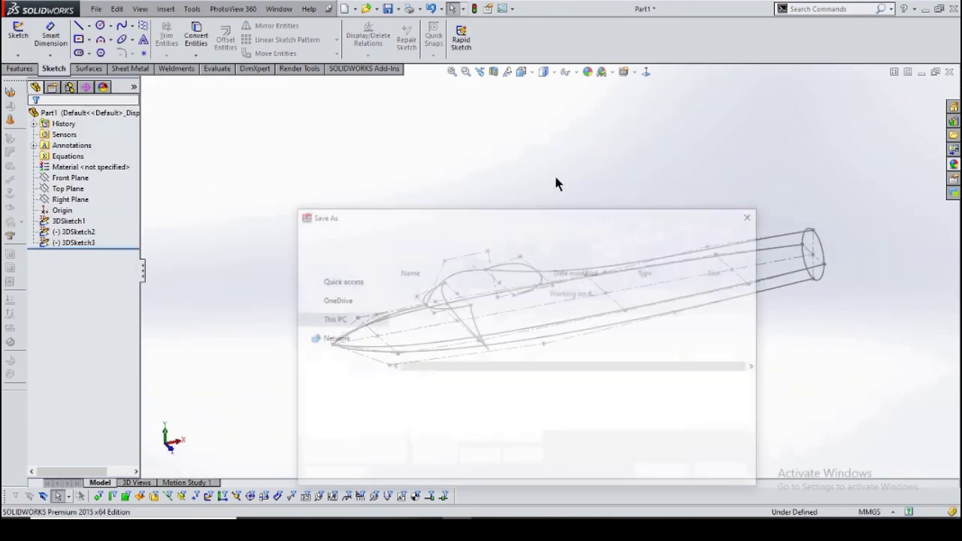
{"action": "left_click", "coordinate": [665, 475]}
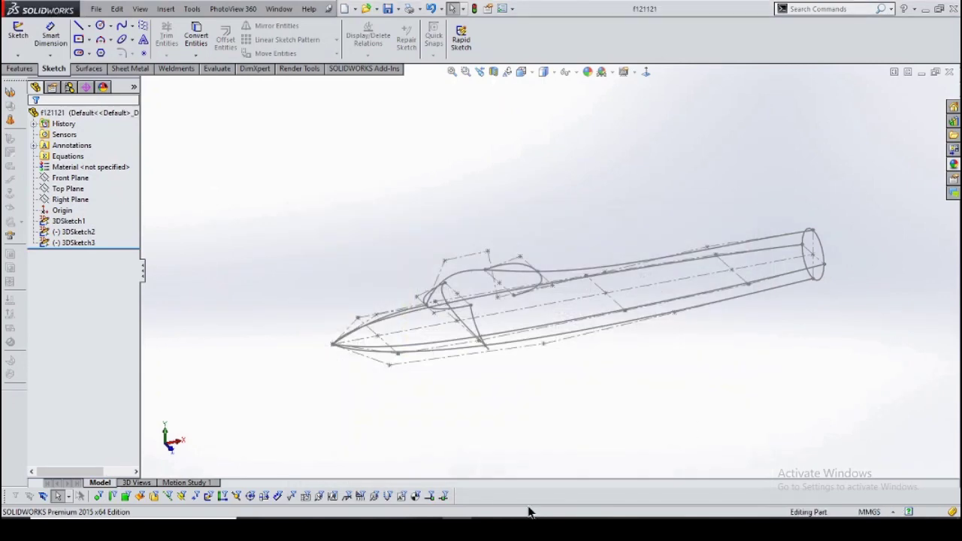
{"action": "left_click", "coordinate": [121, 25]}
{"action": "scroll", "coordinate": [453, 307], "scroll_direction": "up", "scroll_amount": 2}
{"action": "scroll", "coordinate": [368, 319], "scroll_direction": "up", "scroll_amount": 5}
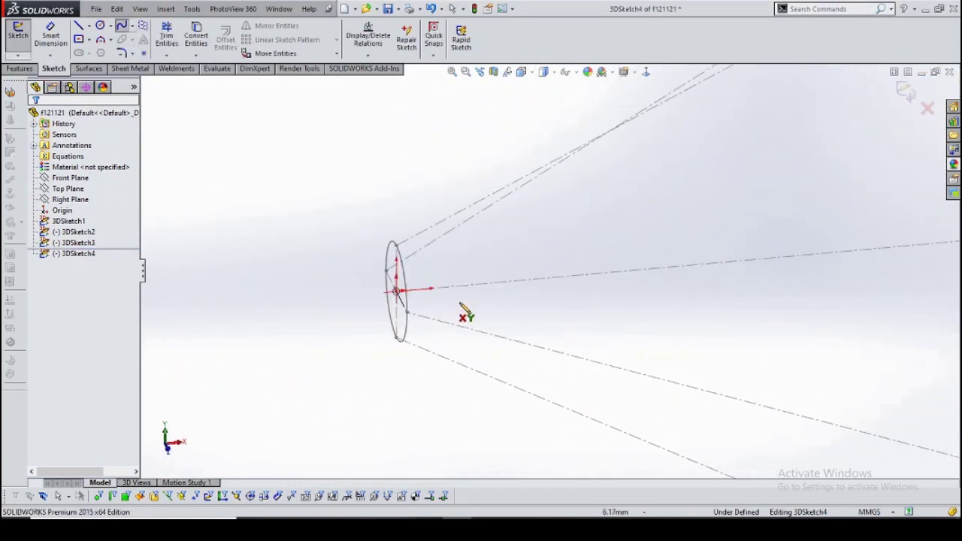
Draw splines from the hull nose along the side toward the tail circle.
{"action": "middle_click_drag", "start_coordinate": [652, 268], "coordinate": [571, 316]}
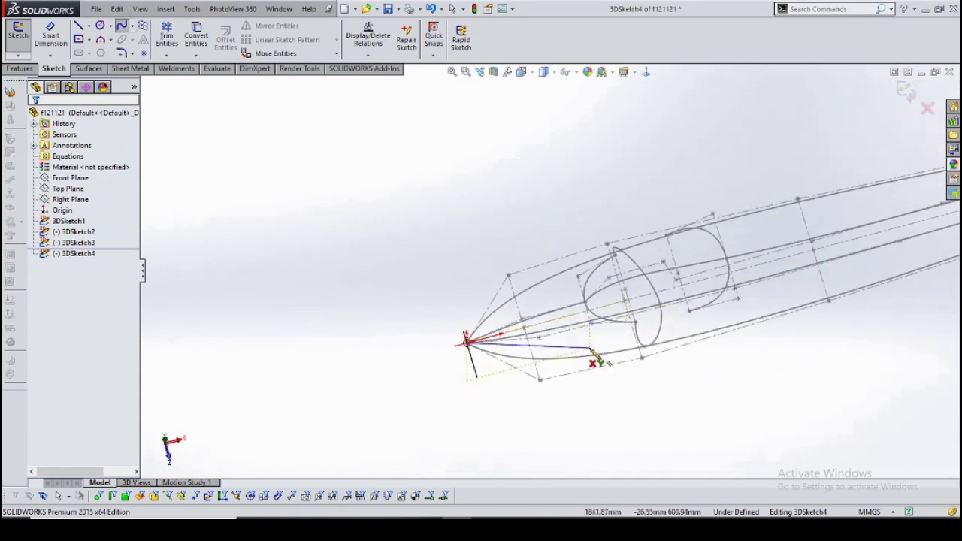
{"action": "scroll", "coordinate": [548, 326], "scroll_direction": "up", "scroll_amount": 3}
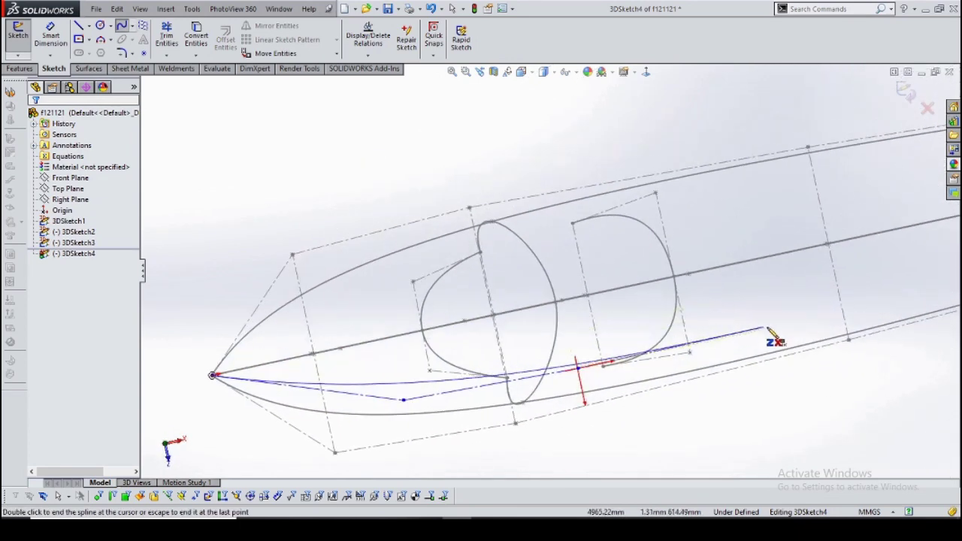
{"action": "middle_click_drag", "start_coordinate": [762, 326], "coordinate": [515, 285], "text": "ctrl"}
{"action": "scroll", "coordinate": [794, 236], "scroll_direction": "down", "scroll_amount": 3}
{"action": "scroll", "coordinate": [661, 171], "scroll_direction": "up", "scroll_amount": 3}
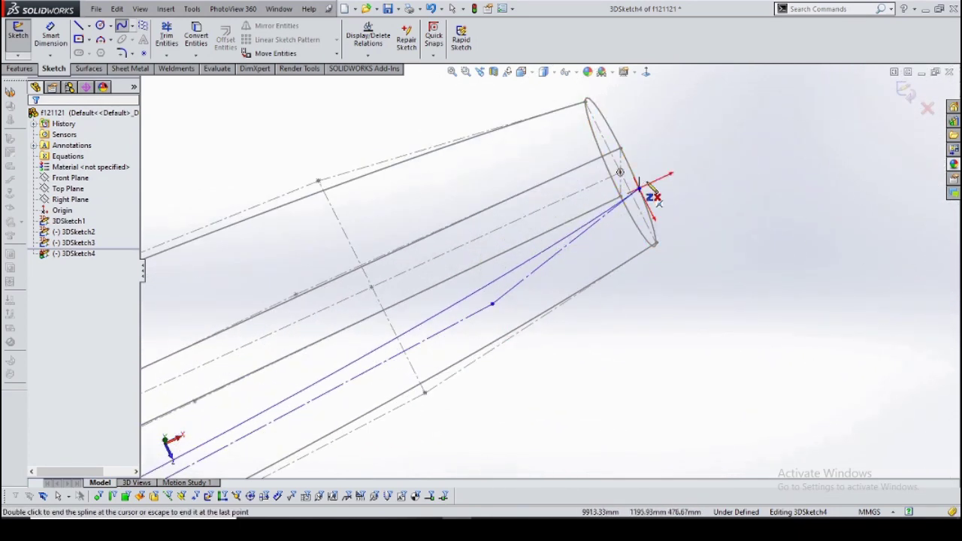
{"action": "scroll", "coordinate": [649, 266], "scroll_direction": "up", "scroll_amount": 5}
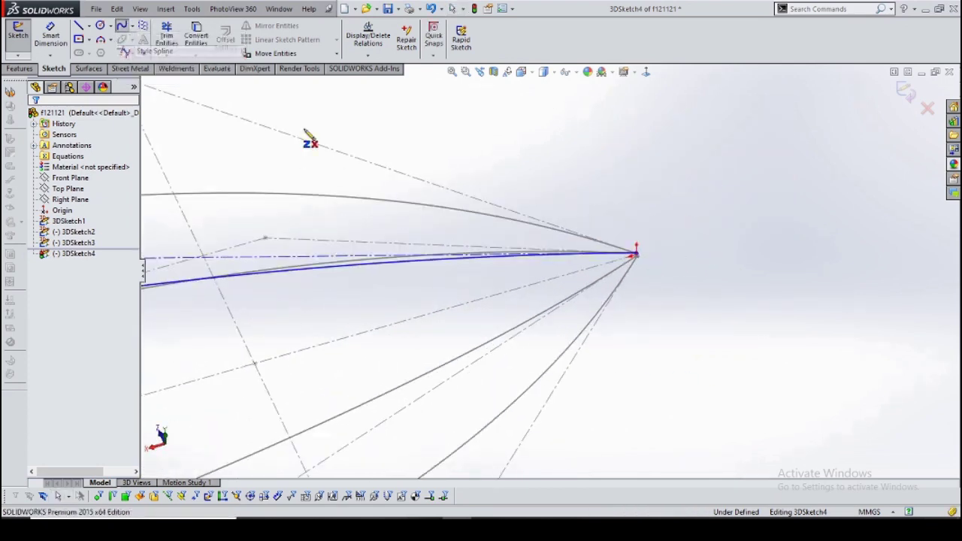
{"action": "mouse_move", "coordinate": [308, 138]}
{"action": "middle_mouse_down"}
{"action": "mouse_move", "coordinate": [554, 262]}
{"action": "mouse_move", "coordinate": [569, 350]}
{"action": "mouse_move", "coordinate": [535, 335]}
{"action": "middle_mouse_up"}
{"action": "left_click", "coordinate": [517, 319]}
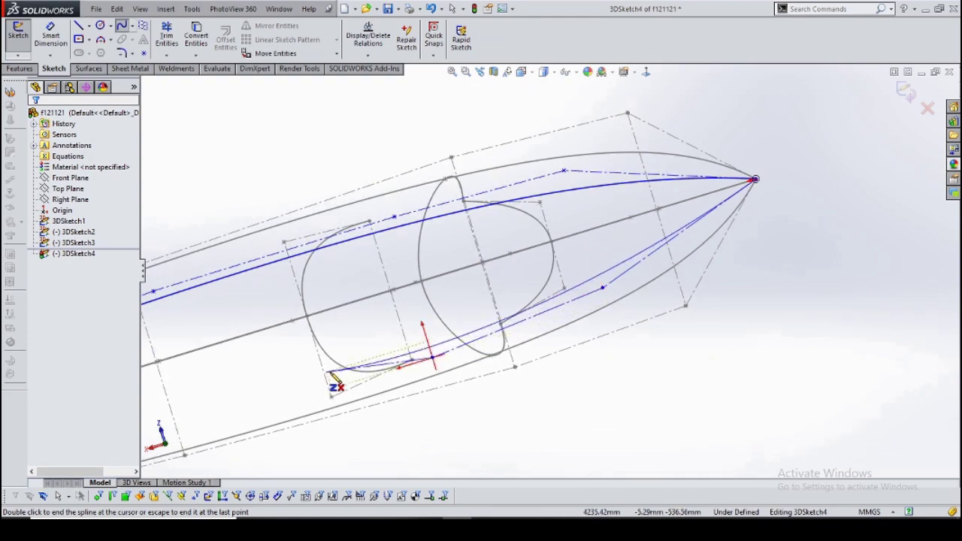
{"action": "mouse_move", "coordinate": [336, 379]}
{"action": "middle_mouse_down"}
{"action": "mouse_move", "coordinate": [543, 268]}
{"action": "mouse_move", "coordinate": [414, 323]}
{"action": "mouse_move", "coordinate": [311, 296]}
{"action": "mouse_move", "coordinate": [395, 338]}
{"action": "middle_mouse_up"}
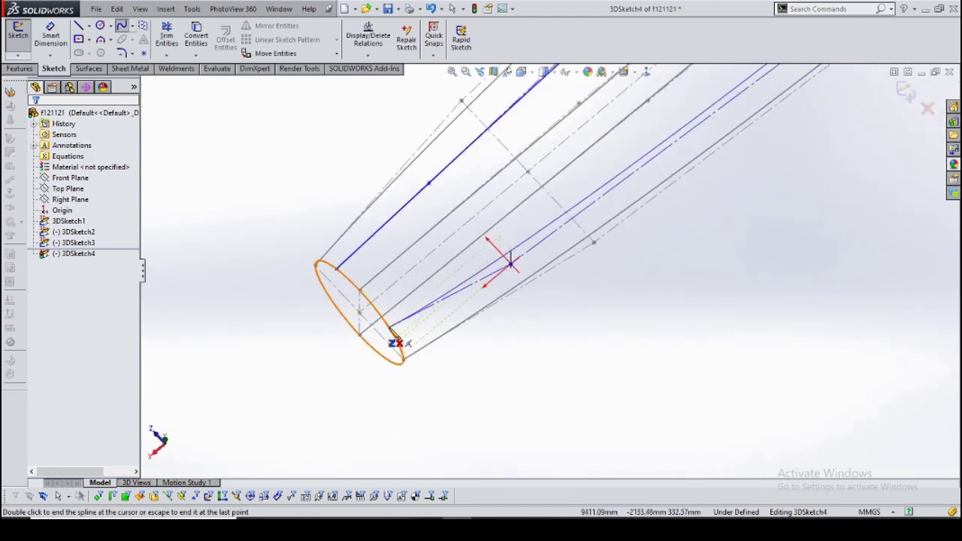
{"action": "mouse_move", "coordinate": [279, 198]}
{"action": "middle_mouse_down"}
{"action": "mouse_move", "coordinate": [708, 369]}
{"action": "mouse_move", "coordinate": [526, 300]}
{"action": "mouse_move", "coordinate": [562, 297]}
{"action": "middle_mouse_up"}
{"action": "left_click", "coordinate": [78, 24]}
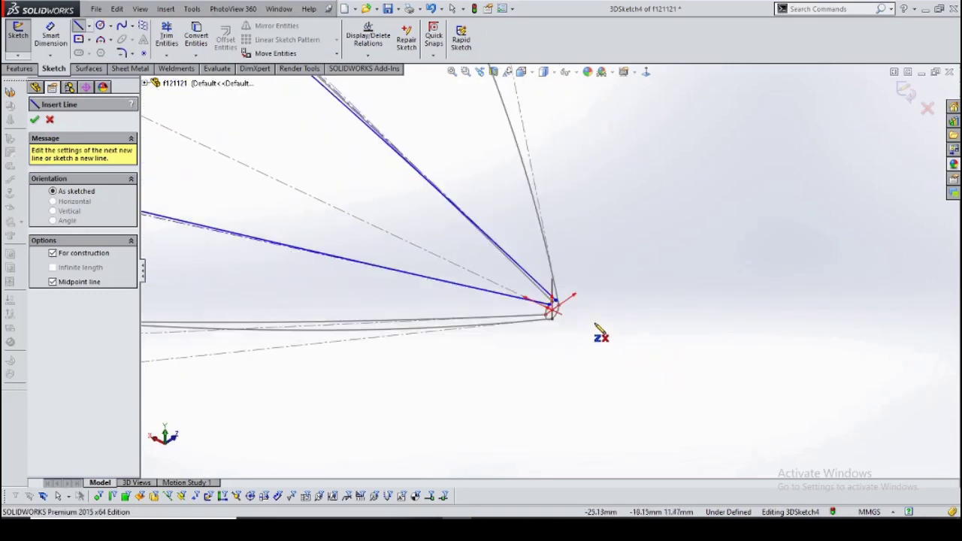
Draw a short midpoint construction line at the nose and select the profile-top points.
{"action": "left_click_drag", "start_coordinate": [548, 308], "coordinate": [579, 284]}
{"action": "key", "text": "Escape"}
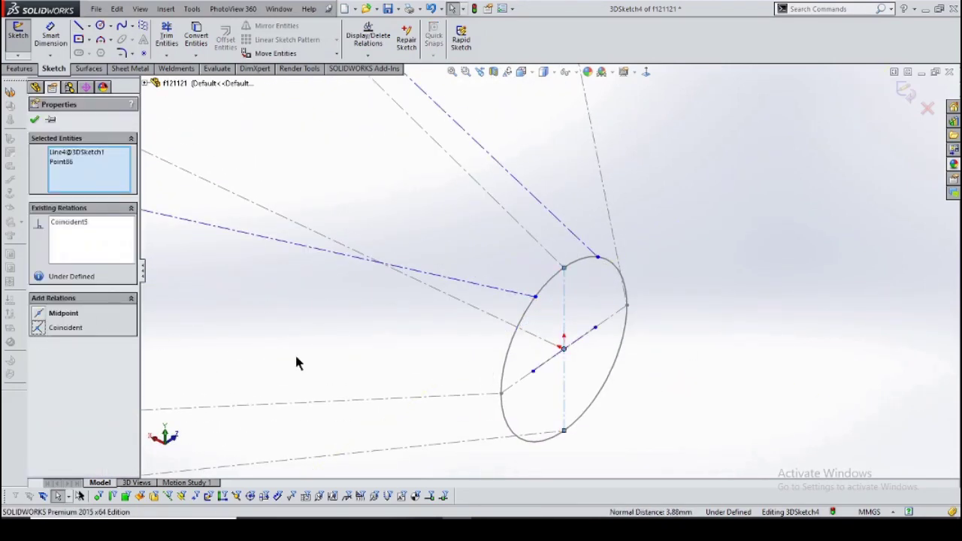
{"action": "scroll", "coordinate": [569, 300], "scroll_direction": "down", "scroll_amount": 5}
{"action": "left_click", "coordinate": [583, 285], "text": "ctrl"}
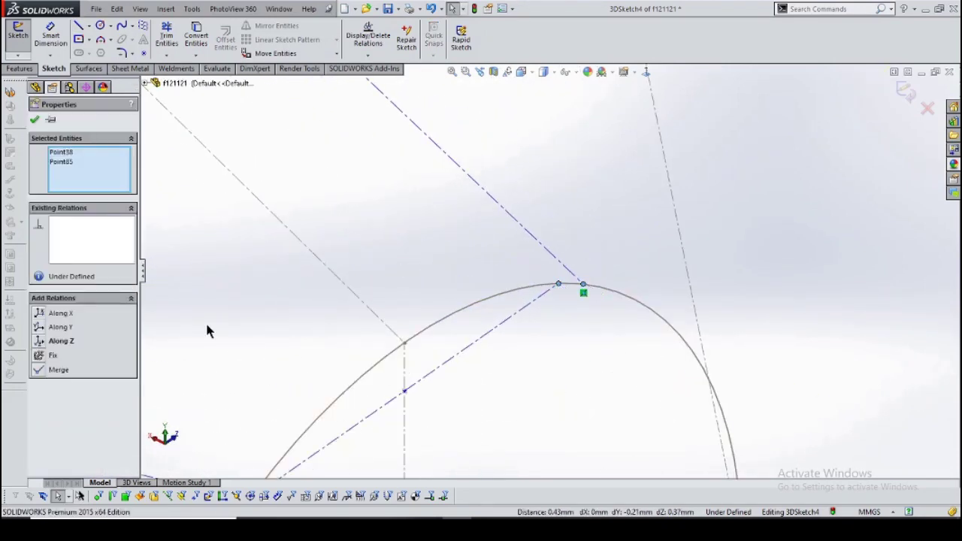
{"action": "scroll", "coordinate": [486, 314], "scroll_direction": "up", "scroll_amount": 5}
{"action": "middle_click_drag", "start_coordinate": [485, 314], "coordinate": [496, 310]}
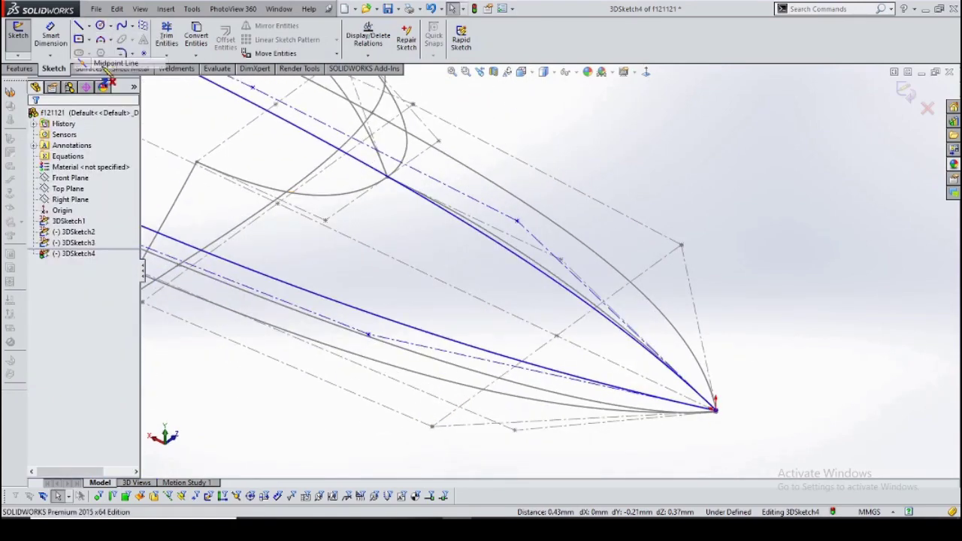
Abandon an unfinished midpoint construction line inside the hull and orbit toward the tail circle.
{"action": "left_click", "coordinate": [105, 64]}
{"action": "mouse_move", "coordinate": [450, 271]}
{"action": "middle_mouse_down"}
{"action": "mouse_move", "coordinate": [525, 290]}
{"action": "mouse_move", "coordinate": [472, 305]}
{"action": "middle_mouse_up"}
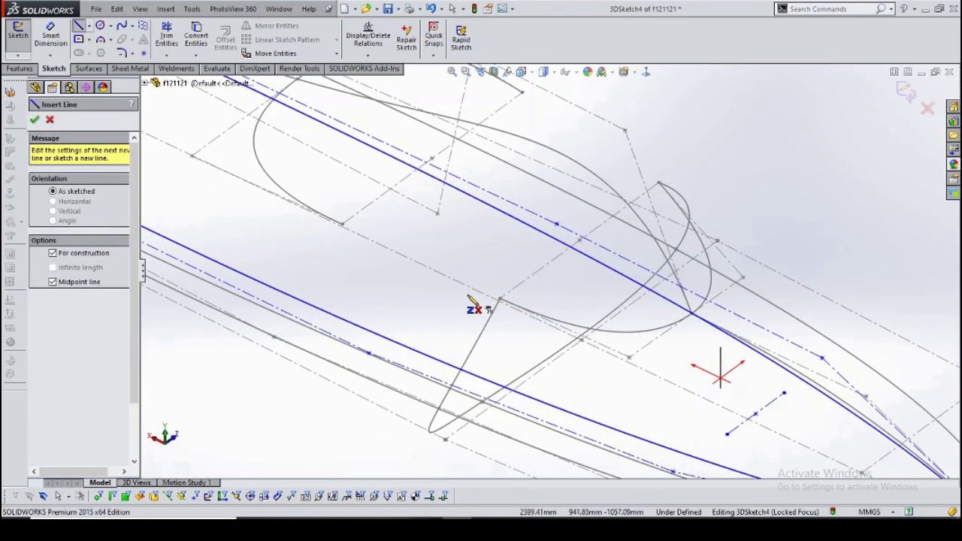
{"action": "left_click", "coordinate": [467, 296]}
{"action": "key", "text": "Escape"}
{"action": "mouse_move", "coordinate": [508, 263]}
{"action": "middle_mouse_down"}
{"action": "mouse_move", "coordinate": [397, 266]}
{"action": "mouse_move", "coordinate": [419, 326]}
{"action": "middle_mouse_up"}
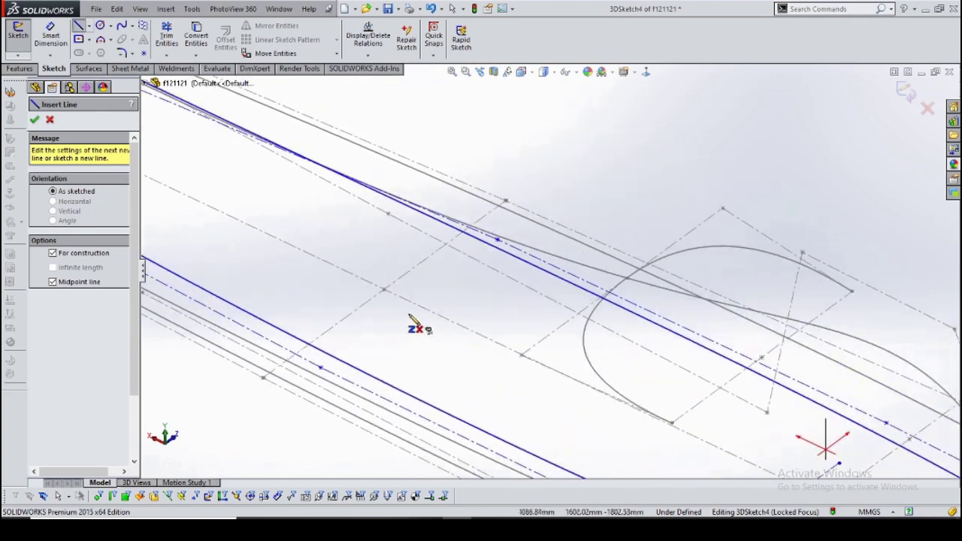
{"action": "key", "text": "Escape"}
{"action": "mouse_move", "coordinate": [440, 268]}
{"action": "middle_mouse_down"}
{"action": "mouse_move", "coordinate": [516, 368]}
{"action": "mouse_move", "coordinate": [435, 234]}
{"action": "mouse_move", "coordinate": [471, 299]}
{"action": "middle_mouse_up"}
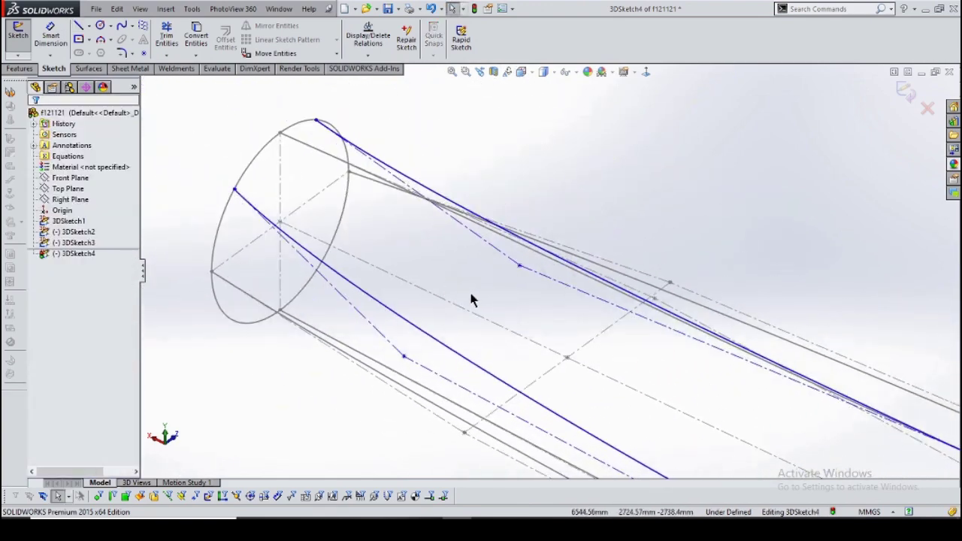
Draw a short midpoint construction line inside the tail circle and stretch its ends onto the circle.
{"action": "left_click", "coordinate": [85, 27]}
{"action": "middle_click_drag", "start_coordinate": [511, 323], "coordinate": [489, 333]}
{"action": "left_click", "coordinate": [489, 333]}
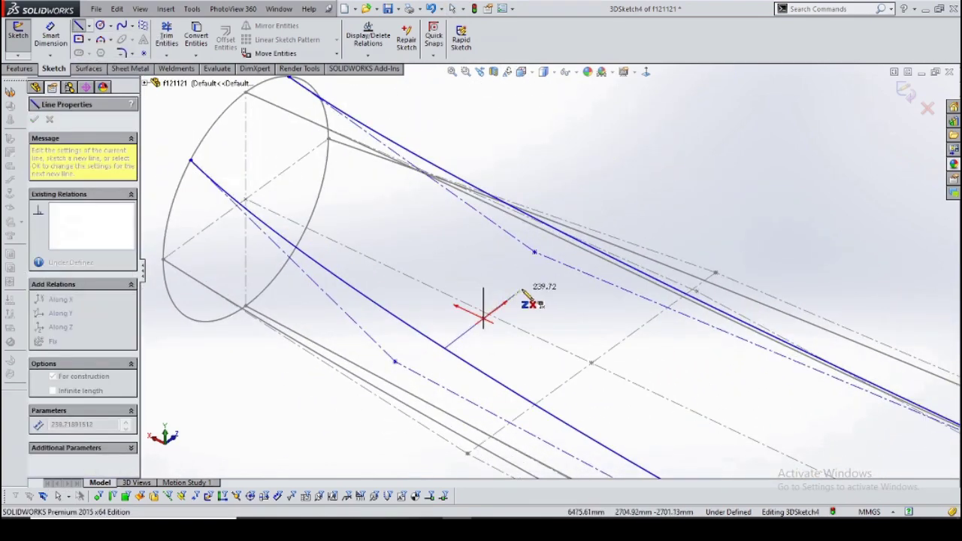
{"action": "left_click", "coordinate": [526, 293]}
{"action": "middle_click_drag", "start_coordinate": [428, 275], "coordinate": [459, 230]}
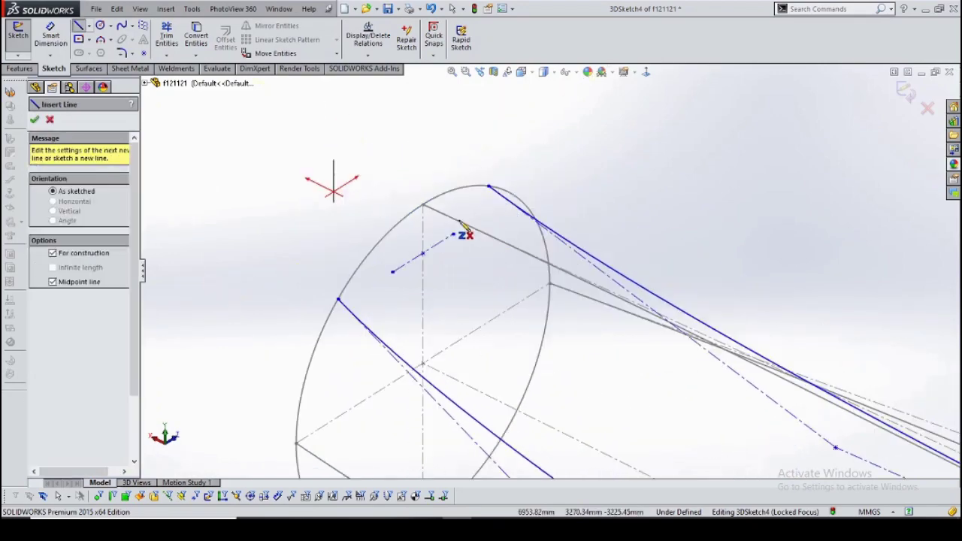
{"action": "key", "text": "Escape"}
{"action": "left_click", "coordinate": [441, 272]}
{"action": "left_click_drag", "start_coordinate": [501, 228], "coordinate": [578, 194]}
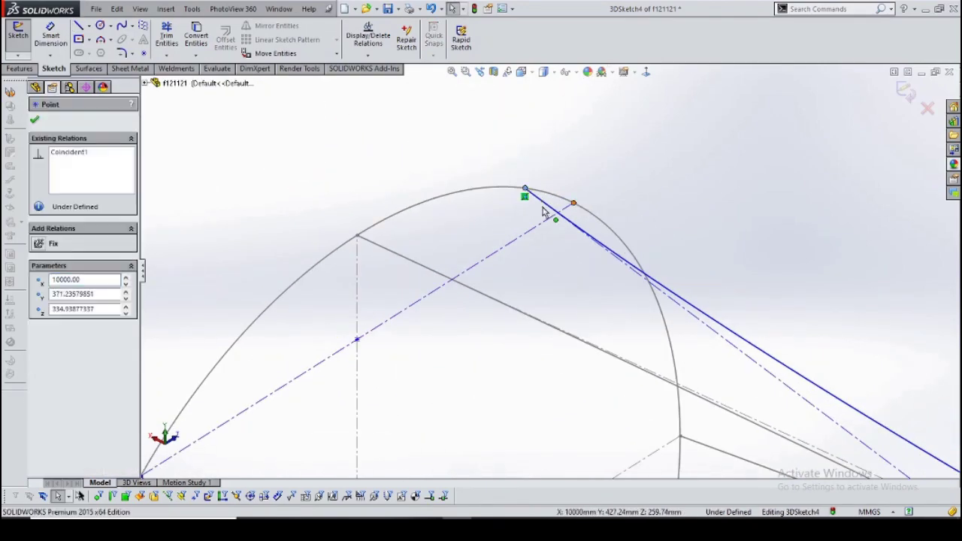
Make a small construction line's midpoint coincident with another sketch point.
{"action": "scroll", "coordinate": [616, 306], "scroll_direction": "down", "scroll_amount": 5}
{"action": "left_click", "coordinate": [469, 309]}
{"action": "middle_click_drag", "start_coordinate": [232, 112], "coordinate": [325, 171], "text": "ctrl"}
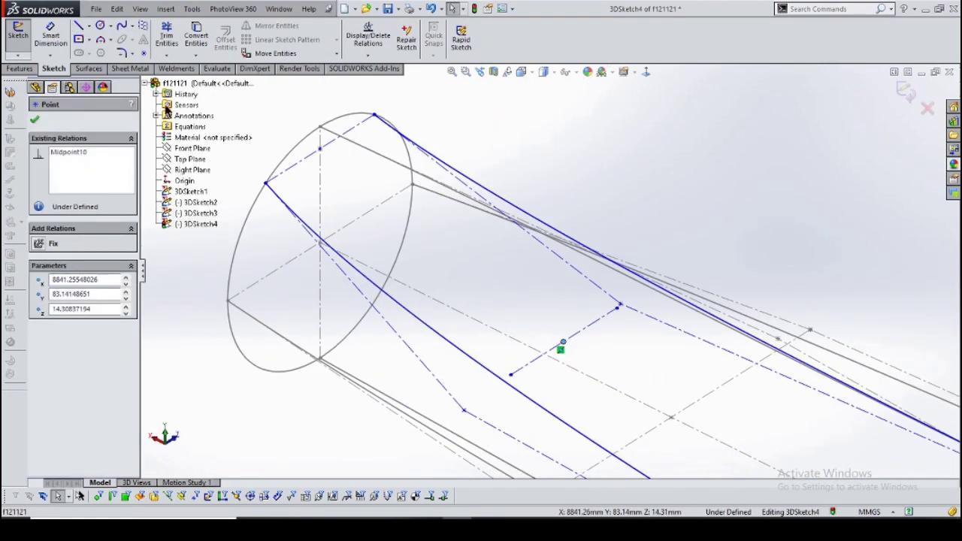
{"action": "left_click", "coordinate": [38, 315]}
{"action": "scroll", "coordinate": [526, 338], "scroll_direction": "down", "scroll_amount": 5}
{"action": "scroll", "coordinate": [480, 373], "scroll_direction": "up", "scroll_amount": 5}
{"action": "left_click", "coordinate": [481, 374]}
{"action": "scroll", "coordinate": [508, 329], "scroll_direction": "down", "scroll_amount": 4}
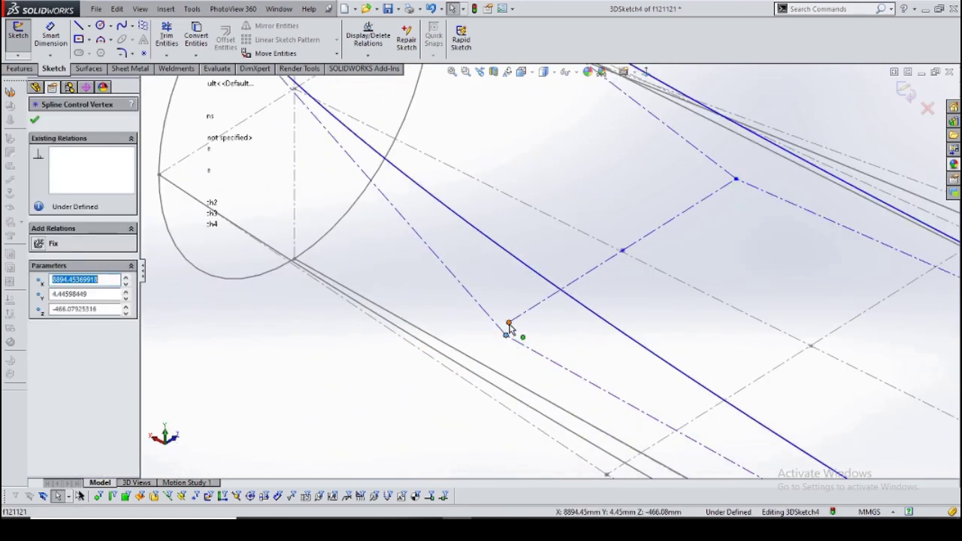
{"action": "left_click", "coordinate": [508, 323], "text": "ctrl"}
{"action": "scroll", "coordinate": [658, 383], "scroll_direction": "up", "scroll_amount": 3}
{"action": "scroll", "coordinate": [602, 373], "scroll_direction": "up", "scroll_amount": 2}
Add a coincident relation between another construction line midpoint and a sketch point.
{"action": "left_click", "coordinate": [600, 372]}
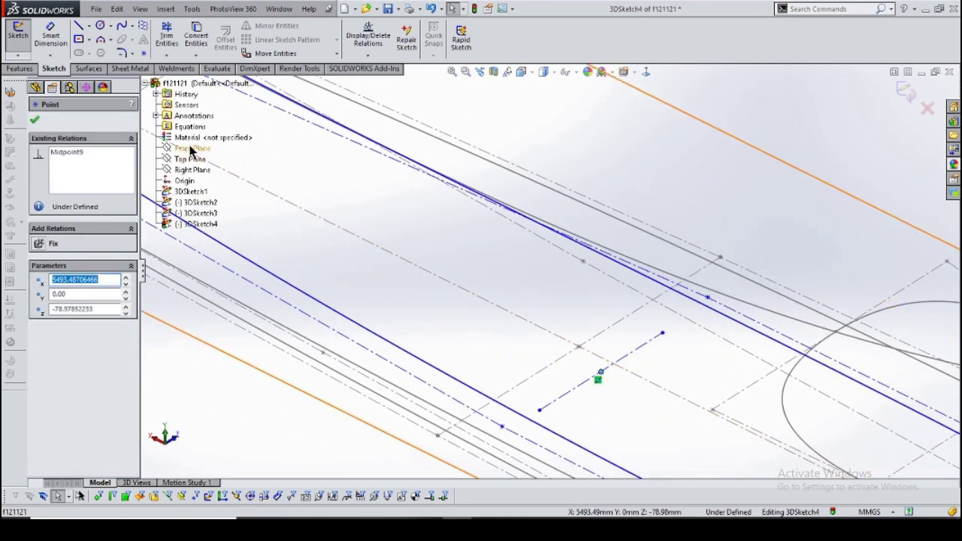
{"action": "scroll", "coordinate": [676, 316], "scroll_direction": "down", "scroll_amount": 3}
{"action": "left_click", "coordinate": [666, 305]}
{"action": "left_click", "coordinate": [38, 353]}
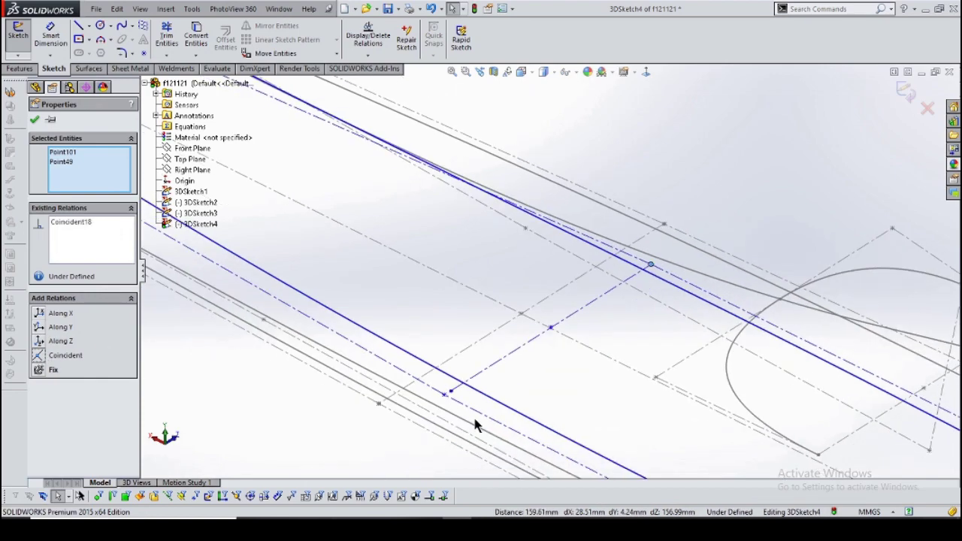
{"action": "scroll", "coordinate": [476, 420], "scroll_direction": "up", "scroll_amount": 2}
{"action": "left_click", "coordinate": [469, 357]}
{"action": "scroll", "coordinate": [558, 360], "scroll_direction": "down", "scroll_amount": 3}
{"action": "scroll", "coordinate": [623, 369], "scroll_direction": "up", "scroll_amount": 2}
Constrain another construction line midpoint onto the plane and select the next pair for a relation.
{"action": "left_click", "coordinate": [623, 369]}
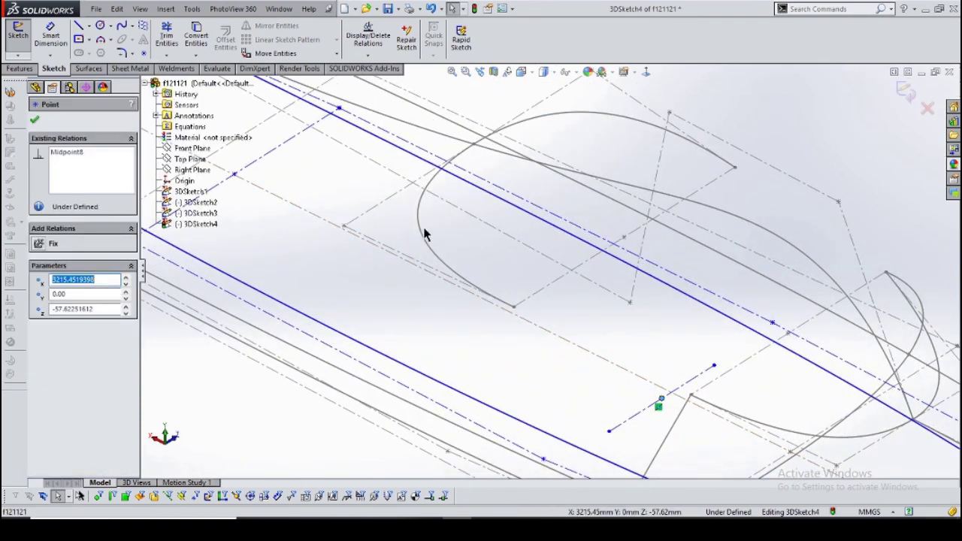
{"action": "left_click", "coordinate": [38, 319]}
{"action": "scroll", "coordinate": [686, 338], "scroll_direction": "down", "scroll_amount": 2}
{"action": "left_click", "coordinate": [737, 290]}
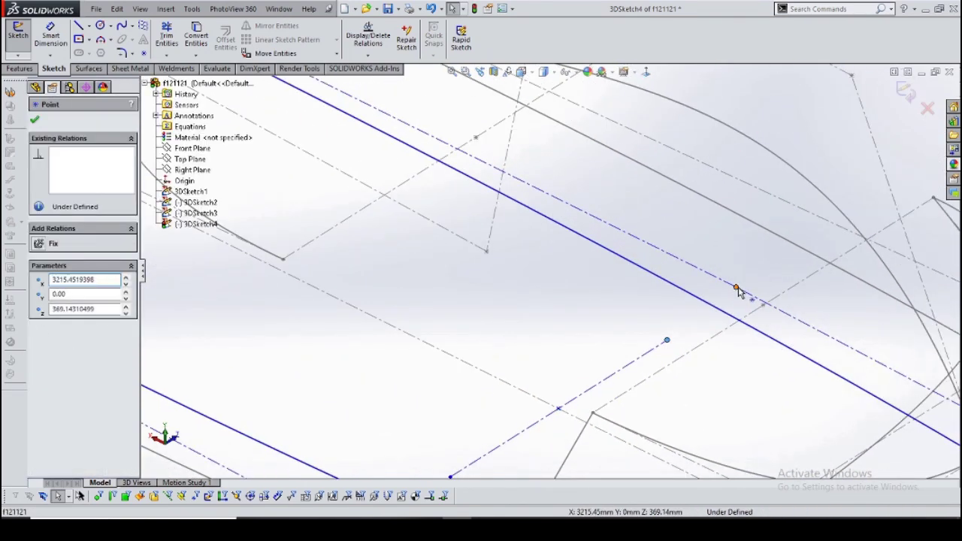
{"action": "left_click", "coordinate": [468, 382]}
{"action": "scroll", "coordinate": [463, 359], "scroll_direction": "down", "scroll_amount": 2}
{"action": "left_click", "coordinate": [462, 357]}
{"action": "scroll", "coordinate": [552, 389], "scroll_direction": "up", "scroll_amount": 3}
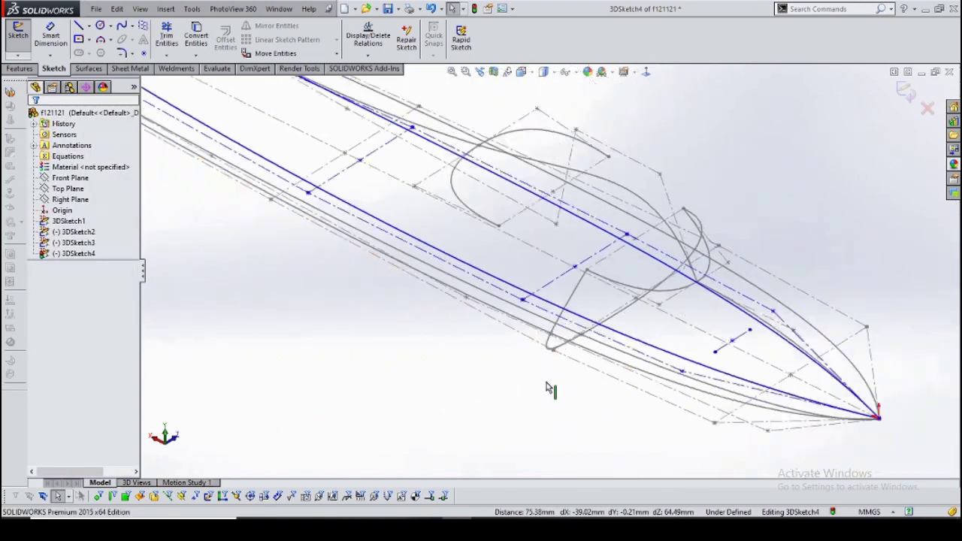
{"action": "scroll", "coordinate": [665, 332], "scroll_direction": "down", "scroll_amount": 3}
Join the endpoints Point68 and Point90 with a coincident relation.
{"action": "left_click", "coordinate": [730, 320]}
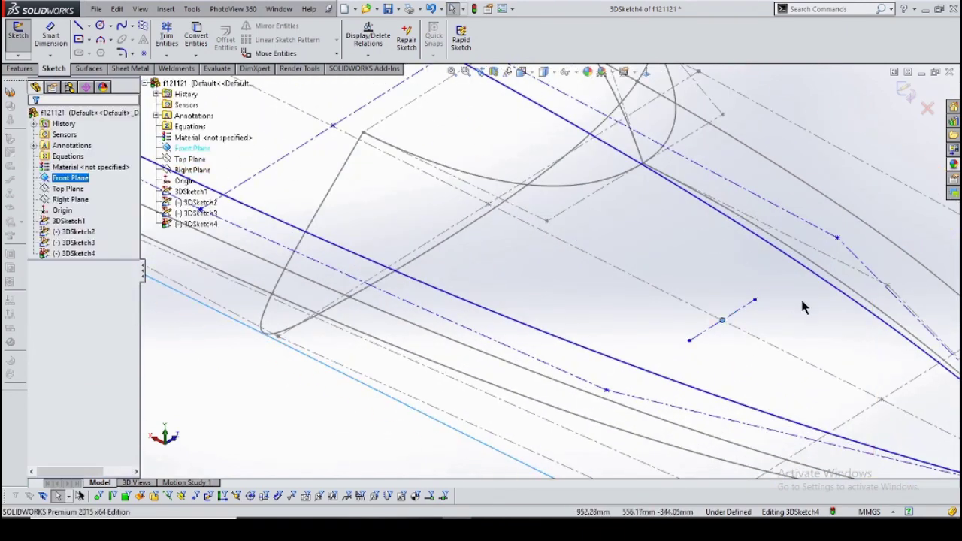
{"action": "scroll", "coordinate": [803, 307], "scroll_direction": "down", "scroll_amount": 1}
{"action": "left_click", "coordinate": [623, 374], "text": "ctrl"}
{"action": "scroll", "coordinate": [661, 353], "scroll_direction": "down", "scroll_amount": 3}
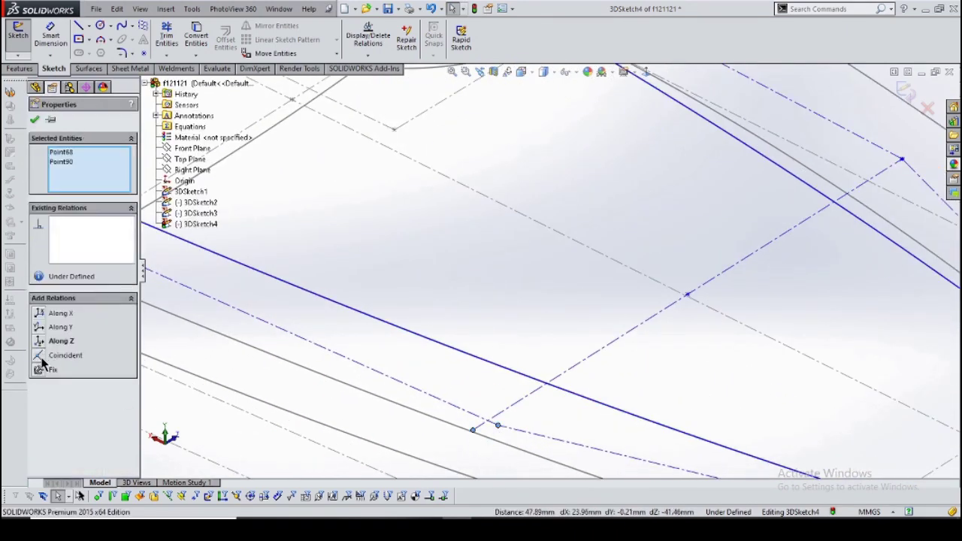
{"action": "left_click", "coordinate": [43, 361]}
{"action": "scroll", "coordinate": [450, 301], "scroll_direction": "up", "scroll_amount": 3}
{"action": "scroll", "coordinate": [541, 300], "scroll_direction": "down", "scroll_amount": 5}
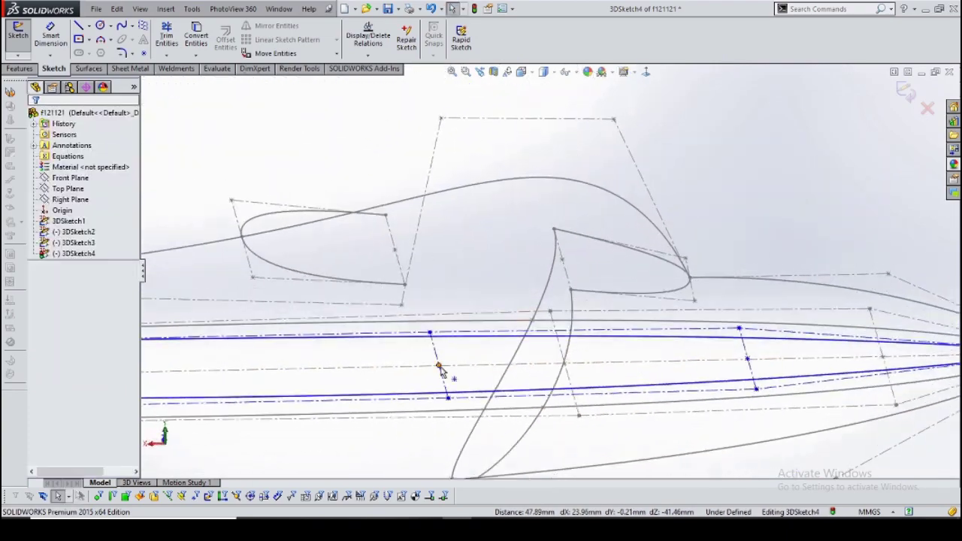
Make the sponson sketch's end point coincident with the hull spline.
{"action": "left_click", "coordinate": [440, 368]}
{"action": "middle_click_drag", "start_coordinate": [439, 368], "coordinate": [556, 366]}
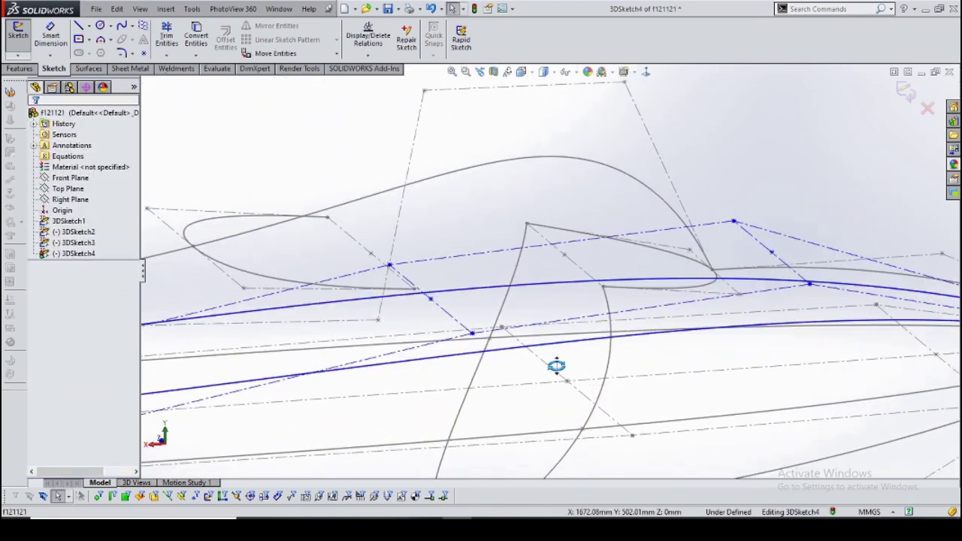
{"action": "left_click", "coordinate": [607, 287], "text": "ctrl"}
{"action": "scroll", "coordinate": [494, 225], "scroll_direction": "down", "scroll_amount": 3}
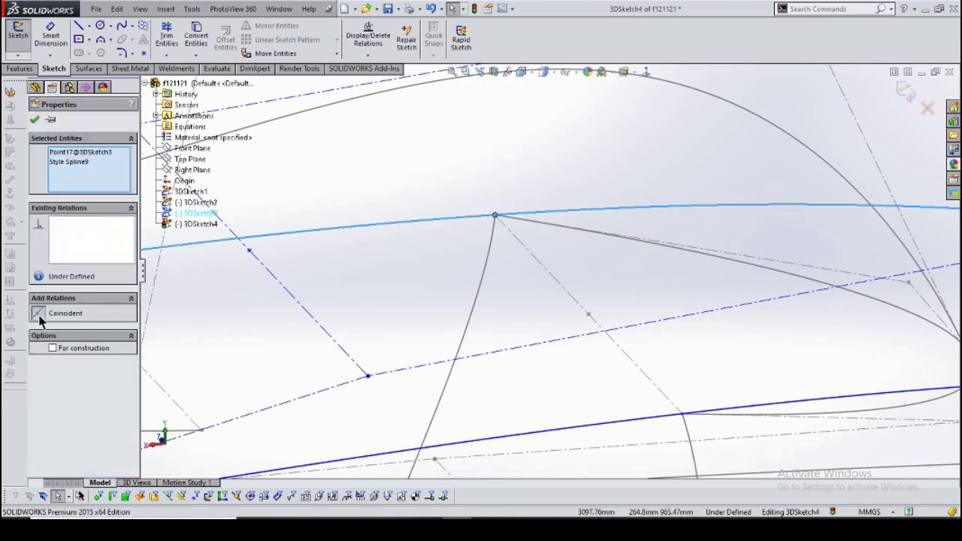
{"action": "left_click", "coordinate": [39, 320]}
Select another sketch point together with the spline, then clear the selection.
{"action": "mouse_move", "coordinate": [471, 306]}
{"action": "middle_mouse_down"}
{"action": "mouse_move", "coordinate": [451, 300]}
{"action": "mouse_move", "coordinate": [477, 279]}
{"action": "mouse_move", "coordinate": [478, 250]}
{"action": "middle_mouse_up"}
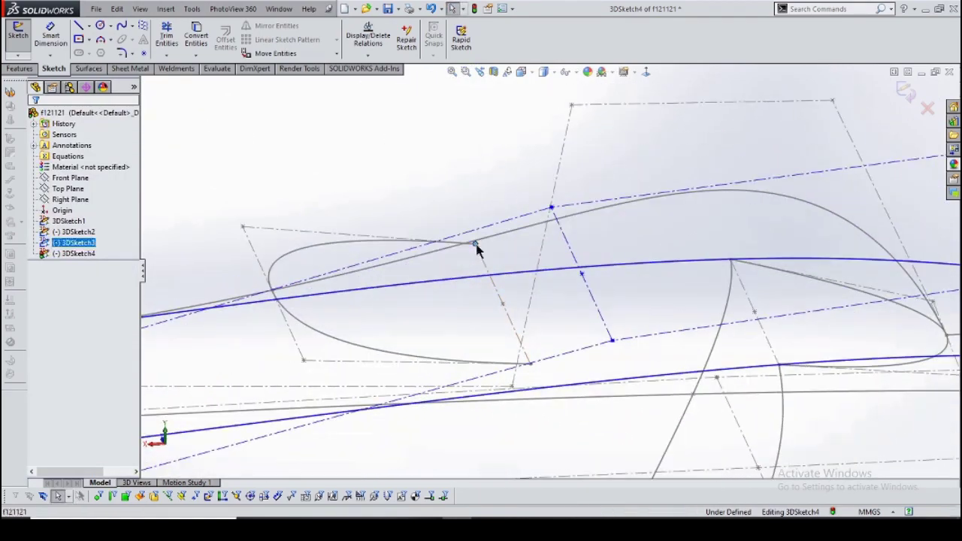
{"action": "left_click", "coordinate": [477, 251]}
{"action": "mouse_move", "coordinate": [301, 315]}
{"action": "middle_mouse_down"}
{"action": "mouse_move", "coordinate": [543, 348]}
{"action": "mouse_move", "coordinate": [487, 288]}
{"action": "middle_mouse_up"}
{"action": "left_click", "coordinate": [544, 342]}
{"action": "left_click", "coordinate": [542, 337], "text": "ctrl"}
{"action": "key", "text": "Escape"}
{"action": "scroll", "coordinate": [655, 358], "scroll_direction": "up", "scroll_amount": 10}
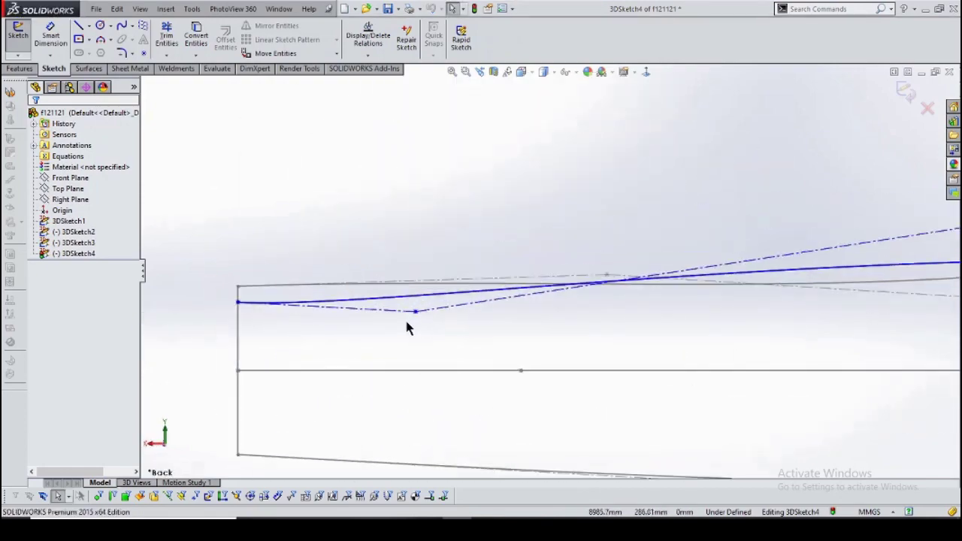
Orbit around the boat to check the remaining midpoints on the sponson sketch.
{"action": "middle_click_drag", "start_coordinate": [408, 326], "coordinate": [444, 305]}
{"action": "left_click", "coordinate": [410, 229]}
{"action": "middle_click_drag", "start_coordinate": [422, 263], "coordinate": [678, 403]}
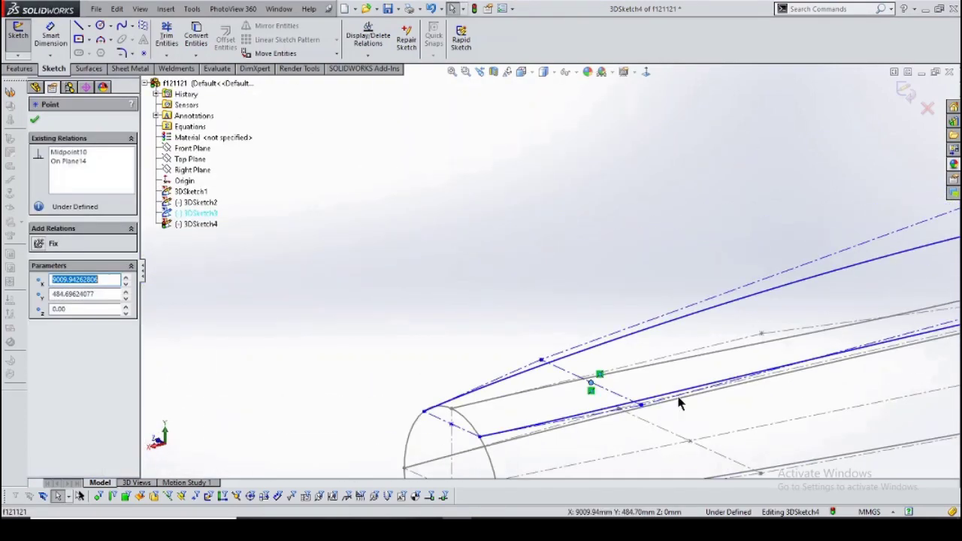
{"action": "key", "text": "Escape"}
{"action": "scroll", "coordinate": [515, 343], "scroll_direction": "down", "scroll_amount": 3}
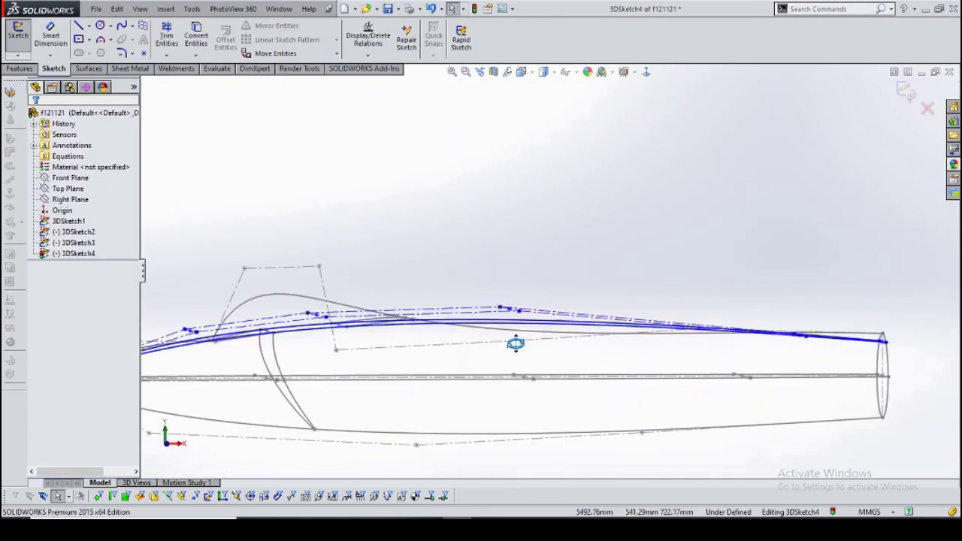
{"action": "scroll", "coordinate": [516, 338], "scroll_direction": "down", "scroll_amount": 3}
{"action": "left_click", "coordinate": [517, 325]}
{"action": "mouse_move", "coordinate": [517, 325]}
{"action": "middle_mouse_down"}
{"action": "mouse_move", "coordinate": [433, 399]}
{"action": "mouse_move", "coordinate": [519, 350]}
{"action": "mouse_move", "coordinate": [655, 359]}
{"action": "mouse_move", "coordinate": [622, 344]}
{"action": "middle_mouse_up"}
{"action": "key", "text": "Escape"}
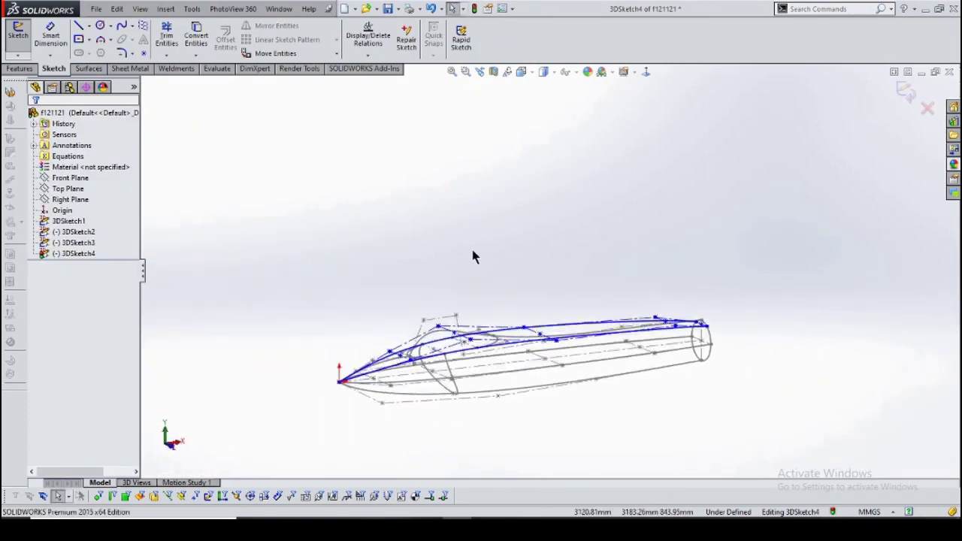
In 3DSketch2, move the cabin spline's top control vertex up and right, then exit.
{"action": "double_click", "coordinate": [506, 365]}
{"action": "key", "text": "ctrl+1"}
{"action": "scroll", "coordinate": [517, 262], "scroll_direction": "down", "scroll_amount": 2}
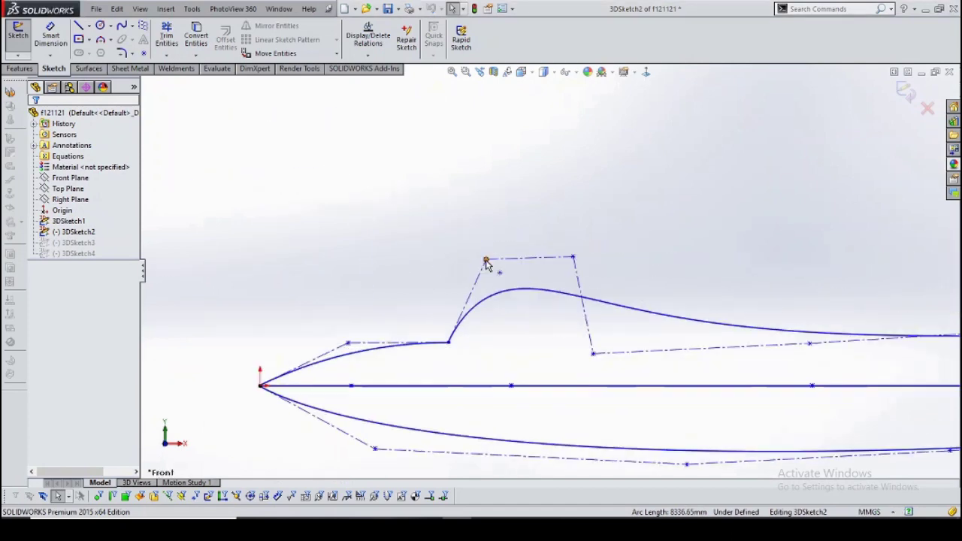
{"action": "left_click", "coordinate": [573, 257]}
{"action": "left_click_drag", "start_coordinate": [575, 261], "coordinate": [597, 229]}
{"action": "scroll", "coordinate": [692, 359], "scroll_direction": "up", "scroll_amount": 2}
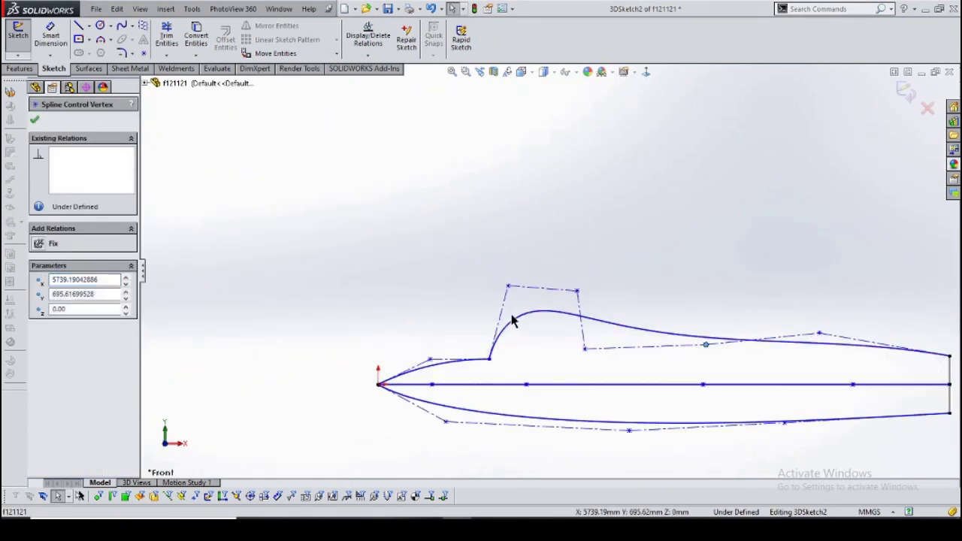
{"action": "key", "text": "ctrl+b"}
Edit 3DSketch3 and add a new spline along the window outline.
{"action": "middle_click_drag", "start_coordinate": [551, 307], "coordinate": [612, 170]}
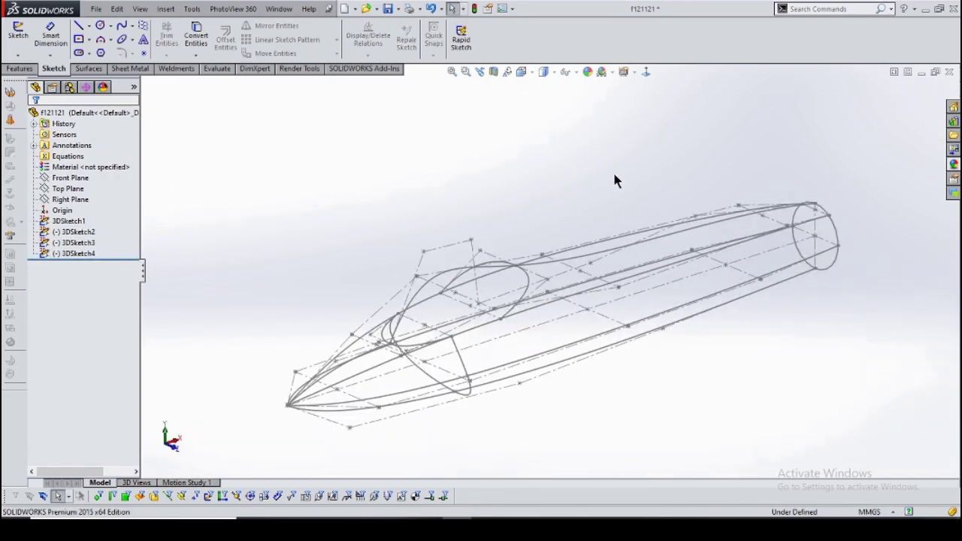
{"action": "double_click", "coordinate": [492, 292]}
{"action": "scroll", "coordinate": [331, 180], "scroll_direction": "down", "scroll_amount": 3}
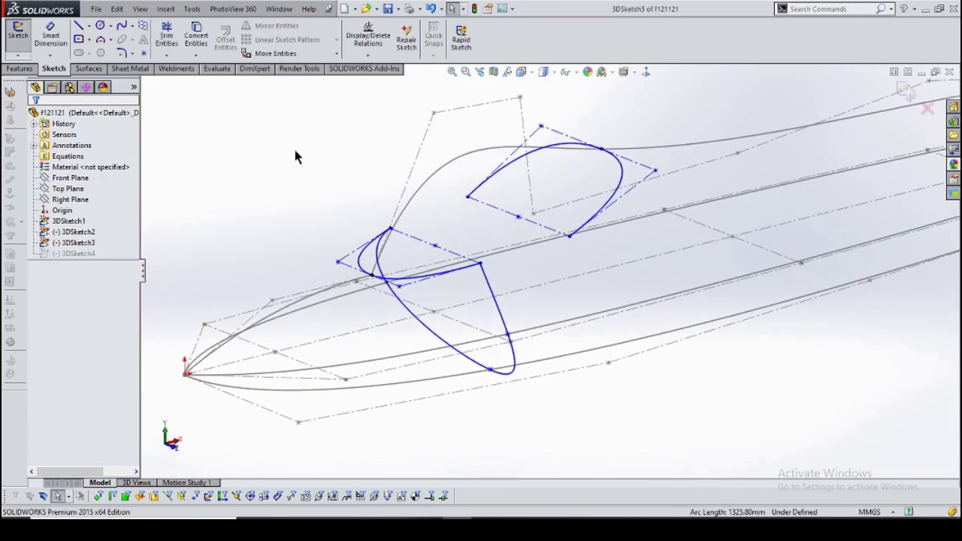
{"action": "middle_click_drag", "start_coordinate": [436, 197], "coordinate": [516, 268]}
{"action": "scroll", "coordinate": [515, 269], "scroll_direction": "down", "scroll_amount": 2}
{"action": "scroll", "coordinate": [515, 269], "scroll_direction": "down", "scroll_amount": 2}
{"action": "left_click", "coordinate": [516, 225]}
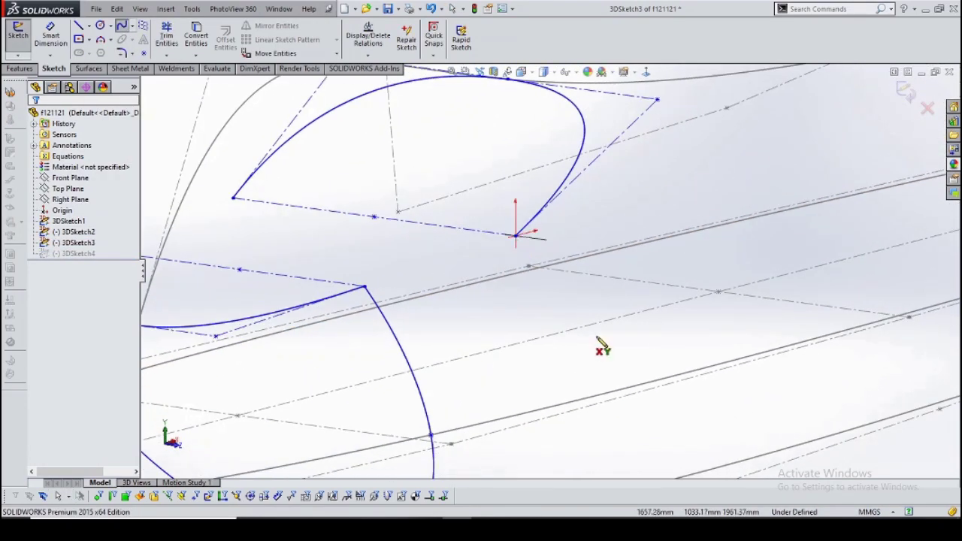
{"action": "scroll", "coordinate": [601, 343], "scroll_direction": "down", "scroll_amount": 2}
{"action": "mouse_move", "coordinate": [661, 309]}
{"action": "middle_mouse_down"}
{"action": "mouse_move", "coordinate": [640, 360]}
{"action": "mouse_move", "coordinate": [579, 387]}
{"action": "mouse_move", "coordinate": [450, 296]}
{"action": "mouse_move", "coordinate": [524, 232]}
{"action": "middle_mouse_up"}
{"action": "right_click", "coordinate": [328, 180]}
{"action": "left_click", "coordinate": [356, 228]}
In Back view, drag the window loop points to reshape the loops, then exit the sketch.
{"action": "key", "text": "space"}
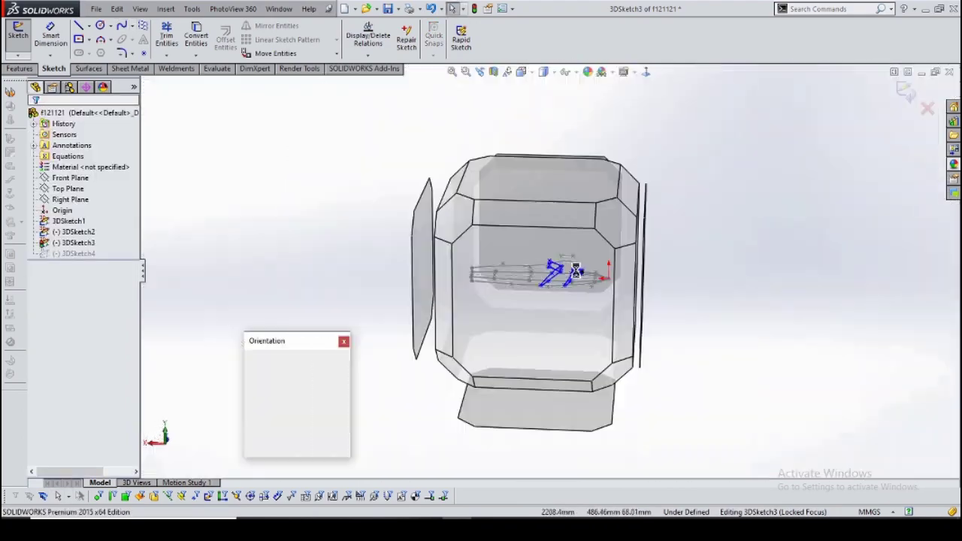
{"action": "scroll", "coordinate": [614, 320], "scroll_direction": "down", "scroll_amount": 3}
{"action": "left_click_drag", "start_coordinate": [543, 288], "coordinate": [627, 291]}
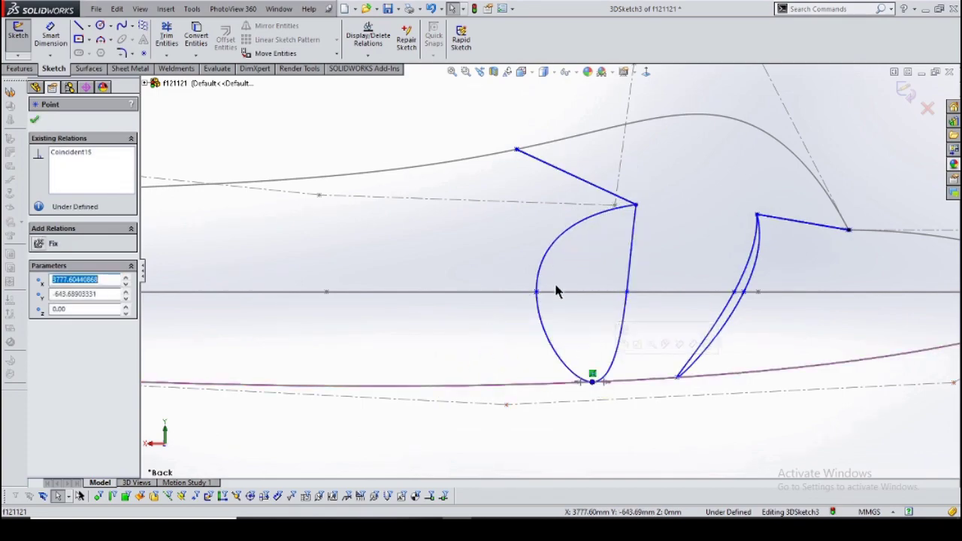
{"action": "left_click_drag", "start_coordinate": [556, 291], "coordinate": [640, 296]}
{"action": "mouse_move", "coordinate": [639, 296]}
{"action": "middle_mouse_down"}
{"action": "mouse_move", "coordinate": [661, 339]}
{"action": "mouse_move", "coordinate": [556, 347]}
{"action": "middle_mouse_up"}
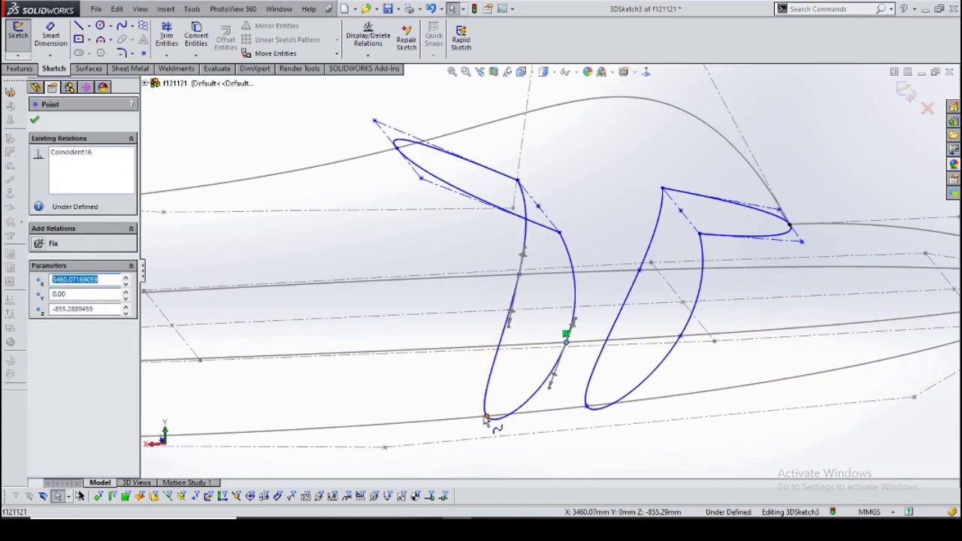
{"action": "left_click_drag", "start_coordinate": [485, 420], "coordinate": [511, 317]}
{"action": "mouse_move", "coordinate": [510, 318]}
{"action": "middle_mouse_down"}
{"action": "mouse_move", "coordinate": [506, 311]}
{"action": "mouse_move", "coordinate": [601, 263]}
{"action": "middle_mouse_up"}
{"action": "scroll", "coordinate": [600, 263], "scroll_direction": "up", "scroll_amount": 5}
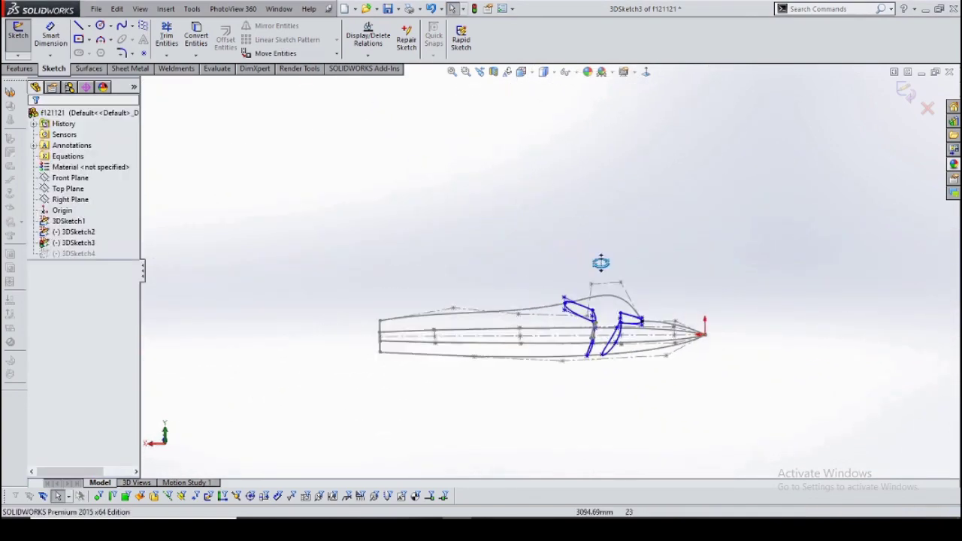
{"action": "key", "text": "ctrl+b"}
{"action": "scroll", "coordinate": [552, 314], "scroll_direction": "down", "scroll_amount": 5}
{"action": "mouse_move", "coordinate": [494, 301]}
{"action": "middle_mouse_down"}
{"action": "mouse_move", "coordinate": [521, 389]}
{"action": "mouse_move", "coordinate": [657, 336]}
{"action": "mouse_move", "coordinate": [648, 322]}
{"action": "middle_mouse_up"}
{"action": "scroll", "coordinate": [740, 354], "scroll_direction": "up", "scroll_amount": 5}
Open 3DSketch1 for editing and select the circle's centre point.
{"action": "scroll", "coordinate": [637, 285], "scroll_direction": "up", "scroll_amount": 3}
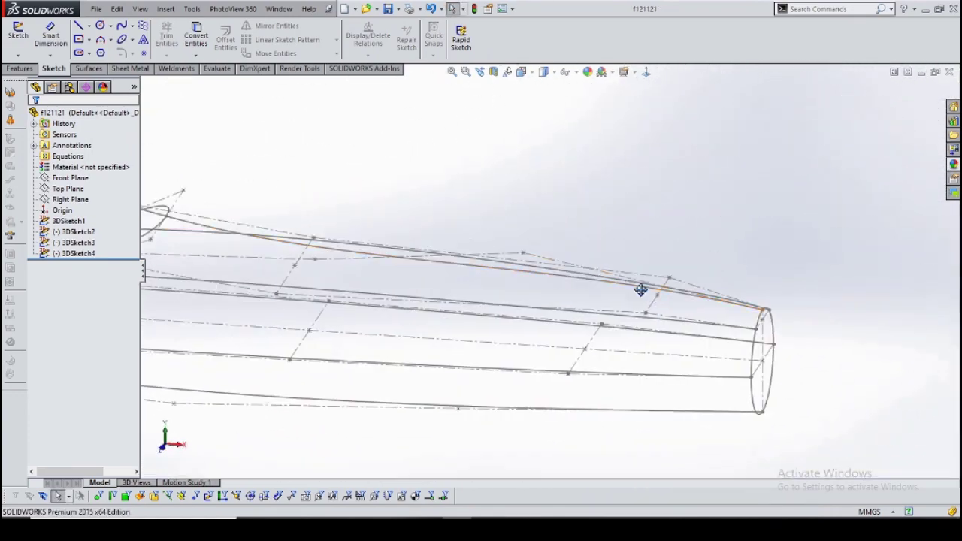
{"action": "mouse_move", "coordinate": [637, 285]}
{"action": "middle_mouse_down"}
{"action": "mouse_move", "coordinate": [592, 359]}
{"action": "mouse_move", "coordinate": [517, 218]}
{"action": "middle_mouse_up"}
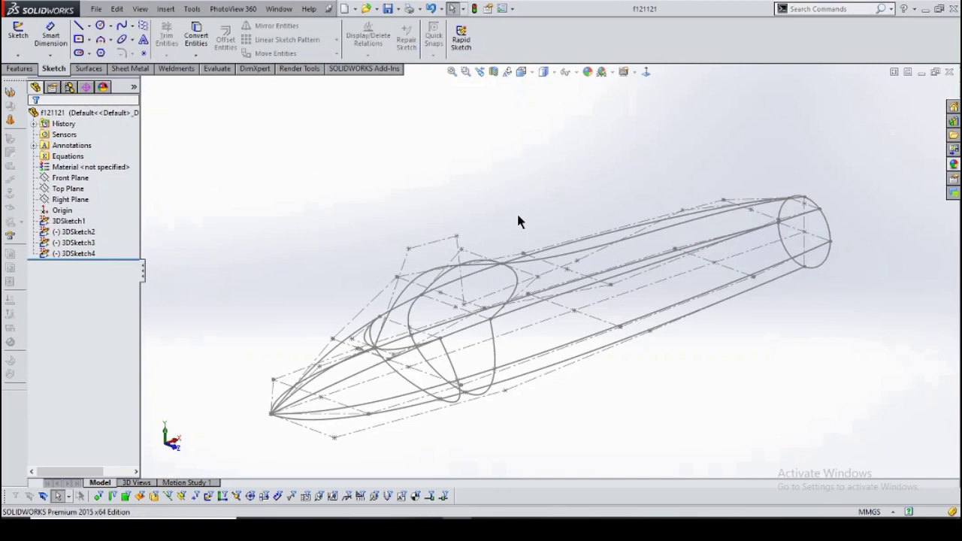
{"action": "scroll", "coordinate": [526, 253], "scroll_direction": "down", "scroll_amount": 4}
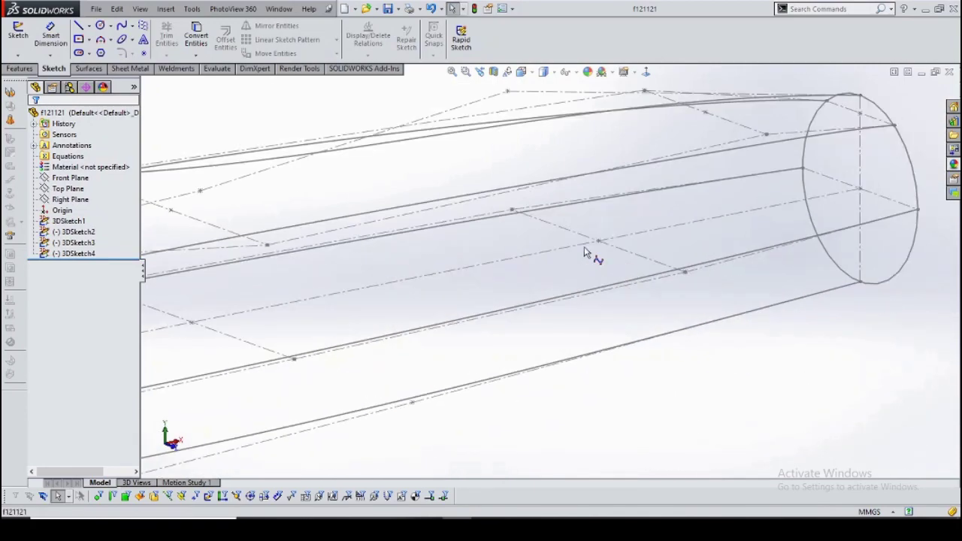
{"action": "scroll", "coordinate": [548, 257], "scroll_direction": "down", "scroll_amount": 2}
{"action": "scroll", "coordinate": [548, 257], "scroll_direction": "up", "scroll_amount": 8}
{"action": "scroll", "coordinate": [327, 393], "scroll_direction": "down", "scroll_amount": 5}
{"action": "scroll", "coordinate": [365, 301], "scroll_direction": "down", "scroll_amount": 3}
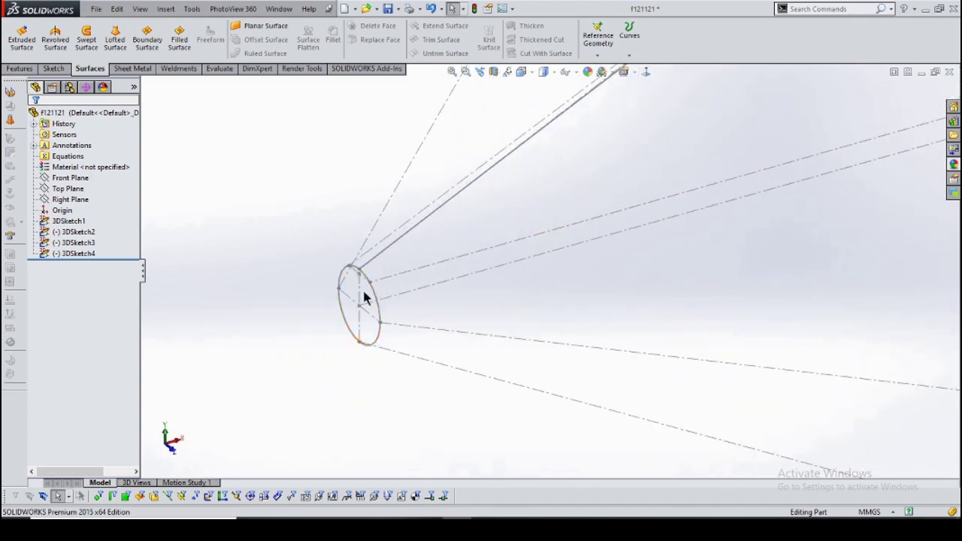
{"action": "double_click", "coordinate": [379, 304]}
{"action": "left_click", "coordinate": [397, 299]}
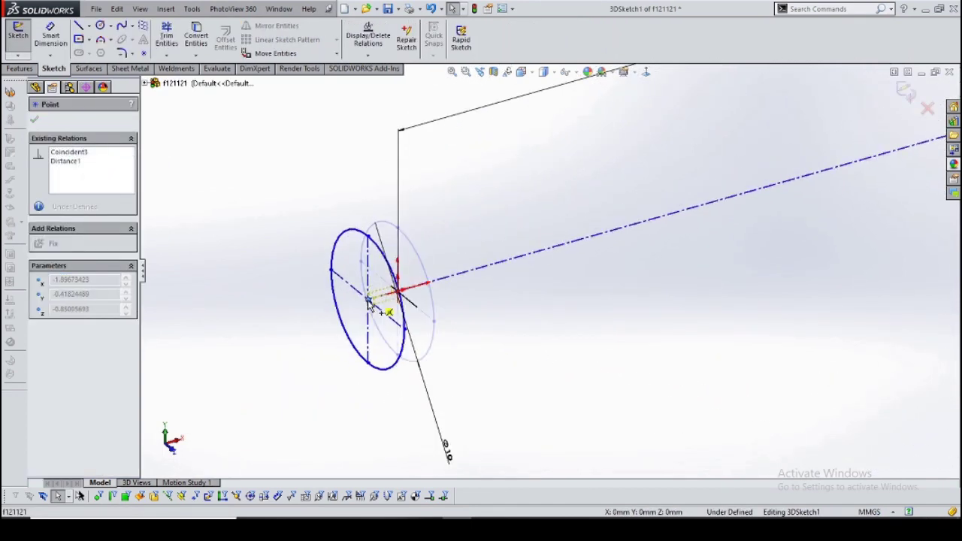
{"action": "left_click", "coordinate": [398, 297], "text": "ctrl"}
{"action": "key", "text": "Escape"}
{"action": "scroll", "coordinate": [560, 254], "scroll_direction": "up", "scroll_amount": 2}
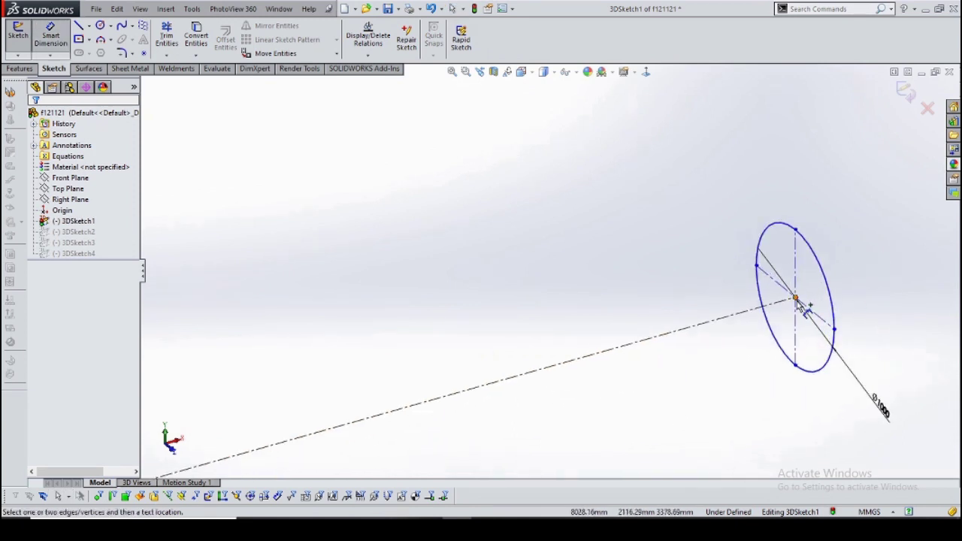
Dimension the axis line at 1000, then change the dimension to 10000.
{"action": "left_click", "coordinate": [795, 299]}
{"action": "left_click", "coordinate": [451, 252]}
{"action": "type", "text": "1"}
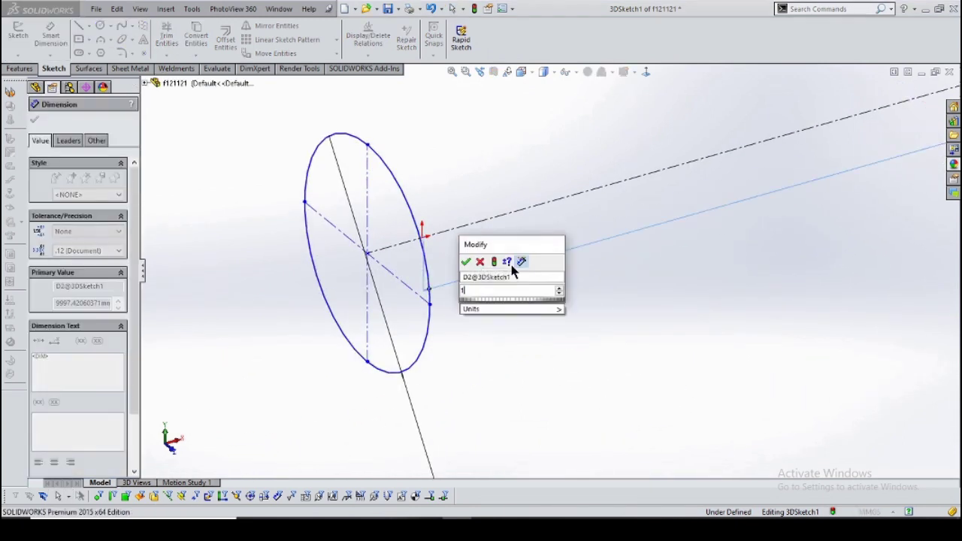
{"action": "key", "text": "Return"}
{"action": "key", "text": "Escape"}
{"action": "left_click", "coordinate": [515, 269]}
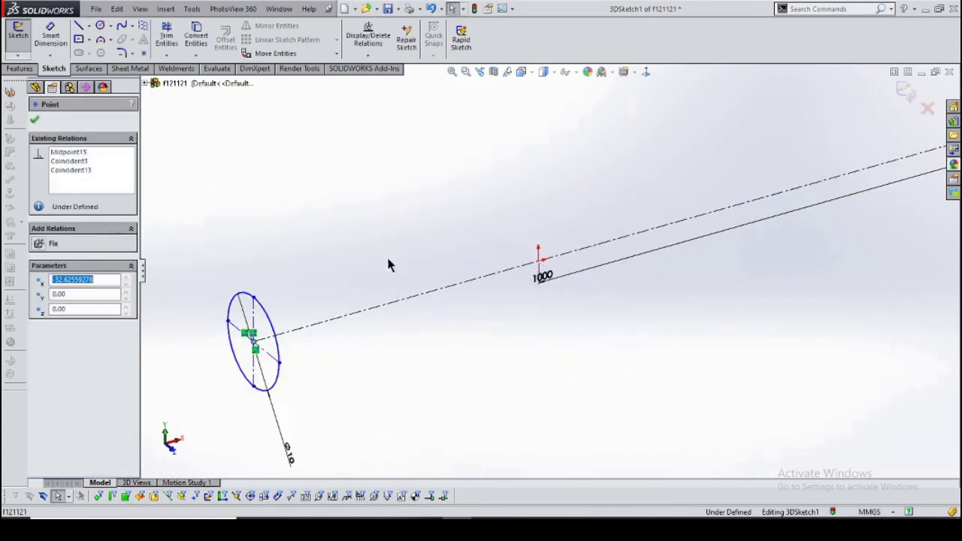
{"action": "double_click", "coordinate": [422, 299]}
{"action": "type", "text": "100"}
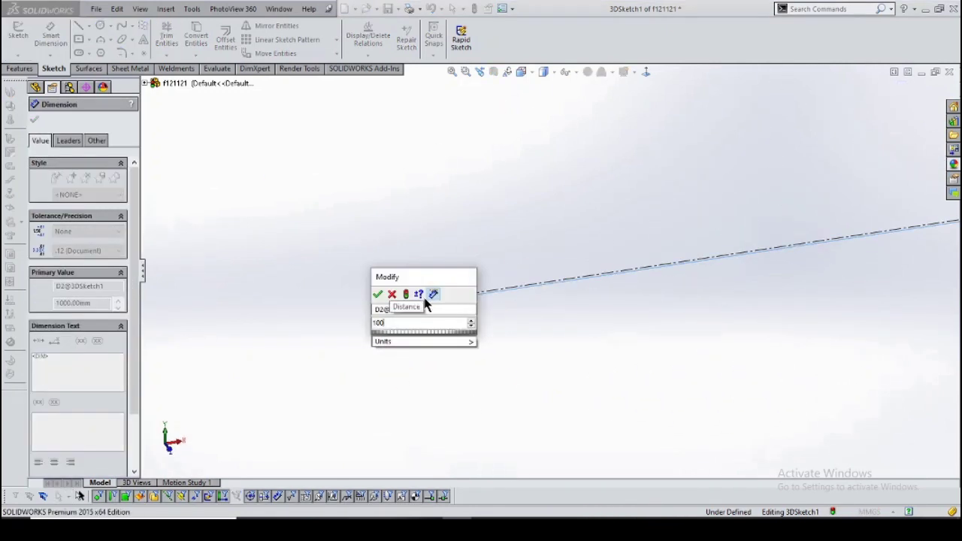
{"action": "key", "text": "Return"}
{"action": "left_click", "coordinate": [524, 242]}
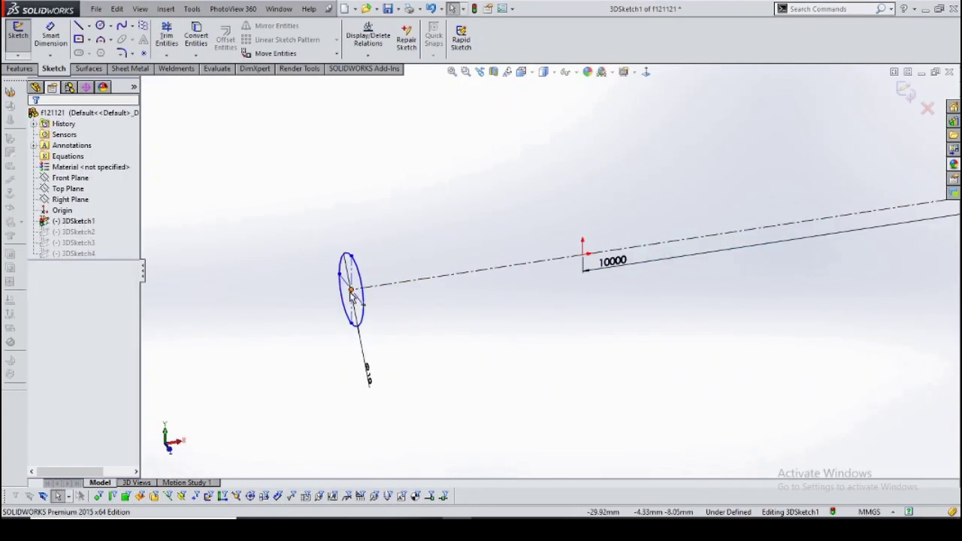
Dimension the lower line, changing its 53.64 length to 2000 mm.
{"action": "left_click", "coordinate": [489, 278]}
{"action": "right_click_drag", "start_coordinate": [585, 315], "coordinate": [585, 263]}
{"action": "left_click", "coordinate": [259, 297]}
{"action": "left_click", "coordinate": [655, 239]}
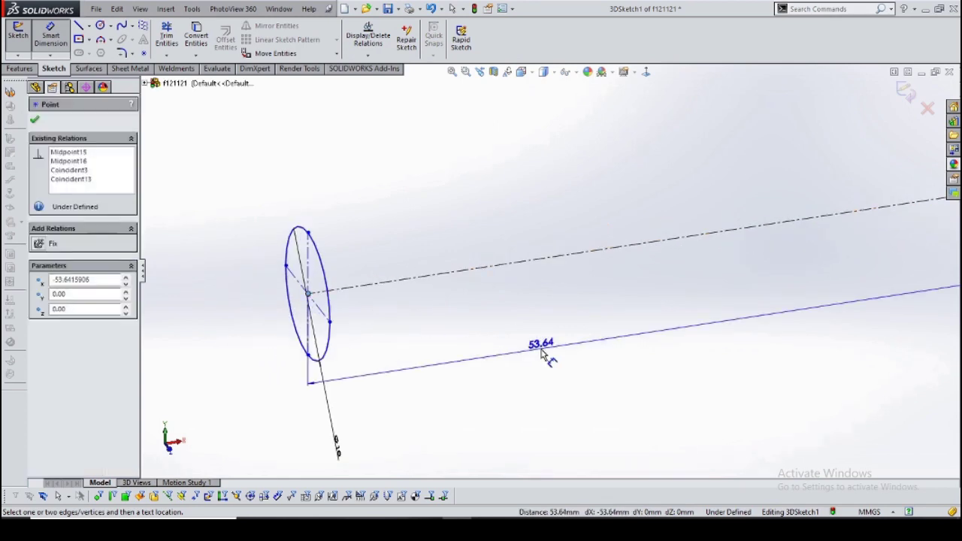
{"action": "left_click", "coordinate": [580, 362]}
{"action": "key", "text": "Return"}
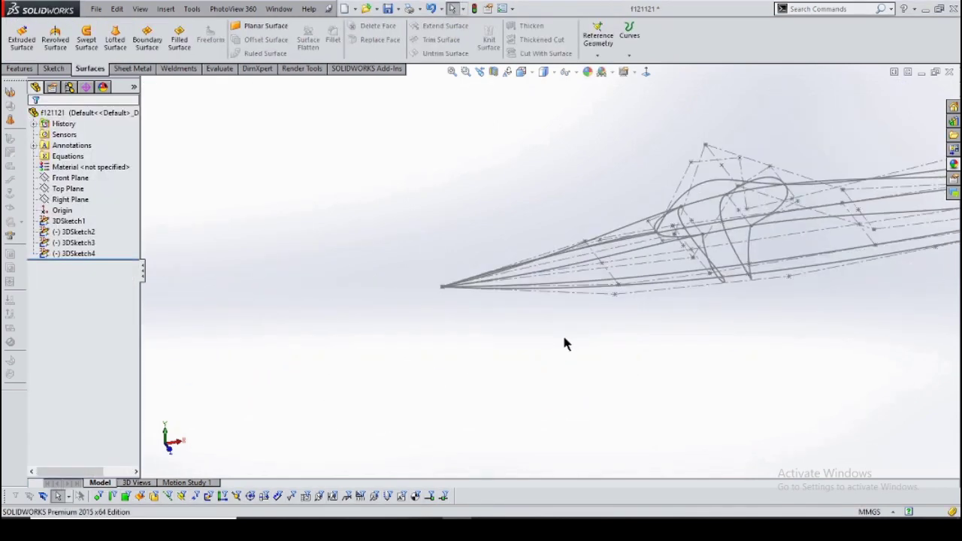
{"action": "middle_click_drag", "start_coordinate": [564, 344], "coordinate": [509, 332]}
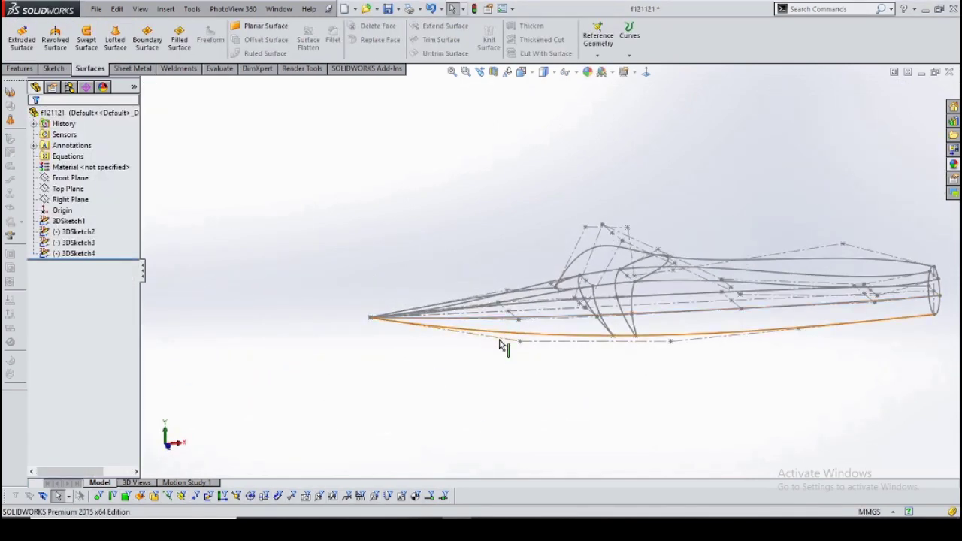
Open 3DSketch2 for editing and try selecting the spline's control vertices near the nose.
{"action": "scroll", "coordinate": [504, 343], "scroll_direction": "down", "scroll_amount": 3}
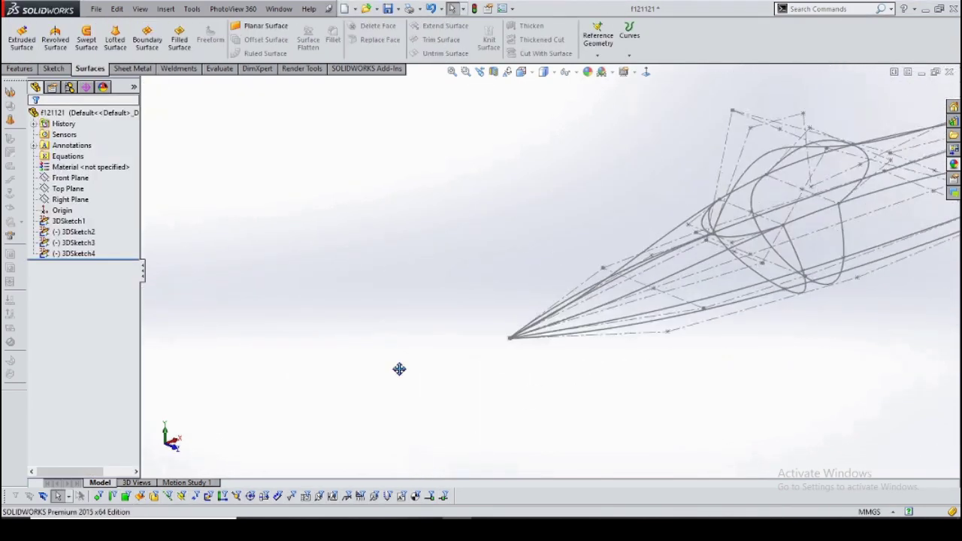
{"action": "left_click", "coordinate": [74, 232]}
{"action": "left_click", "coordinate": [82, 214]}
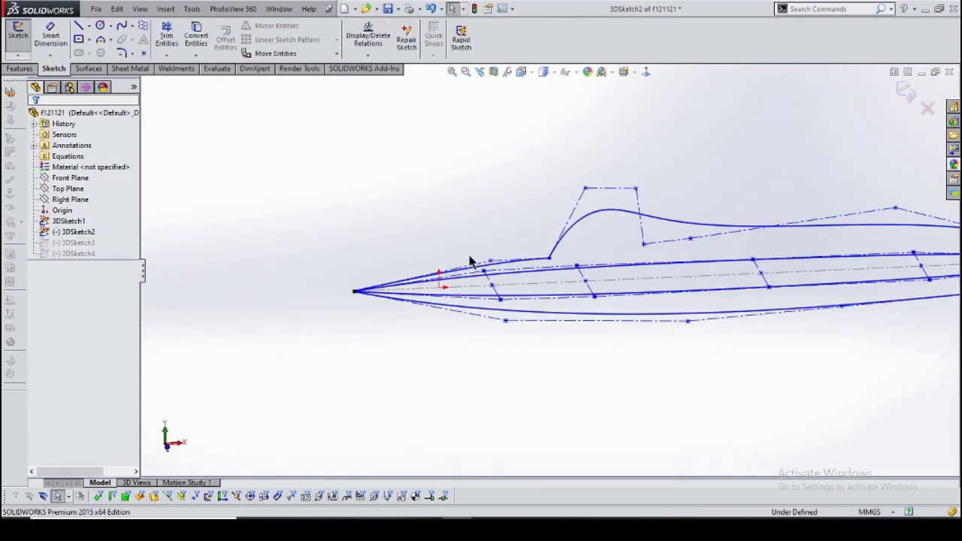
{"action": "scroll", "coordinate": [499, 275], "scroll_direction": "up", "scroll_amount": 5}
{"action": "left_click", "coordinate": [628, 269]}
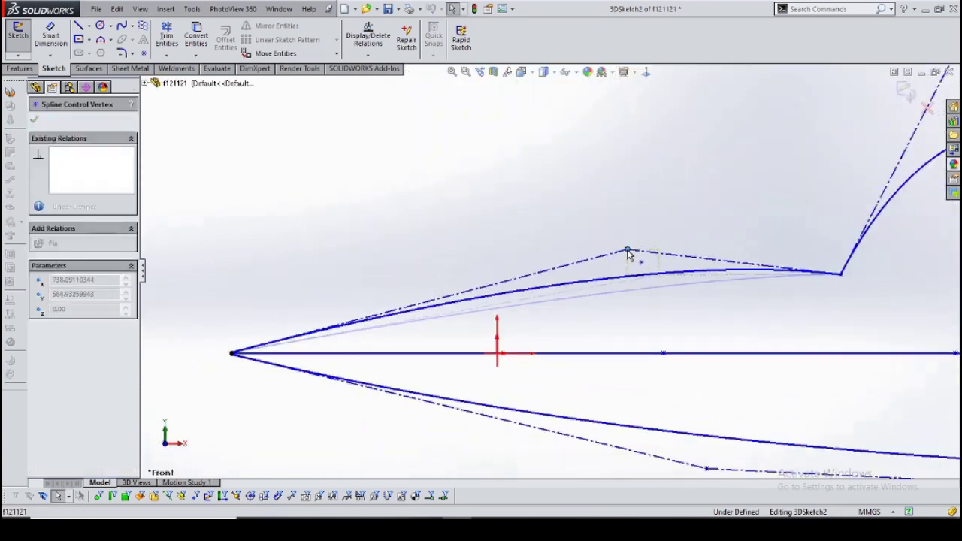
{"action": "scroll", "coordinate": [628, 255], "scroll_direction": "up", "scroll_amount": 4}
{"action": "left_click", "coordinate": [679, 343]}
{"action": "scroll", "coordinate": [517, 342], "scroll_direction": "up", "scroll_amount": 2}
{"action": "left_click", "coordinate": [603, 364]}
{"action": "left_click", "coordinate": [604, 368]}
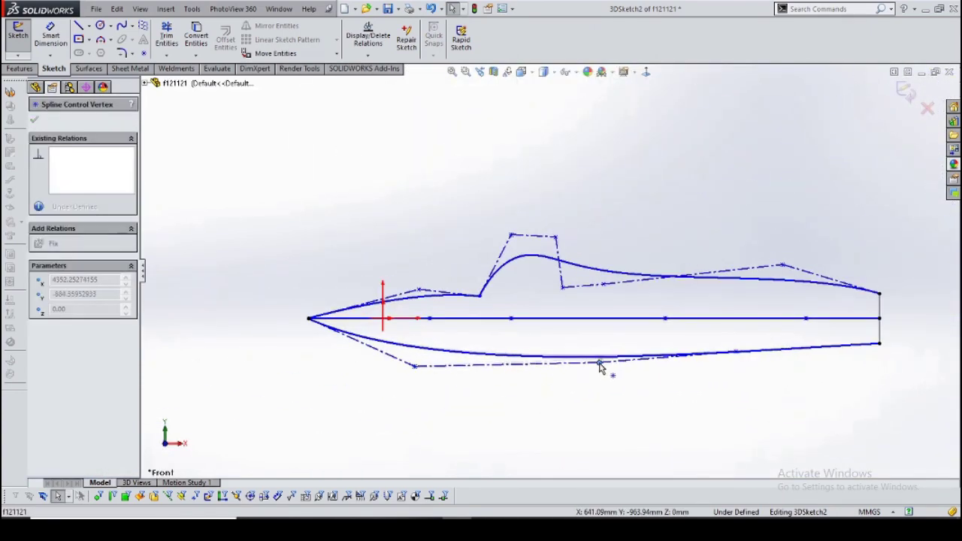
{"action": "left_click", "coordinate": [552, 401]}
Drag the spline endpoint where the cabin hump begins slightly upward.
{"action": "scroll", "coordinate": [494, 427], "scroll_direction": "down", "scroll_amount": 2}
{"action": "left_click", "coordinate": [495, 423]}
{"action": "key", "text": "Escape"}
{"action": "scroll", "coordinate": [523, 364], "scroll_direction": "up", "scroll_amount": 1}
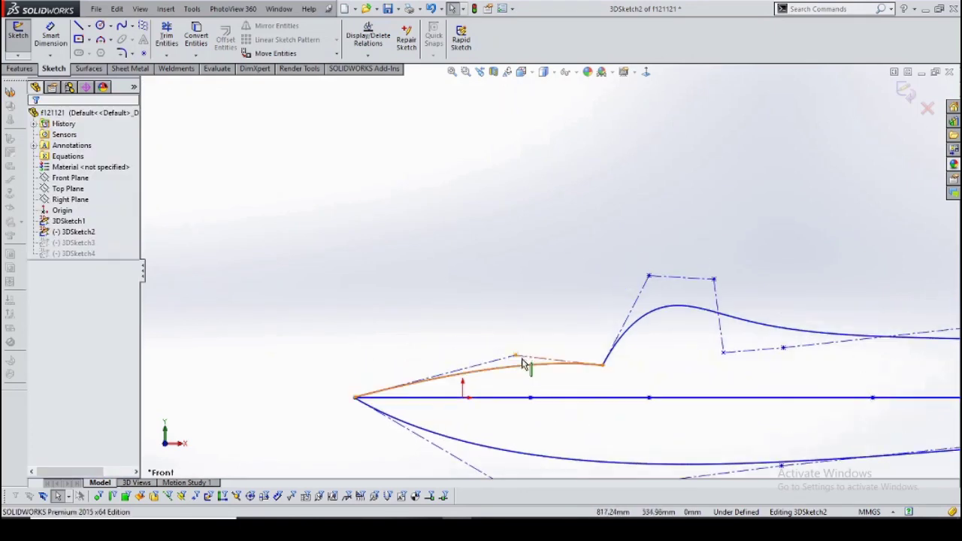
{"action": "left_click", "coordinate": [515, 358]}
{"action": "key", "text": "Escape"}
{"action": "left_click_drag", "start_coordinate": [603, 364], "coordinate": [605, 356]}
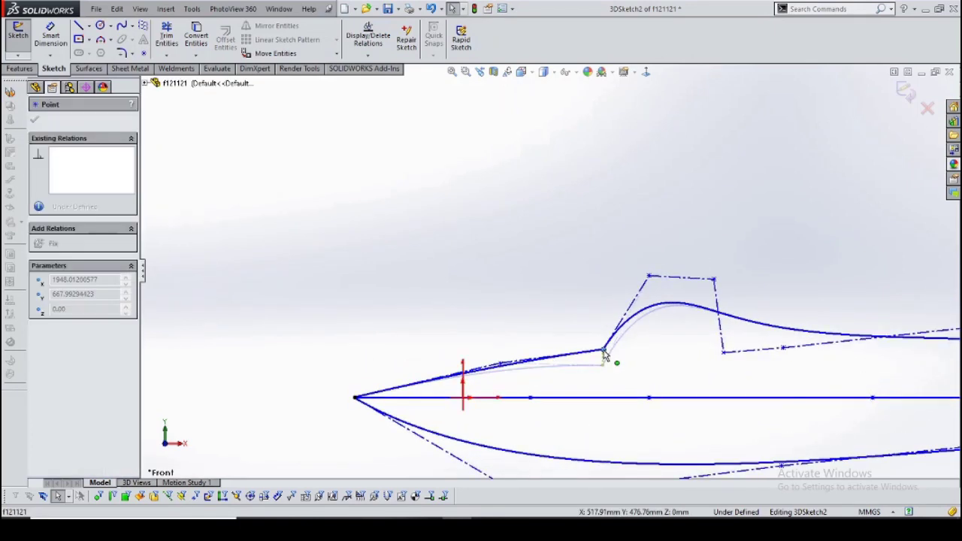
{"action": "key", "text": "Escape"}
Leave the 3D sketch and snap the view to Front.
{"action": "scroll", "coordinate": [500, 332], "scroll_direction": "up", "scroll_amount": 1}
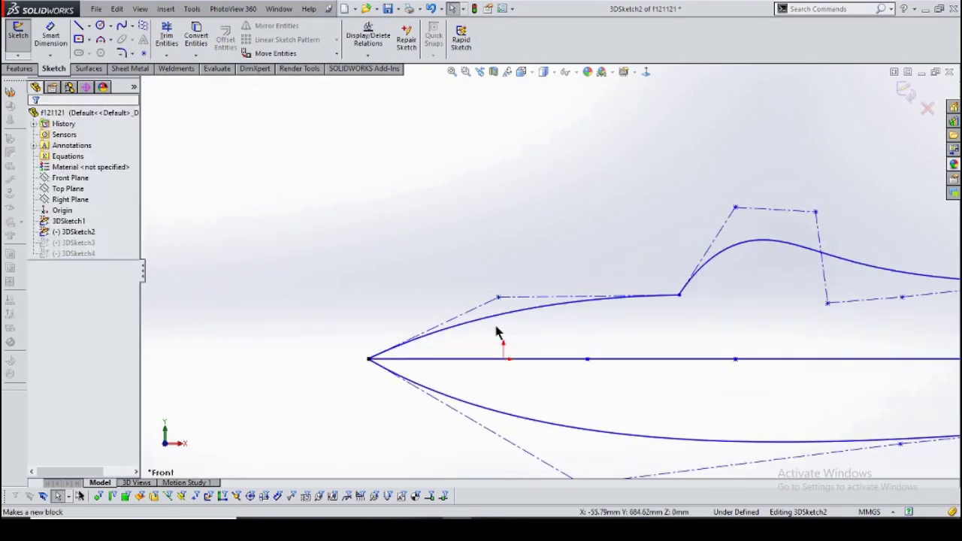
{"action": "left_click", "coordinate": [500, 333]}
{"action": "mouse_move", "coordinate": [504, 343]}
{"action": "middle_mouse_down"}
{"action": "mouse_move", "coordinate": [604, 247]}
{"action": "mouse_move", "coordinate": [608, 223]}
{"action": "mouse_move", "coordinate": [672, 268]}
{"action": "mouse_move", "coordinate": [571, 300]}
{"action": "middle_mouse_up"}
{"action": "key", "text": "space"}
{"action": "left_click", "coordinate": [558, 304]}
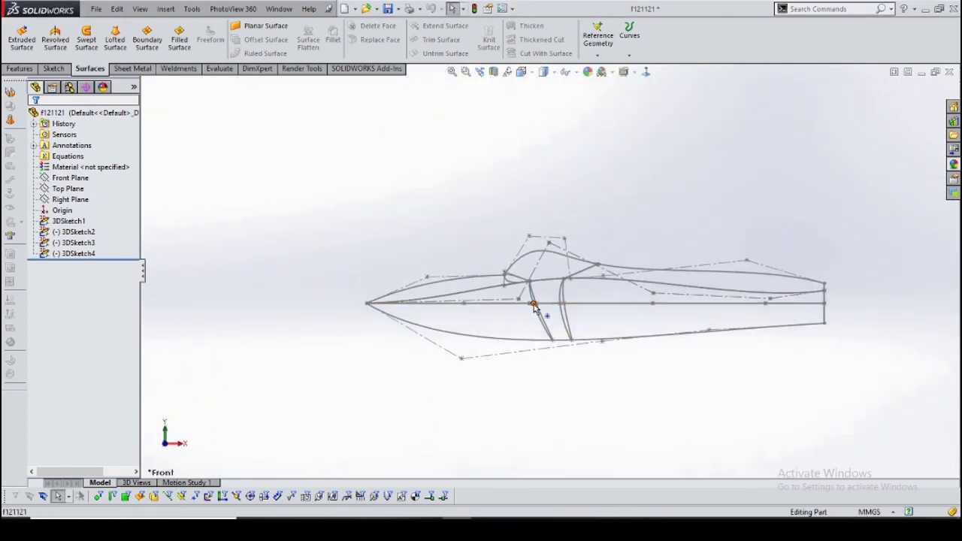
Move the hump's top-left control vertex up and left, then close 3DSketch2.
{"action": "double_click", "coordinate": [577, 295]}
{"action": "left_click_drag", "start_coordinate": [566, 264], "coordinate": [554, 249]}
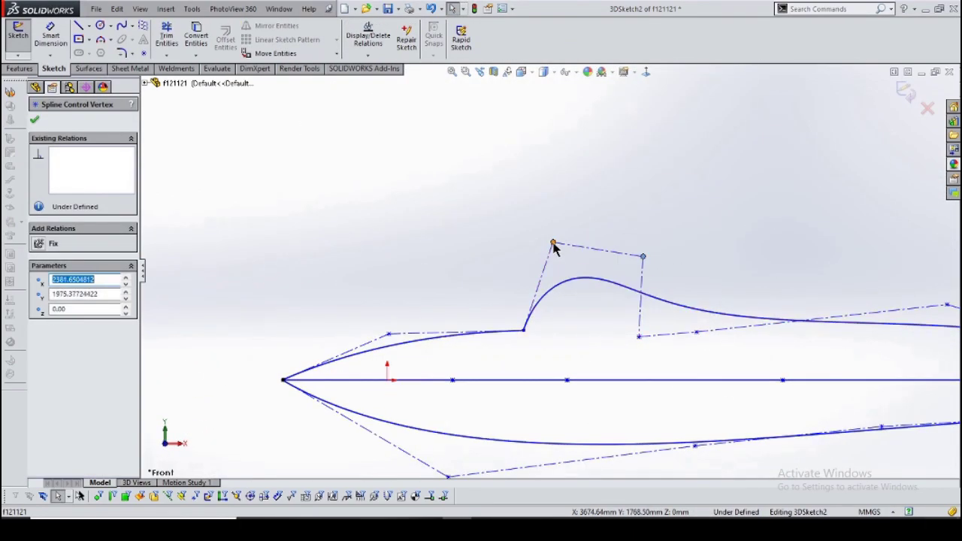
{"action": "left_click", "coordinate": [905, 90]}
{"action": "middle_click_drag", "start_coordinate": [837, 146], "coordinate": [637, 257]}
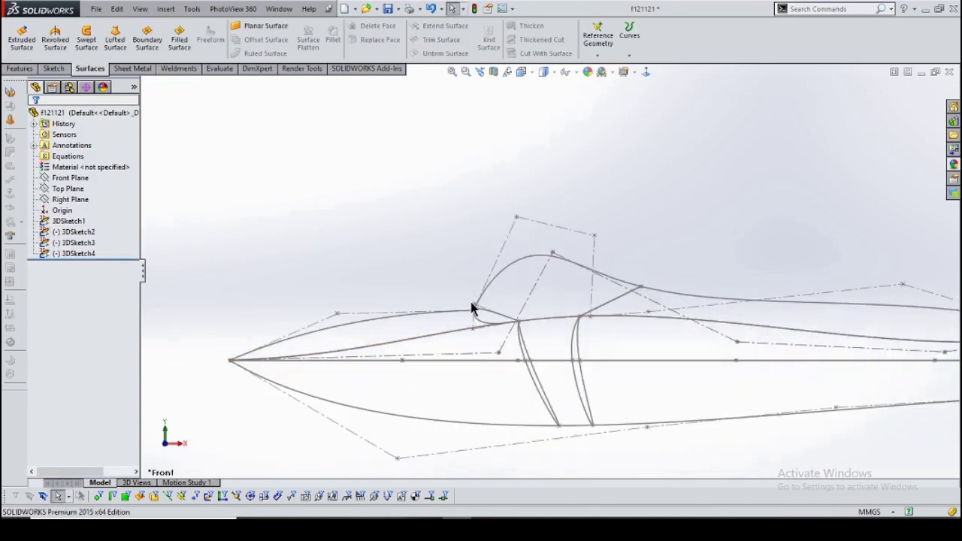
{"action": "middle_click_drag", "start_coordinate": [472, 308], "coordinate": [543, 333]}
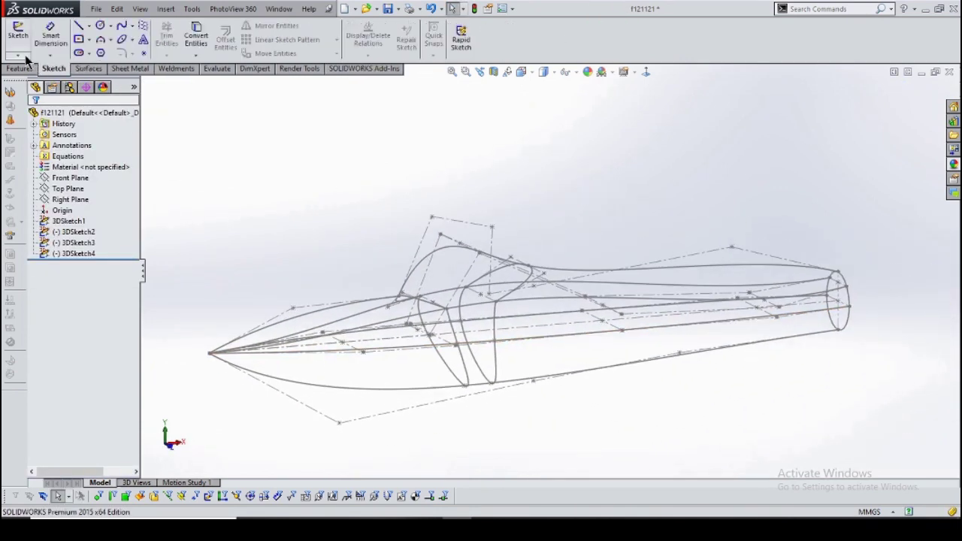
Discard the unwanted empty 3D sketch.
{"action": "scroll", "coordinate": [615, 320], "scroll_direction": "down", "scroll_amount": 3}
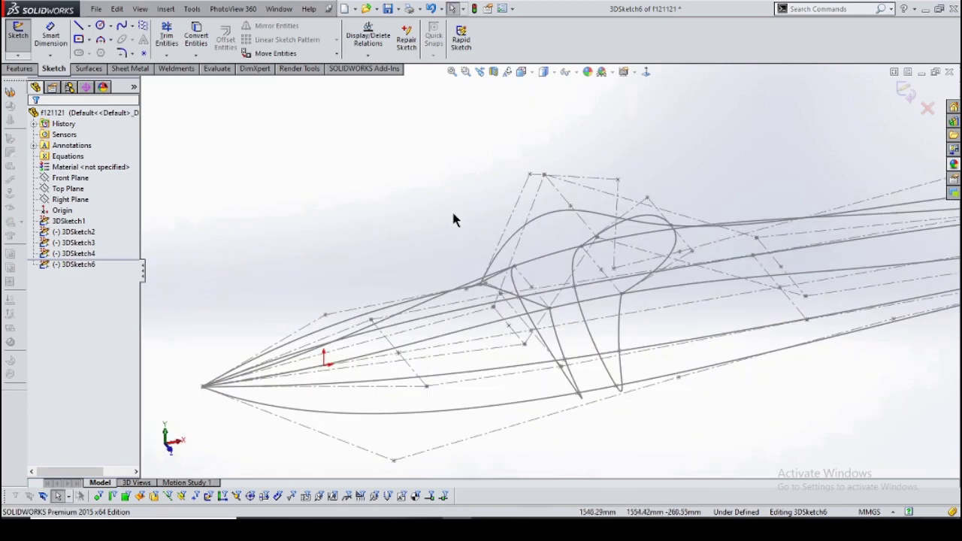
{"action": "left_click", "coordinate": [927, 108]}
{"action": "left_click", "coordinate": [498, 328]}
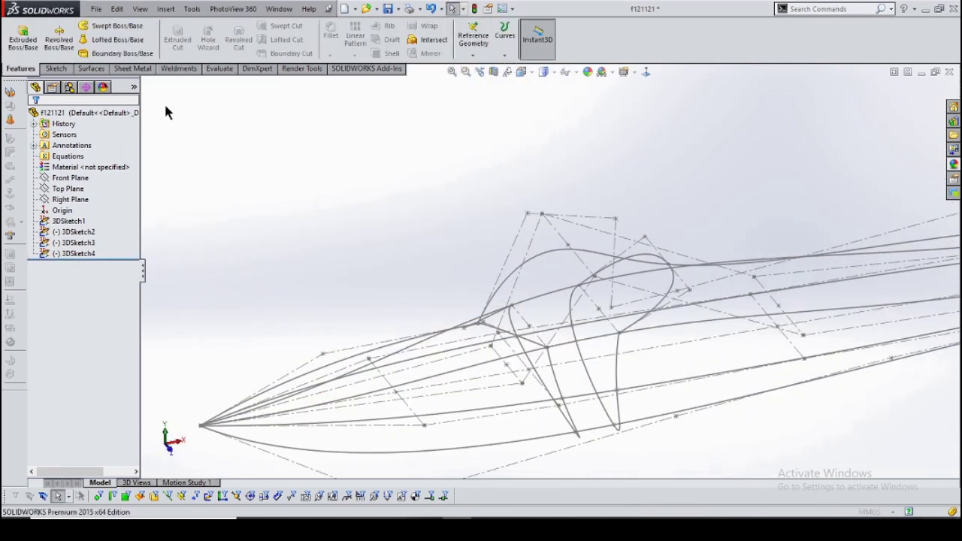
Create Plane1 offset 5000 mm from the Right Plane and start a sketch on it.
{"action": "left_click", "coordinate": [192, 169]}
{"action": "middle_click_drag", "start_coordinate": [348, 290], "coordinate": [427, 275]}
{"action": "scroll", "coordinate": [315, 342], "scroll_direction": "up", "scroll_amount": 3}
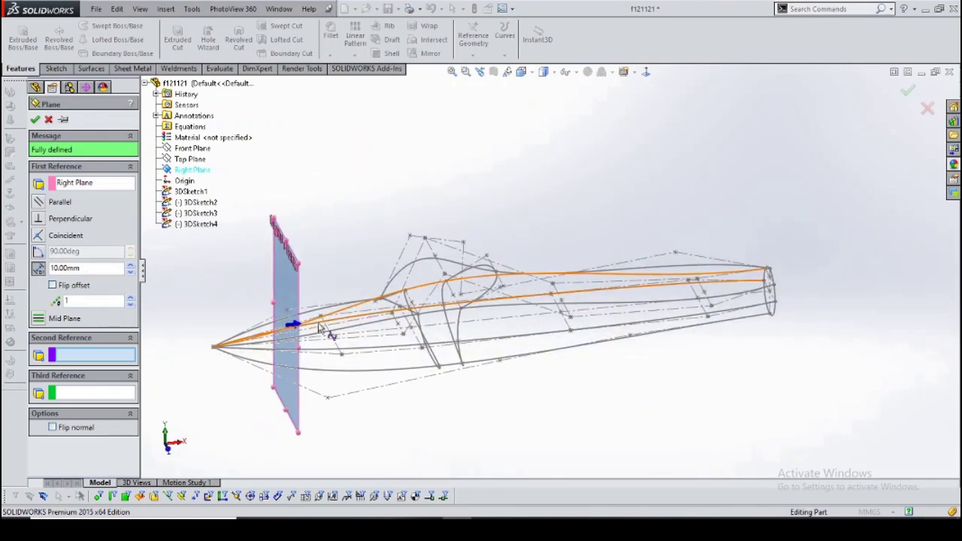
{"action": "scroll", "coordinate": [320, 326], "scroll_direction": "down", "scroll_amount": 3}
{"action": "scroll", "coordinate": [384, 318], "scroll_direction": "up", "scroll_amount": 3}
{"action": "left_click", "coordinate": [135, 272]}
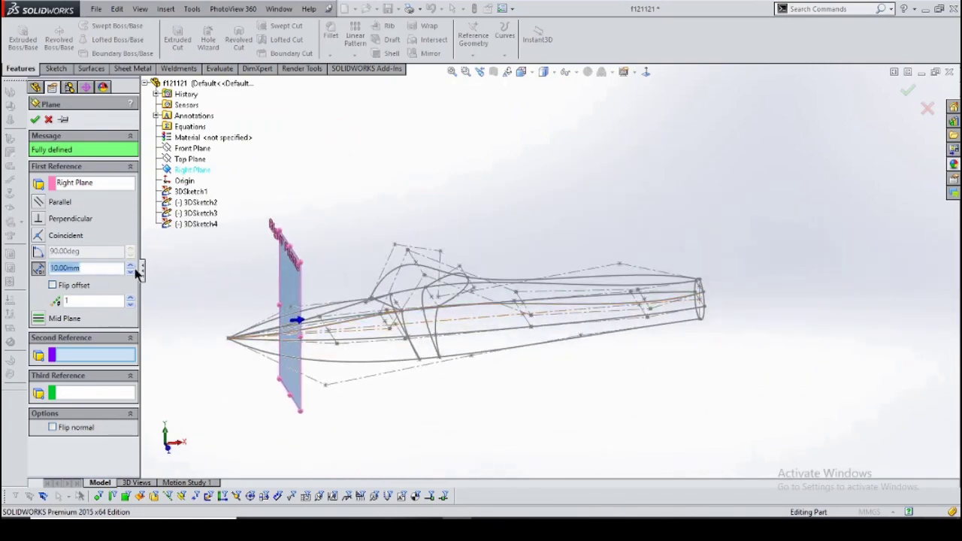
{"action": "type", "text": "7000"}
{"action": "key", "text": "Return"}
{"action": "scroll", "coordinate": [591, 348], "scroll_direction": "down", "scroll_amount": 3}
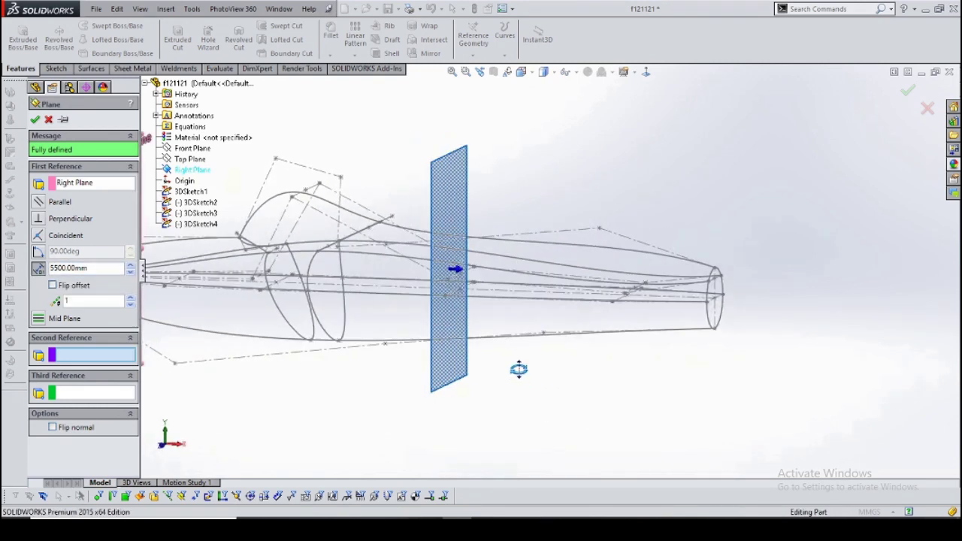
{"action": "type", "text": "5000"}
{"action": "key", "text": "Return"}
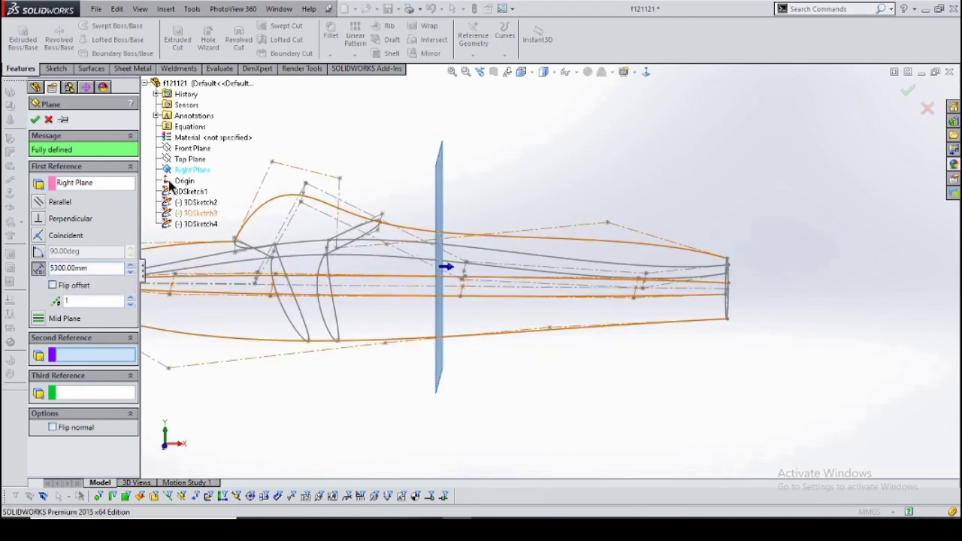
{"action": "key", "text": "Return"}
{"action": "left_click", "coordinate": [53, 69]}
{"action": "left_click", "coordinate": [18, 35]}
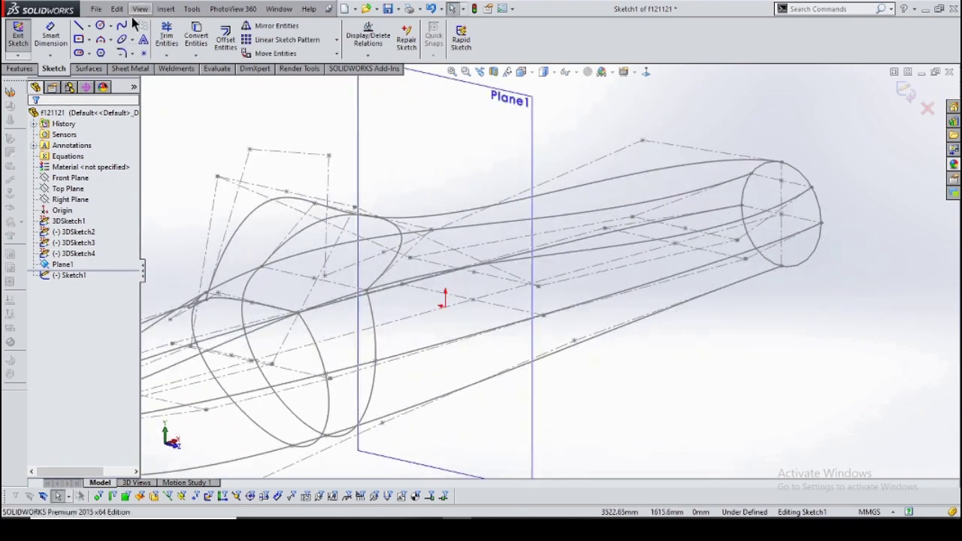
Draw a closed spline loop on Plane1 around the hull curves.
{"action": "scroll", "coordinate": [515, 268], "scroll_direction": "down", "scroll_amount": 2}
{"action": "scroll", "coordinate": [461, 262], "scroll_direction": "down", "scroll_amount": 2}
{"action": "scroll", "coordinate": [395, 270], "scroll_direction": "down", "scroll_amount": 2}
{"action": "scroll", "coordinate": [404, 251], "scroll_direction": "down", "scroll_amount": 2}
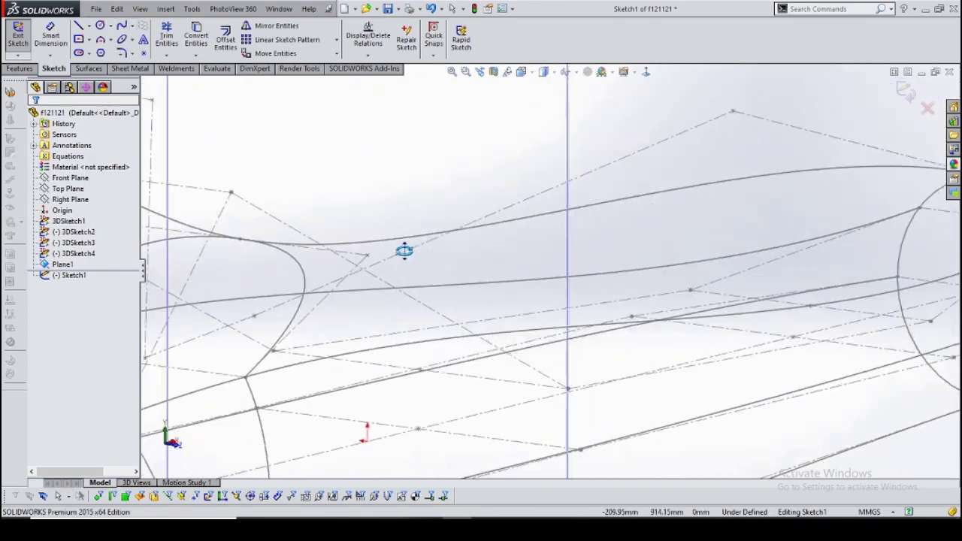
{"action": "left_click", "coordinate": [405, 251]}
{"action": "scroll", "coordinate": [553, 296], "scroll_direction": "up", "scroll_amount": 3}
{"action": "scroll", "coordinate": [515, 333], "scroll_direction": "up", "scroll_amount": 2}
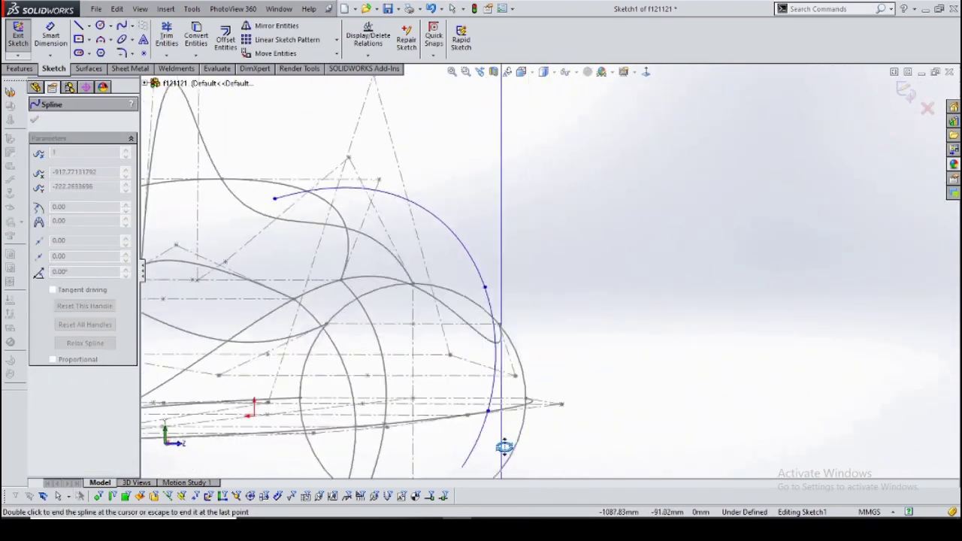
{"action": "mouse_move", "coordinate": [504, 447]}
{"action": "middle_mouse_down"}
{"action": "mouse_move", "coordinate": [397, 436]}
{"action": "mouse_move", "coordinate": [382, 328]}
{"action": "mouse_move", "coordinate": [456, 273]}
{"action": "mouse_move", "coordinate": [513, 167]}
{"action": "mouse_move", "coordinate": [633, 133]}
{"action": "mouse_move", "coordinate": [648, 185]}
{"action": "middle_mouse_up"}
{"action": "scroll", "coordinate": [586, 225], "scroll_direction": "down", "scroll_amount": 3}
{"action": "scroll", "coordinate": [559, 250], "scroll_direction": "down", "scroll_amount": 2}
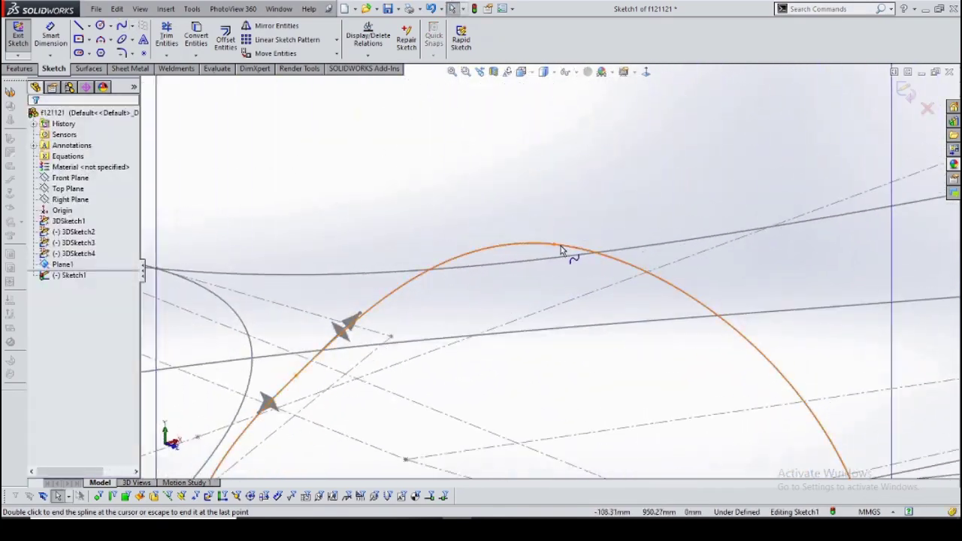
{"action": "double_click", "coordinate": [560, 250]}
Add Pierce relations between the loop points and the hull curves.
{"action": "scroll", "coordinate": [559, 251], "scroll_direction": "up", "scroll_amount": 5}
{"action": "scroll", "coordinate": [575, 240], "scroll_direction": "down", "scroll_amount": 5}
{"action": "middle_click_drag", "start_coordinate": [576, 240], "coordinate": [577, 232]}
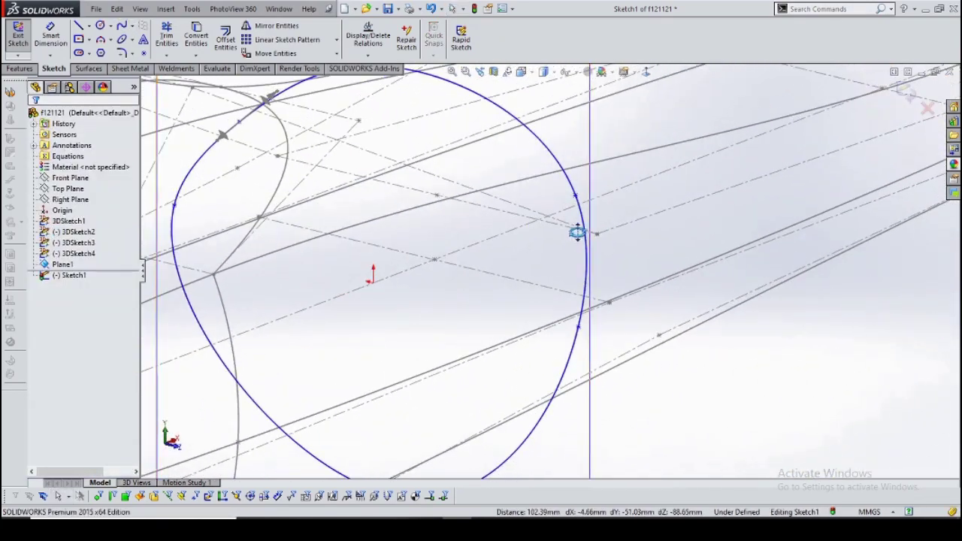
{"action": "left_click", "coordinate": [576, 197]}
{"action": "middle_click_drag", "start_coordinate": [640, 307], "coordinate": [489, 344]}
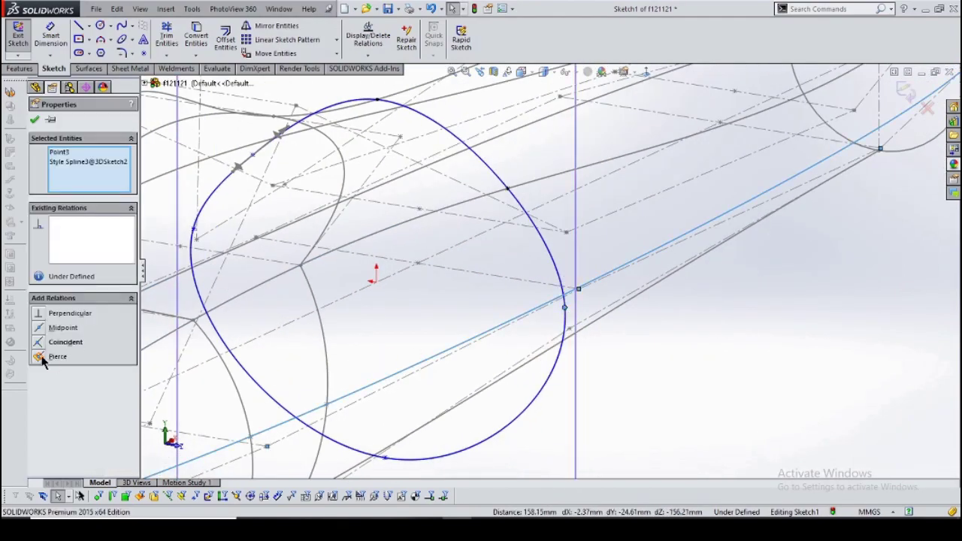
{"action": "left_click", "coordinate": [57, 356]}
{"action": "scroll", "coordinate": [537, 300], "scroll_direction": "down", "scroll_amount": 3}
{"action": "scroll", "coordinate": [489, 307], "scroll_direction": "up", "scroll_amount": 3}
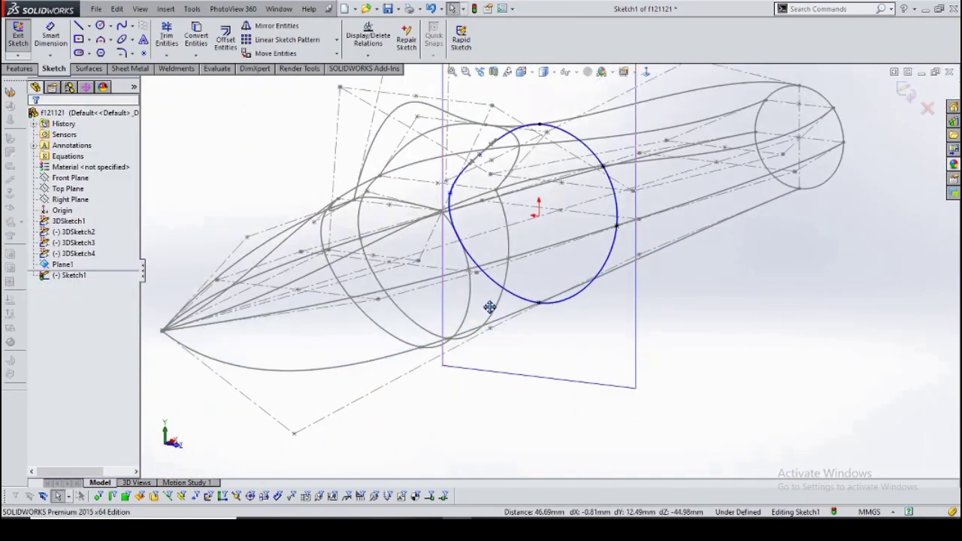
{"action": "middle_click_drag", "start_coordinate": [489, 307], "coordinate": [355, 230]}
{"action": "scroll", "coordinate": [354, 231], "scroll_direction": "down", "scroll_amount": 5}
{"action": "left_click", "coordinate": [423, 240]}
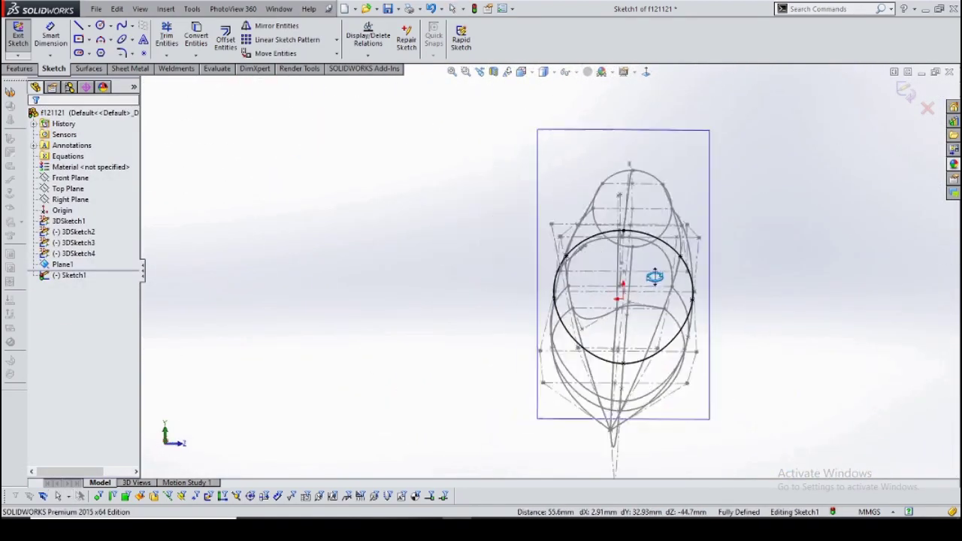
Finish Sketch1, then draw a closed spline loop in a new sketch on the Right Plane.
{"action": "left_click", "coordinate": [16, 34]}
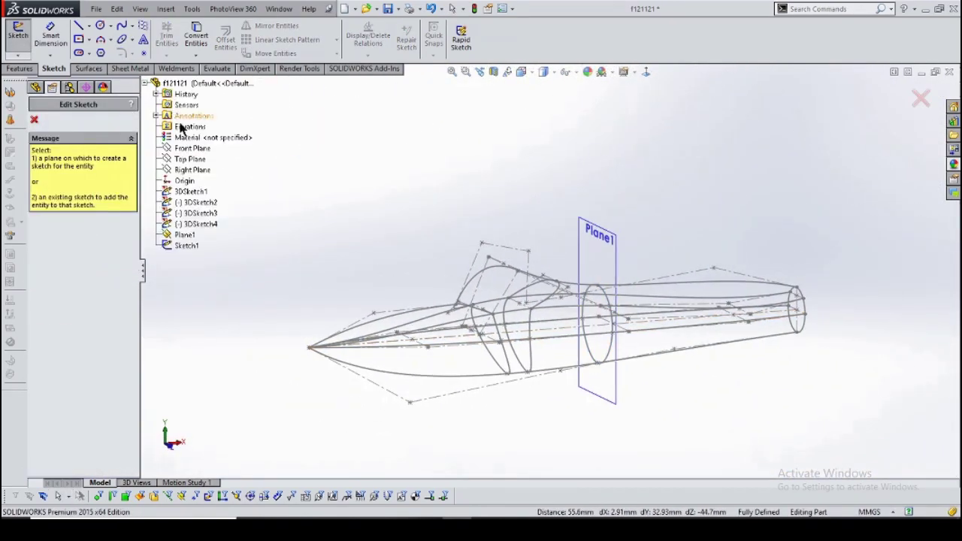
{"action": "left_click", "coordinate": [184, 139]}
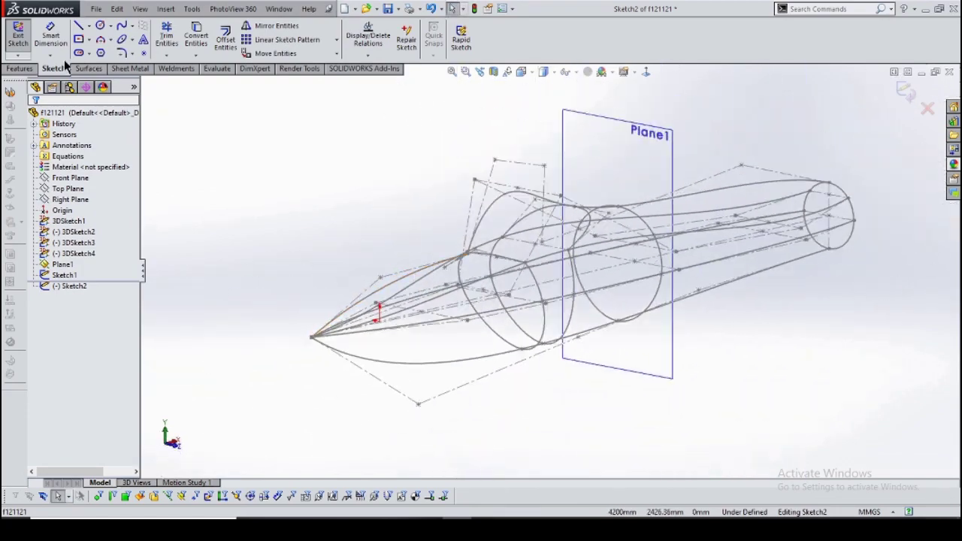
{"action": "left_click", "coordinate": [121, 27]}
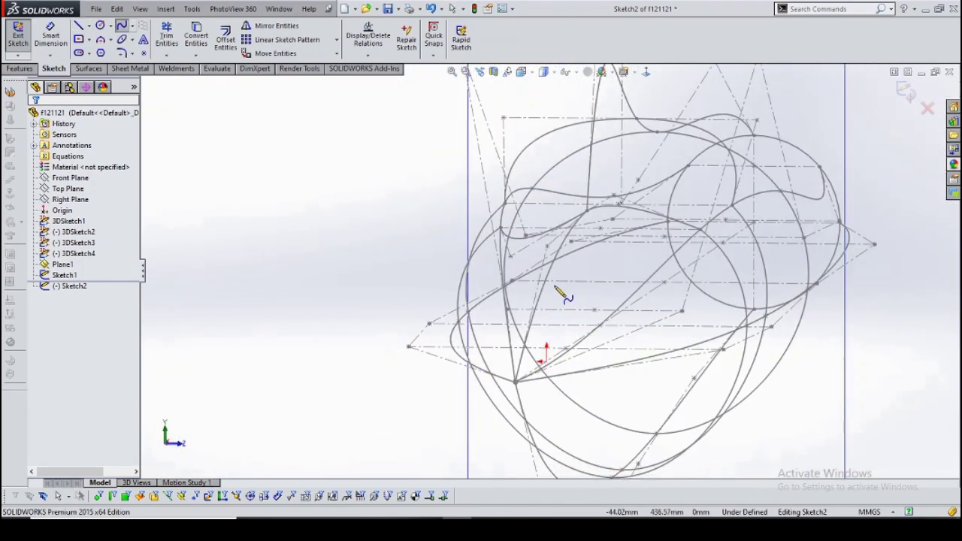
{"action": "left_click", "coordinate": [554, 284]}
{"action": "left_click", "coordinate": [642, 306]}
{"action": "left_click", "coordinate": [761, 274]}
{"action": "left_click", "coordinate": [661, 417]}
{"action": "left_click", "coordinate": [477, 274]}
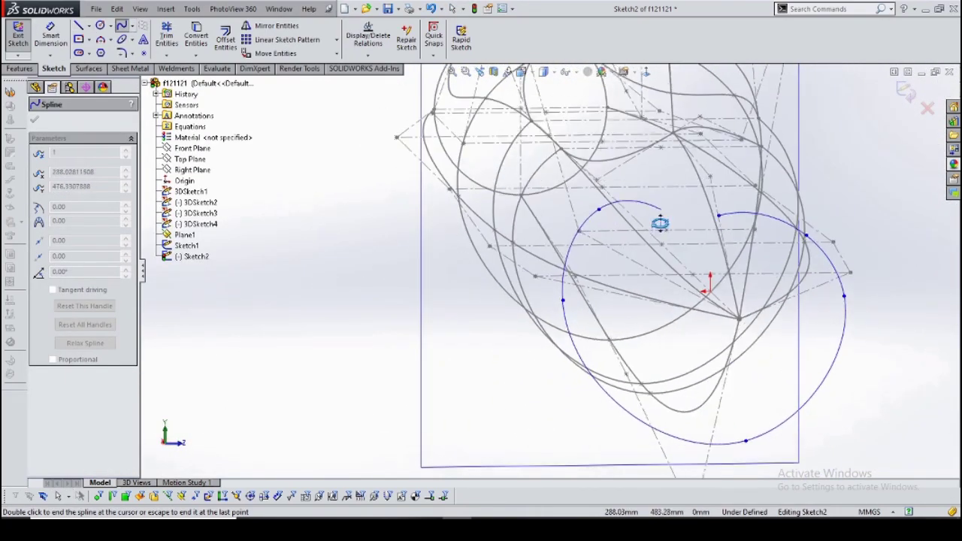
{"action": "left_click", "coordinate": [513, 184]}
{"action": "double_click", "coordinate": [633, 193]}
Pierce three of the loop's points onto the hull splines.
{"action": "scroll", "coordinate": [483, 275], "scroll_direction": "up", "scroll_amount": 5}
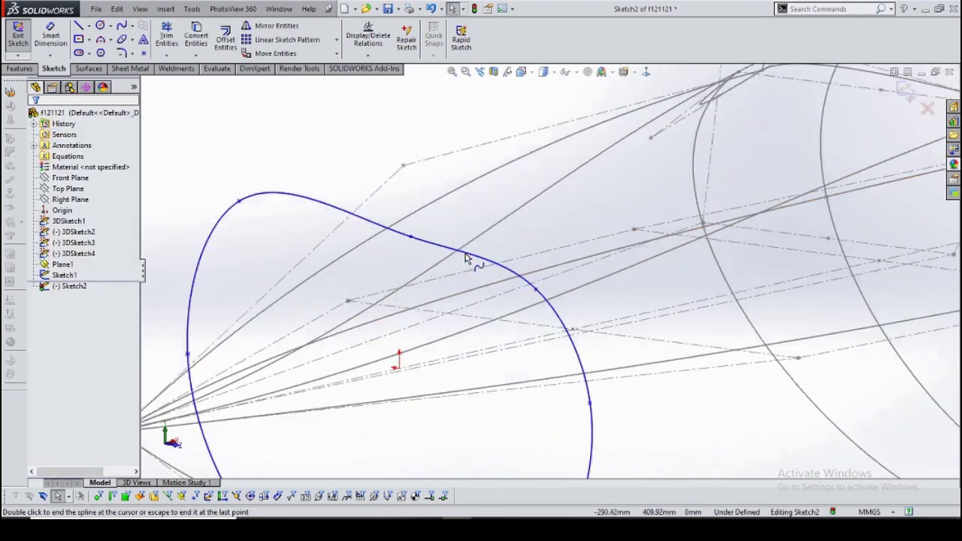
{"action": "middle_click_drag", "start_coordinate": [497, 238], "coordinate": [639, 323]}
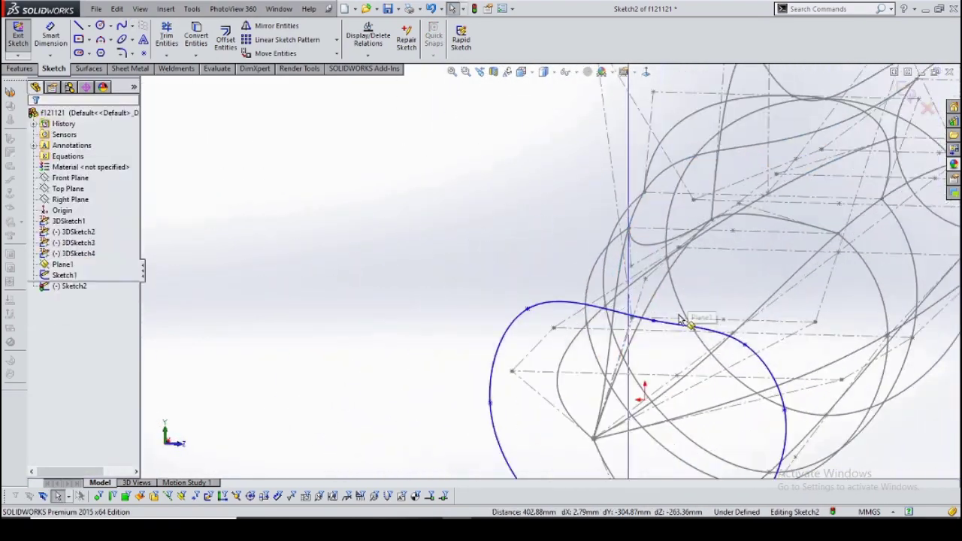
{"action": "left_click", "coordinate": [637, 321]}
{"action": "mouse_move", "coordinate": [637, 320]}
{"action": "middle_mouse_down"}
{"action": "mouse_move", "coordinate": [696, 424]}
{"action": "mouse_move", "coordinate": [633, 307]}
{"action": "middle_mouse_up"}
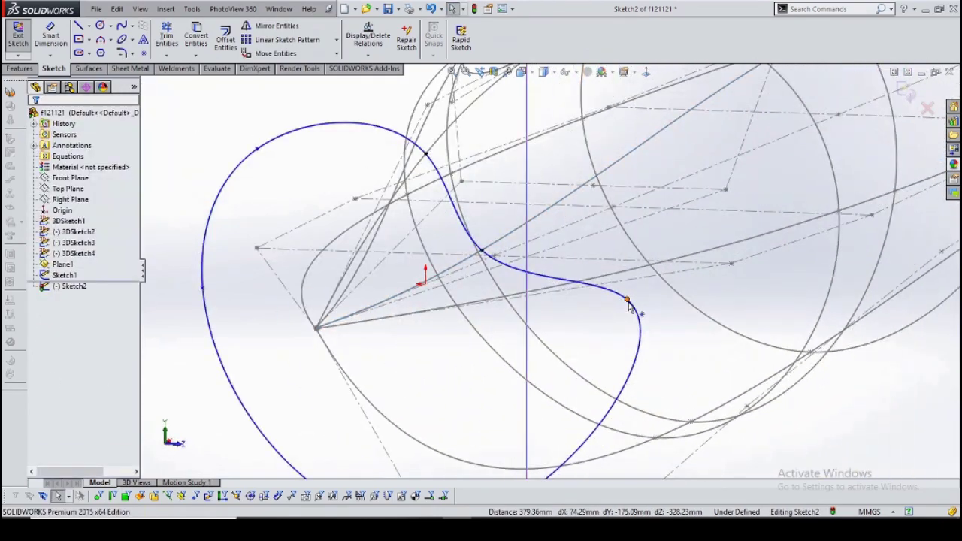
{"action": "left_click", "coordinate": [626, 299]}
{"action": "mouse_move", "coordinate": [560, 412]}
{"action": "middle_mouse_down"}
{"action": "mouse_move", "coordinate": [618, 350]}
{"action": "mouse_move", "coordinate": [564, 393]}
{"action": "middle_mouse_up"}
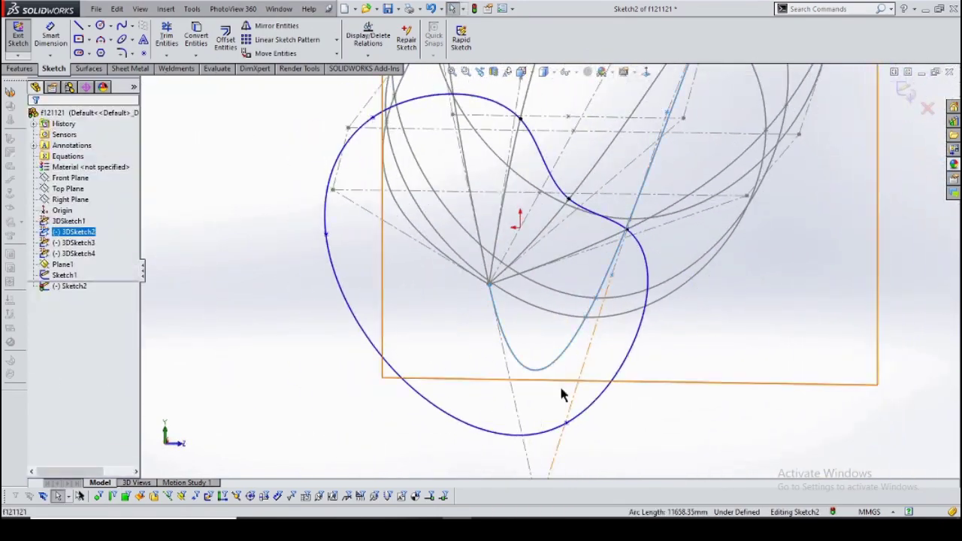
{"action": "left_click", "coordinate": [565, 423]}
{"action": "key", "text": "Escape"}
Fix the remaining loop point so Sketch2 is fully defined, then finish it.
{"action": "mouse_move", "coordinate": [488, 300]}
{"action": "middle_mouse_down"}
{"action": "mouse_move", "coordinate": [563, 367]}
{"action": "mouse_move", "coordinate": [612, 344]}
{"action": "mouse_move", "coordinate": [564, 278]}
{"action": "middle_mouse_up"}
{"action": "left_click", "coordinate": [562, 357]}
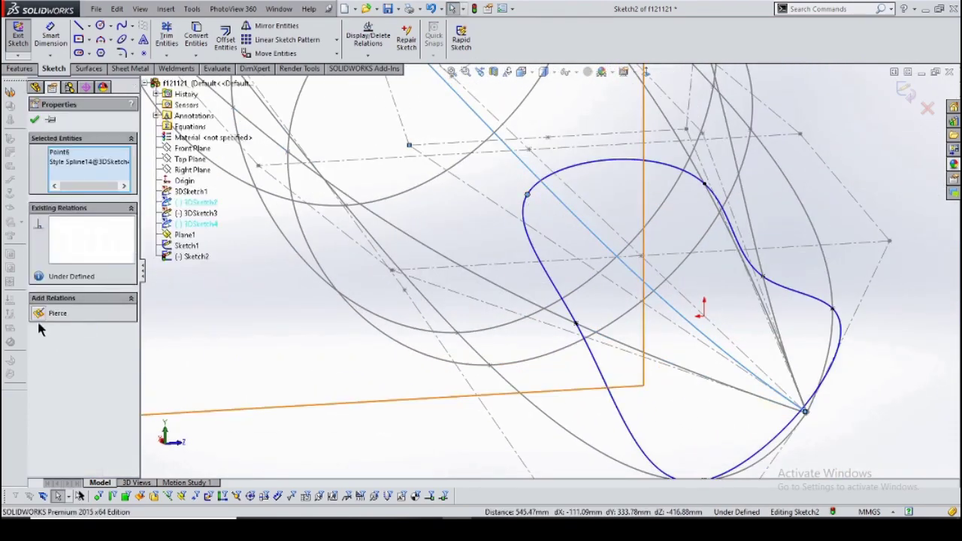
{"action": "left_click", "coordinate": [37, 319]}
{"action": "mouse_move", "coordinate": [564, 316]}
{"action": "middle_mouse_down"}
{"action": "mouse_move", "coordinate": [564, 278]}
{"action": "mouse_move", "coordinate": [328, 331]}
{"action": "mouse_move", "coordinate": [361, 381]}
{"action": "middle_mouse_up"}
{"action": "scroll", "coordinate": [360, 382], "scroll_direction": "up", "scroll_amount": 5}
{"action": "key", "text": "ctrl+b"}
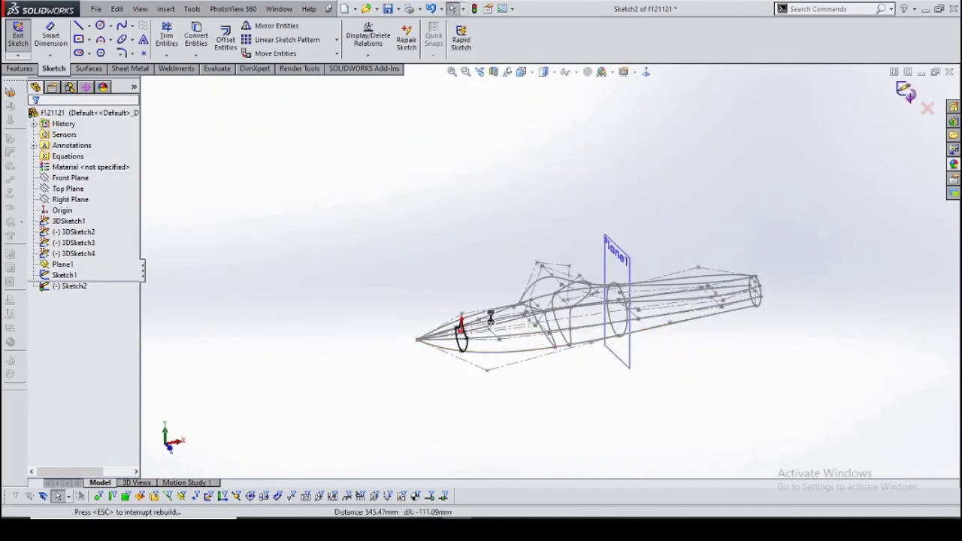
{"action": "scroll", "coordinate": [488, 335], "scroll_direction": "down", "scroll_amount": 5}
Open 3DSketch4 and select its nose point, construction line and a spline point.
{"action": "double_click", "coordinate": [489, 335]}
{"action": "mouse_move", "coordinate": [501, 352]}
{"action": "middle_mouse_down"}
{"action": "mouse_move", "coordinate": [519, 343]}
{"action": "mouse_move", "coordinate": [511, 301]}
{"action": "mouse_move", "coordinate": [685, 282]}
{"action": "middle_mouse_up"}
{"action": "scroll", "coordinate": [685, 282], "scroll_direction": "up", "scroll_amount": 3}
{"action": "left_click", "coordinate": [483, 268]}
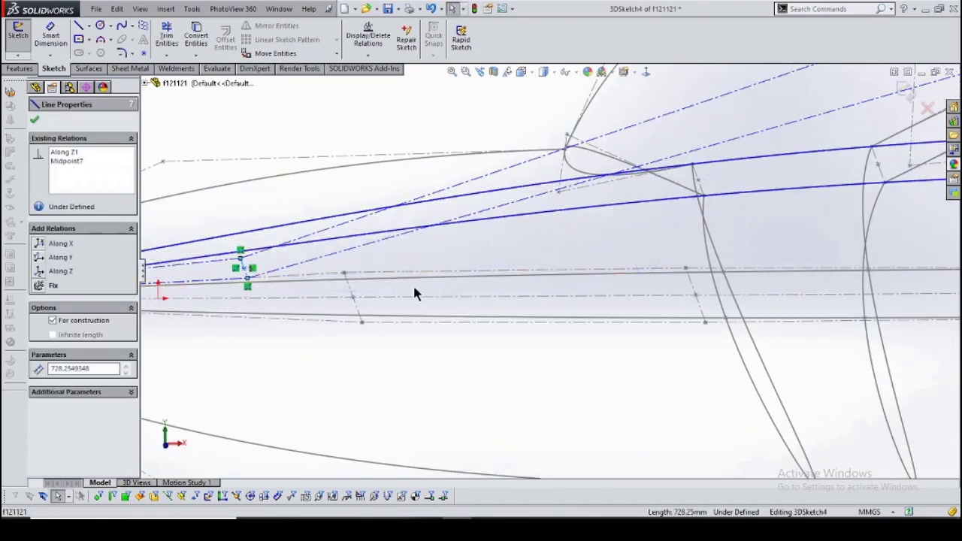
{"action": "scroll", "coordinate": [414, 290], "scroll_direction": "up", "scroll_amount": 2}
{"action": "left_click", "coordinate": [460, 304]}
{"action": "scroll", "coordinate": [440, 283], "scroll_direction": "down", "scroll_amount": 3}
{"action": "mouse_move", "coordinate": [440, 283]}
{"action": "middle_mouse_down"}
{"action": "mouse_move", "coordinate": [513, 286]}
{"action": "mouse_move", "coordinate": [571, 425]}
{"action": "mouse_move", "coordinate": [496, 285]}
{"action": "mouse_move", "coordinate": [735, 300]}
{"action": "mouse_move", "coordinate": [612, 337]}
{"action": "mouse_move", "coordinate": [754, 289]}
{"action": "middle_mouse_up"}
{"action": "scroll", "coordinate": [513, 285], "scroll_direction": "up", "scroll_amount": 3}
{"action": "left_click", "coordinate": [508, 284]}
{"action": "left_click", "coordinate": [612, 337]}
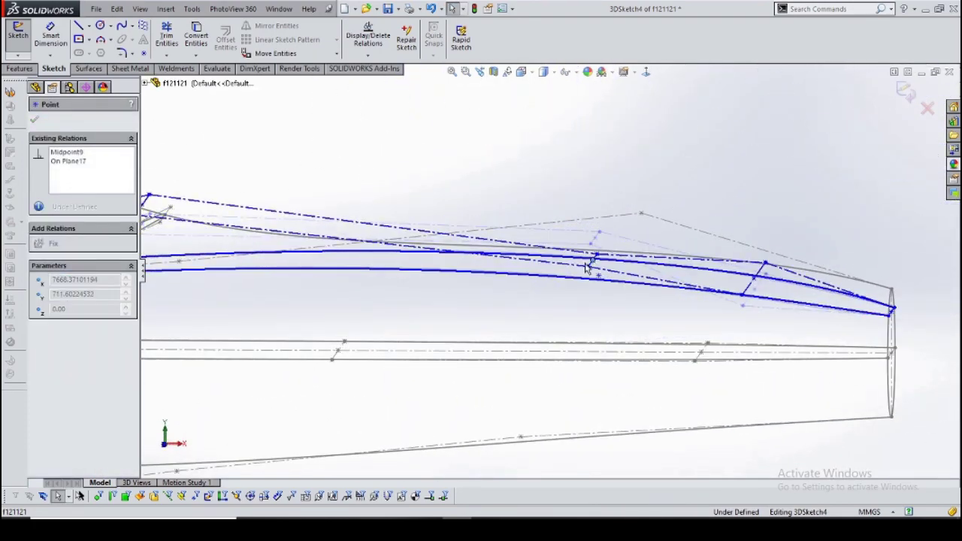
Close 3DSketch4 and turn the wireframe hull and Plane1 to a near side view.
{"action": "scroll", "coordinate": [587, 268], "scroll_direction": "down", "scroll_amount": 3}
{"action": "mouse_move", "coordinate": [587, 269]}
{"action": "middle_mouse_down"}
{"action": "mouse_move", "coordinate": [558, 389]}
{"action": "mouse_move", "coordinate": [905, 108]}
{"action": "middle_mouse_up"}
{"action": "left_click", "coordinate": [906, 107]}
{"action": "scroll", "coordinate": [607, 344], "scroll_direction": "up", "scroll_amount": 5}
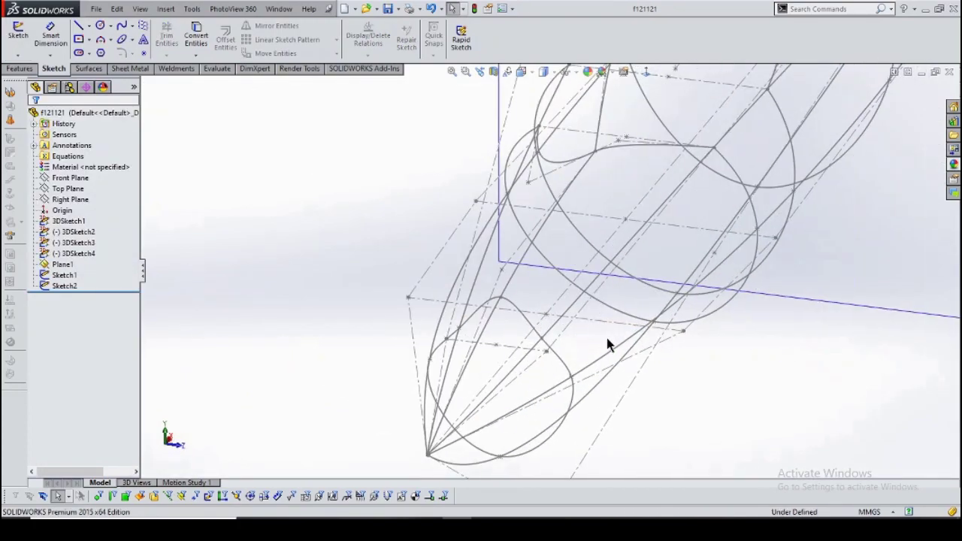
{"action": "scroll", "coordinate": [509, 307], "scroll_direction": "down", "scroll_amount": 5}
{"action": "mouse_move", "coordinate": [509, 307]}
{"action": "middle_mouse_down"}
{"action": "mouse_move", "coordinate": [638, 333]}
{"action": "mouse_move", "coordinate": [652, 260]}
{"action": "middle_mouse_up"}
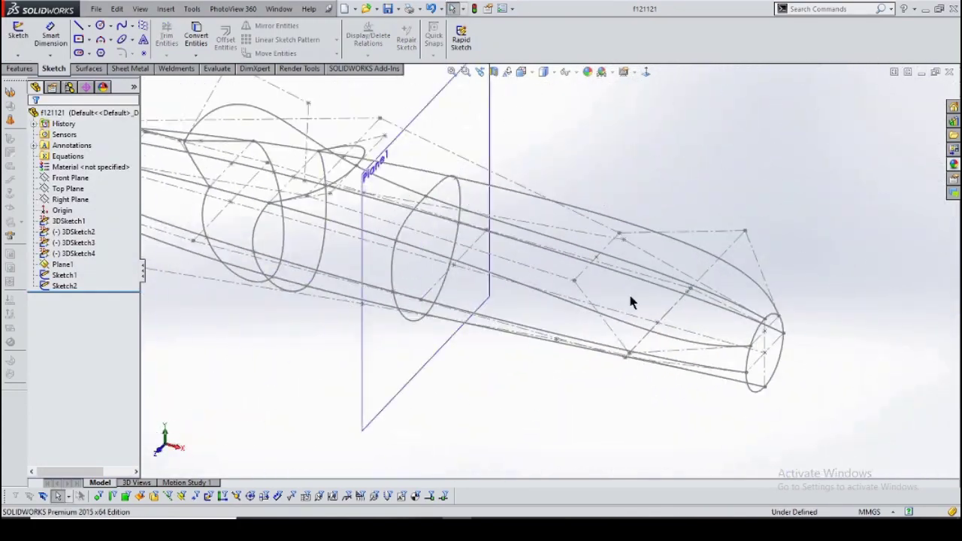
{"action": "mouse_move", "coordinate": [538, 227]}
{"action": "middle_mouse_down"}
{"action": "mouse_move", "coordinate": [583, 200]}
{"action": "mouse_move", "coordinate": [575, 361]}
{"action": "middle_mouse_up"}
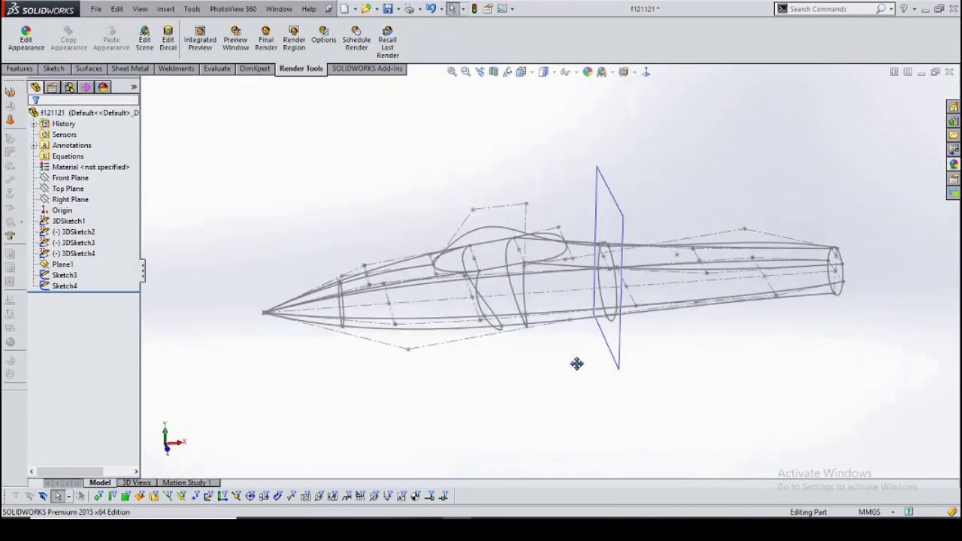
Add the tail end circle and next cross-section loop as Direction 1 profiles, deleting a mis-picked loop.
{"action": "scroll", "coordinate": [189, 348], "scroll_direction": "up", "scroll_amount": 5}
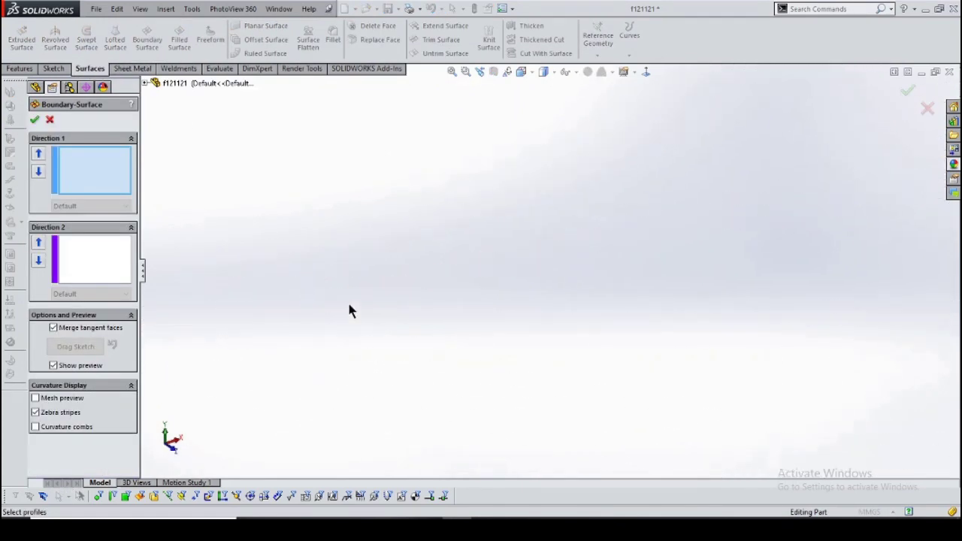
{"action": "middle_click_drag", "start_coordinate": [347, 300], "coordinate": [665, 362], "text": "ctrl"}
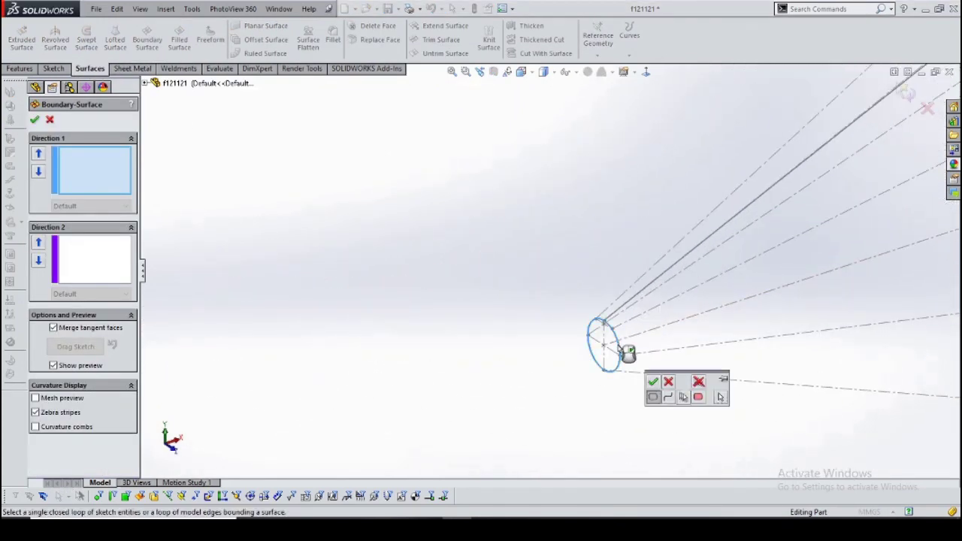
{"action": "left_click", "coordinate": [620, 348]}
{"action": "scroll", "coordinate": [751, 264], "scroll_direction": "down", "scroll_amount": 5}
{"action": "scroll", "coordinate": [704, 322], "scroll_direction": "down", "scroll_amount": 3}
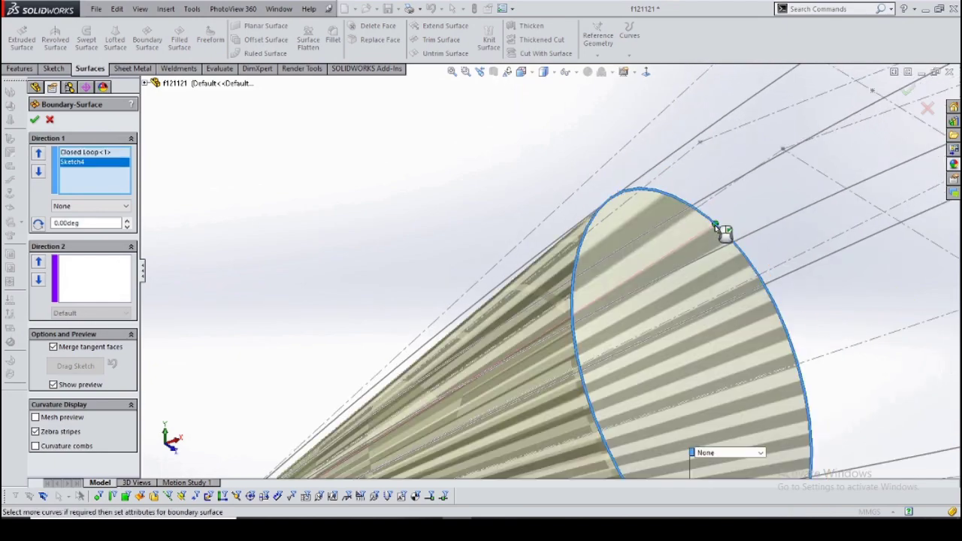
{"action": "scroll", "coordinate": [722, 233], "scroll_direction": "up", "scroll_amount": 5}
{"action": "middle_click_drag", "start_coordinate": [706, 256], "coordinate": [649, 356]}
{"action": "scroll", "coordinate": [762, 289], "scroll_direction": "down", "scroll_amount": 3}
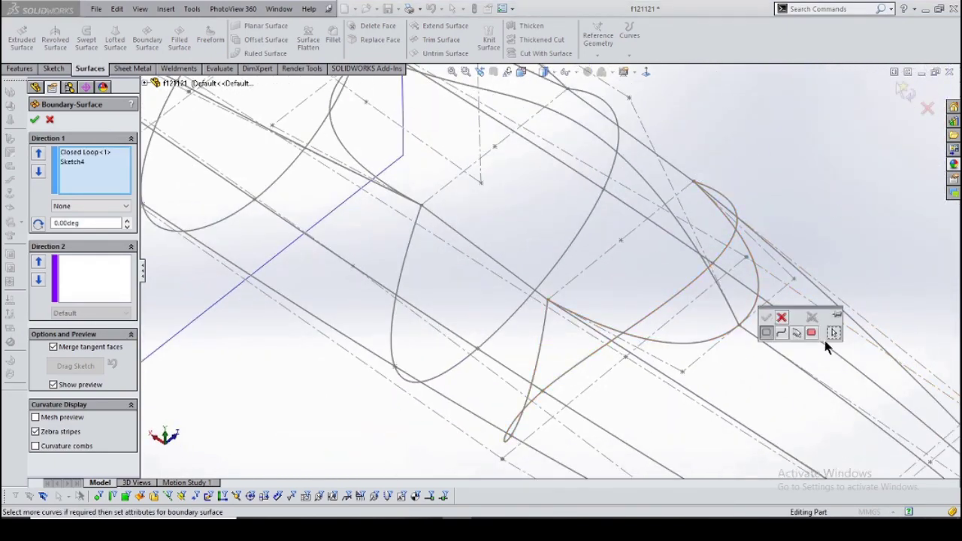
{"action": "left_click", "coordinate": [703, 344]}
{"action": "scroll", "coordinate": [459, 176], "scroll_direction": "down", "scroll_amount": 3}
{"action": "scroll", "coordinate": [408, 216], "scroll_direction": "down", "scroll_amount": 2}
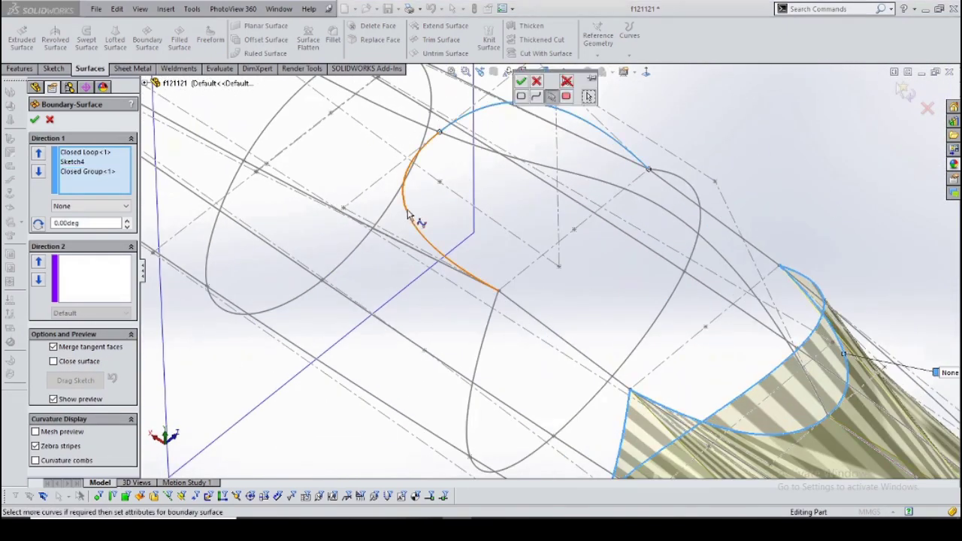
{"action": "left_click", "coordinate": [494, 322]}
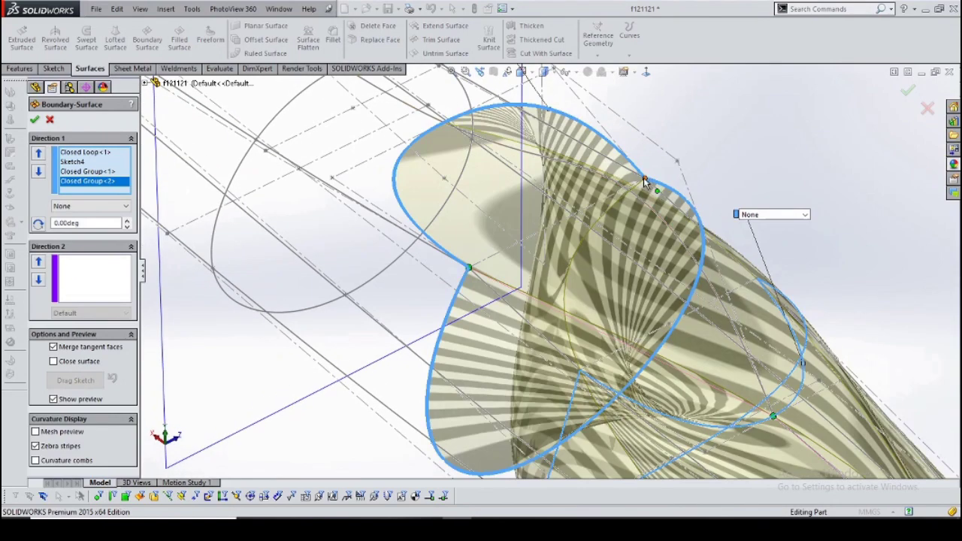
{"action": "left_click", "coordinate": [72, 182]}
{"action": "key", "text": "Delete"}
{"action": "scroll", "coordinate": [526, 151], "scroll_direction": "up", "scroll_amount": 2}
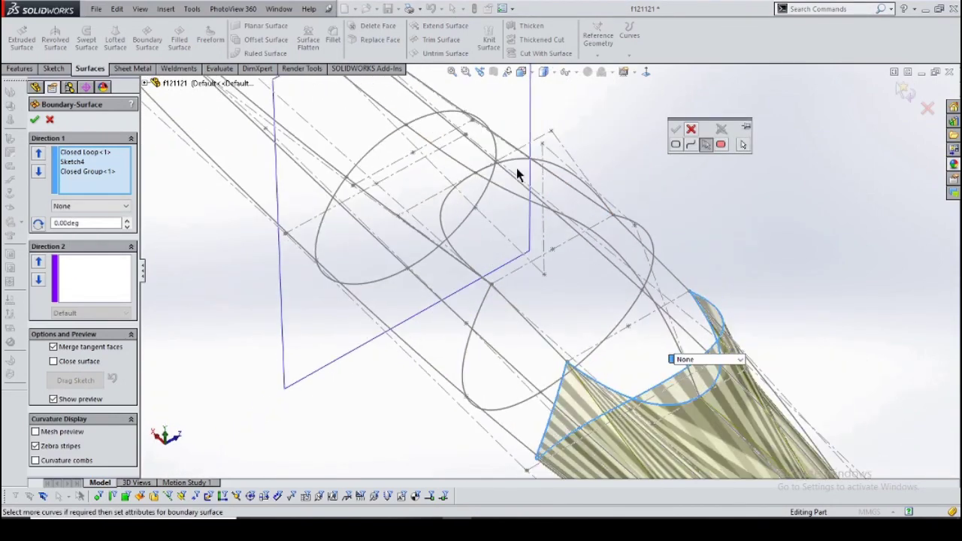
Add the remaining loops, the Sketch3 section, the nose circle and the nose tip point as profiles.
{"action": "left_click", "coordinate": [490, 319]}
{"action": "left_click", "coordinate": [407, 266]}
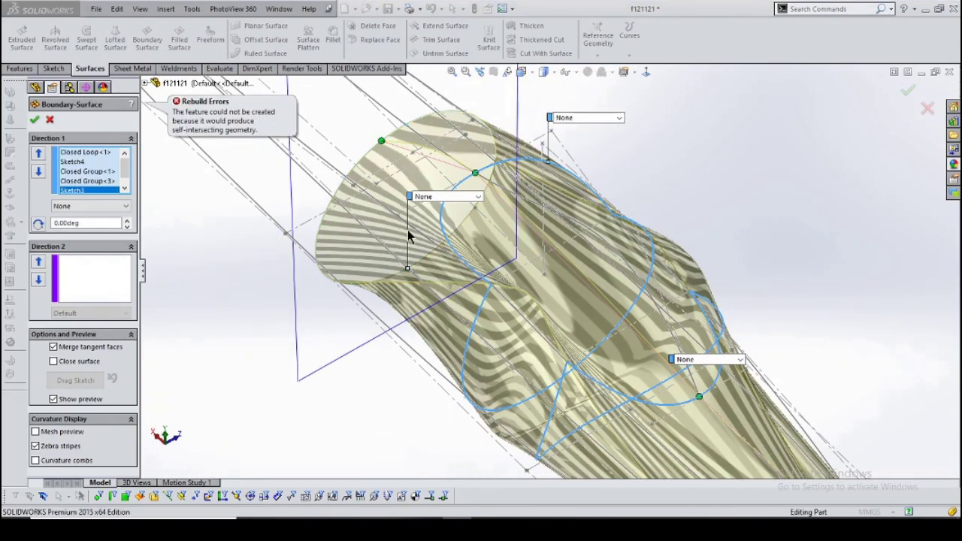
{"action": "left_click", "coordinate": [380, 159]}
{"action": "scroll", "coordinate": [354, 180], "scroll_direction": "up", "scroll_amount": 3}
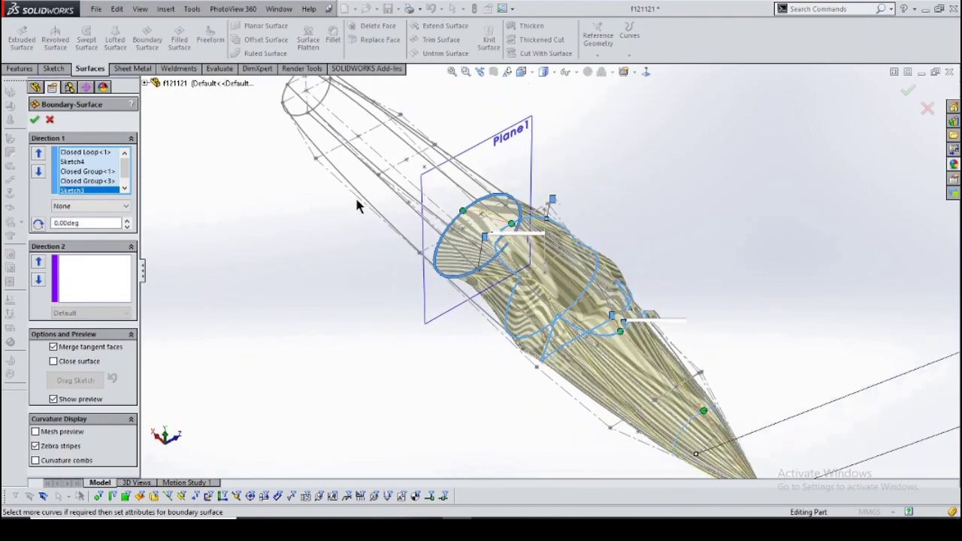
{"action": "scroll", "coordinate": [451, 263], "scroll_direction": "up", "scroll_amount": 2}
{"action": "left_click", "coordinate": [543, 357]}
{"action": "scroll", "coordinate": [499, 422], "scroll_direction": "down", "scroll_amount": 2}
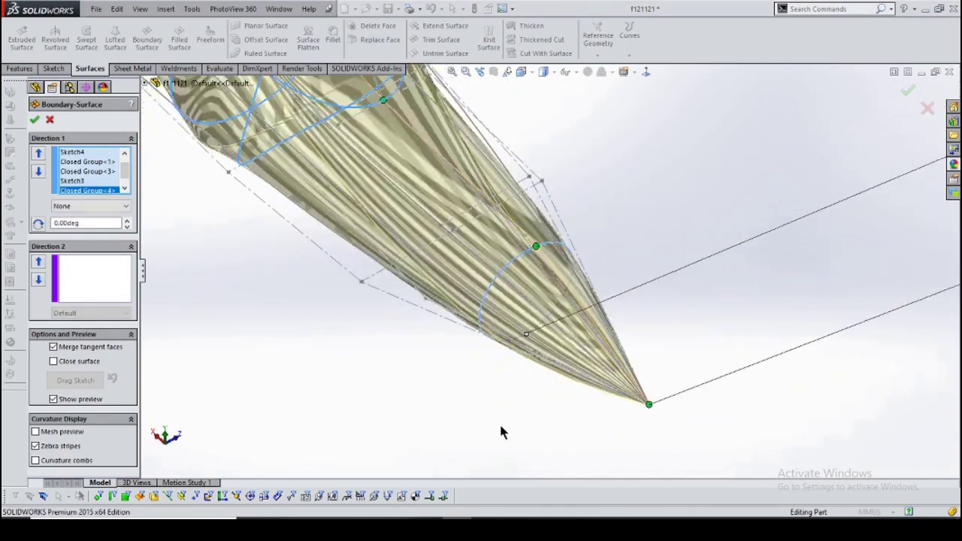
{"action": "scroll", "coordinate": [499, 421], "scroll_direction": "down", "scroll_amount": 2}
{"action": "mouse_move", "coordinate": [500, 410]}
{"action": "middle_mouse_down"}
{"action": "mouse_move", "coordinate": [580, 453]}
{"action": "mouse_move", "coordinate": [560, 444]}
{"action": "mouse_move", "coordinate": [633, 366]}
{"action": "middle_mouse_up"}
{"action": "left_click", "coordinate": [472, 227]}
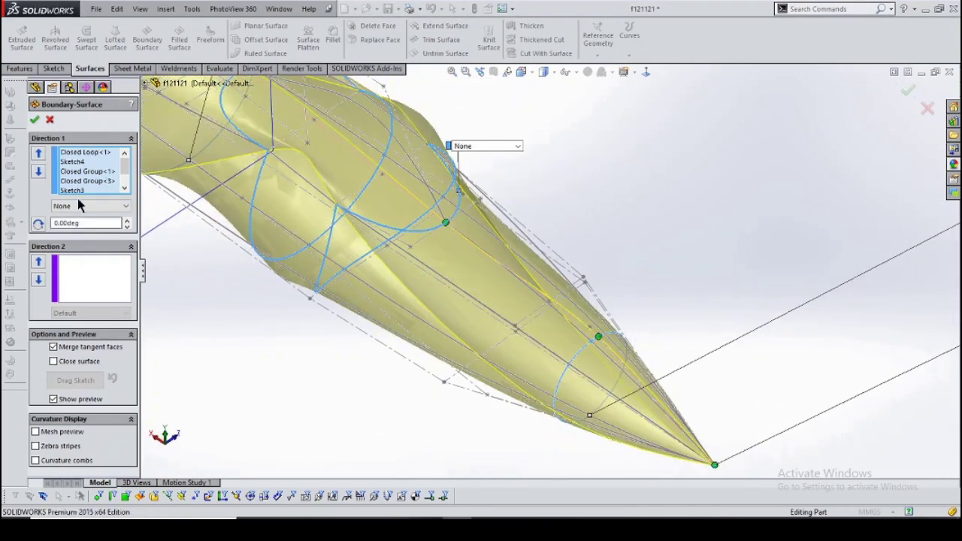
Add the first two lengthwise hull spline edges as Direction 2 guide curves.
{"action": "left_click", "coordinate": [130, 299]}
{"action": "left_click", "coordinate": [445, 237]}
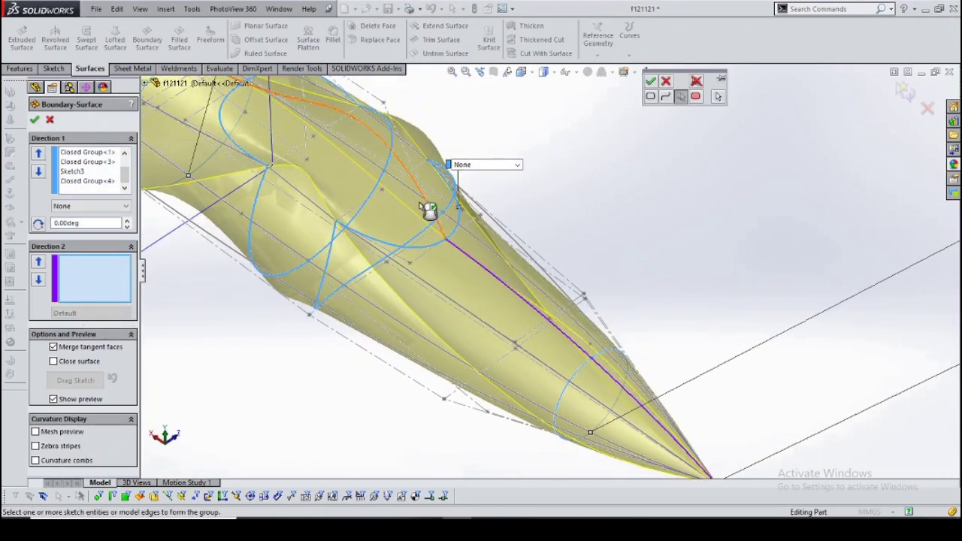
{"action": "left_click", "coordinate": [423, 206]}
{"action": "left_click", "coordinate": [650, 80]}
{"action": "middle_click_drag", "start_coordinate": [461, 408], "coordinate": [485, 316]}
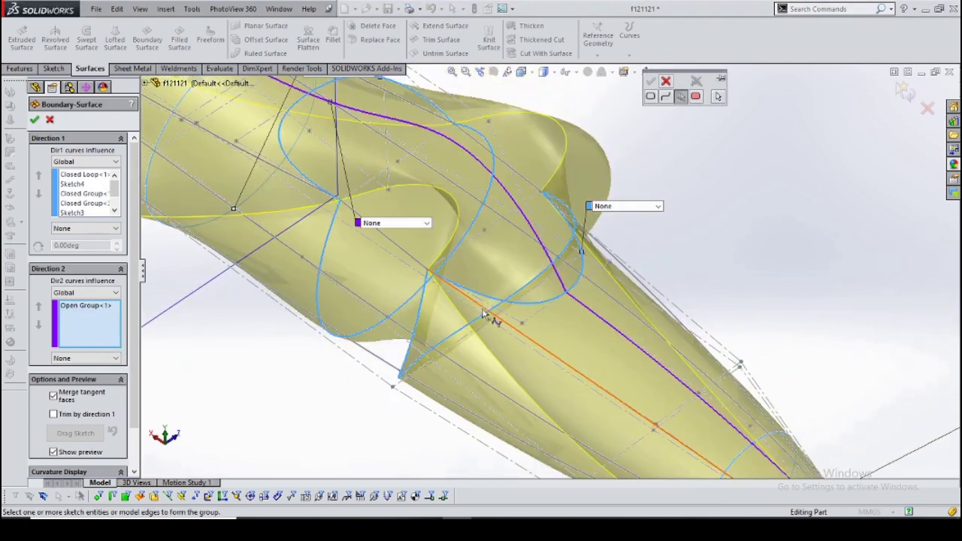
{"action": "right_click", "coordinate": [305, 185]}
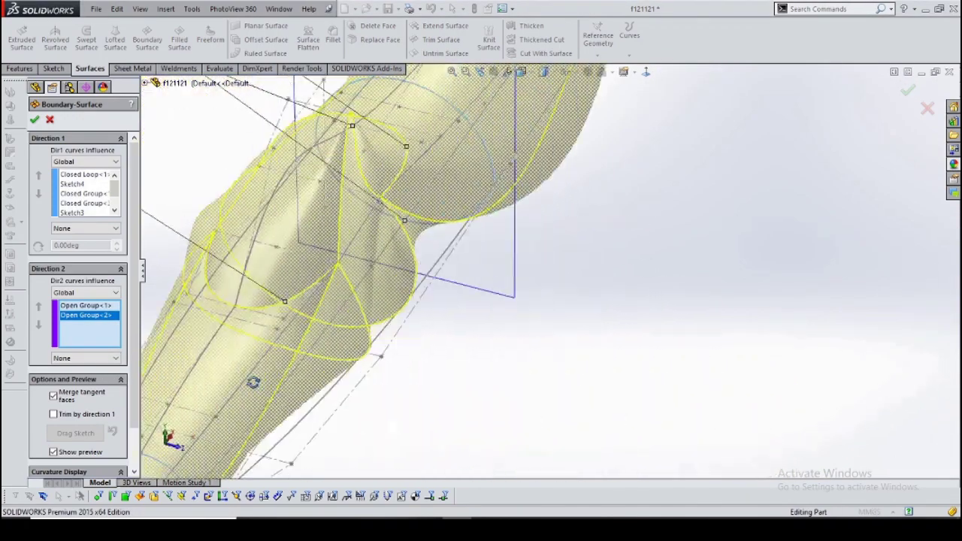
Add a third lengthwise edge on the other side and complete Boundary-Surface10.
{"action": "mouse_move", "coordinate": [304, 185]}
{"action": "middle_mouse_down"}
{"action": "mouse_move", "coordinate": [476, 399]}
{"action": "mouse_move", "coordinate": [392, 303]}
{"action": "mouse_move", "coordinate": [397, 311]}
{"action": "middle_mouse_up"}
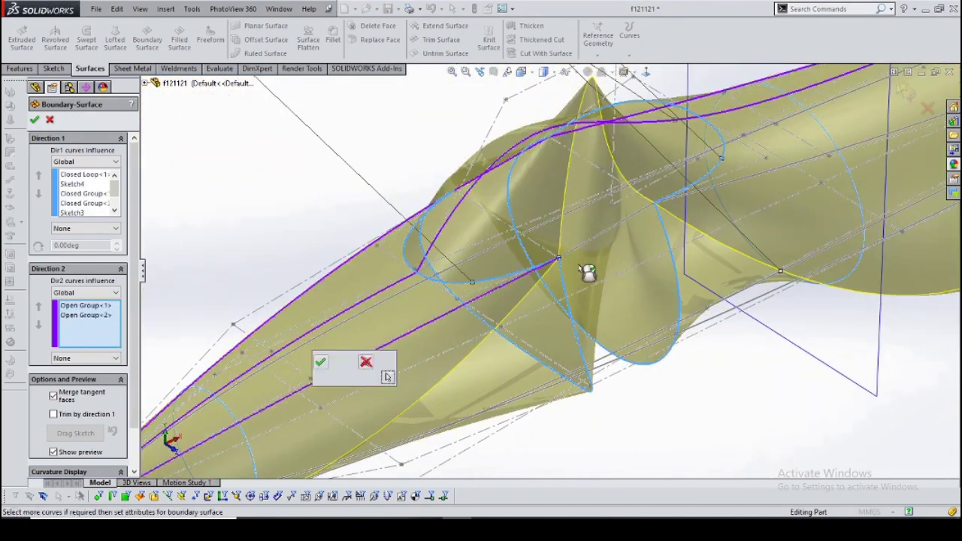
{"action": "left_click", "coordinate": [748, 181]}
{"action": "right_click", "coordinate": [739, 185]}
{"action": "mouse_move", "coordinate": [739, 185]}
{"action": "middle_mouse_down"}
{"action": "mouse_move", "coordinate": [635, 410]}
{"action": "mouse_move", "coordinate": [516, 326]}
{"action": "mouse_move", "coordinate": [398, 446]}
{"action": "mouse_move", "coordinate": [382, 363]}
{"action": "mouse_move", "coordinate": [483, 429]}
{"action": "mouse_move", "coordinate": [548, 433]}
{"action": "mouse_move", "coordinate": [399, 378]}
{"action": "middle_mouse_up"}
{"action": "mouse_move", "coordinate": [342, 319]}
{"action": "middle_mouse_down"}
{"action": "mouse_move", "coordinate": [457, 401]}
{"action": "mouse_move", "coordinate": [529, 388]}
{"action": "mouse_move", "coordinate": [487, 350]}
{"action": "mouse_move", "coordinate": [531, 383]}
{"action": "middle_mouse_up"}
{"action": "key", "text": "ctrl+1"}
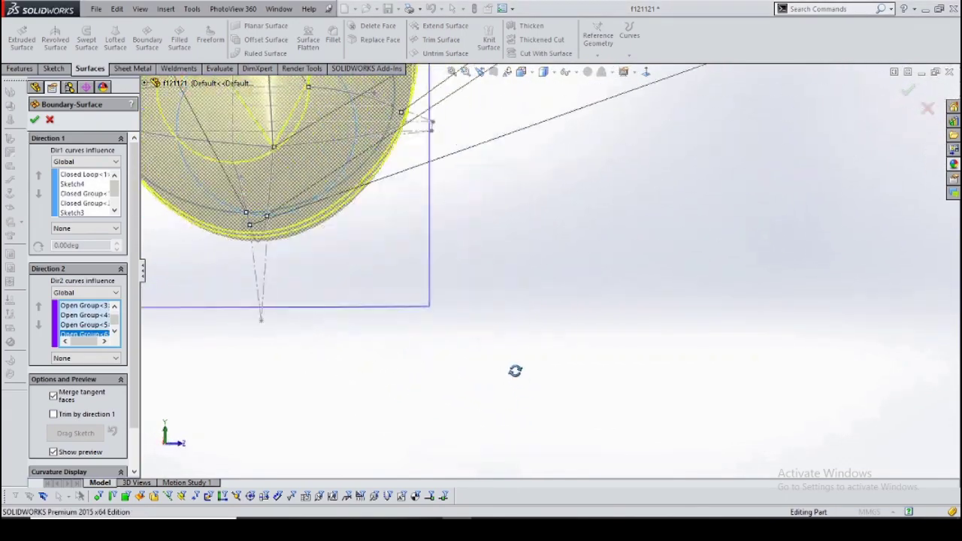
{"action": "key", "text": "Return"}
{"action": "mouse_move", "coordinate": [690, 366]}
{"action": "middle_mouse_down"}
{"action": "mouse_move", "coordinate": [530, 268]}
{"action": "mouse_move", "coordinate": [571, 397]}
{"action": "mouse_move", "coordinate": [468, 365]}
{"action": "mouse_move", "coordinate": [539, 409]}
{"action": "mouse_move", "coordinate": [423, 197]}
{"action": "middle_mouse_up"}
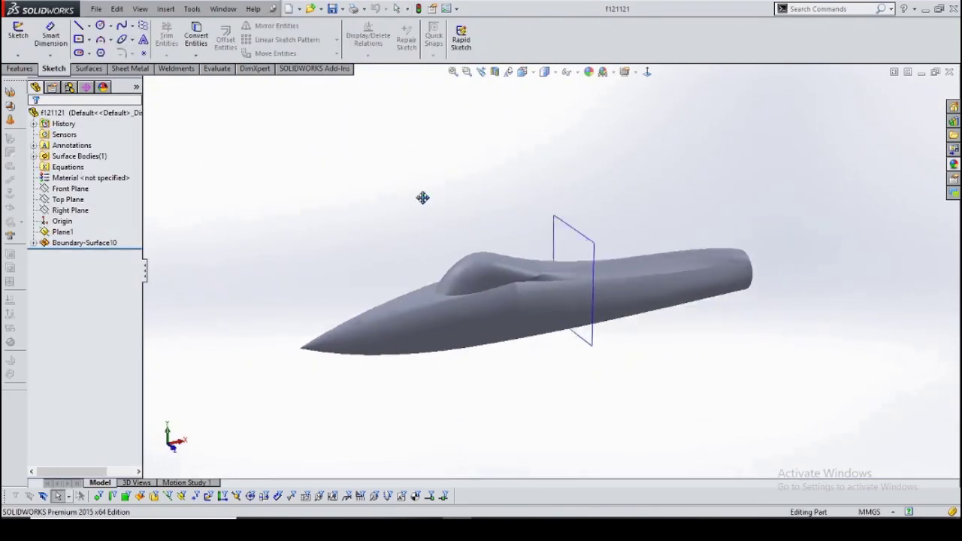
Start a sketch on the Front Plane and draw the window outline spline.
{"action": "left_click", "coordinate": [18, 31]}
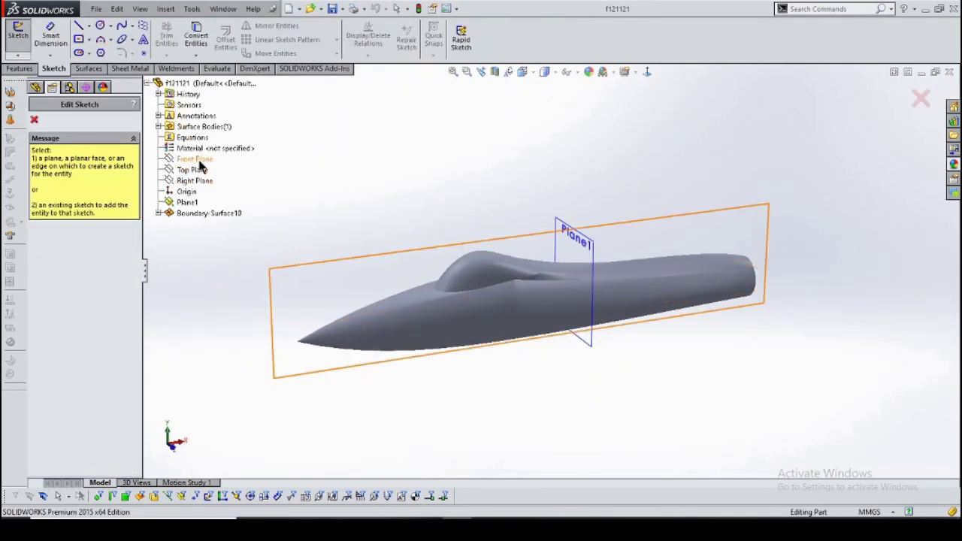
{"action": "left_click", "coordinate": [197, 161]}
{"action": "left_click", "coordinate": [140, 51]}
{"action": "scroll", "coordinate": [541, 328], "scroll_direction": "down", "scroll_amount": 5}
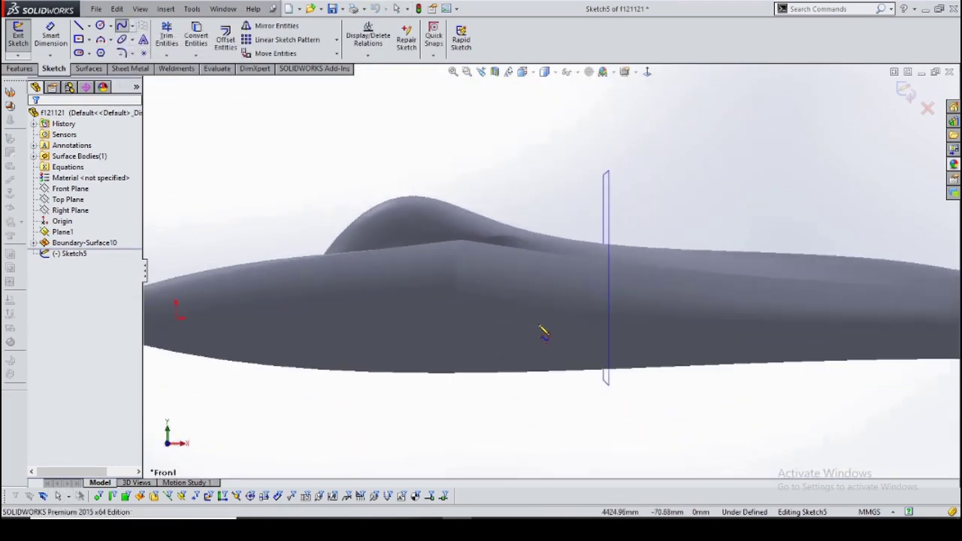
{"action": "scroll", "coordinate": [635, 317], "scroll_direction": "up", "scroll_amount": 2}
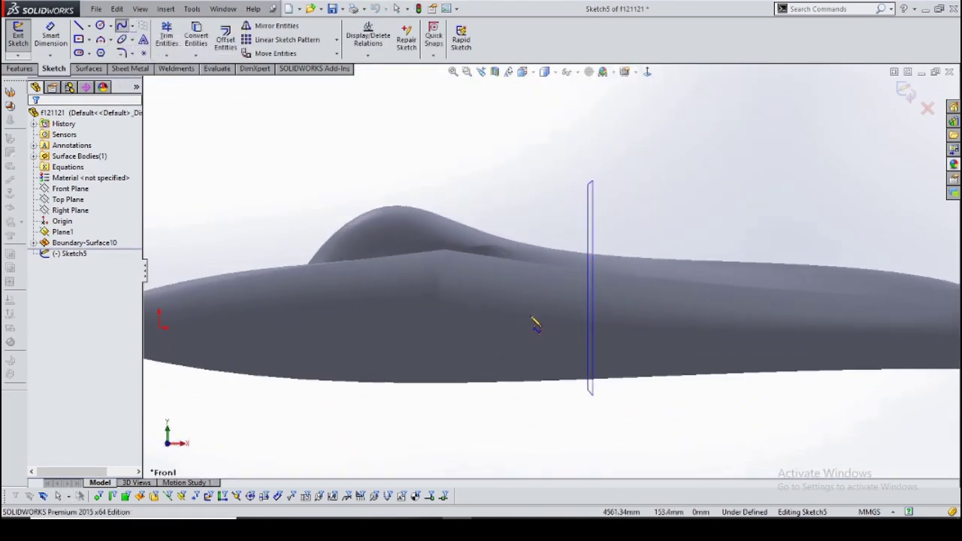
{"action": "scroll", "coordinate": [543, 284], "scroll_direction": "up", "scroll_amount": 1}
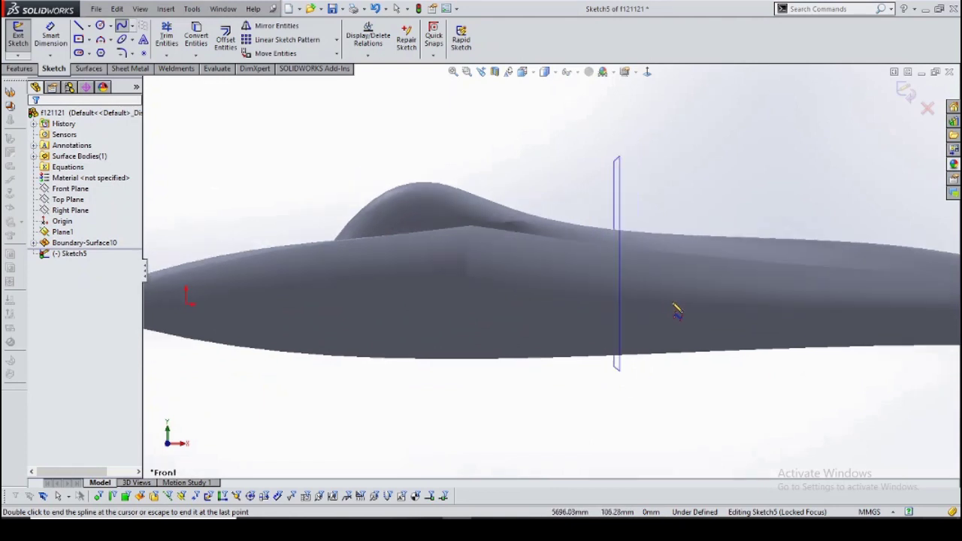
{"action": "scroll", "coordinate": [676, 308], "scroll_direction": "up", "scroll_amount": 1}
{"action": "scroll", "coordinate": [654, 304], "scroll_direction": "up", "scroll_amount": 1}
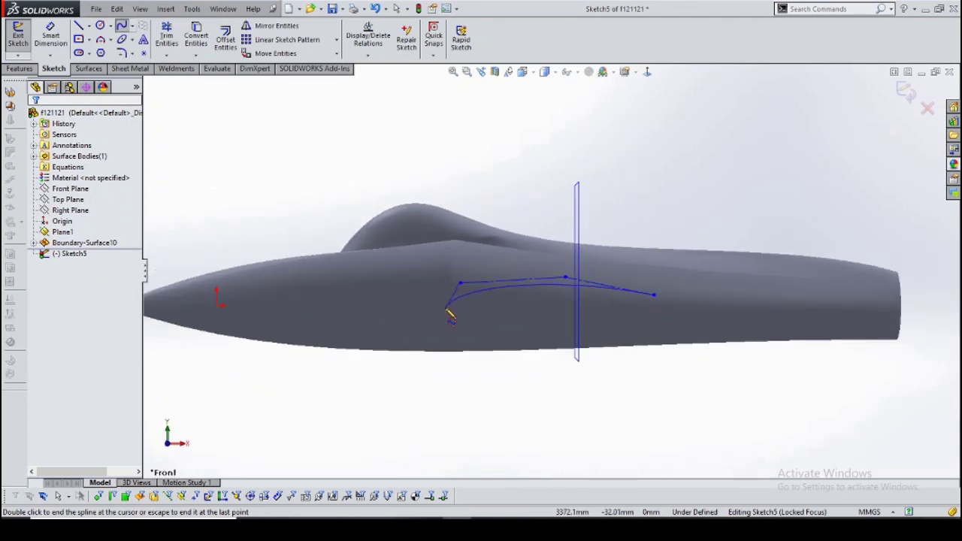
{"action": "key", "text": "Escape"}
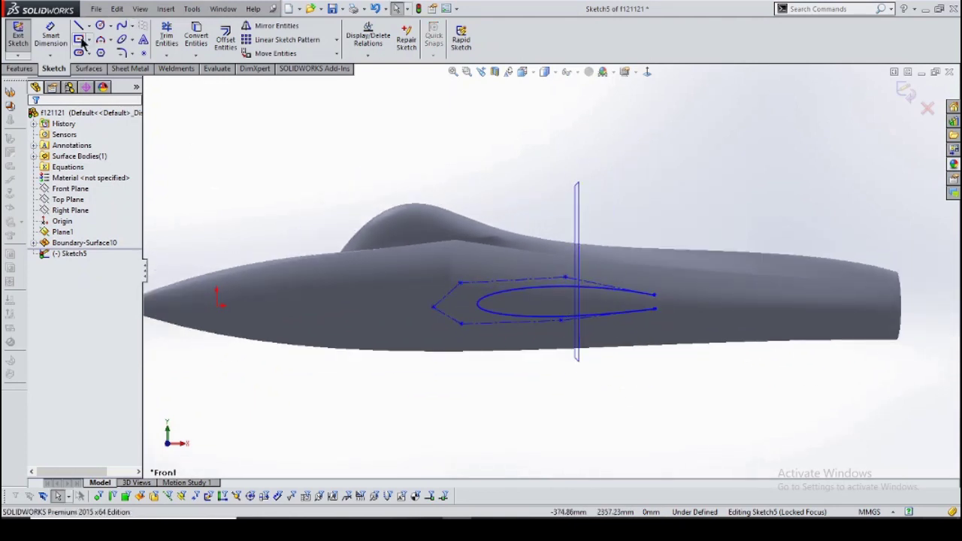
Close the outline's right end with a vertical line and lines to a pointed tip.
{"action": "key", "text": "l"}
{"action": "scroll", "coordinate": [673, 300], "scroll_direction": "down", "scroll_amount": 3}
{"action": "left_click", "coordinate": [629, 285]}
{"action": "double_click", "coordinate": [630, 314]}
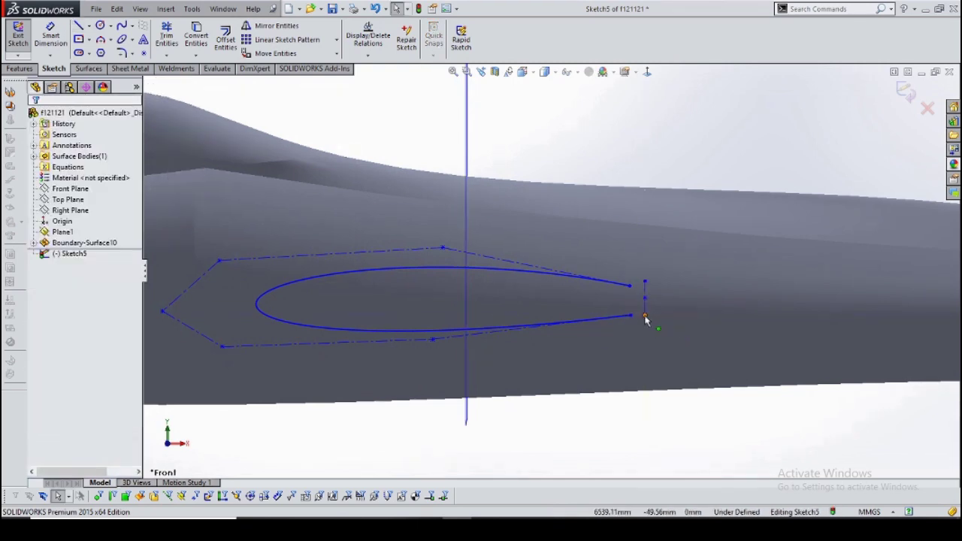
{"action": "key", "text": "Escape"}
{"action": "key", "text": "l"}
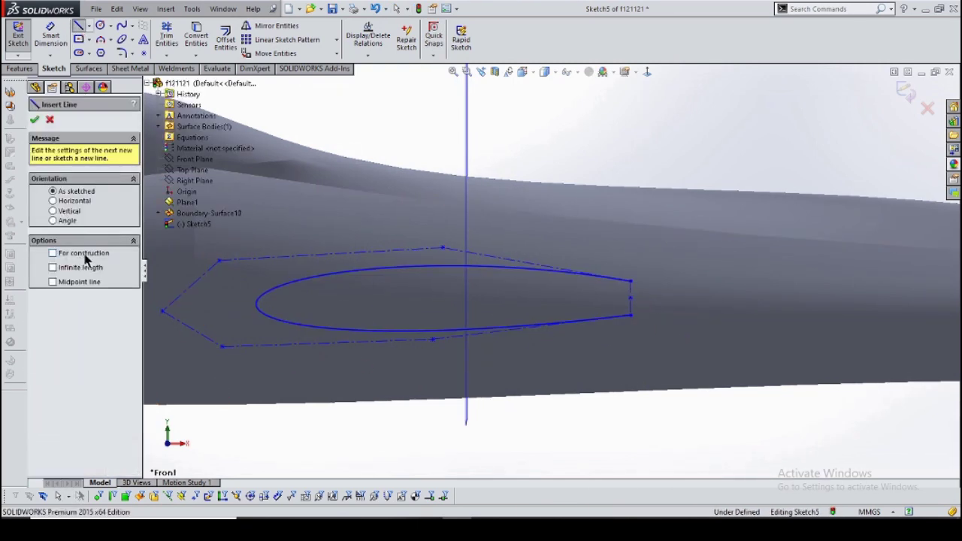
{"action": "left_click", "coordinate": [630, 282]}
{"action": "left_click", "coordinate": [690, 292]}
{"action": "double_click", "coordinate": [630, 314]}
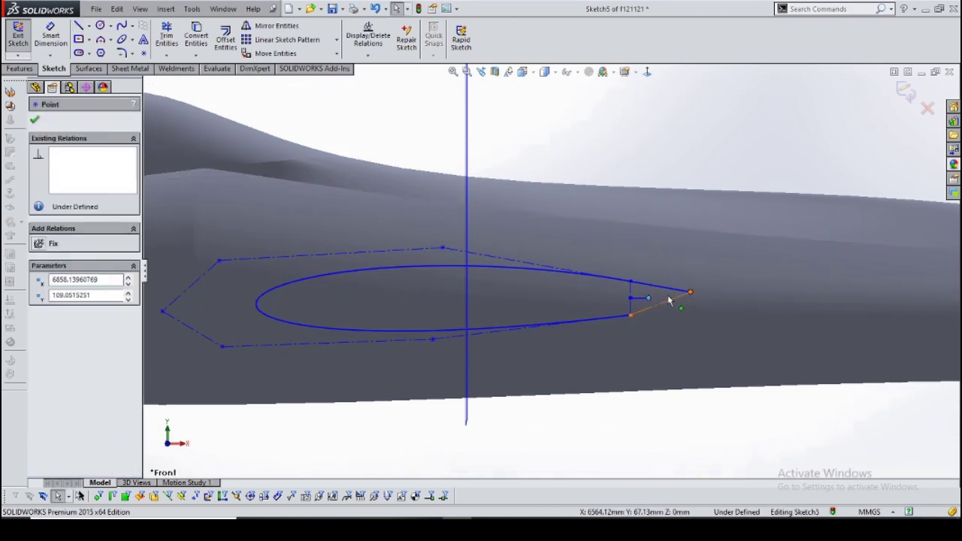
Select both side spline chains and give them an Equal relation.
{"action": "scroll", "coordinate": [646, 305], "scroll_direction": "up", "scroll_amount": 2}
{"action": "scroll", "coordinate": [736, 315], "scroll_direction": "down", "scroll_amount": 5}
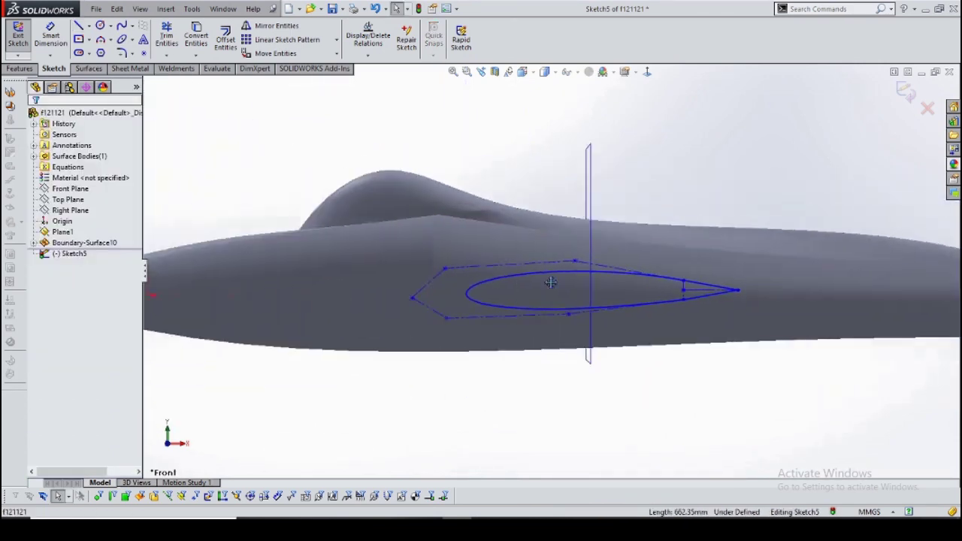
{"action": "left_click", "coordinate": [466, 310]}
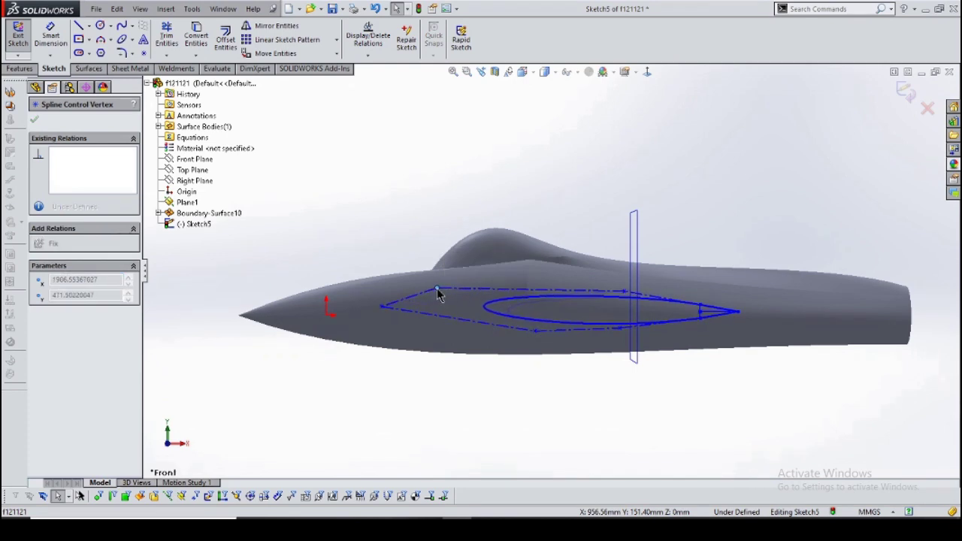
{"action": "scroll", "coordinate": [571, 326], "scroll_direction": "up", "scroll_amount": 2}
{"action": "left_click", "coordinate": [640, 301]}
{"action": "scroll", "coordinate": [691, 315], "scroll_direction": "up", "scroll_amount": 2}
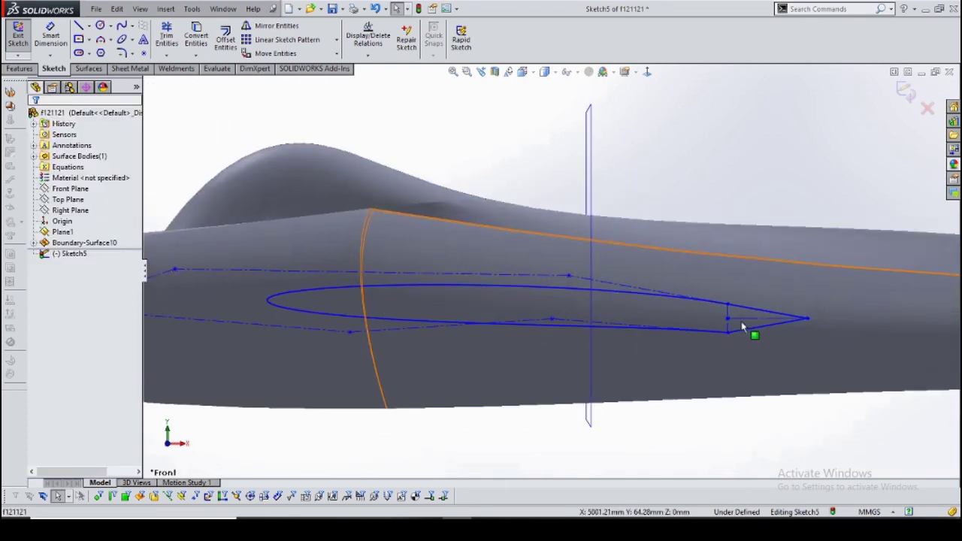
{"action": "left_click", "coordinate": [740, 326]}
{"action": "left_click", "coordinate": [593, 327], "text": "ctrl"}
{"action": "left_click", "coordinate": [583, 284], "text": "ctrl"}
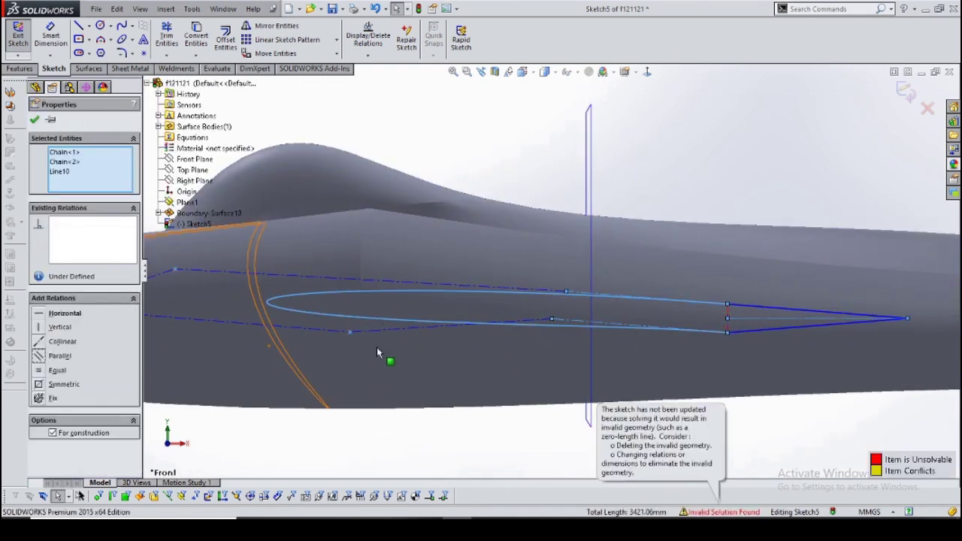
{"action": "left_click", "coordinate": [34, 384]}
Adjust the airfoil tip point, check the outline in 3D, and exit Sketch5.
{"action": "scroll", "coordinate": [633, 369], "scroll_direction": "down", "scroll_amount": 2}
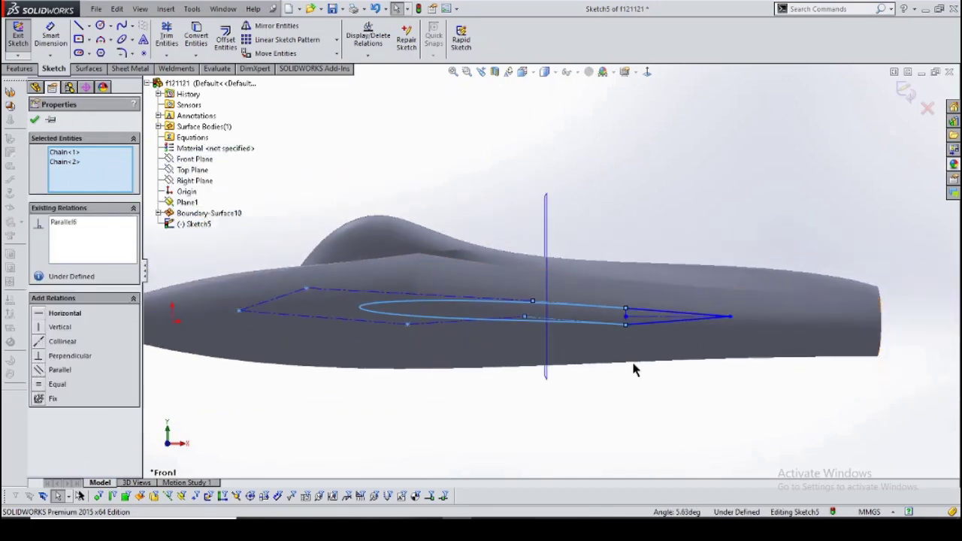
{"action": "key", "text": "Escape"}
{"action": "scroll", "coordinate": [729, 318], "scroll_direction": "up", "scroll_amount": 3}
{"action": "left_click", "coordinate": [730, 318]}
{"action": "scroll", "coordinate": [574, 340], "scroll_direction": "down", "scroll_amount": 2}
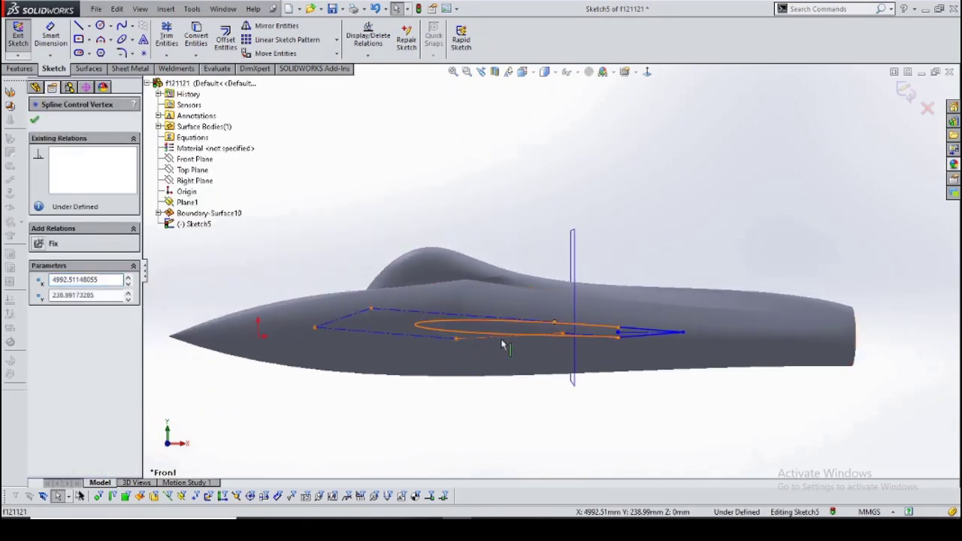
{"action": "scroll", "coordinate": [654, 343], "scroll_direction": "up", "scroll_amount": 3}
{"action": "left_click", "coordinate": [796, 339]}
{"action": "scroll", "coordinate": [804, 339], "scroll_direction": "down", "scroll_amount": 2}
{"action": "scroll", "coordinate": [519, 318], "scroll_direction": "up", "scroll_amount": 2}
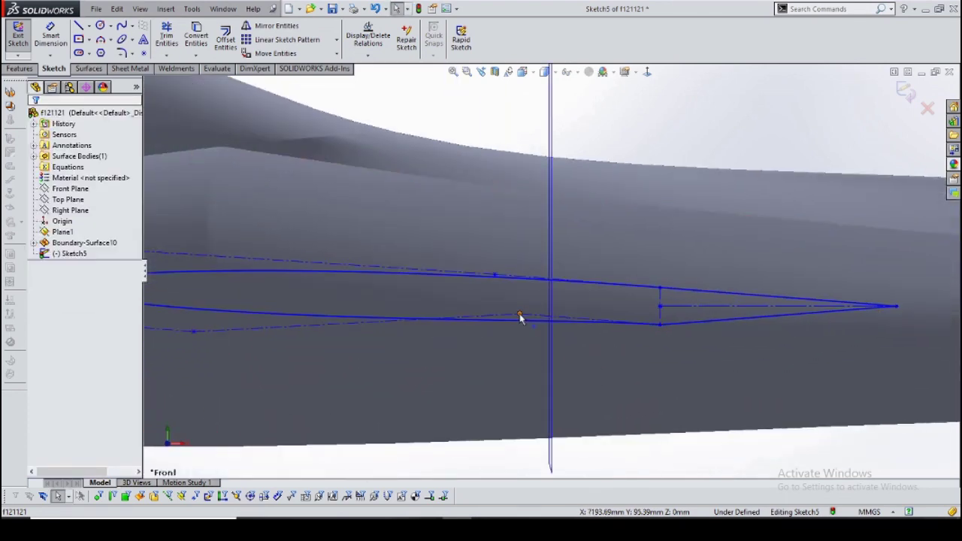
{"action": "scroll", "coordinate": [346, 344], "scroll_direction": "down", "scroll_amount": 5}
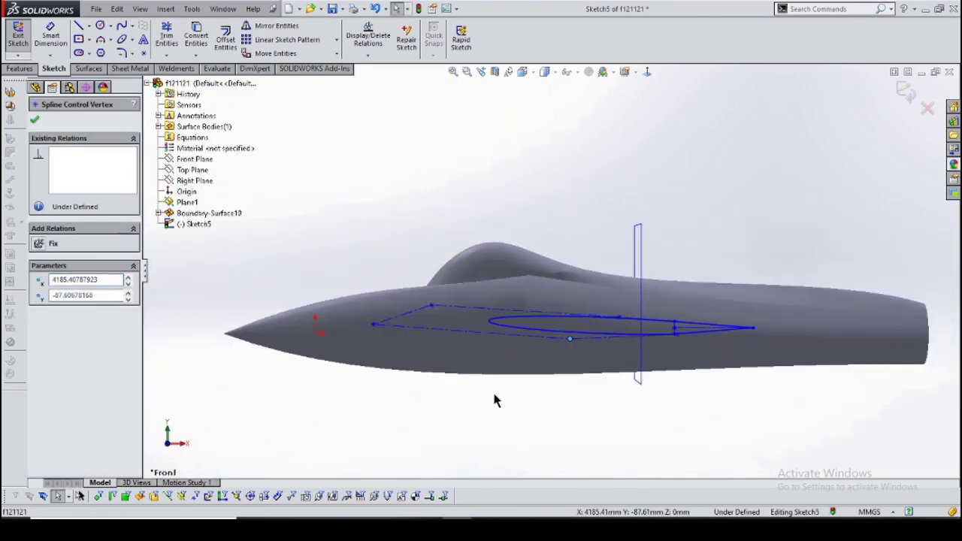
{"action": "middle_click_drag", "start_coordinate": [326, 341], "coordinate": [586, 448]}
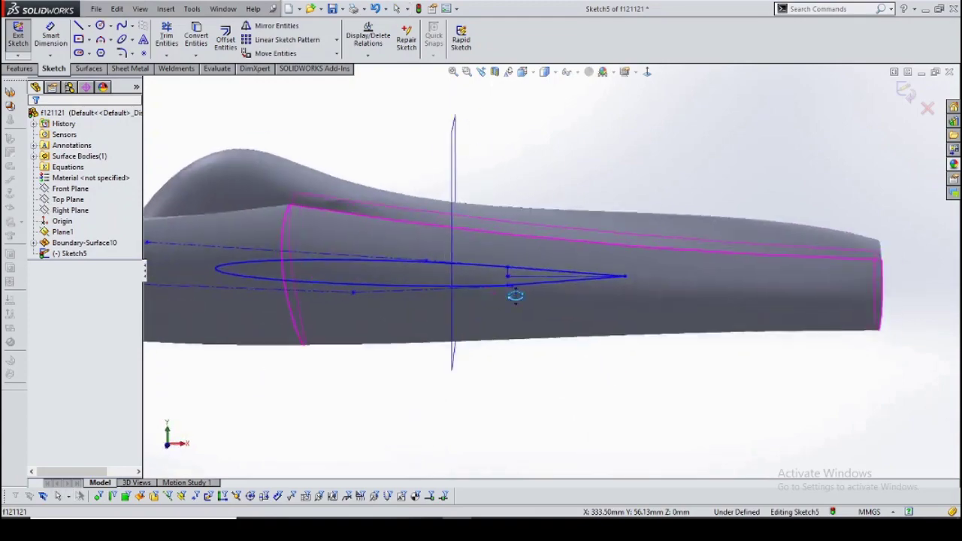
{"action": "scroll", "coordinate": [398, 301], "scroll_direction": "down", "scroll_amount": 5}
{"action": "left_click", "coordinate": [905, 90]}
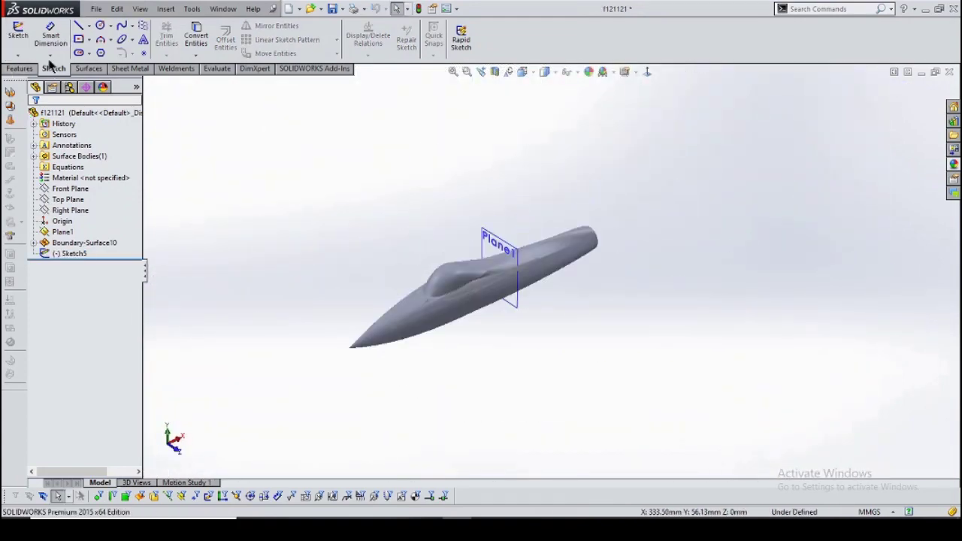
Create Plane2 offset 3000 mm from the Front Plane.
{"action": "left_click", "coordinate": [487, 70]}
{"action": "left_click", "coordinate": [195, 159]}
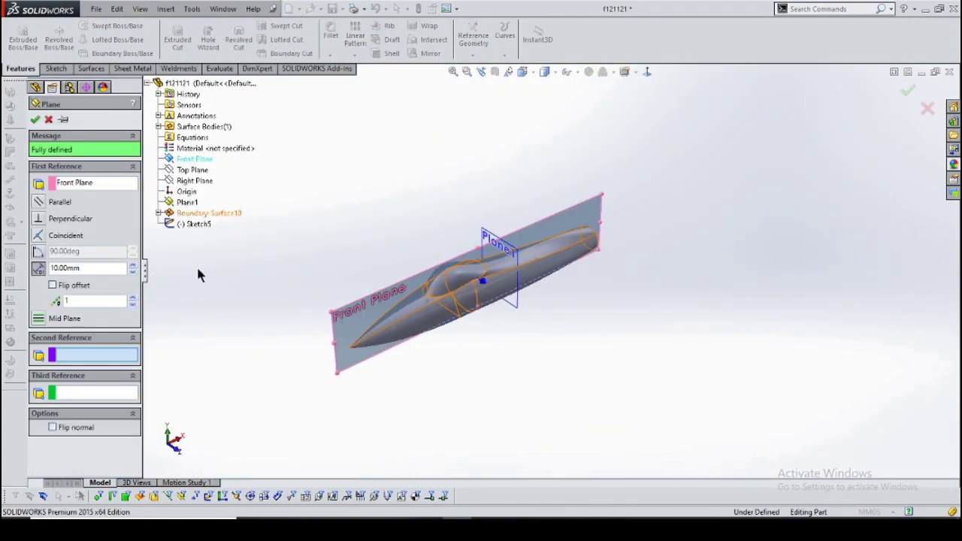
{"action": "type", "text": "3000"}
{"action": "middle_click_drag", "start_coordinate": [159, 280], "coordinate": [418, 440]}
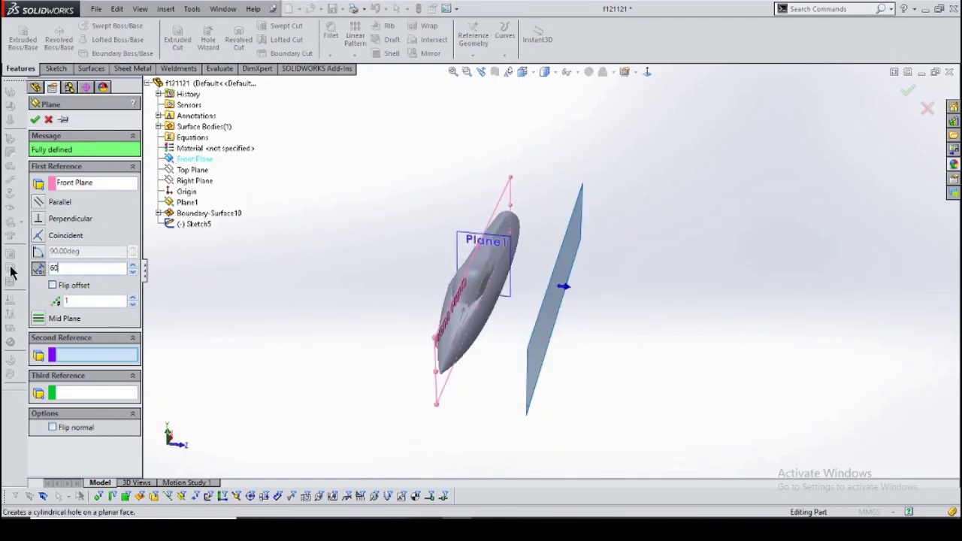
{"action": "middle_click_drag", "start_coordinate": [545, 397], "coordinate": [517, 398]}
{"action": "key", "text": "Return"}
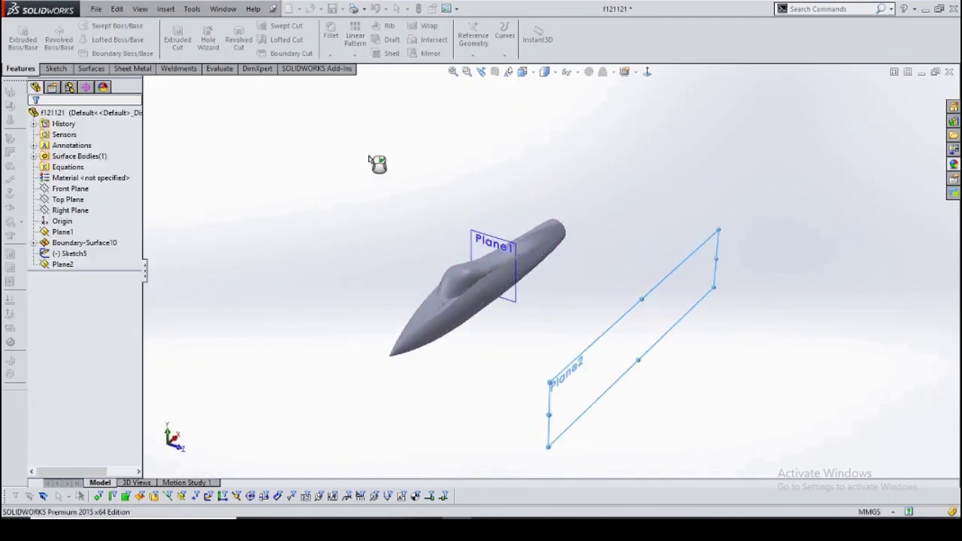
Start a new sketch from the Sketch tab.
{"action": "left_click", "coordinate": [56, 68]}
{"action": "left_click", "coordinate": [18, 33]}
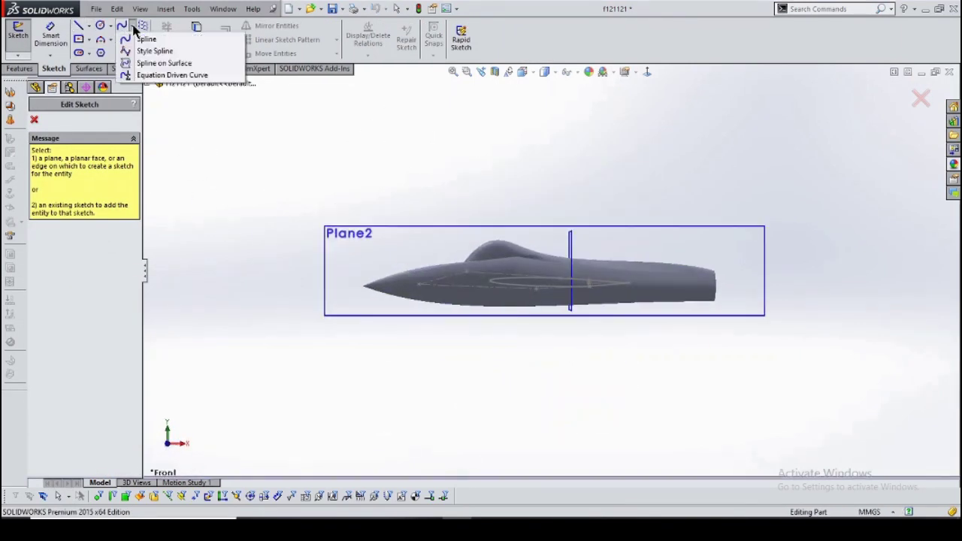
{"action": "scroll", "coordinate": [580, 330], "scroll_direction": "down", "scroll_amount": 5}
On Plane2, finish the spline outline and join its ends with a vertical line.
{"action": "scroll", "coordinate": [594, 316], "scroll_direction": "down", "scroll_amount": 2}
{"action": "left_click", "coordinate": [674, 81]}
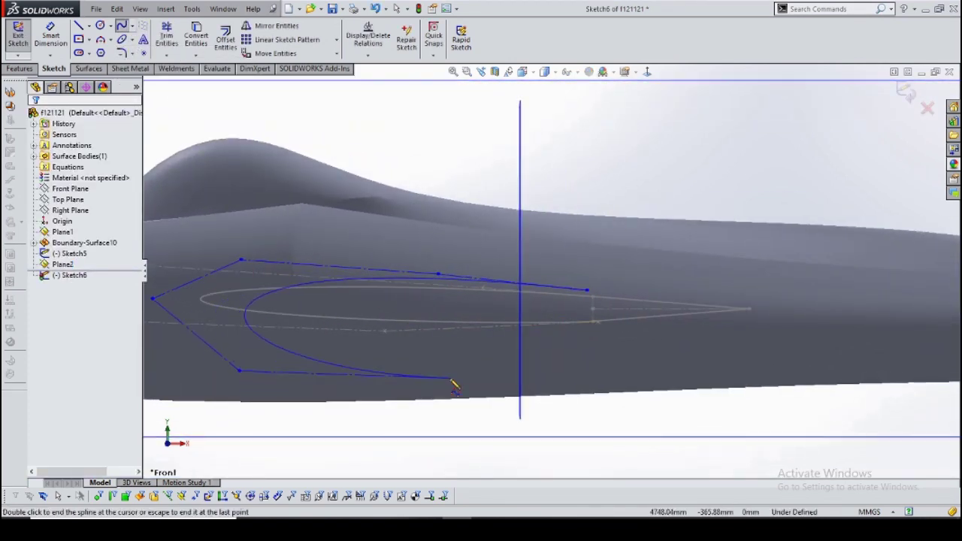
{"action": "left_click", "coordinate": [606, 149]}
{"action": "left_click", "coordinate": [78, 25]}
{"action": "left_click", "coordinate": [586, 291]}
{"action": "left_click", "coordinate": [586, 347]}
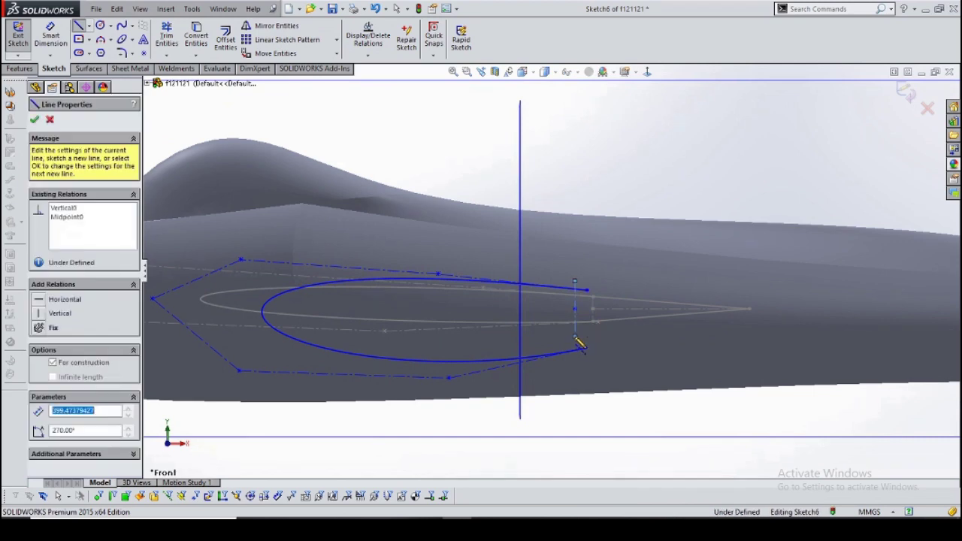
{"action": "key", "text": "Escape"}
{"action": "left_click_drag", "start_coordinate": [597, 282], "coordinate": [575, 300]}
{"action": "key", "text": "Escape"}
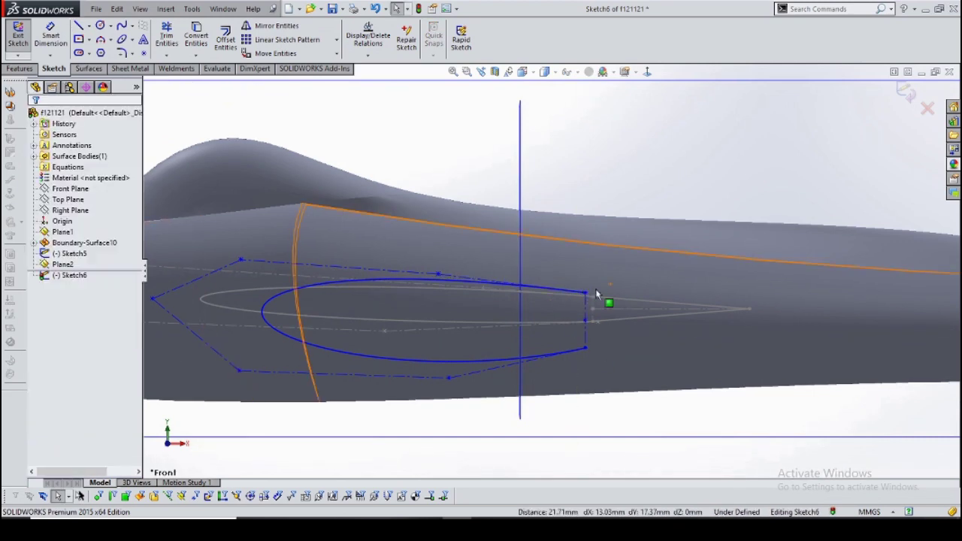
{"action": "left_click", "coordinate": [585, 297]}
{"action": "key", "text": "Escape"}
{"action": "key", "text": "f"}
Draw the tip line from the upper spline endpoint to the lower point.
{"action": "left_click", "coordinate": [79, 25]}
{"action": "scroll", "coordinate": [574, 296], "scroll_direction": "up", "scroll_amount": 4}
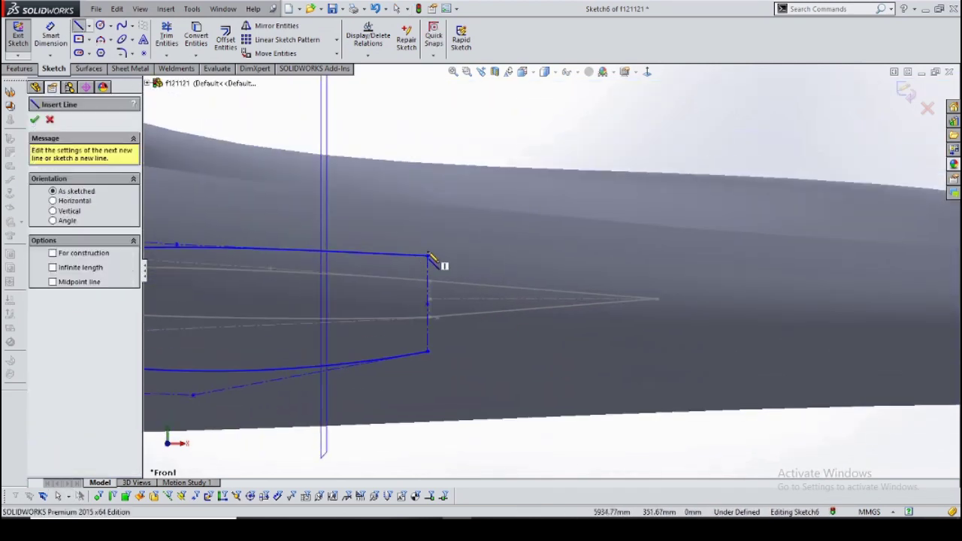
{"action": "left_click", "coordinate": [427, 257]}
{"action": "double_click", "coordinate": [427, 350]}
{"action": "key", "text": "Escape"}
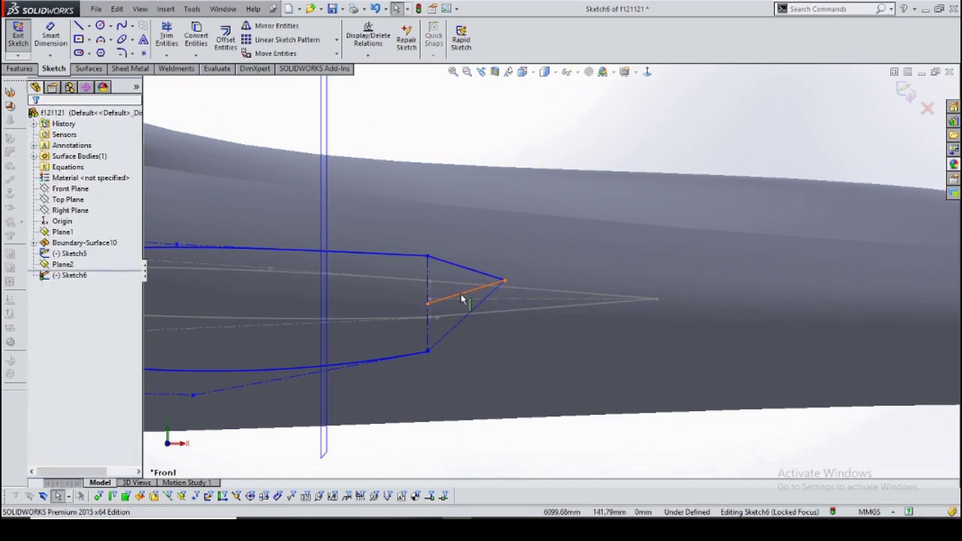
{"action": "left_click", "coordinate": [461, 294]}
{"action": "scroll", "coordinate": [505, 353], "scroll_direction": "down", "scroll_amount": 3}
{"action": "middle_click_drag", "start_coordinate": [505, 353], "coordinate": [359, 322]}
Drag spline control vertices to reshape the outline.
{"action": "left_click", "coordinate": [413, 297]}
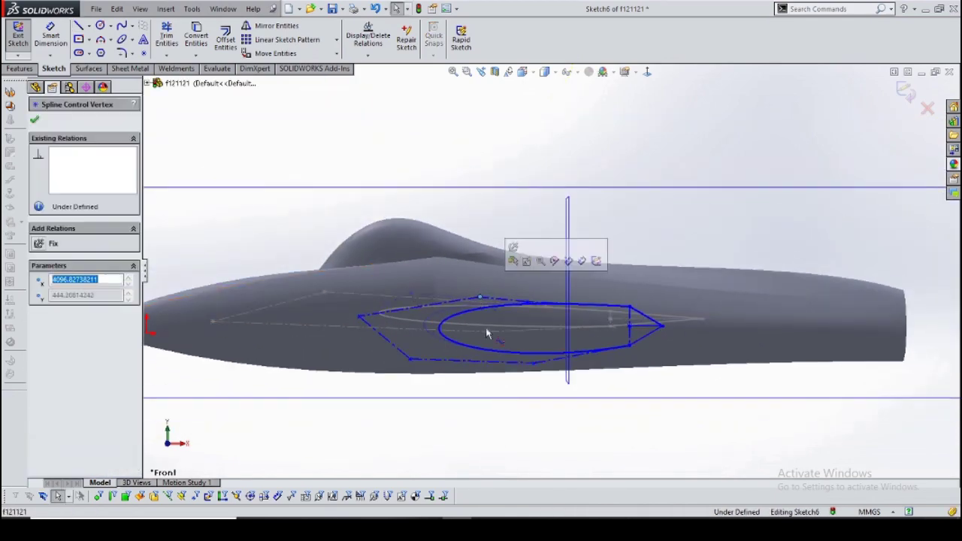
{"action": "middle_click_drag", "start_coordinate": [492, 333], "coordinate": [751, 353]}
{"action": "scroll", "coordinate": [461, 307], "scroll_direction": "up", "scroll_amount": 4}
{"action": "mouse_move", "coordinate": [461, 307]}
{"action": "middle_mouse_down"}
{"action": "mouse_move", "coordinate": [571, 250]}
{"action": "mouse_move", "coordinate": [526, 316]}
{"action": "middle_mouse_up"}
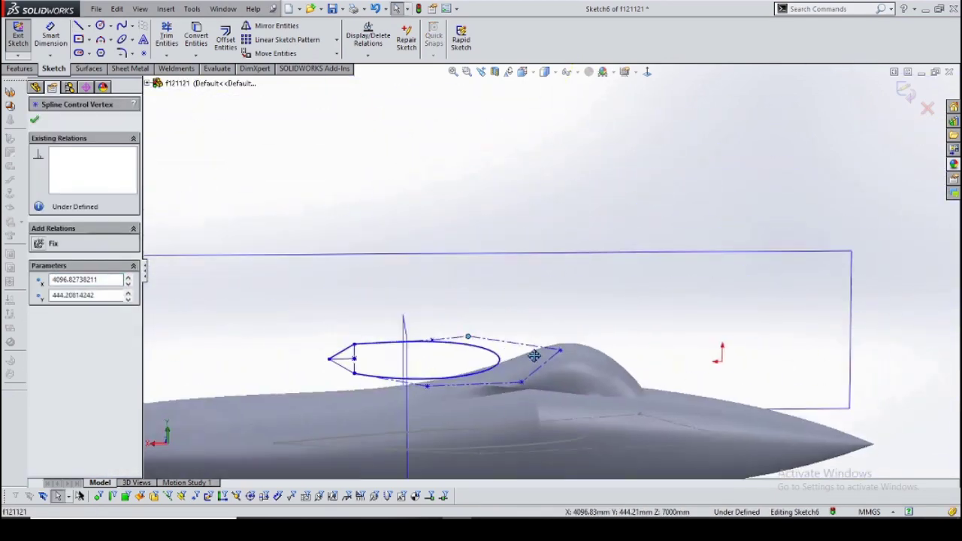
{"action": "scroll", "coordinate": [525, 316], "scroll_direction": "up", "scroll_amount": 3}
{"action": "left_click", "coordinate": [511, 346]}
{"action": "left_click", "coordinate": [546, 359]}
{"action": "scroll", "coordinate": [546, 359], "scroll_direction": "up", "scroll_amount": 1}
{"action": "mouse_move", "coordinate": [608, 301]}
{"action": "left_mouse_down"}
{"action": "mouse_move", "coordinate": [517, 324]}
{"action": "mouse_move", "coordinate": [402, 315]}
{"action": "mouse_move", "coordinate": [368, 344]}
{"action": "left_mouse_up"}
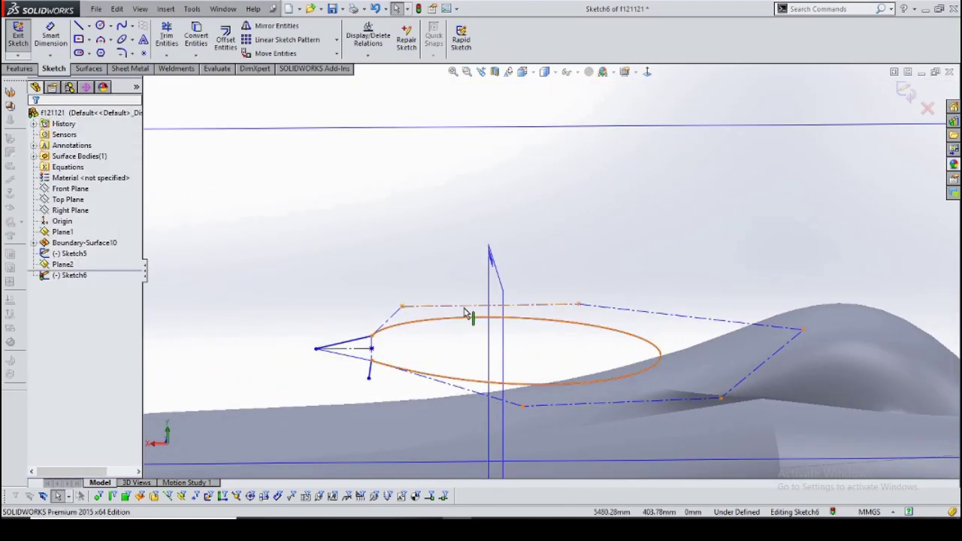
{"action": "left_click", "coordinate": [338, 340]}
{"action": "scroll", "coordinate": [421, 292], "scroll_direction": "up", "scroll_amount": 2}
{"action": "left_click_drag", "start_coordinate": [420, 290], "coordinate": [434, 317]}
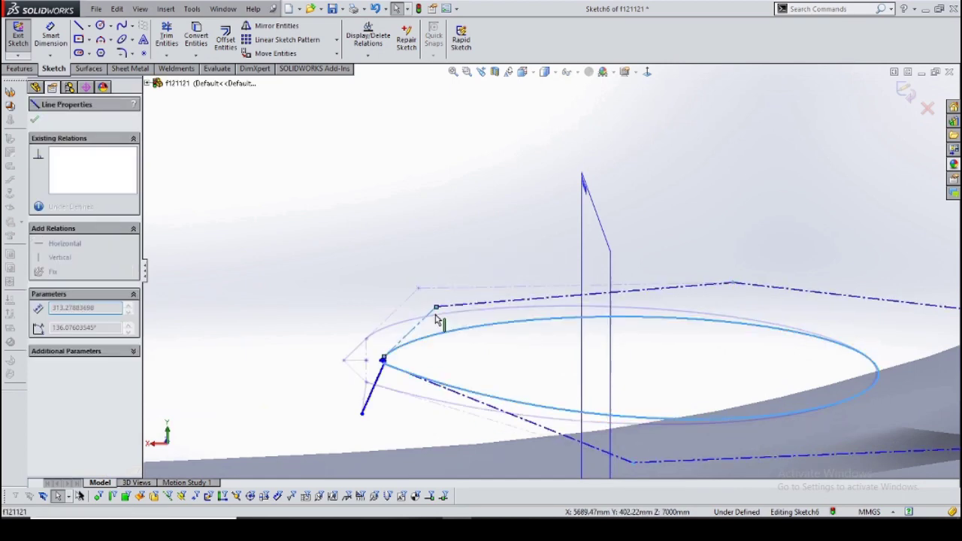
Delete a control vertex's relation, refine the spline curves, and exit Sketch6.
{"action": "left_click", "coordinate": [412, 314]}
{"action": "right_click", "coordinate": [82, 167]}
{"action": "left_click", "coordinate": [118, 172]}
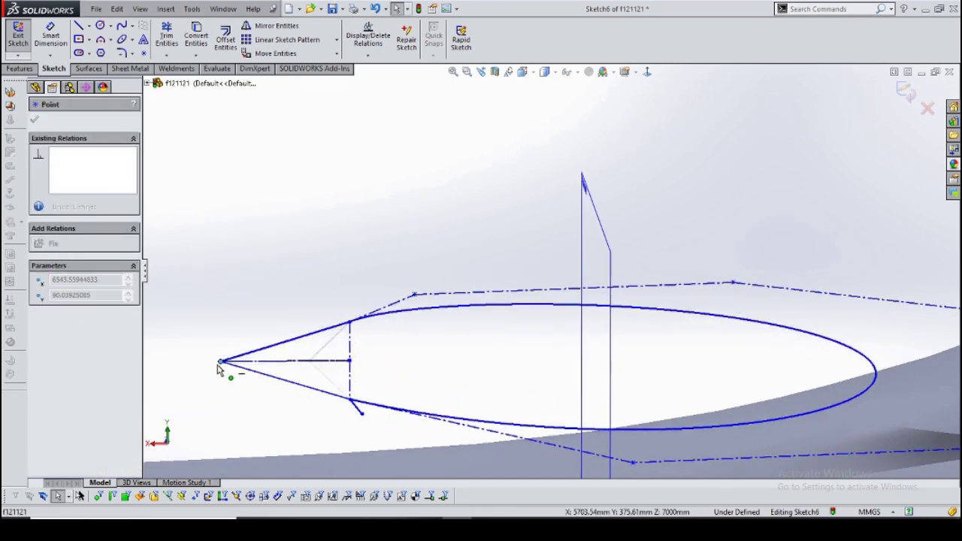
{"action": "scroll", "coordinate": [414, 296], "scroll_direction": "down", "scroll_amount": 3}
{"action": "left_click", "coordinate": [414, 296]}
{"action": "middle_click_drag", "start_coordinate": [429, 333], "coordinate": [569, 391]}
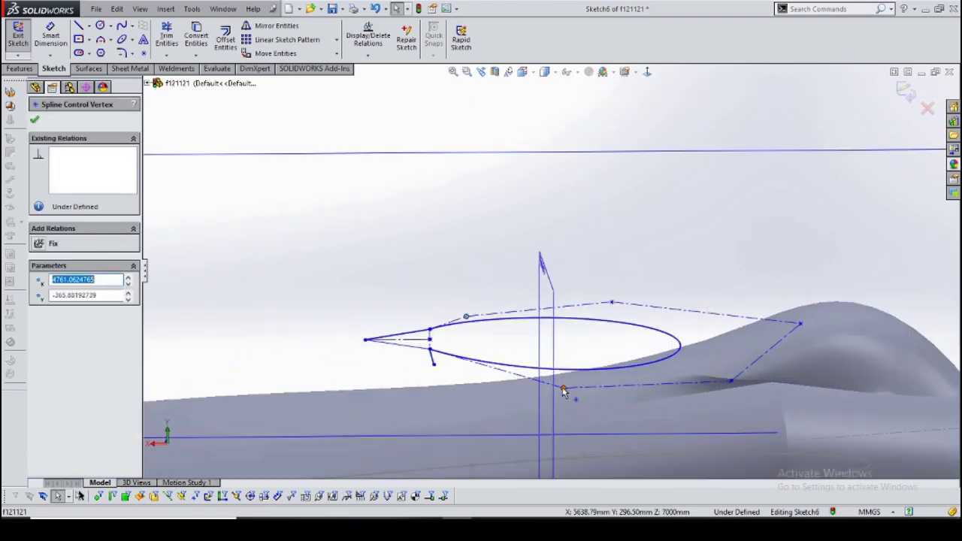
{"action": "left_click", "coordinate": [590, 300]}
{"action": "left_click_drag", "start_coordinate": [612, 302], "coordinate": [536, 314]}
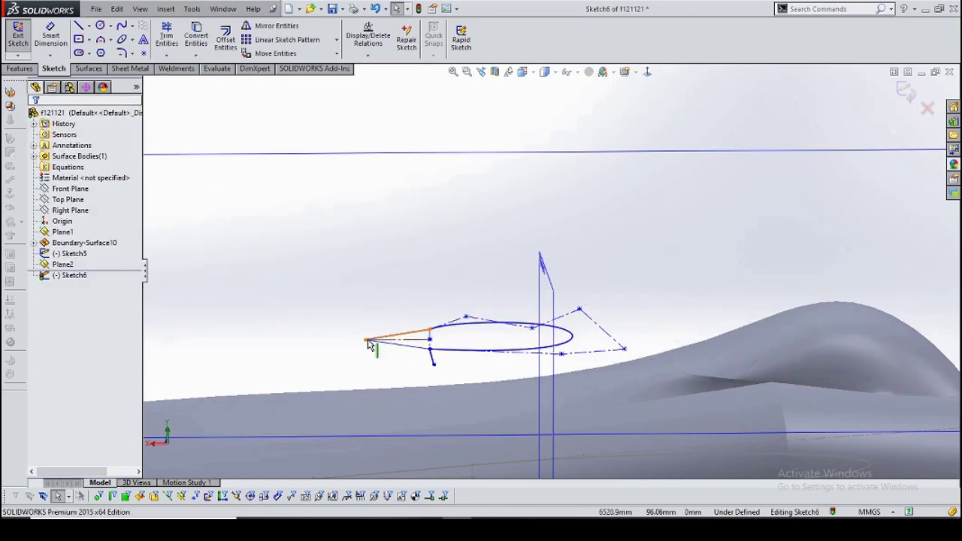
{"action": "left_click_drag", "start_coordinate": [365, 340], "coordinate": [388, 338]}
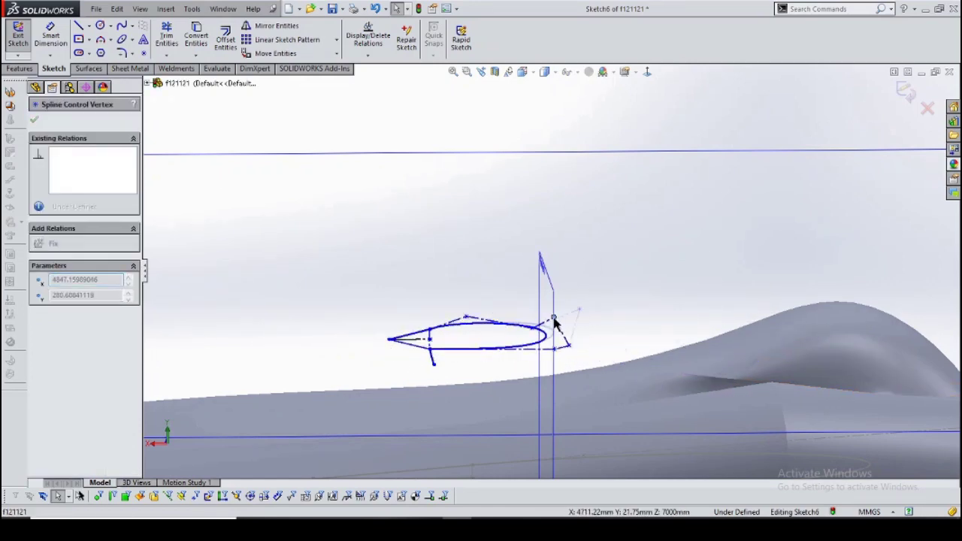
{"action": "left_click_drag", "start_coordinate": [501, 336], "coordinate": [467, 335]}
{"action": "left_click", "coordinate": [905, 90]}
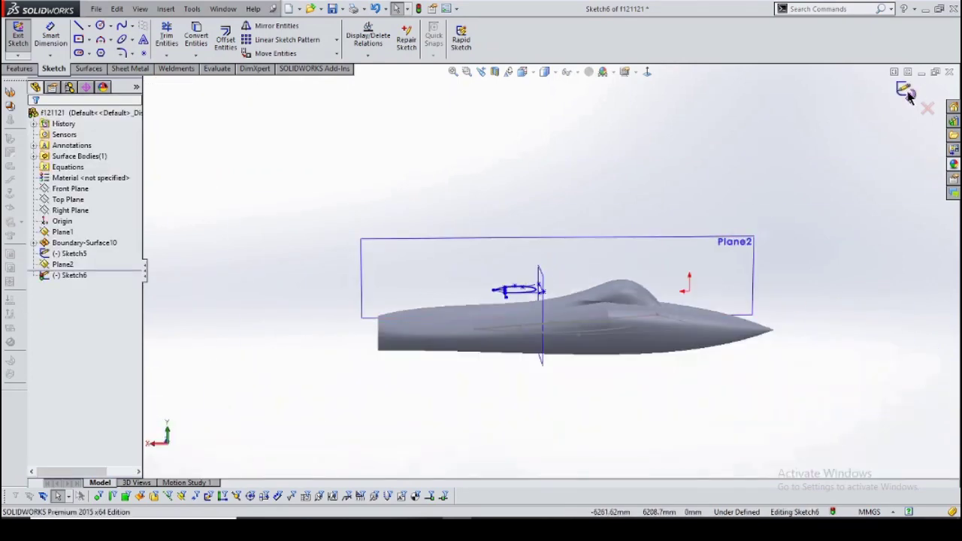
Create Plane3 referenced to the Front Plane.
{"action": "middle_click_drag", "start_coordinate": [661, 215], "coordinate": [288, 107]}
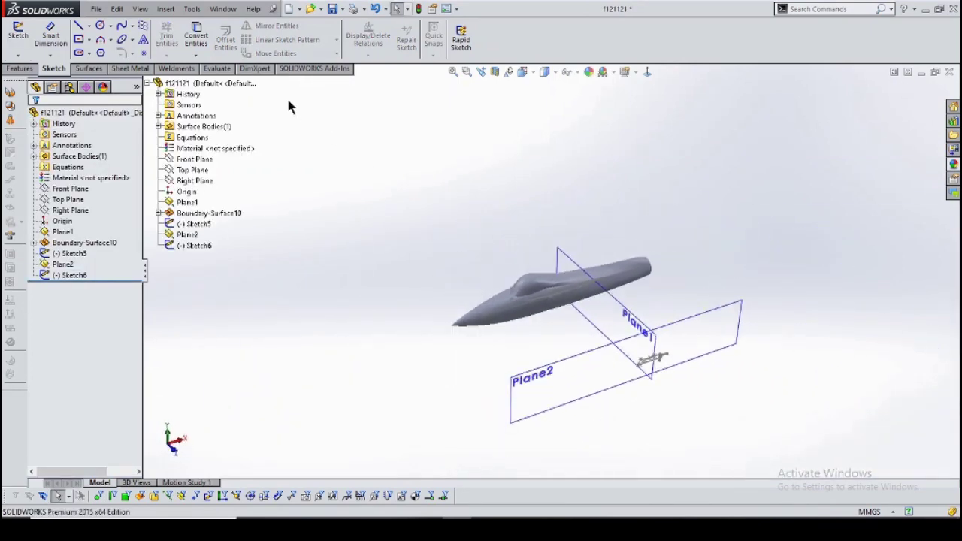
{"action": "left_click", "coordinate": [20, 69]}
{"action": "left_click", "coordinate": [473, 34]}
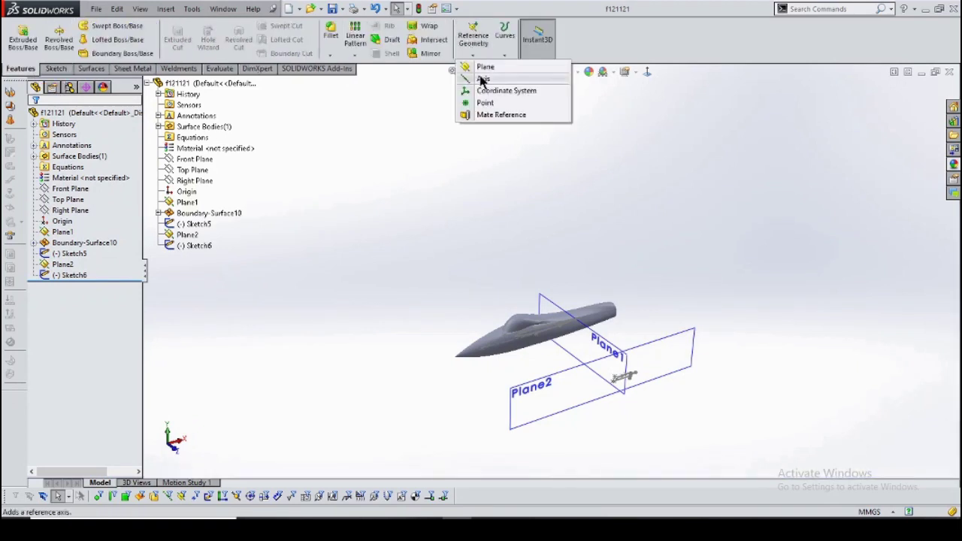
{"action": "left_click", "coordinate": [484, 66]}
{"action": "left_click", "coordinate": [195, 159]}
{"action": "left_click", "coordinate": [35, 119]}
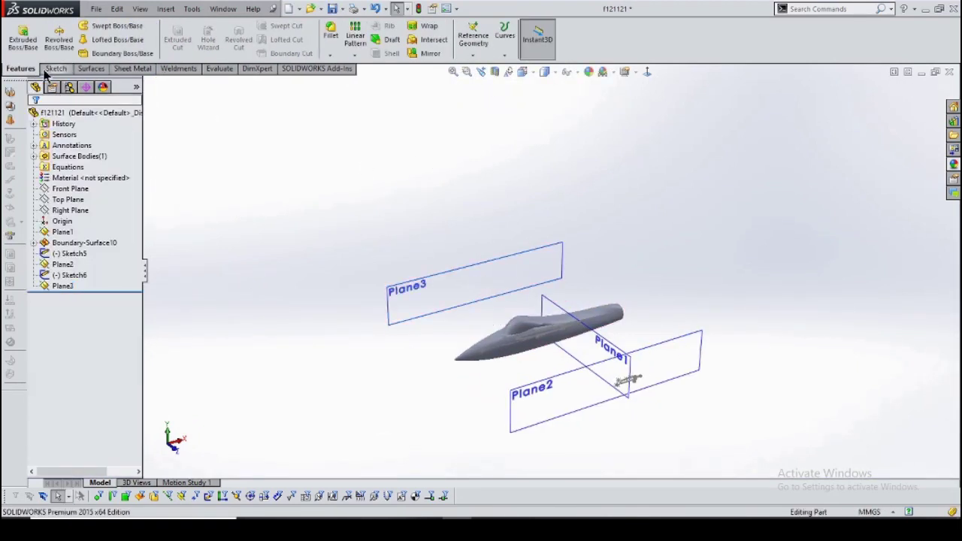
Sketch on Plane3 and convert the Sketch6 outline into Sketch7.
{"action": "left_click", "coordinate": [53, 69]}
{"action": "left_click", "coordinate": [18, 34]}
{"action": "left_click", "coordinate": [453, 275]}
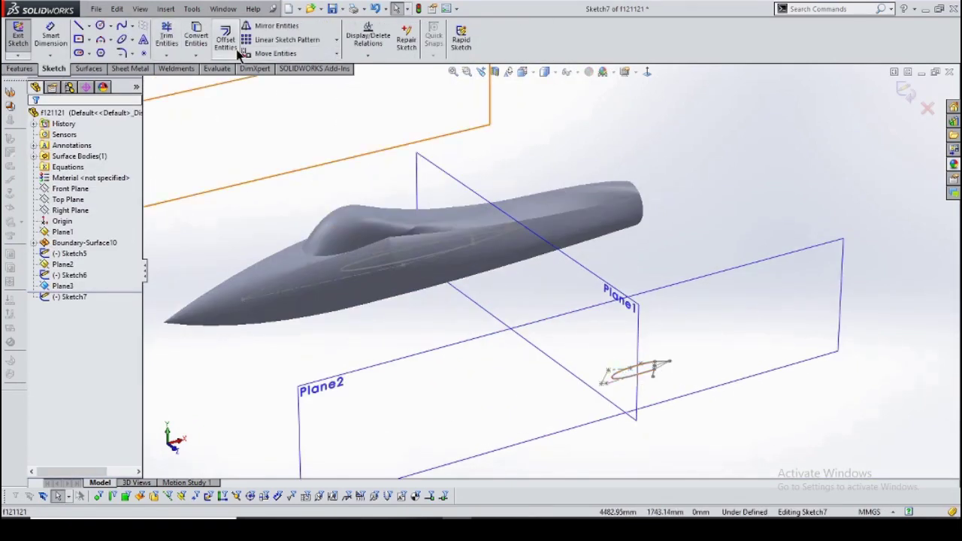
{"action": "left_click", "coordinate": [205, 57]}
{"action": "scroll", "coordinate": [644, 374], "scroll_direction": "down", "scroll_amount": 3}
{"action": "left_click", "coordinate": [640, 342]}
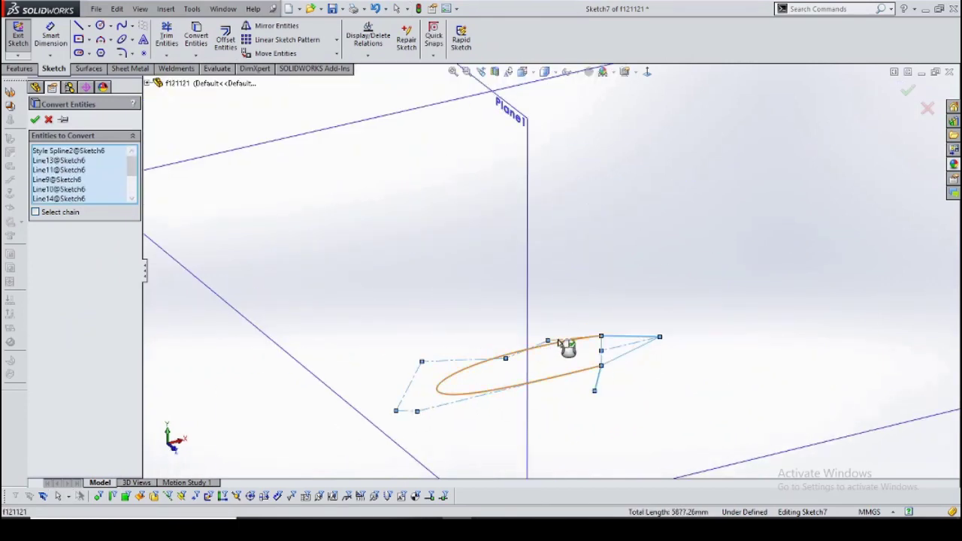
{"action": "left_click", "coordinate": [35, 119]}
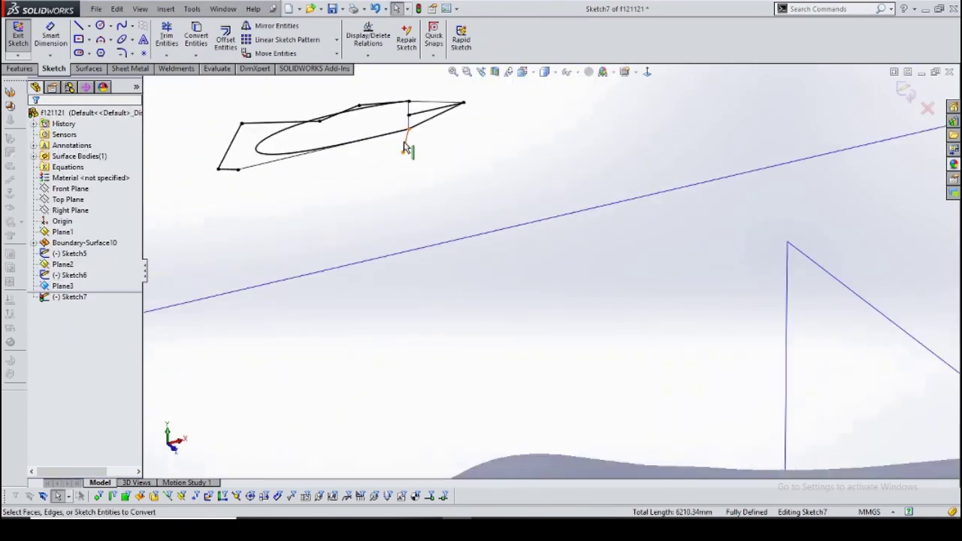
Delete the two stray straight lines from Sketch7.
{"action": "scroll", "coordinate": [601, 308], "scroll_direction": "down", "scroll_amount": 3}
{"action": "scroll", "coordinate": [601, 307], "scroll_direction": "down", "scroll_amount": 2}
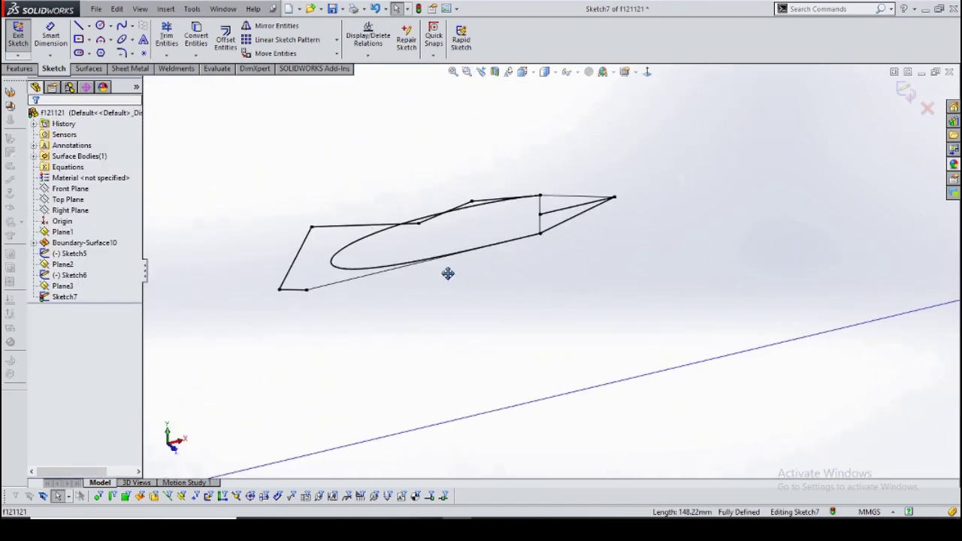
{"action": "scroll", "coordinate": [642, 234], "scroll_direction": "up", "scroll_amount": 4}
{"action": "scroll", "coordinate": [643, 234], "scroll_direction": "down", "scroll_amount": 5}
{"action": "left_click", "coordinate": [368, 368]}
{"action": "key", "text": "Delete"}
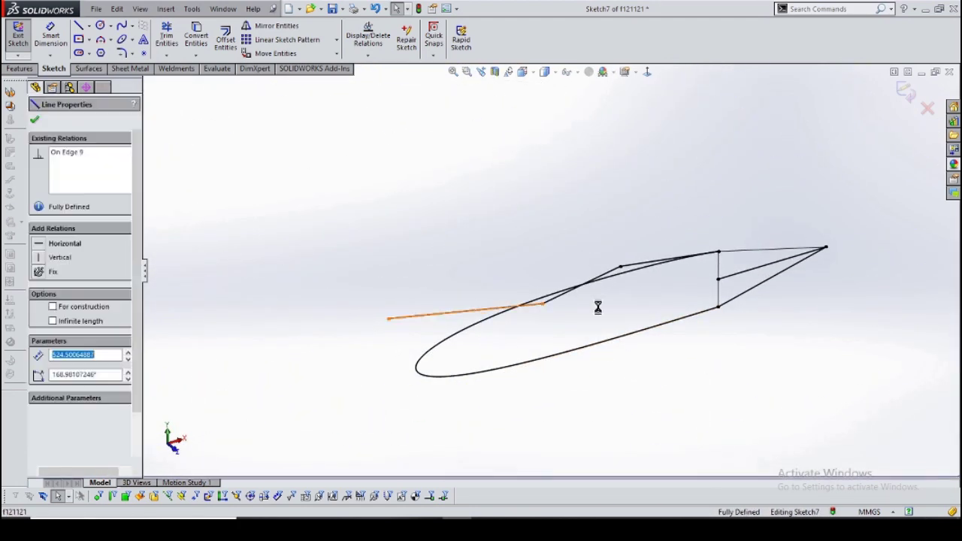
{"action": "key", "text": "Delete"}
{"action": "left_click", "coordinate": [774, 263]}
{"action": "key", "text": "Delete"}
{"action": "scroll", "coordinate": [725, 398], "scroll_direction": "up", "scroll_amount": 5}
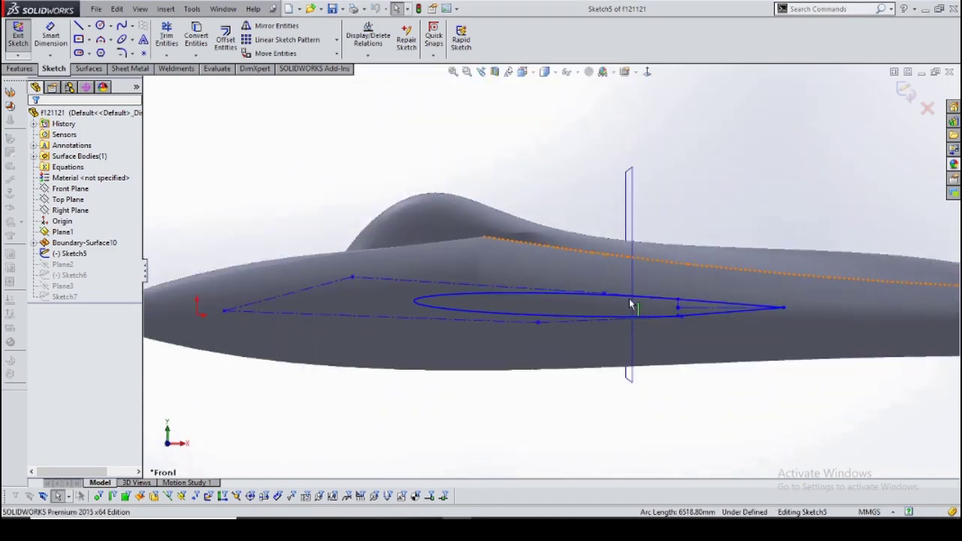
Edit Sketch5 and delete the Tangent relation on the upper nose line of the spline.
{"action": "left_click", "coordinate": [675, 306]}
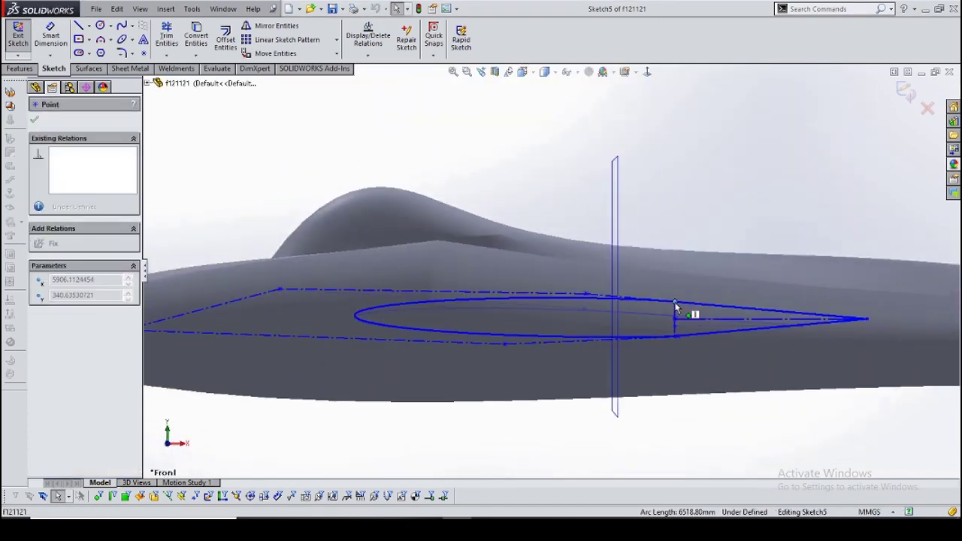
{"action": "left_click", "coordinate": [667, 312]}
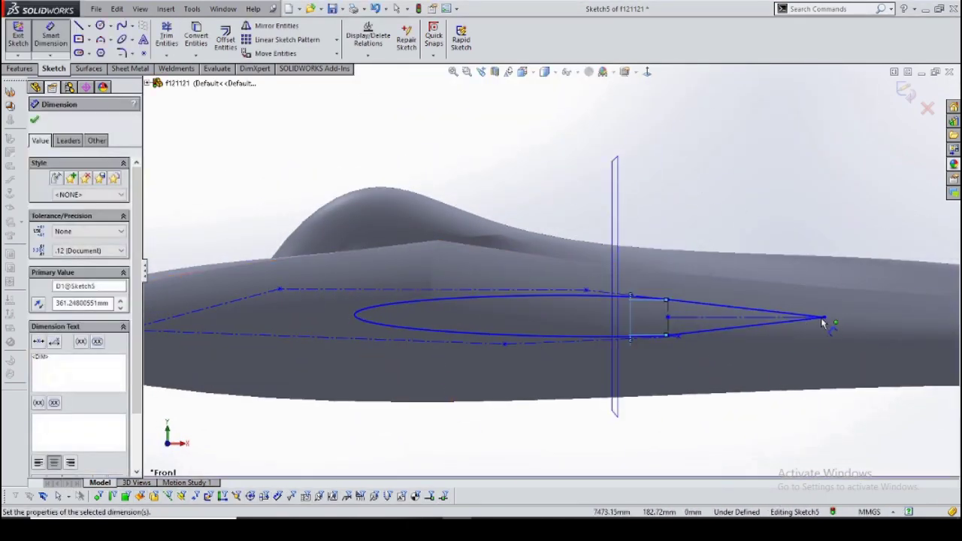
{"action": "left_click", "coordinate": [803, 322]}
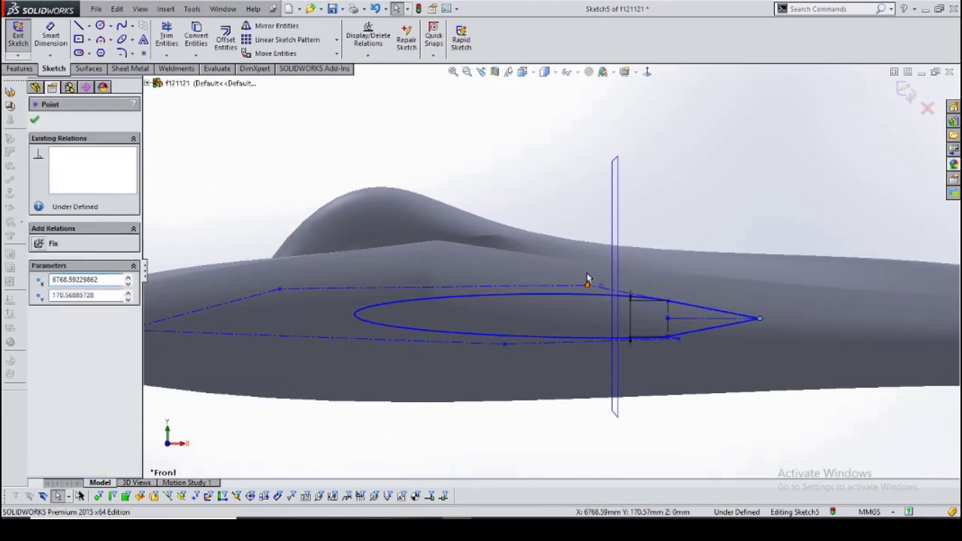
{"action": "key", "text": "z"}
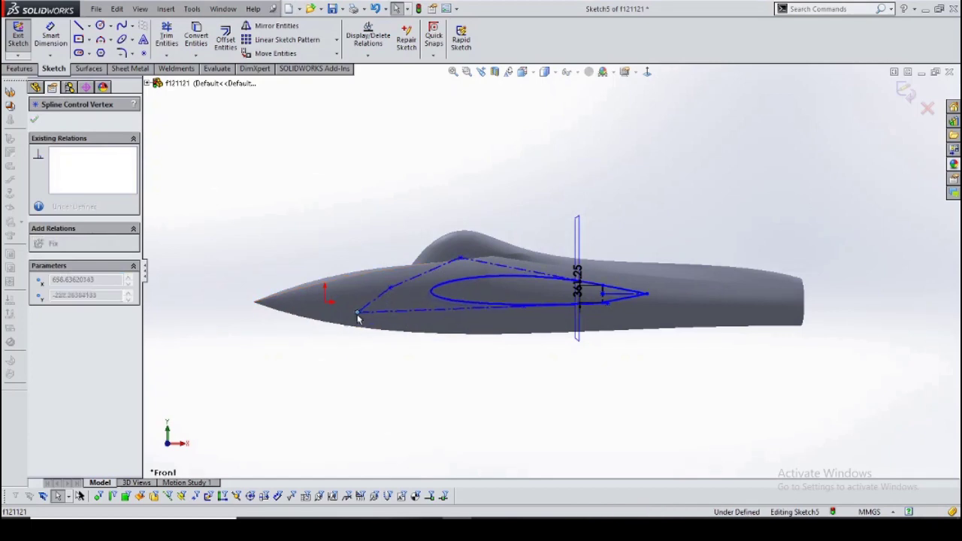
{"action": "scroll", "coordinate": [522, 354], "scroll_direction": "up", "scroll_amount": 3}
{"action": "left_click", "coordinate": [334, 318]}
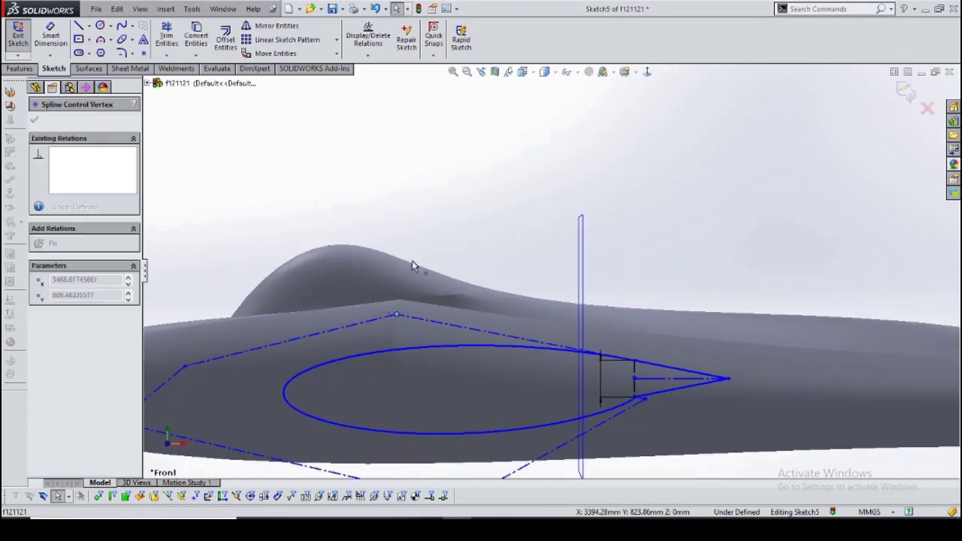
{"action": "left_click", "coordinate": [667, 378]}
{"action": "left_click", "coordinate": [90, 173]}
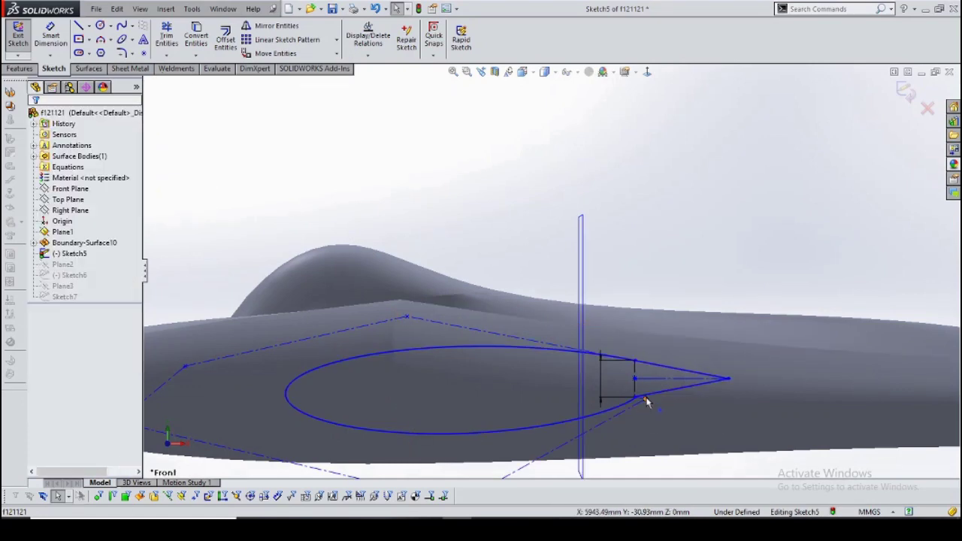
Drag spline control vertices to reshape the sponson curve.
{"action": "left_click_drag", "start_coordinate": [504, 475], "coordinate": [511, 469]}
{"action": "left_click_drag", "start_coordinate": [548, 302], "coordinate": [553, 287]}
{"action": "scroll", "coordinate": [406, 349], "scroll_direction": "up", "scroll_amount": 1}
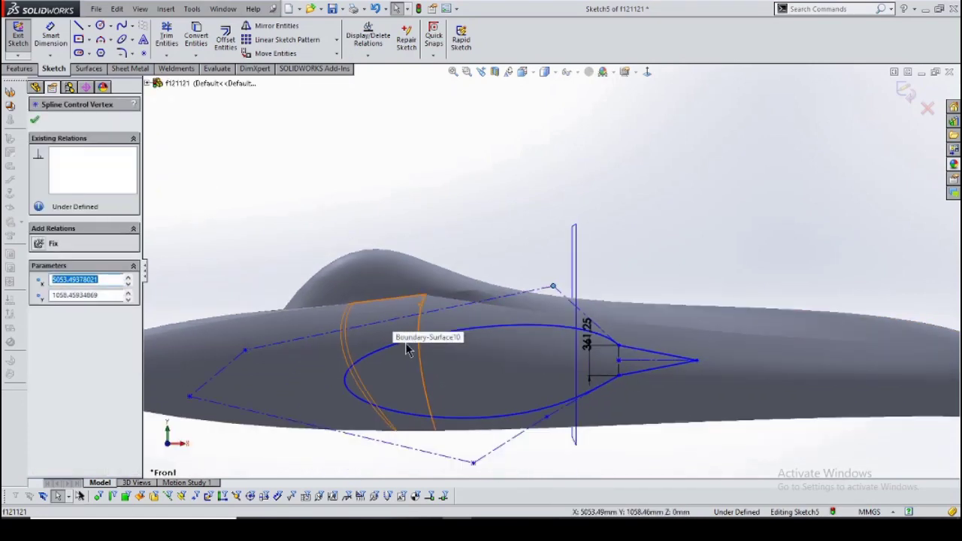
{"action": "scroll", "coordinate": [313, 362], "scroll_direction": "up", "scroll_amount": 2}
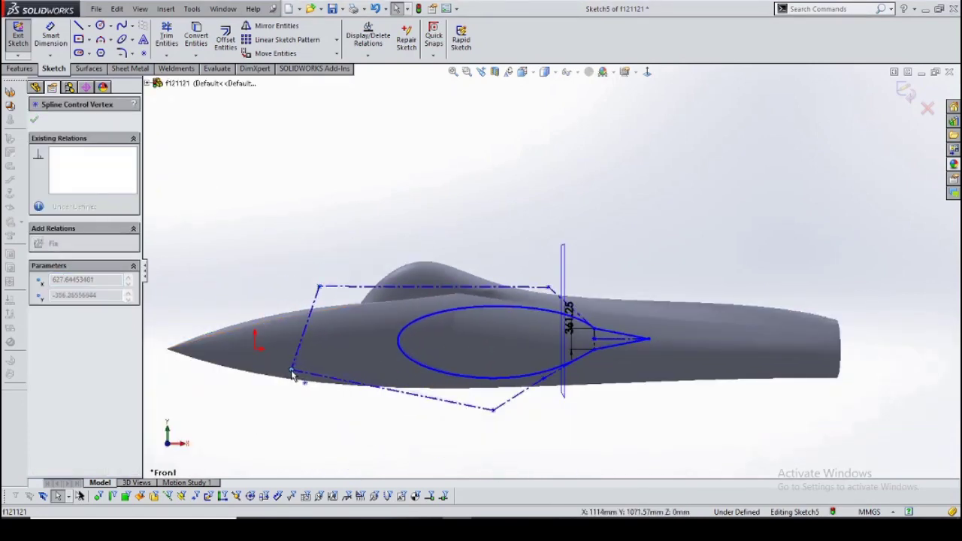
{"action": "key", "text": "Escape"}
{"action": "scroll", "coordinate": [578, 322], "scroll_direction": "down", "scroll_amount": 2}
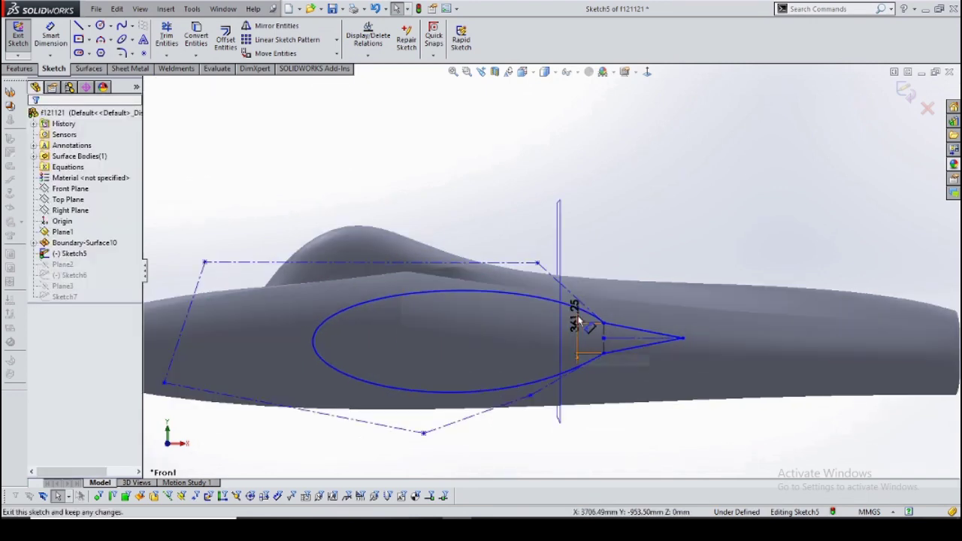
Pull the spline tip back toward the hull, shift the vertical construction line, and exit Sketch5.
{"action": "left_click_drag", "start_coordinate": [602, 358], "coordinate": [609, 386]}
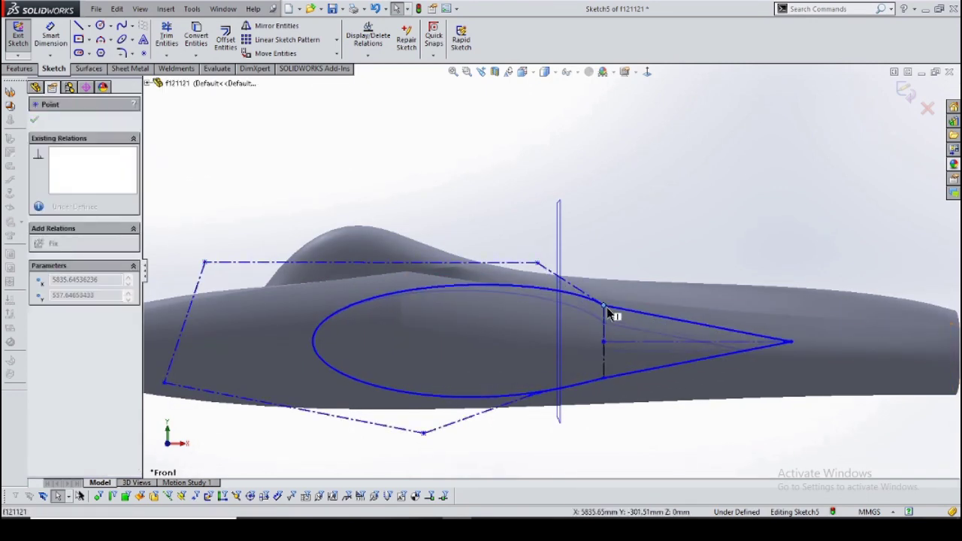
{"action": "left_click", "coordinate": [441, 155]}
{"action": "left_click_drag", "start_coordinate": [780, 343], "coordinate": [730, 347]}
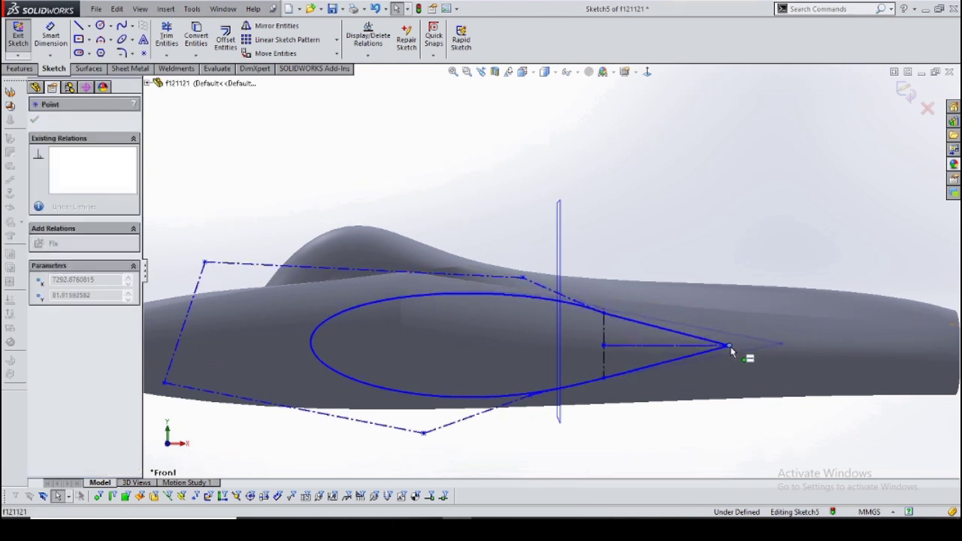
{"action": "left_click", "coordinate": [604, 330]}
{"action": "left_click", "coordinate": [364, 341]}
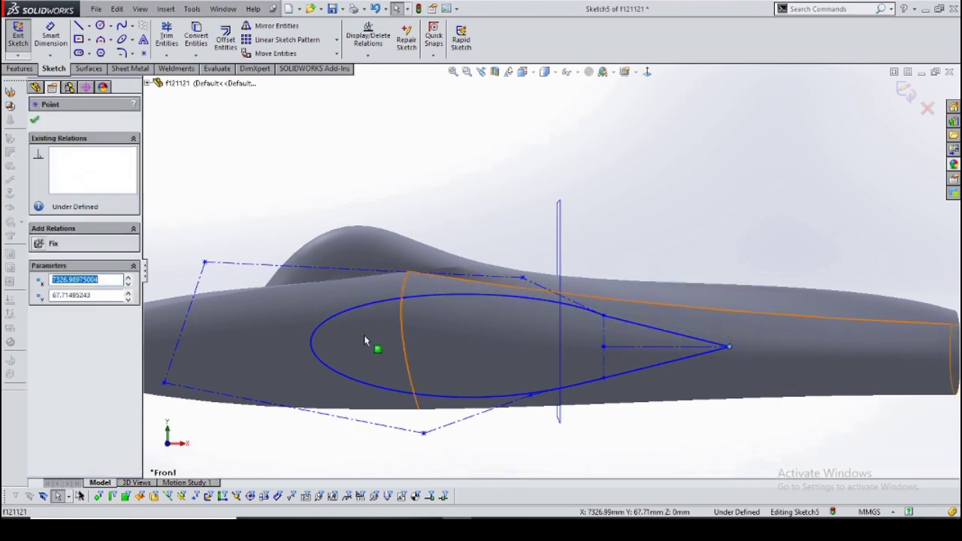
{"action": "left_click_drag", "start_coordinate": [604, 333], "coordinate": [638, 333]}
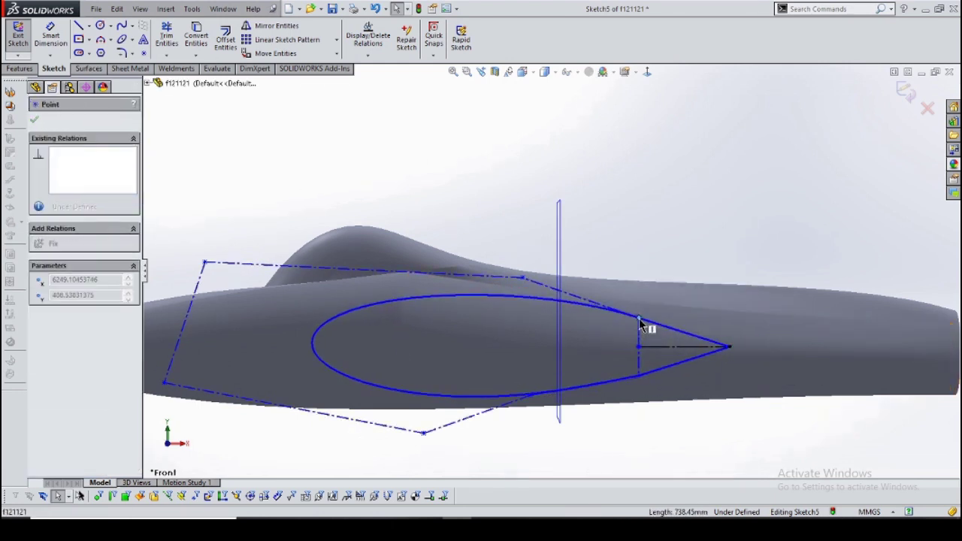
{"action": "key", "text": "ctrl+b"}
{"action": "mouse_move", "coordinate": [744, 218]}
{"action": "middle_mouse_down"}
{"action": "mouse_move", "coordinate": [618, 221]}
{"action": "mouse_move", "coordinate": [591, 267]}
{"action": "middle_mouse_up"}
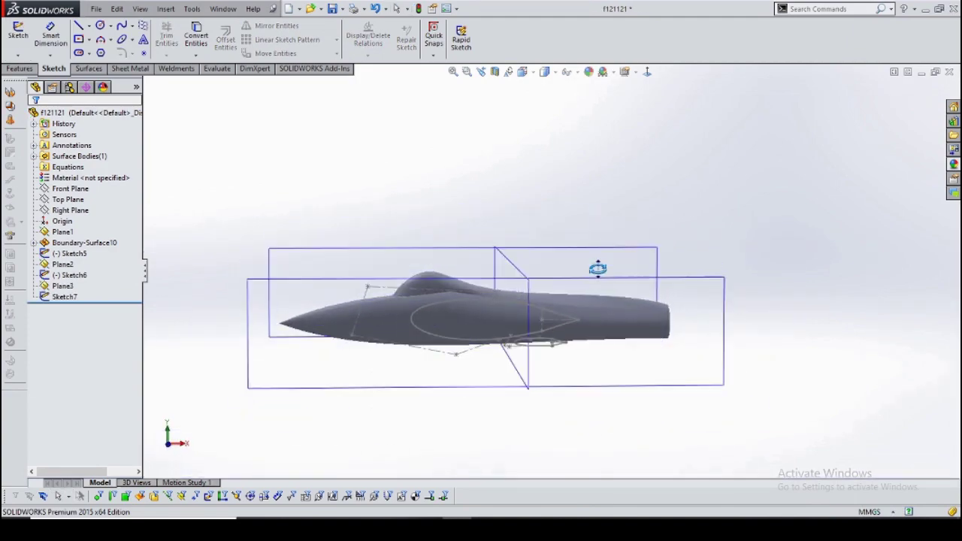
Edit Sketch6 and drag the line endpoint to reshape the small airfoil profile.
{"action": "left_click", "coordinate": [505, 346]}
{"action": "left_click", "coordinate": [493, 339]}
{"action": "scroll", "coordinate": [569, 289], "scroll_direction": "up", "scroll_amount": 5}
{"action": "left_click", "coordinate": [519, 304]}
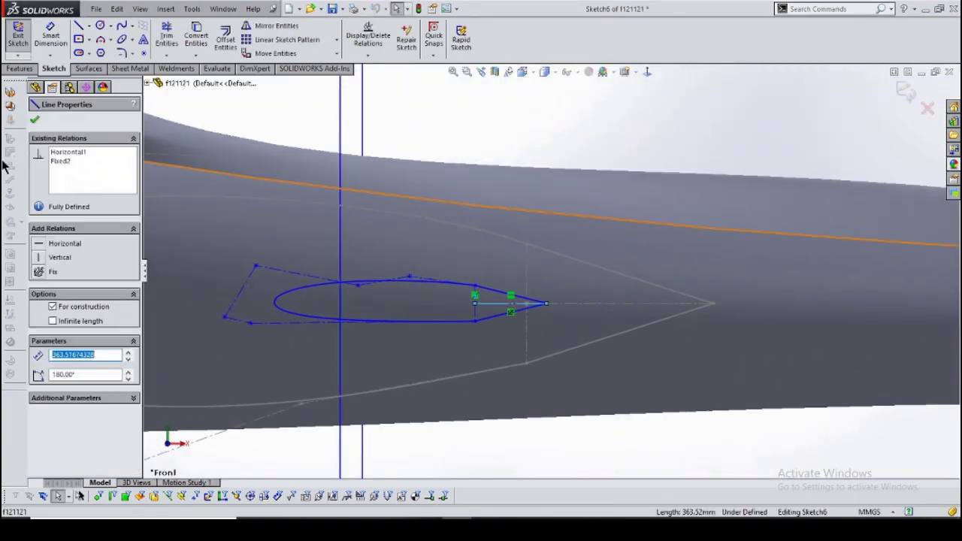
{"action": "left_click_drag", "start_coordinate": [545, 311], "coordinate": [609, 297]}
{"action": "mouse_move", "coordinate": [686, 304]}
{"action": "middle_mouse_down"}
{"action": "mouse_move", "coordinate": [483, 290]}
{"action": "mouse_move", "coordinate": [584, 332]}
{"action": "middle_mouse_up"}
{"action": "left_click", "coordinate": [579, 313]}
{"action": "key", "text": "Escape"}
{"action": "key", "text": "ctrl+8"}
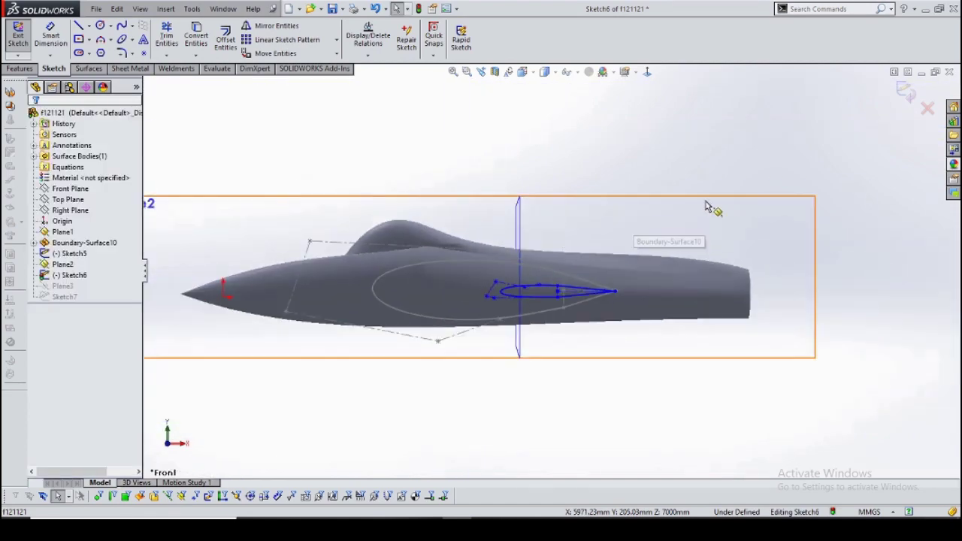
Orbit out to show all planes and open the Reference Geometry dropdown on the Features tab.
{"action": "mouse_move", "coordinate": [580, 165]}
{"action": "middle_mouse_down"}
{"action": "mouse_move", "coordinate": [504, 243]}
{"action": "mouse_move", "coordinate": [483, 198]}
{"action": "mouse_move", "coordinate": [545, 294]}
{"action": "middle_mouse_up"}
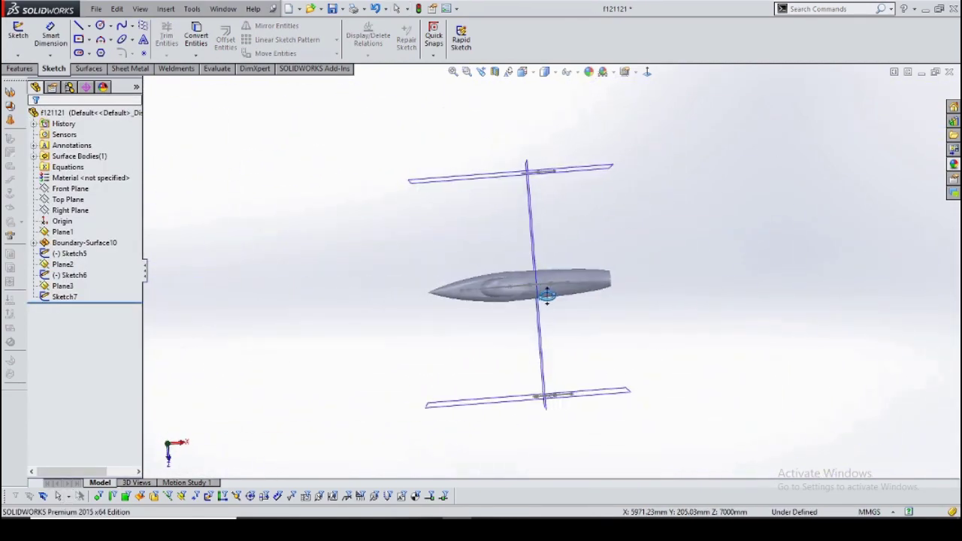
{"action": "scroll", "coordinate": [624, 340], "scroll_direction": "up", "scroll_amount": 5}
{"action": "middle_click_drag", "start_coordinate": [623, 341], "coordinate": [526, 225]}
{"action": "left_click", "coordinate": [20, 69]}
{"action": "left_click", "coordinate": [456, 51]}
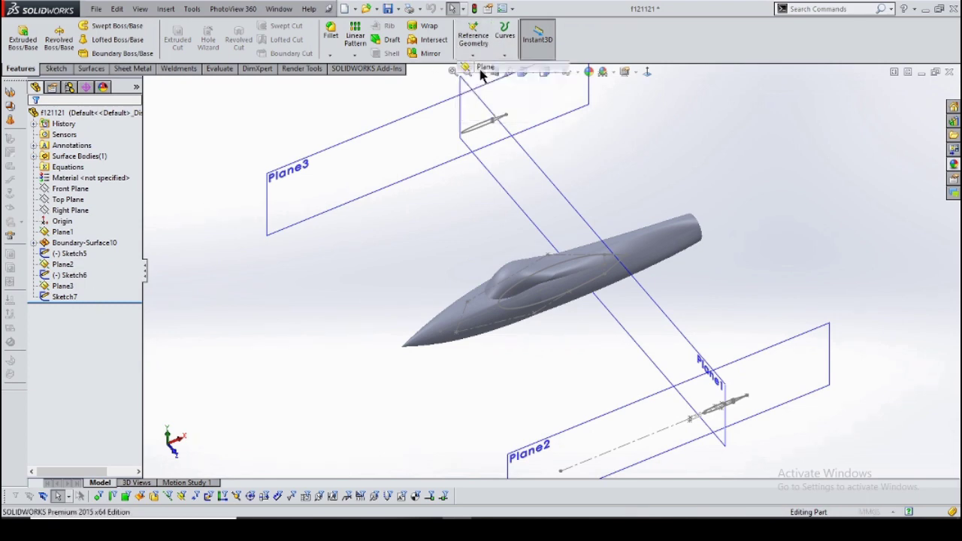
Create Plane4 offset 100 from the Front Plane through the hull.
{"action": "left_click", "coordinate": [484, 67]}
{"action": "left_click", "coordinate": [195, 159]}
{"action": "type", "text": "100"}
{"action": "key", "text": "Return"}
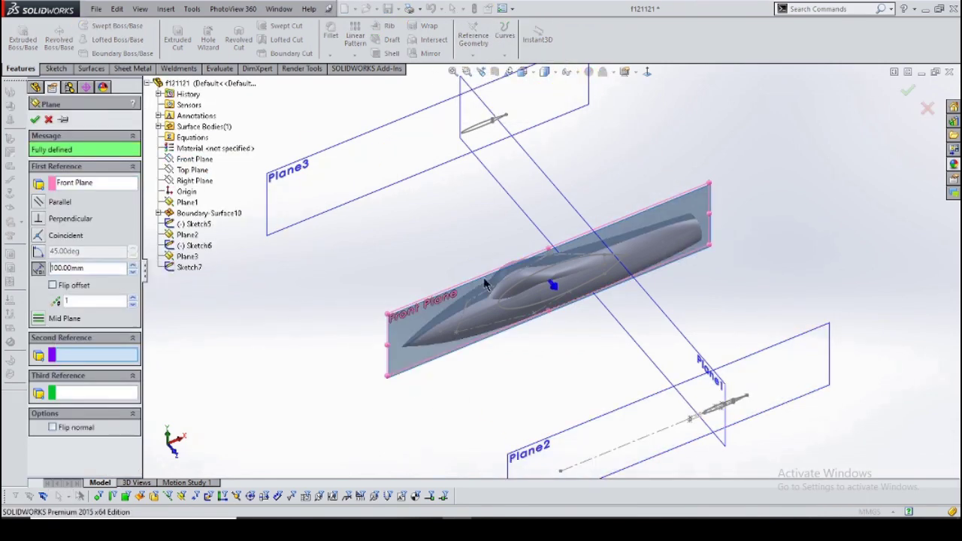
{"action": "middle_click_drag", "start_coordinate": [483, 277], "coordinate": [67, 280]}
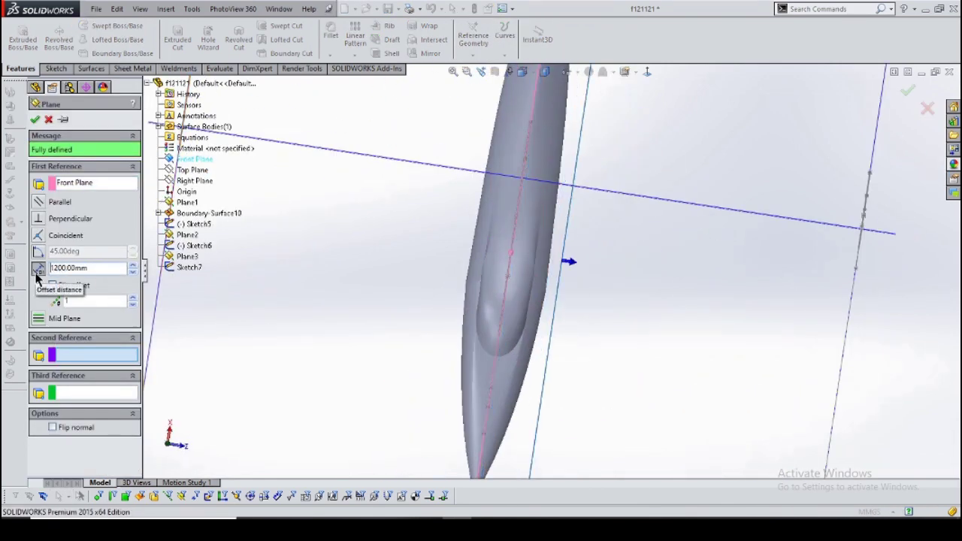
{"action": "left_click", "coordinate": [35, 121]}
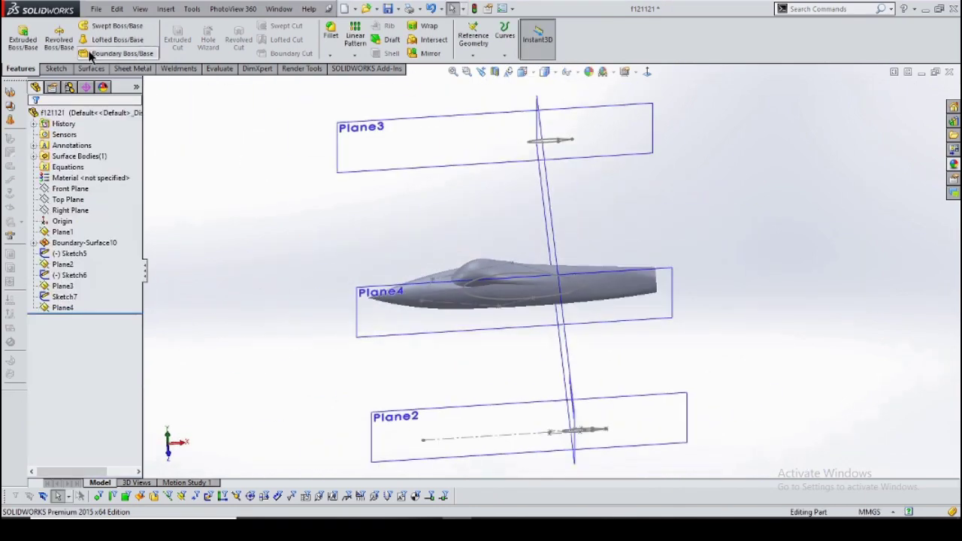
{"action": "middle_click_drag", "start_coordinate": [470, 320], "coordinate": [536, 444]}
{"action": "left_click", "coordinate": [54, 68]}
Start a new sketch on Plane4 and view it face-on.
{"action": "left_click", "coordinate": [18, 34]}
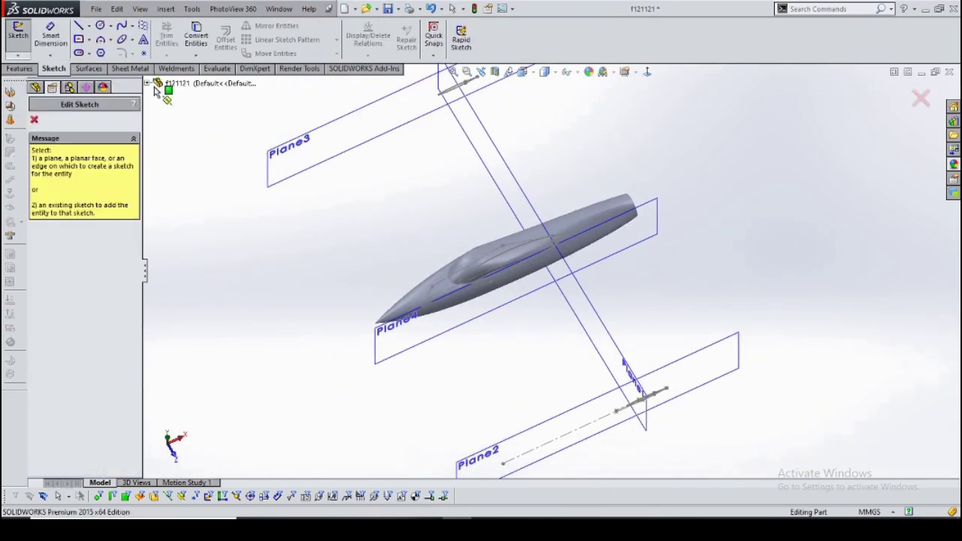
{"action": "left_click", "coordinate": [198, 172]}
{"action": "key", "text": "space"}
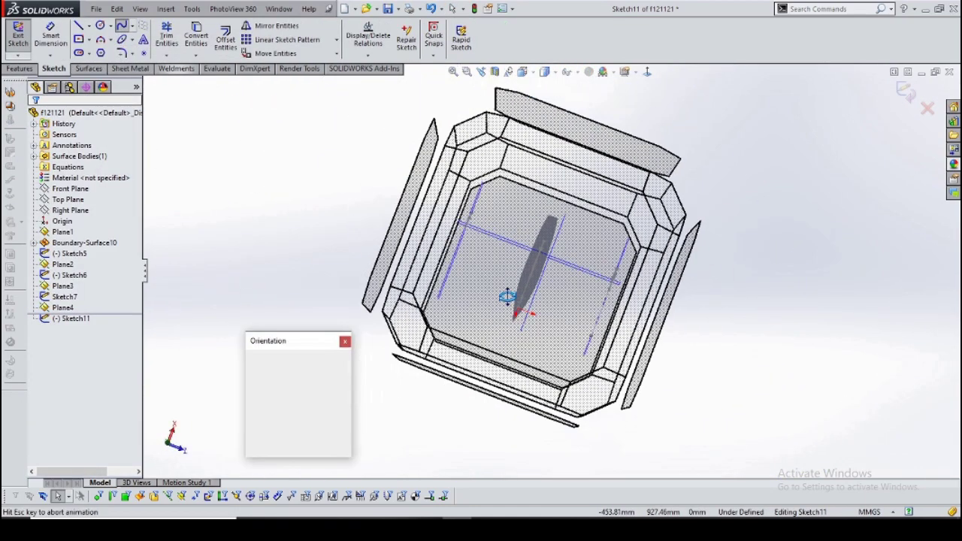
{"action": "left_click", "coordinate": [508, 293]}
{"action": "scroll", "coordinate": [500, 337], "scroll_direction": "down", "scroll_amount": 5}
{"action": "mouse_move", "coordinate": [500, 338]}
{"action": "middle_mouse_down"}
{"action": "mouse_move", "coordinate": [466, 251]}
{"action": "mouse_move", "coordinate": [526, 425]}
{"action": "mouse_move", "coordinate": [387, 247]}
{"action": "middle_mouse_up"}
Draw a centerline along the fuselage.
{"action": "left_click", "coordinate": [80, 30]}
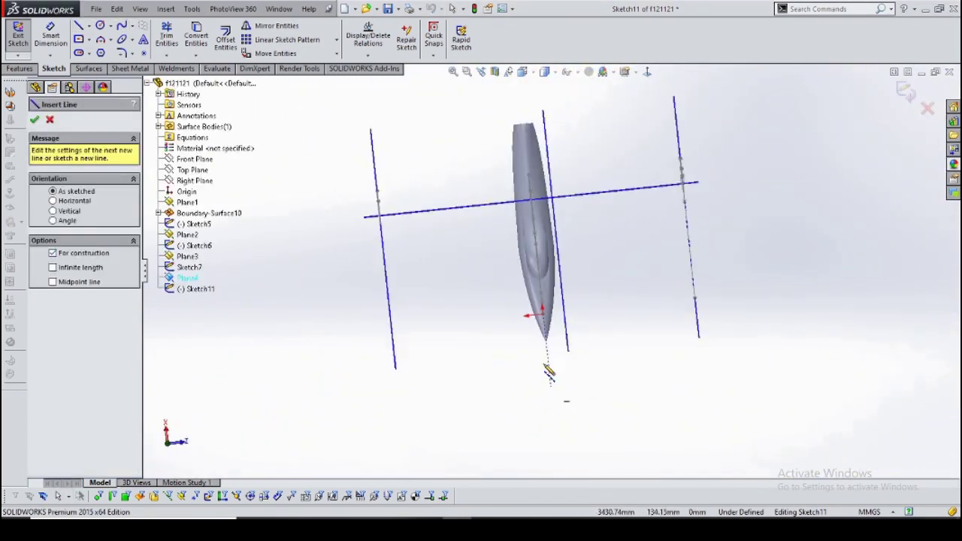
{"action": "left_click_drag", "start_coordinate": [528, 98], "coordinate": [547, 375]}
{"action": "scroll", "coordinate": [547, 375], "scroll_direction": "up", "scroll_amount": 3}
{"action": "scroll", "coordinate": [547, 376], "scroll_direction": "down", "scroll_amount": 3}
{"action": "key", "text": "Escape"}
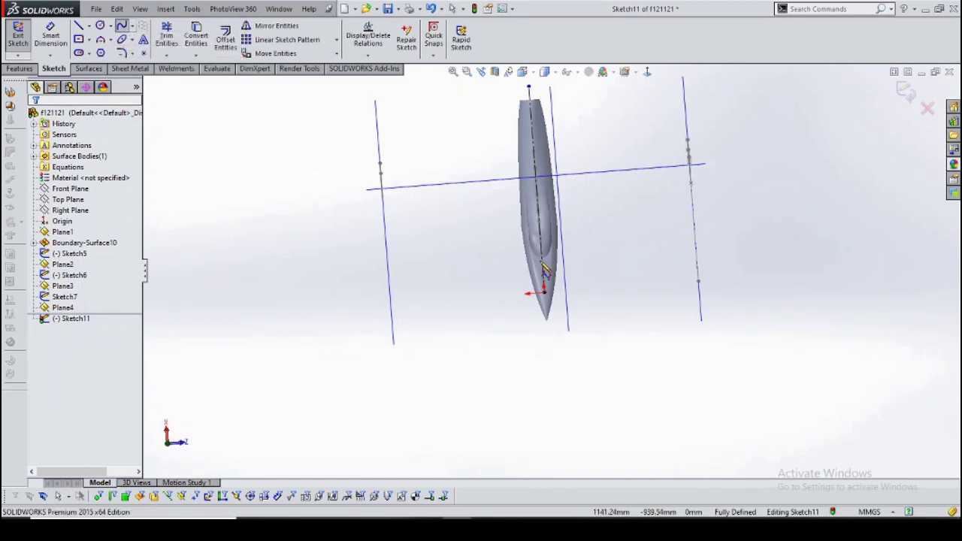
{"action": "scroll", "coordinate": [544, 270], "scroll_direction": "up", "scroll_amount": 5}
{"action": "scroll", "coordinate": [511, 316], "scroll_direction": "down", "scroll_amount": 4}
Draw a three-point spline starting on the fuselage centerline.
{"action": "left_click", "coordinate": [509, 350]}
{"action": "scroll", "coordinate": [591, 337], "scroll_direction": "up", "scroll_amount": 2}
{"action": "left_click", "coordinate": [581, 362]}
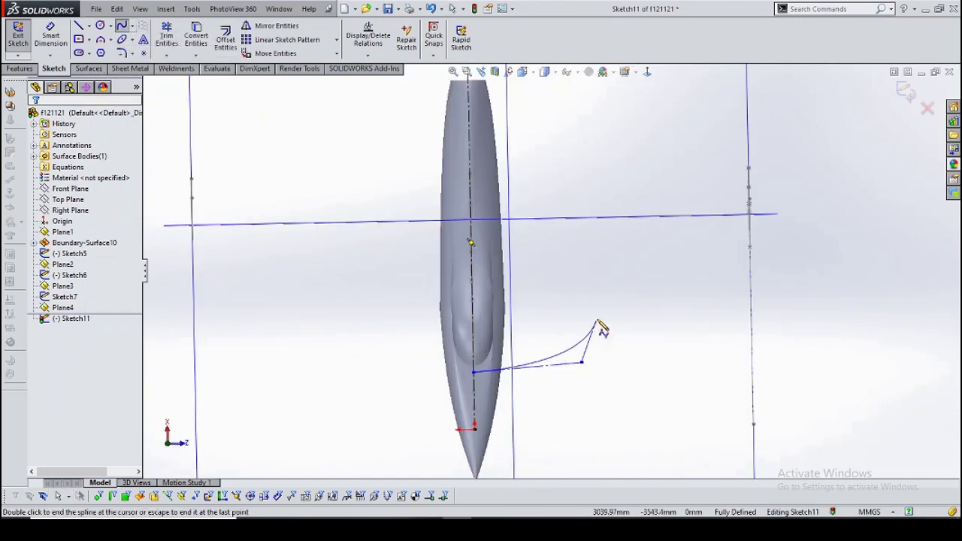
{"action": "scroll", "coordinate": [721, 263], "scroll_direction": "up", "scroll_amount": 3}
{"action": "middle_click_drag", "start_coordinate": [736, 260], "coordinate": [718, 208]}
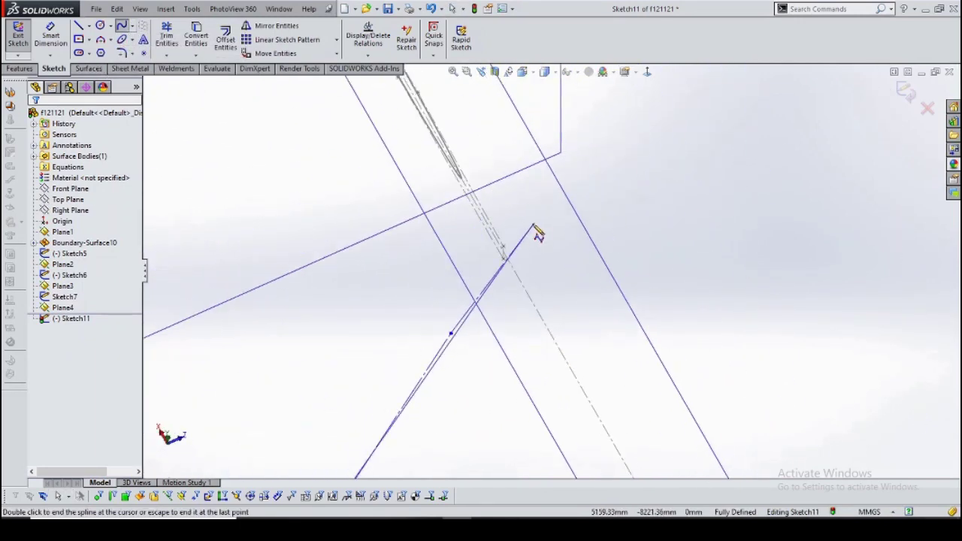
{"action": "double_click", "coordinate": [538, 233]}
{"action": "mouse_move", "coordinate": [513, 253]}
{"action": "middle_mouse_down"}
{"action": "mouse_move", "coordinate": [386, 208]}
{"action": "mouse_move", "coordinate": [419, 305]}
{"action": "mouse_move", "coordinate": [500, 275]}
{"action": "middle_mouse_up"}
{"action": "left_click", "coordinate": [386, 208]}
{"action": "left_click", "coordinate": [578, 285]}
Raise the spline's control vertices to reshape the curve in a face-on view.
{"action": "key", "text": "space"}
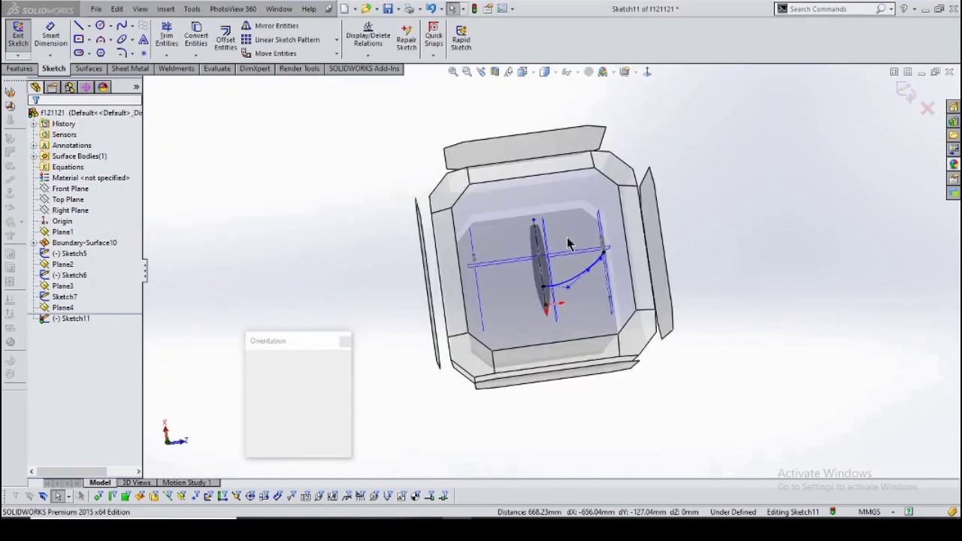
{"action": "key", "text": "ctrl+8"}
{"action": "left_click_drag", "start_coordinate": [567, 407], "coordinate": [529, 310]}
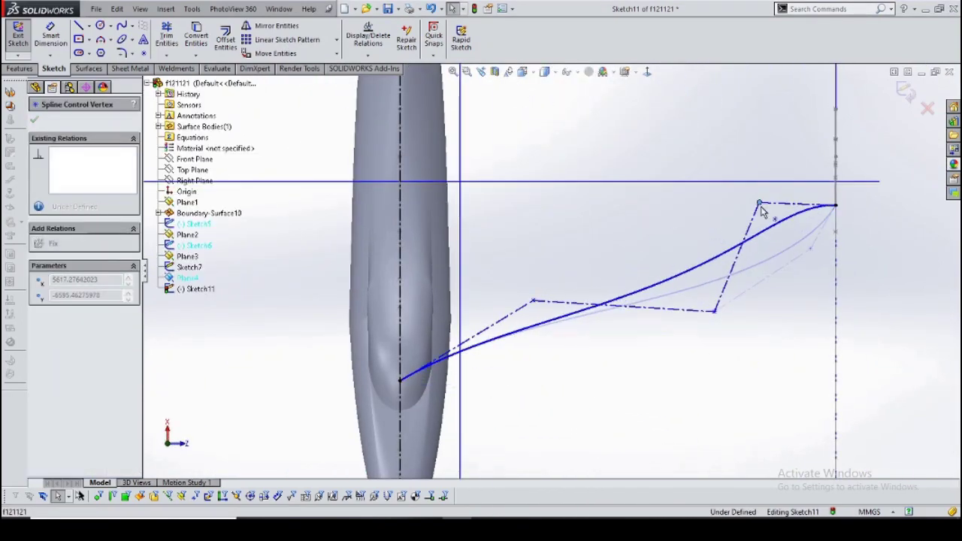
{"action": "scroll", "coordinate": [622, 267], "scroll_direction": "up", "scroll_amount": 3}
{"action": "scroll", "coordinate": [648, 318], "scroll_direction": "down", "scroll_amount": 3}
{"action": "left_click", "coordinate": [580, 367]}
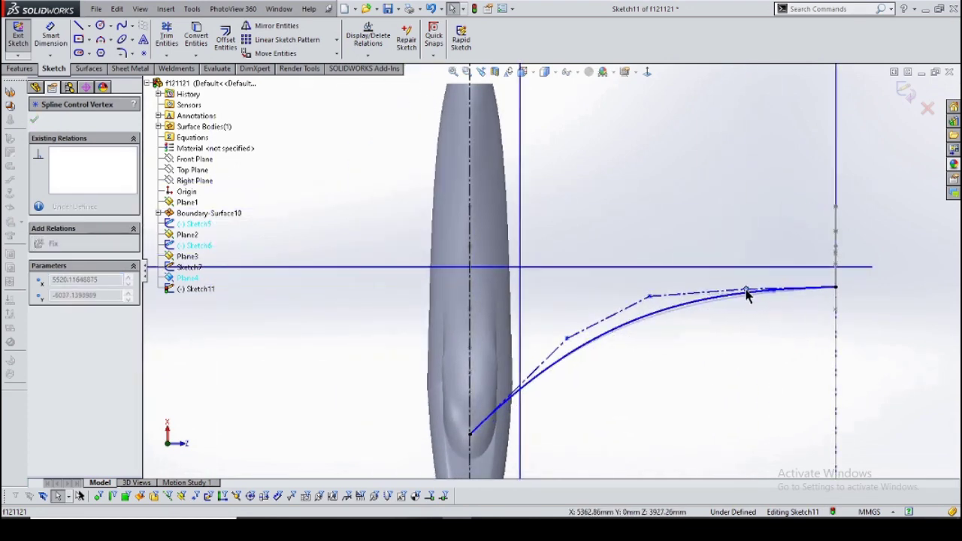
{"action": "scroll", "coordinate": [746, 294], "scroll_direction": "up", "scroll_amount": 2}
{"action": "scroll", "coordinate": [683, 382], "scroll_direction": "up", "scroll_amount": 2}
Mirror the sponson spline across the centre line and exit the sketch.
{"action": "left_click", "coordinate": [276, 26]}
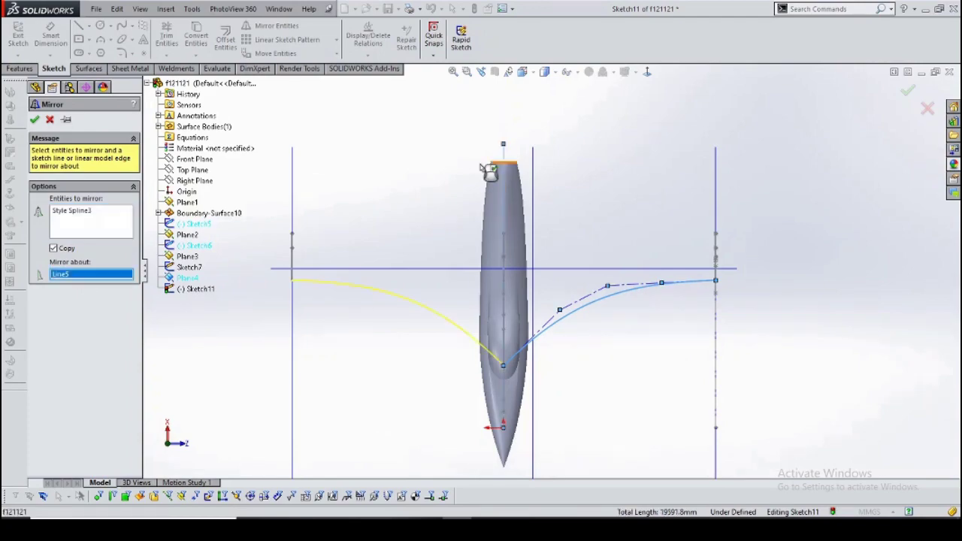
{"action": "key", "text": "Return"}
{"action": "key", "text": "ctrl+7"}
Start Sketch12 in a straight side view and draw the window spline.
{"action": "left_click", "coordinate": [18, 34]}
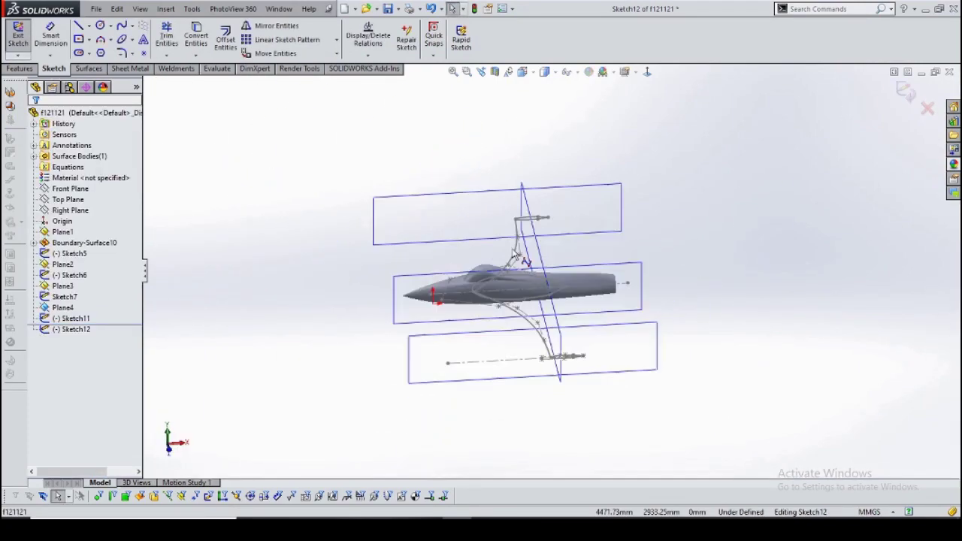
{"action": "scroll", "coordinate": [514, 255], "scroll_direction": "down", "scroll_amount": 5}
{"action": "middle_click_drag", "start_coordinate": [535, 277], "coordinate": [571, 280]}
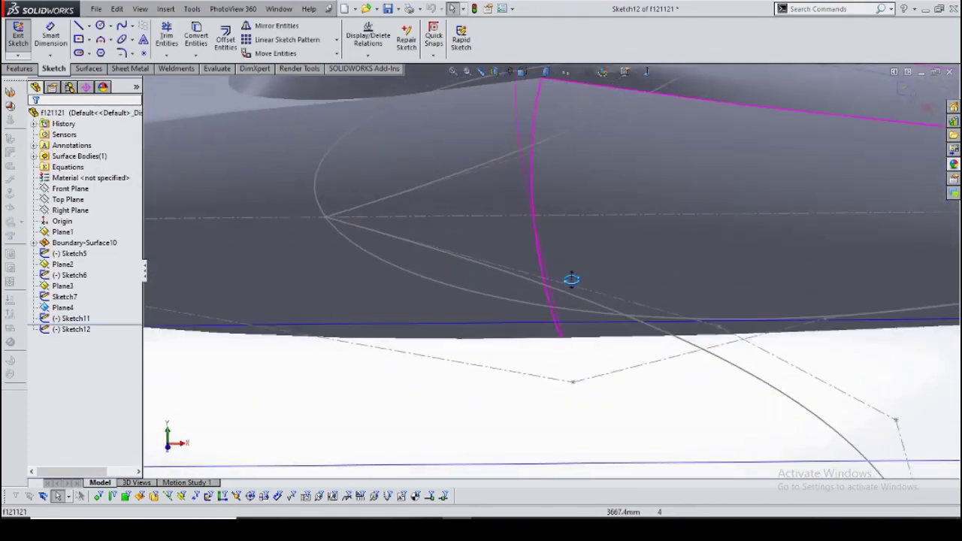
{"action": "key", "text": "ctrl+8"}
{"action": "scroll", "coordinate": [629, 266], "scroll_direction": "down", "scroll_amount": 3}
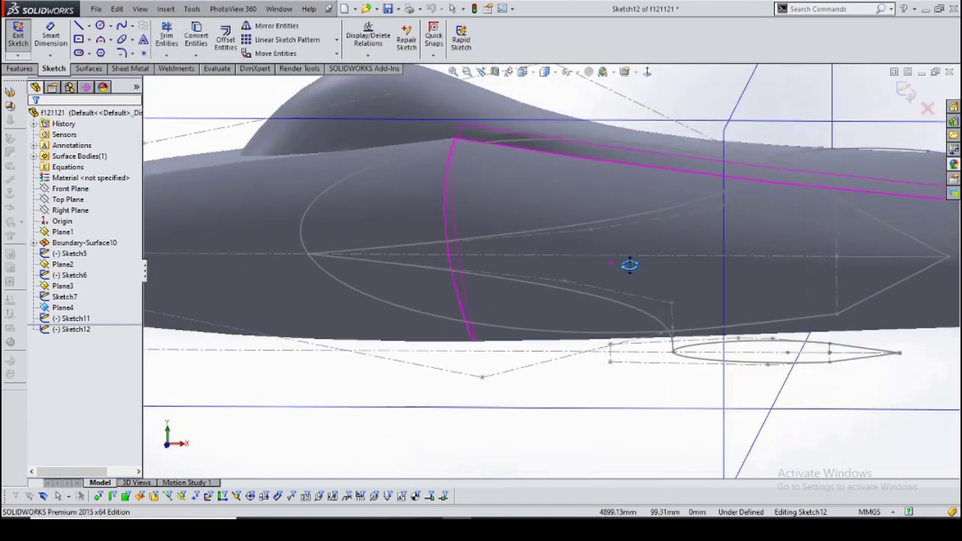
{"action": "mouse_move", "coordinate": [629, 266]}
{"action": "middle_mouse_down"}
{"action": "mouse_move", "coordinate": [663, 268]}
{"action": "mouse_move", "coordinate": [746, 231]}
{"action": "middle_mouse_up"}
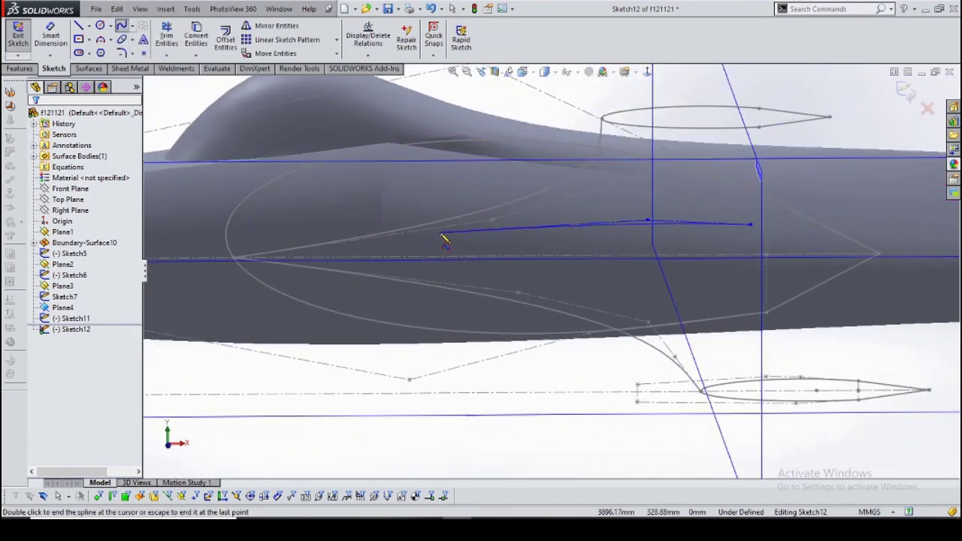
{"action": "key", "text": "ctrl+1"}
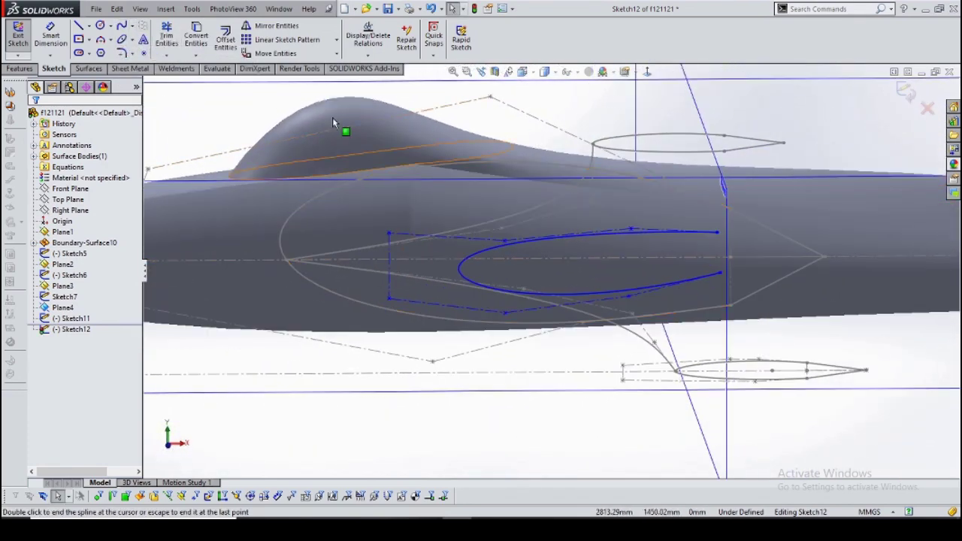
Move the spline's lower end point off the centreline.
{"action": "left_click", "coordinate": [79, 25]}
{"action": "left_click", "coordinate": [397, 298]}
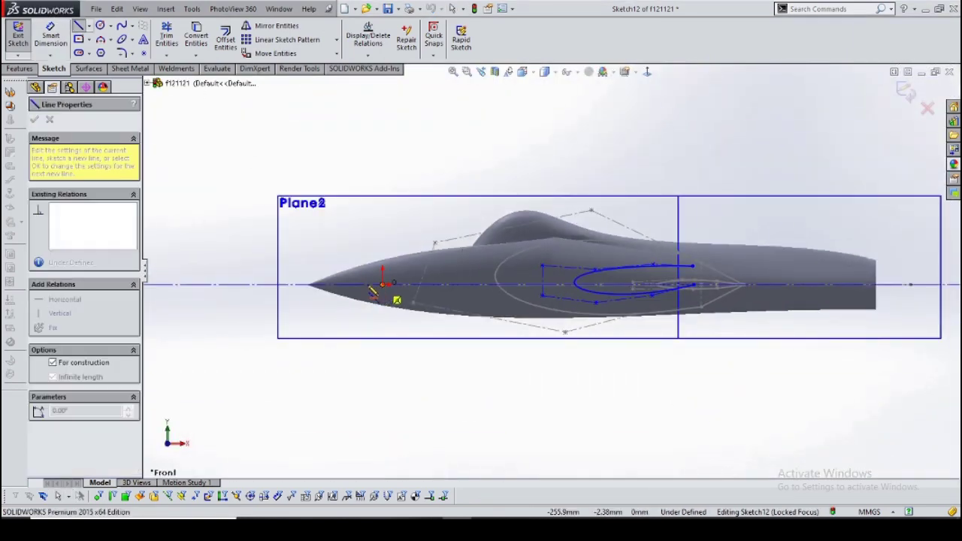
{"action": "scroll", "coordinate": [811, 296], "scroll_direction": "down", "scroll_amount": 5}
{"action": "left_click", "coordinate": [634, 293]}
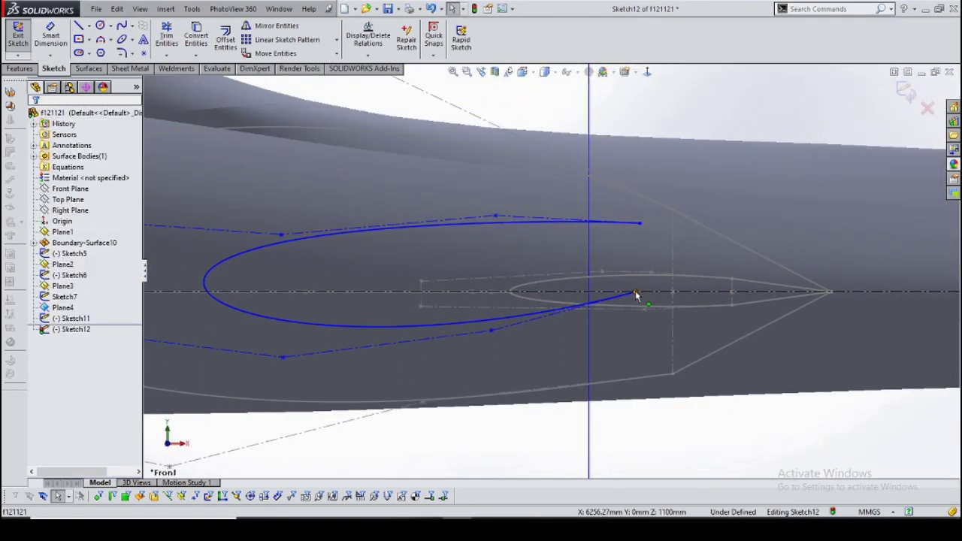
{"action": "left_click_drag", "start_coordinate": [635, 293], "coordinate": [492, 322]}
{"action": "scroll", "coordinate": [515, 248], "scroll_direction": "up", "scroll_amount": 2}
{"action": "scroll", "coordinate": [515, 247], "scroll_direction": "up", "scroll_amount": 2}
Draw a vertical construction line through the spline's end points.
{"action": "left_click", "coordinate": [78, 24]}
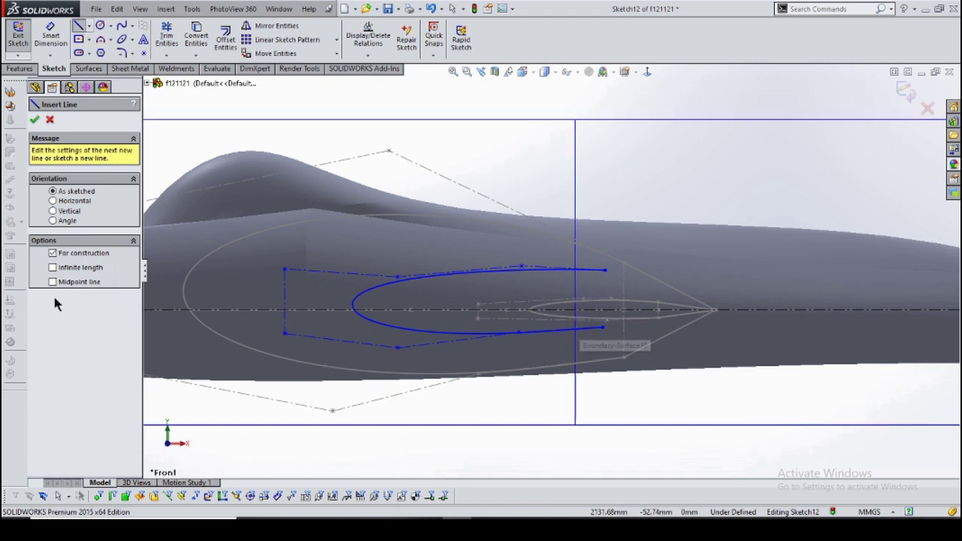
{"action": "scroll", "coordinate": [493, 253], "scroll_direction": "down", "scroll_amount": 3}
{"action": "left_click", "coordinate": [484, 118]}
{"action": "left_click", "coordinate": [484, 359]}
{"action": "left_click", "coordinate": [485, 118]}
{"action": "left_click", "coordinate": [478, 292], "text": "ctrl"}
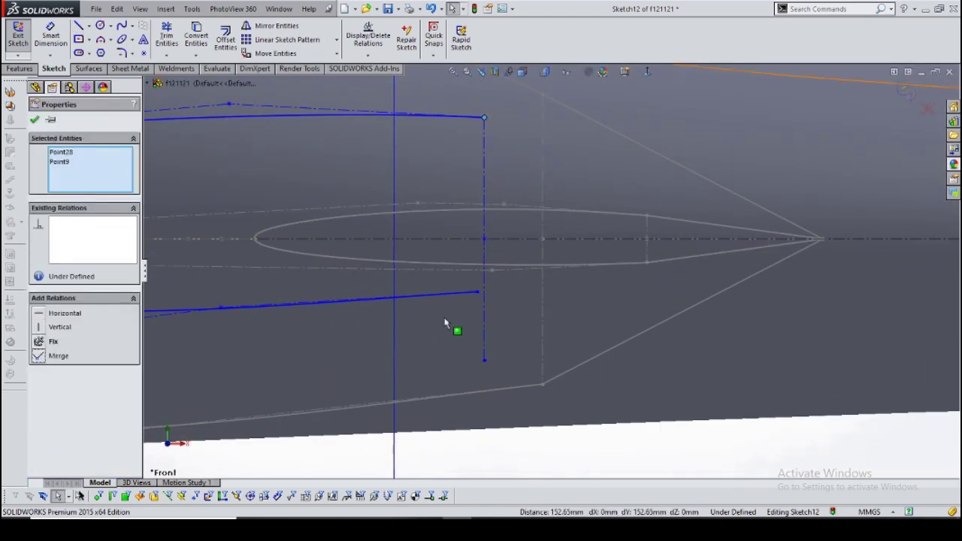
{"action": "left_click", "coordinate": [484, 359]}
{"action": "scroll", "coordinate": [563, 360], "scroll_direction": "up", "scroll_amount": 3}
{"action": "scroll", "coordinate": [268, 338], "scroll_direction": "down", "scroll_amount": 2}
Adjust the spline's control vertices and rounded nose against the hull curve.
{"action": "left_click", "coordinate": [266, 236]}
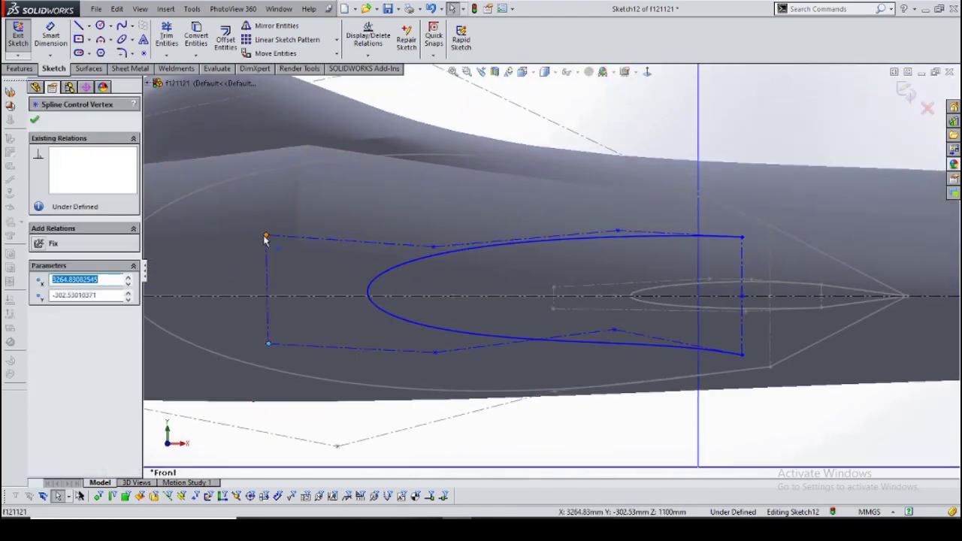
{"action": "key", "text": "Escape"}
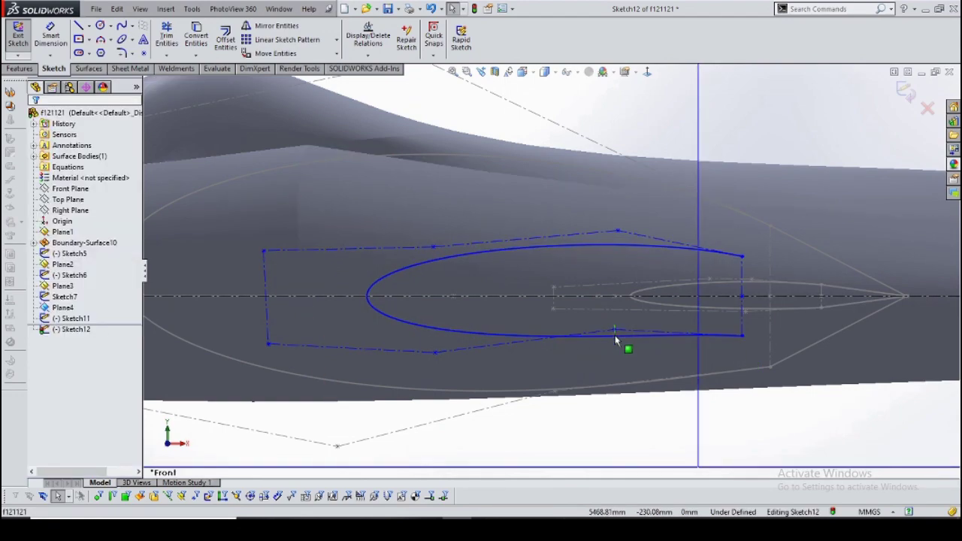
{"action": "left_click", "coordinate": [615, 332]}
{"action": "middle_click_drag", "start_coordinate": [623, 326], "coordinate": [546, 306]}
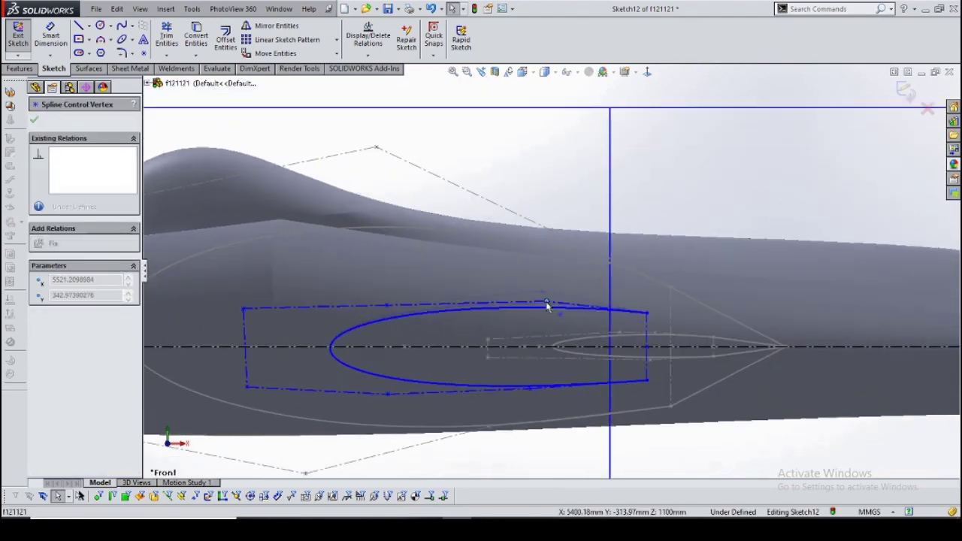
{"action": "key", "text": "Escape"}
{"action": "middle_click_drag", "start_coordinate": [413, 358], "coordinate": [554, 302]}
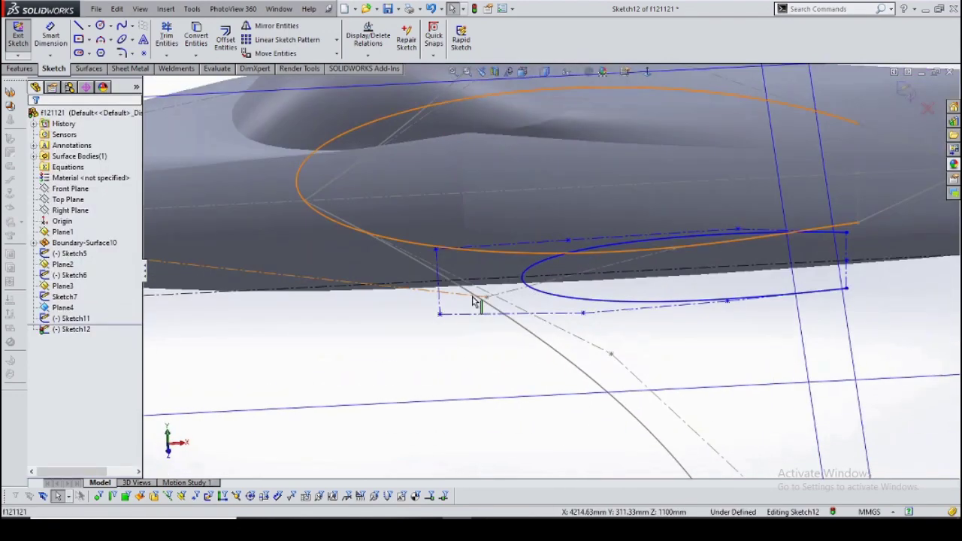
{"action": "mouse_move", "coordinate": [270, 349]}
{"action": "middle_mouse_down"}
{"action": "mouse_move", "coordinate": [440, 350]}
{"action": "mouse_move", "coordinate": [502, 287]}
{"action": "middle_mouse_up"}
{"action": "key", "text": "Escape"}
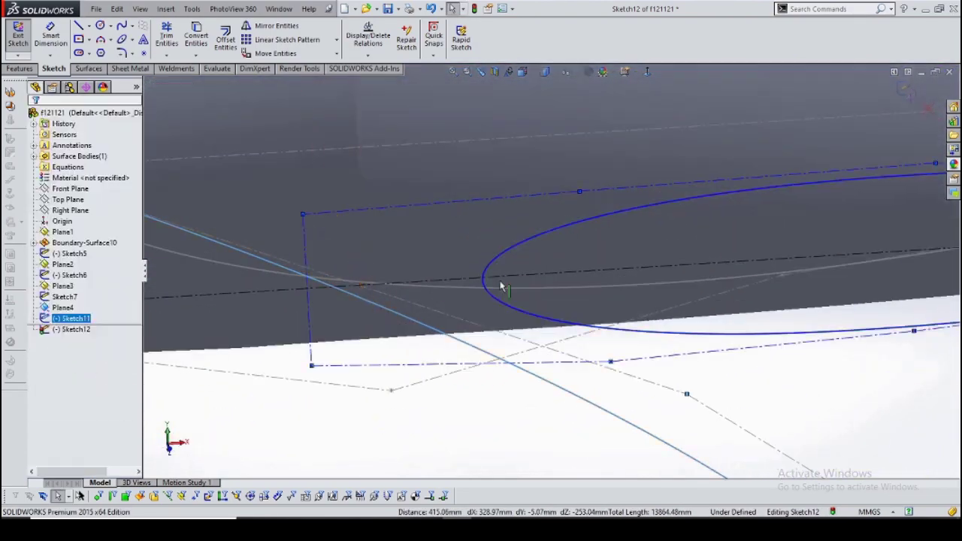
{"action": "left_click", "coordinate": [487, 282]}
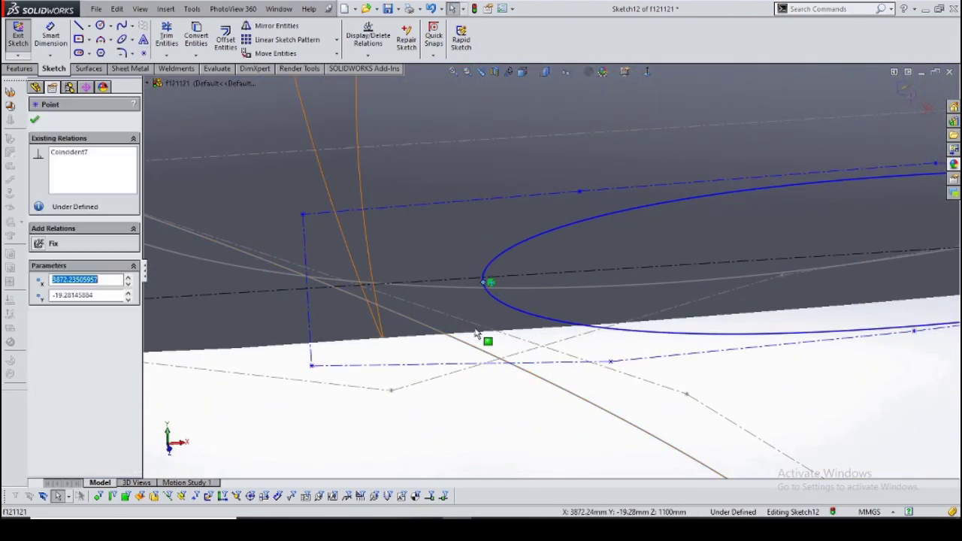
{"action": "left_click", "coordinate": [496, 285], "text": "ctrl"}
{"action": "mouse_move", "coordinate": [496, 285]}
{"action": "middle_mouse_down"}
{"action": "mouse_move", "coordinate": [502, 277]}
{"action": "mouse_move", "coordinate": [541, 382]}
{"action": "mouse_move", "coordinate": [594, 226]}
{"action": "middle_mouse_up"}
In front view, draw two lines from the spline ends meeting at a pointed tip on the centreline.
{"action": "key", "text": "space"}
{"action": "key", "text": "l"}
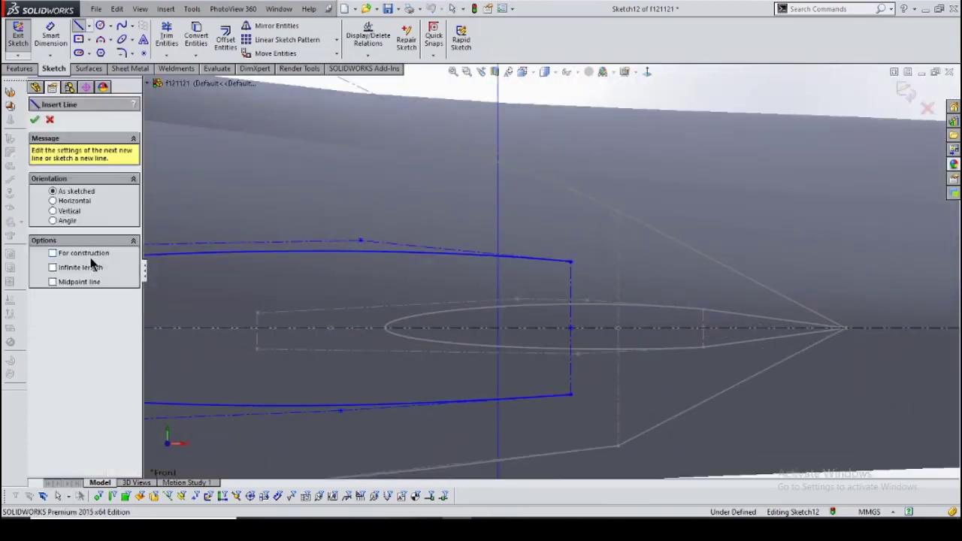
{"action": "left_click", "coordinate": [570, 261]}
{"action": "left_click", "coordinate": [729, 327]}
{"action": "left_click", "coordinate": [571, 394]}
{"action": "key", "text": "Escape"}
{"action": "scroll", "coordinate": [827, 335], "scroll_direction": "down", "scroll_amount": 1}
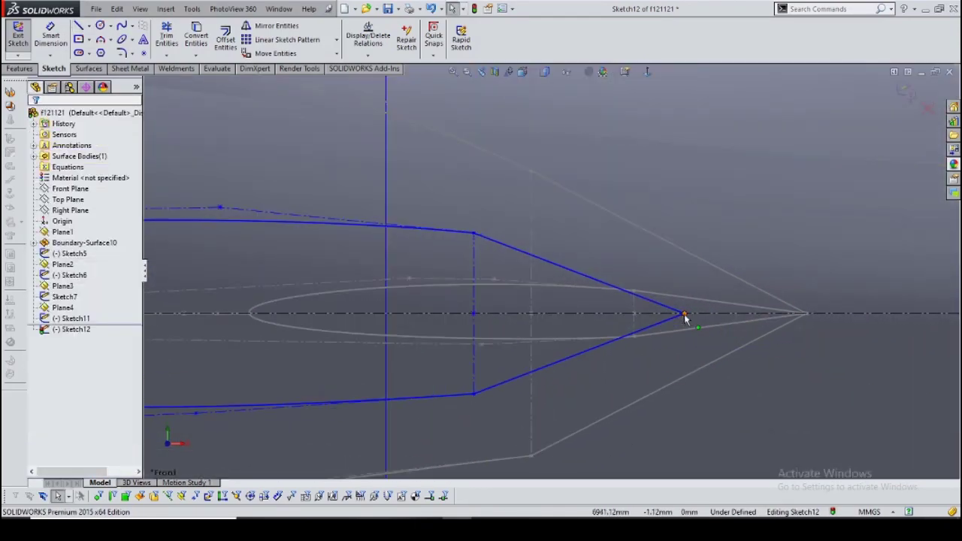
{"action": "left_click", "coordinate": [805, 311]}
{"action": "key", "text": "Escape"}
{"action": "scroll", "coordinate": [811, 303], "scroll_direction": "up", "scroll_amount": 3}
{"action": "mouse_move", "coordinate": [676, 301]}
{"action": "middle_mouse_down"}
{"action": "mouse_move", "coordinate": [483, 382]}
{"action": "mouse_move", "coordinate": [585, 171]}
{"action": "middle_mouse_up"}
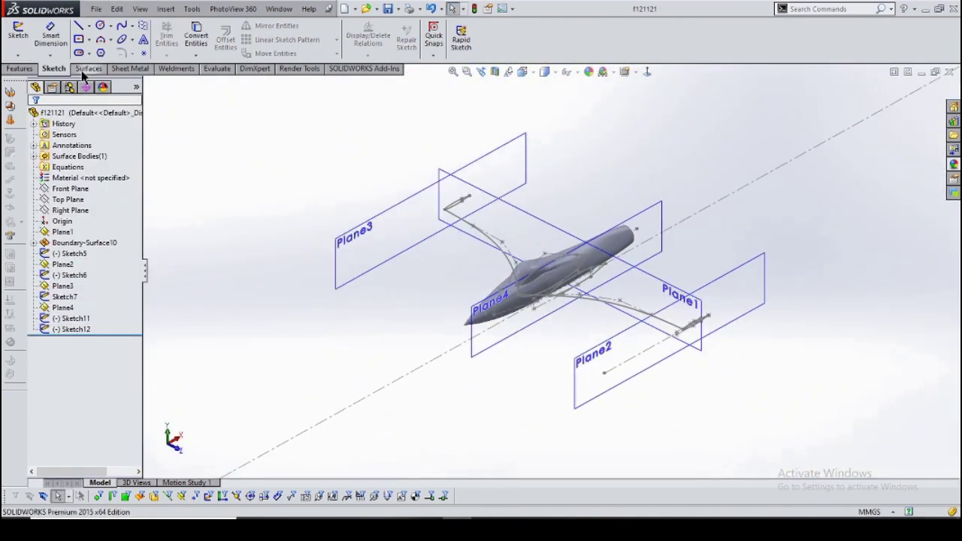
Close the window outline sketch and review Plane4's settings.
{"action": "left_click", "coordinate": [18, 35]}
{"action": "left_click", "coordinate": [63, 307]}
{"action": "left_click", "coordinate": [60, 295]}
{"action": "key", "text": "Return"}
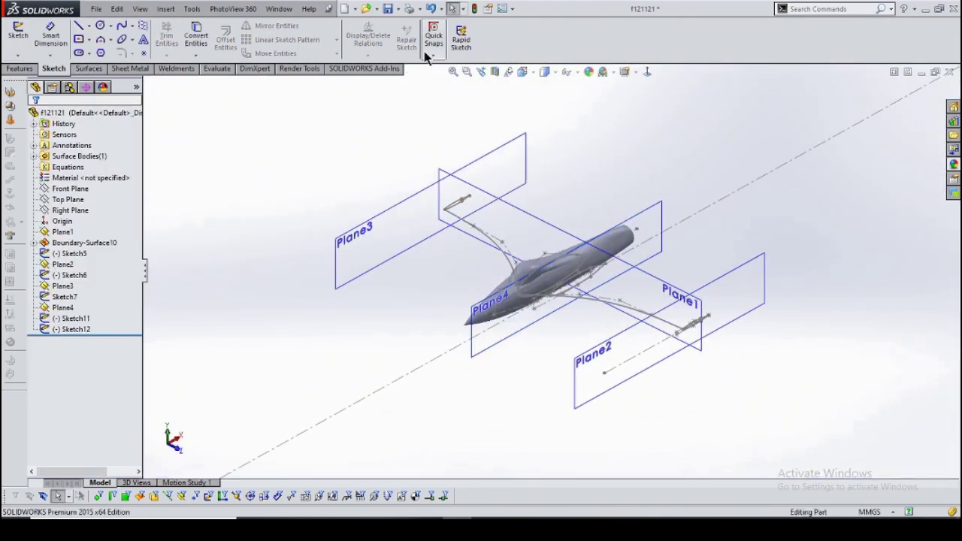
Create Plane5 offset 1100 mm from the Front Plane.
{"action": "left_click", "coordinate": [472, 35]}
{"action": "left_click", "coordinate": [481, 66]}
{"action": "left_click", "coordinate": [195, 159]}
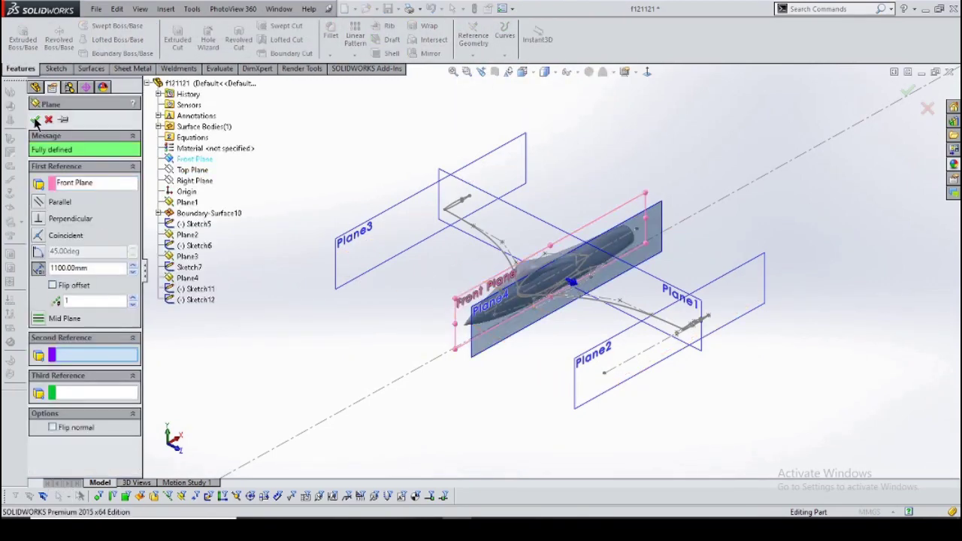
{"action": "key", "text": "Return"}
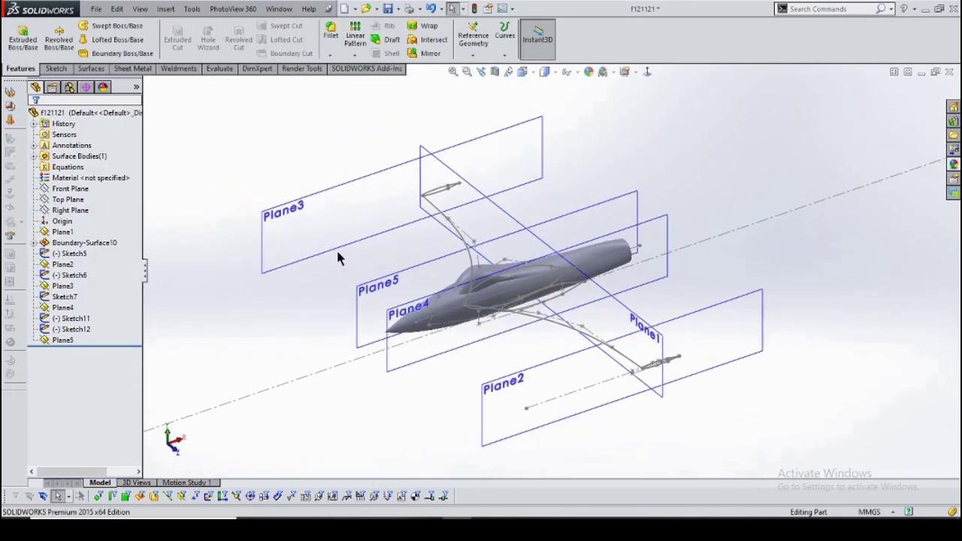
Start Sketch13 on Plane5 and convert the hull edge chain into it.
{"action": "left_click", "coordinate": [18, 35]}
{"action": "left_click", "coordinate": [196, 36]}
{"action": "scroll", "coordinate": [525, 250], "scroll_direction": "down", "scroll_amount": 5}
{"action": "left_click", "coordinate": [526, 249]}
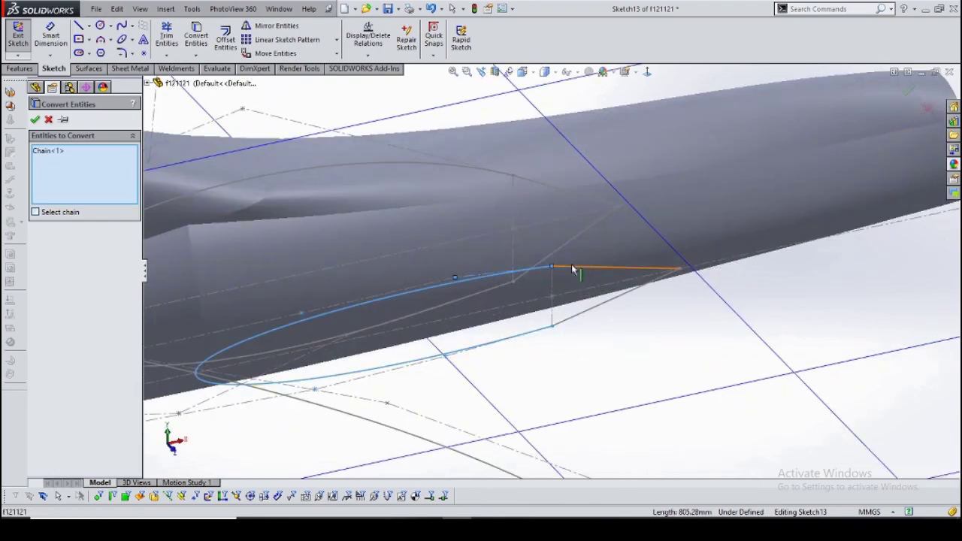
{"action": "right_click", "coordinate": [601, 316]}
Convert the cockpit window edge loop into Sketch13 and exit the sketch.
{"action": "scroll", "coordinate": [501, 264], "scroll_direction": "up", "scroll_amount": 5}
{"action": "mouse_move", "coordinate": [500, 264]}
{"action": "middle_mouse_down"}
{"action": "mouse_move", "coordinate": [526, 225]}
{"action": "mouse_move", "coordinate": [513, 281]}
{"action": "middle_mouse_up"}
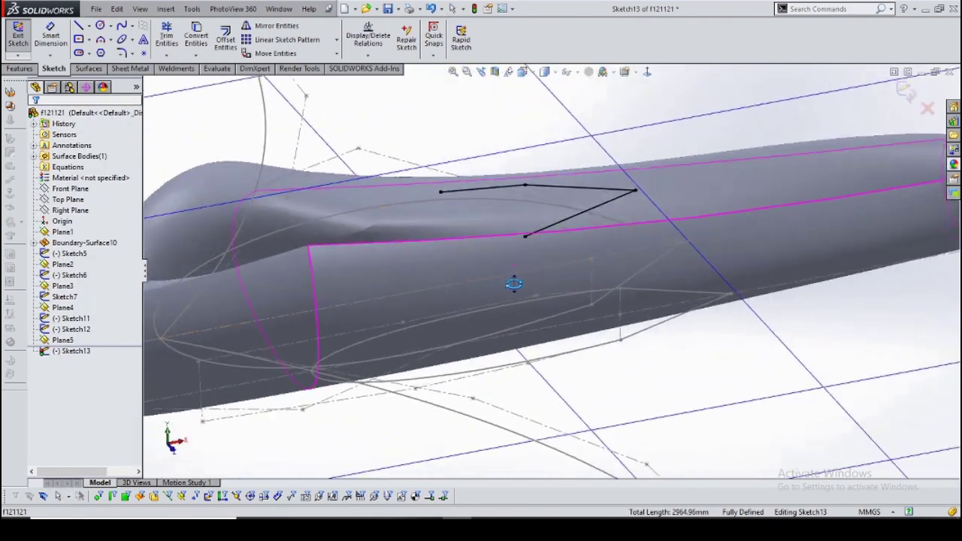
{"action": "left_click", "coordinate": [196, 35]}
{"action": "left_click", "coordinate": [451, 369]}
{"action": "key", "text": "Return"}
{"action": "key", "text": "f"}
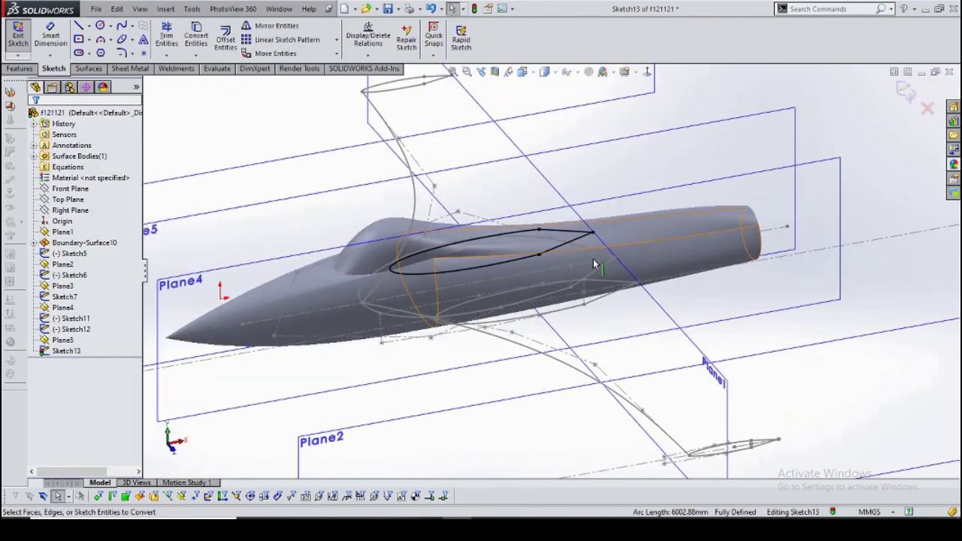
{"action": "middle_click_drag", "start_coordinate": [784, 130], "coordinate": [495, 256]}
Start Sketch14 on Plane1 with a vertical construction line through the origin.
{"action": "left_click", "coordinate": [19, 35]}
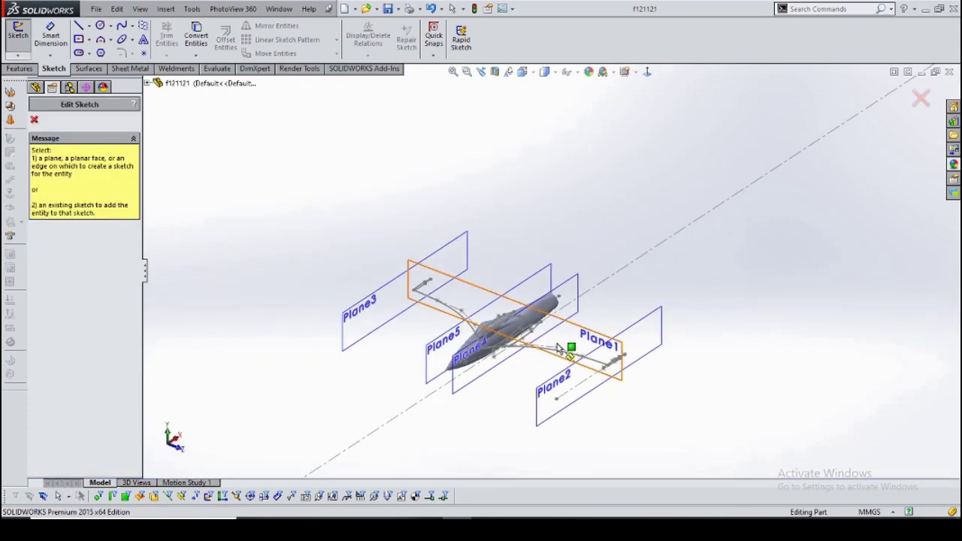
{"action": "left_click", "coordinate": [571, 338]}
{"action": "left_click", "coordinate": [78, 25]}
{"action": "left_click", "coordinate": [551, 281]}
{"action": "left_click", "coordinate": [550, 187]}
{"action": "key", "text": "Escape"}
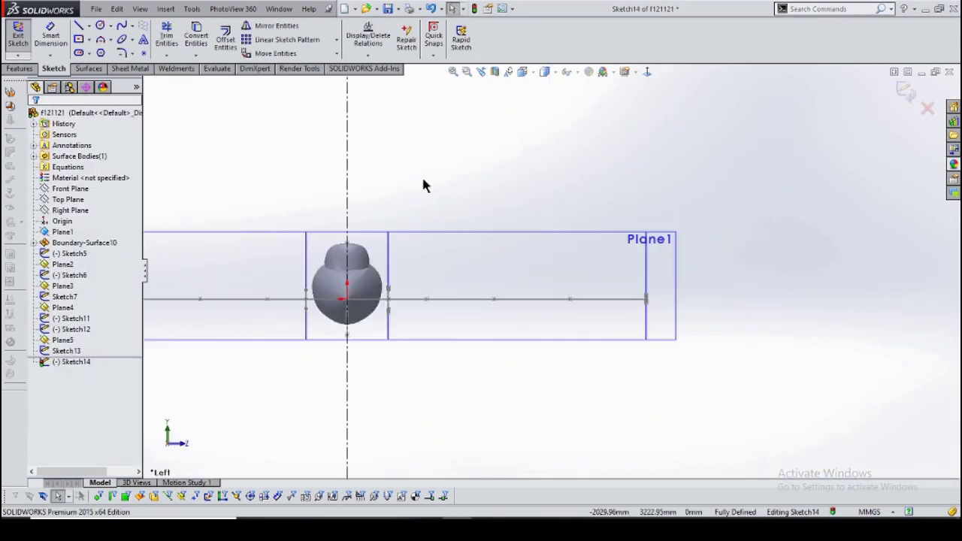
Draw a style spline sweeping outward from the hull top.
{"action": "scroll", "coordinate": [421, 175], "scroll_direction": "up", "scroll_amount": 3}
{"action": "scroll", "coordinate": [446, 256], "scroll_direction": "up", "scroll_amount": 3}
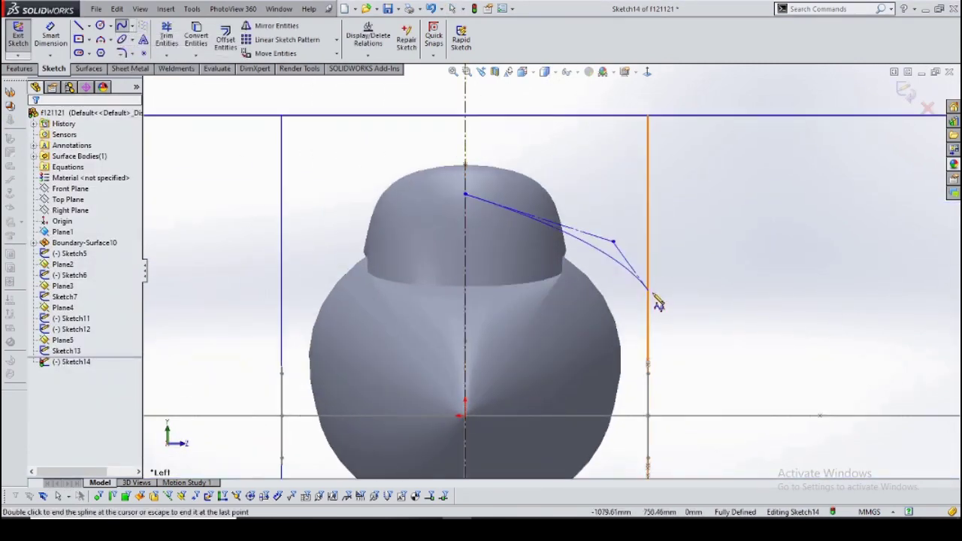
{"action": "mouse_move", "coordinate": [694, 316]}
{"action": "middle_mouse_down"}
{"action": "mouse_move", "coordinate": [794, 285]}
{"action": "mouse_move", "coordinate": [788, 307]}
{"action": "mouse_move", "coordinate": [705, 268]}
{"action": "middle_mouse_up"}
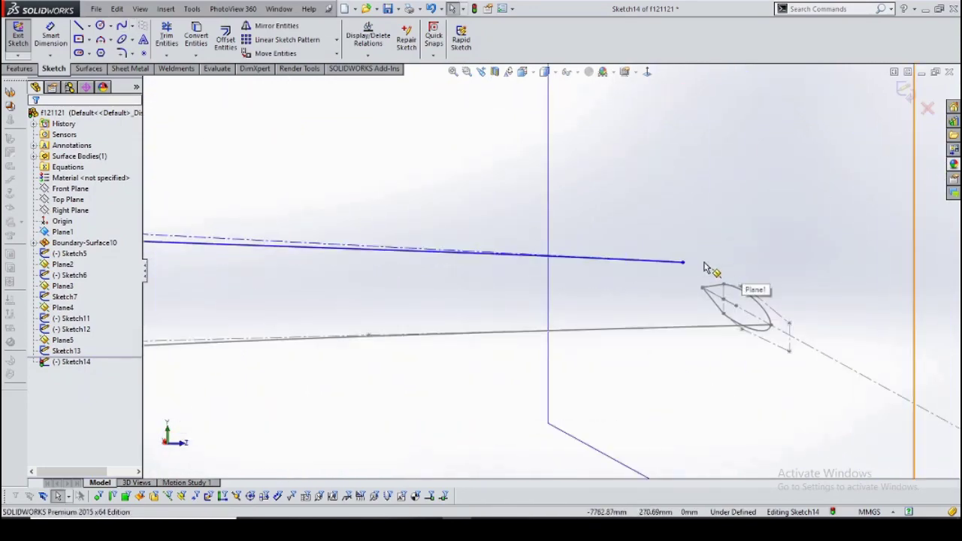
{"action": "double_click", "coordinate": [705, 267]}
{"action": "mouse_move", "coordinate": [376, 328]}
{"action": "middle_mouse_down"}
{"action": "mouse_move", "coordinate": [429, 285]}
{"action": "mouse_move", "coordinate": [369, 258]}
{"action": "mouse_move", "coordinate": [429, 307]}
{"action": "middle_mouse_up"}
Try relating the spline's end point to the hull curve and mirrored spline.
{"action": "left_click", "coordinate": [421, 309], "text": "ctrl"}
{"action": "mouse_move", "coordinate": [530, 309]}
{"action": "middle_mouse_down"}
{"action": "mouse_move", "coordinate": [359, 278]}
{"action": "mouse_move", "coordinate": [451, 225]}
{"action": "middle_mouse_up"}
{"action": "scroll", "coordinate": [359, 278], "scroll_direction": "up", "scroll_amount": 3}
{"action": "left_click", "coordinate": [470, 186]}
{"action": "left_click", "coordinate": [429, 363], "text": "ctrl"}
{"action": "left_click", "coordinate": [57, 342]}
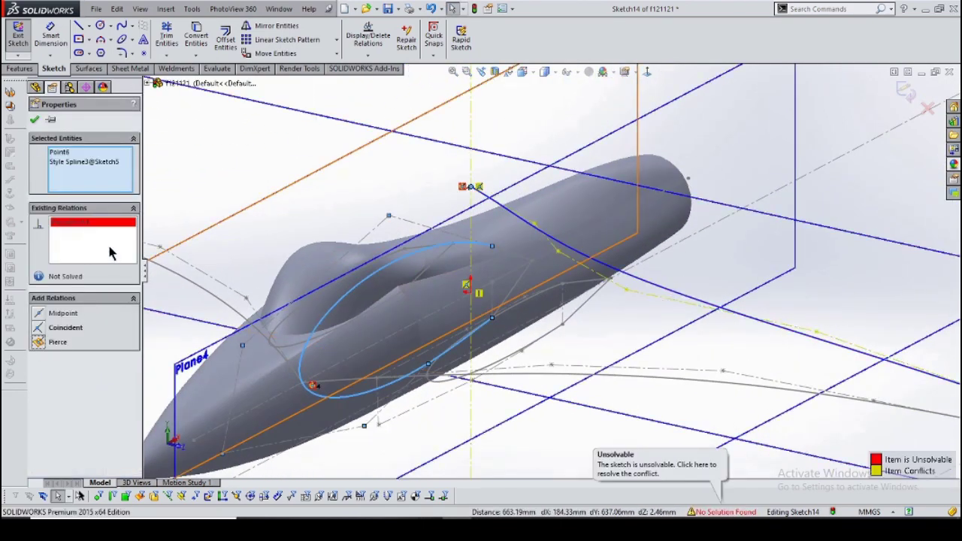
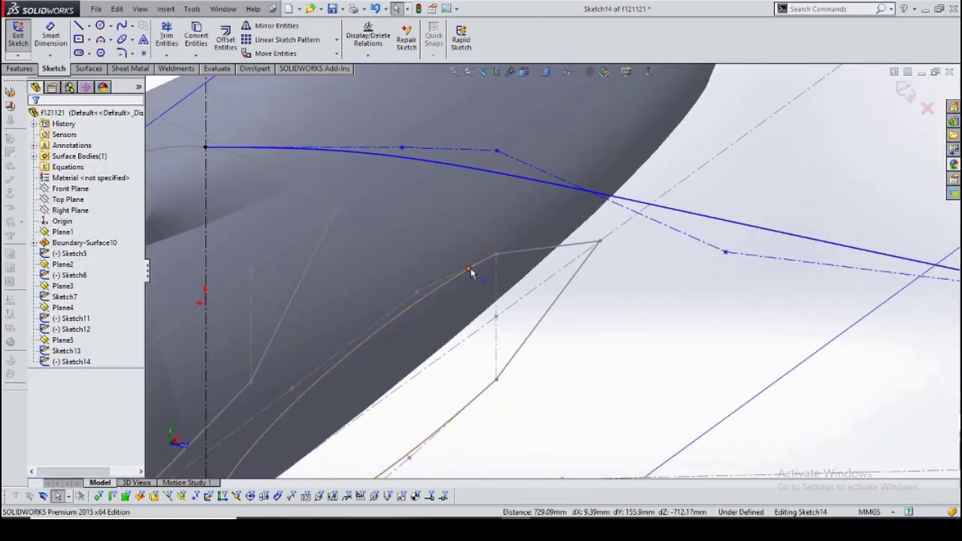
Reshape the upper side spline in Sketch14 by adjusting its control points from the left view.
{"action": "left_click", "coordinate": [468, 268]}
{"action": "middle_click_drag", "start_coordinate": [471, 272], "coordinate": [586, 333]}
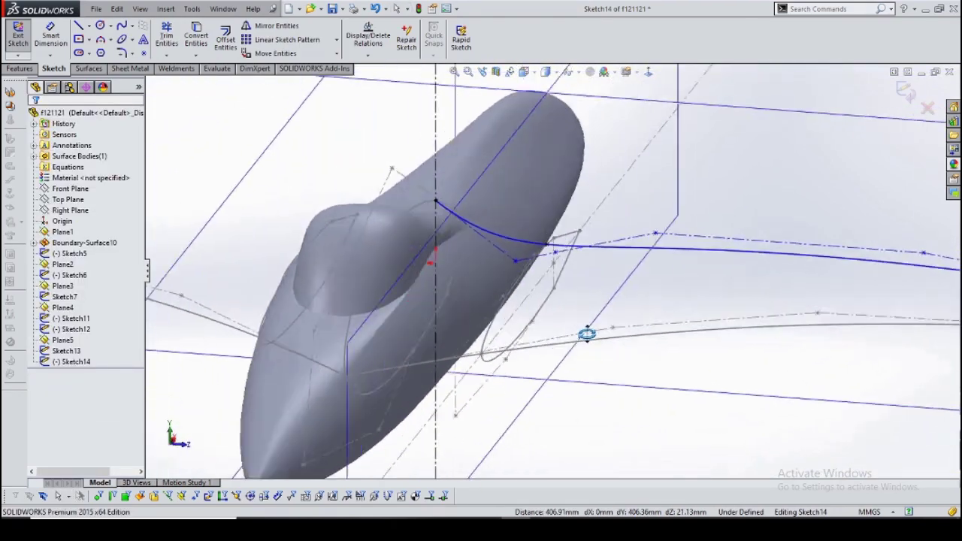
{"action": "key", "text": "space"}
{"action": "left_click", "coordinate": [569, 304]}
{"action": "left_click", "coordinate": [505, 237]}
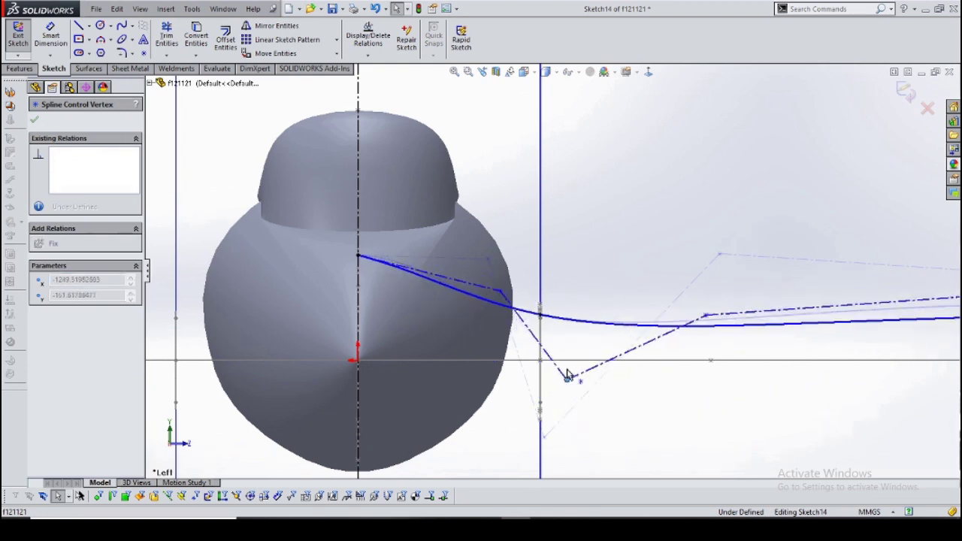
{"action": "scroll", "coordinate": [532, 262], "scroll_direction": "up", "scroll_amount": 5}
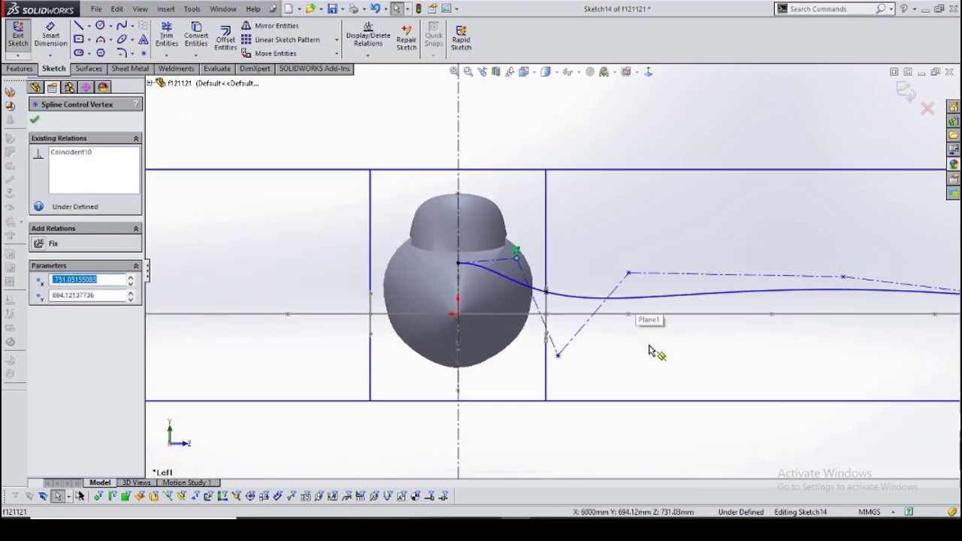
{"action": "scroll", "coordinate": [654, 350], "scroll_direction": "down", "scroll_amount": 2}
{"action": "left_click", "coordinate": [569, 315]}
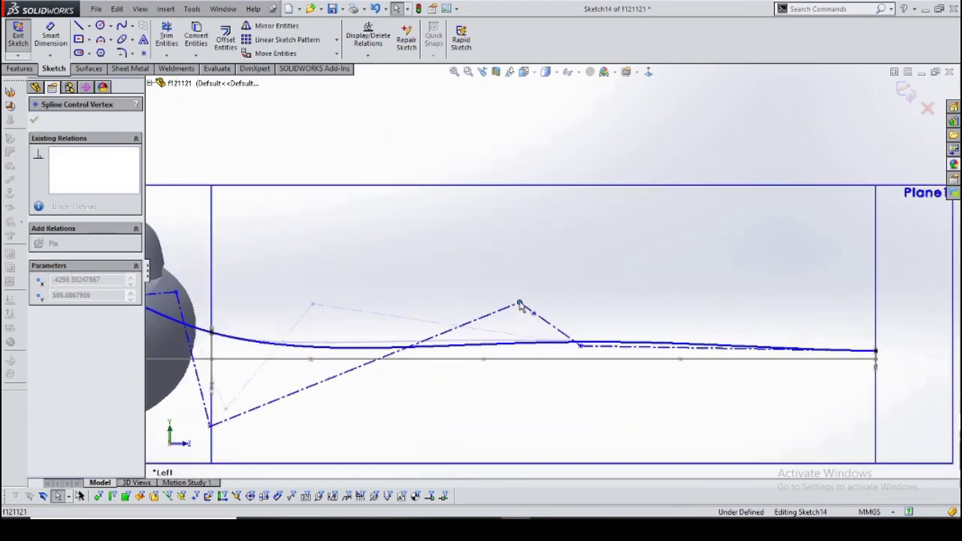
{"action": "scroll", "coordinate": [269, 321], "scroll_direction": "up", "scroll_amount": 3}
{"action": "middle_click_drag", "start_coordinate": [468, 365], "coordinate": [616, 365]}
{"action": "key", "text": "space"}
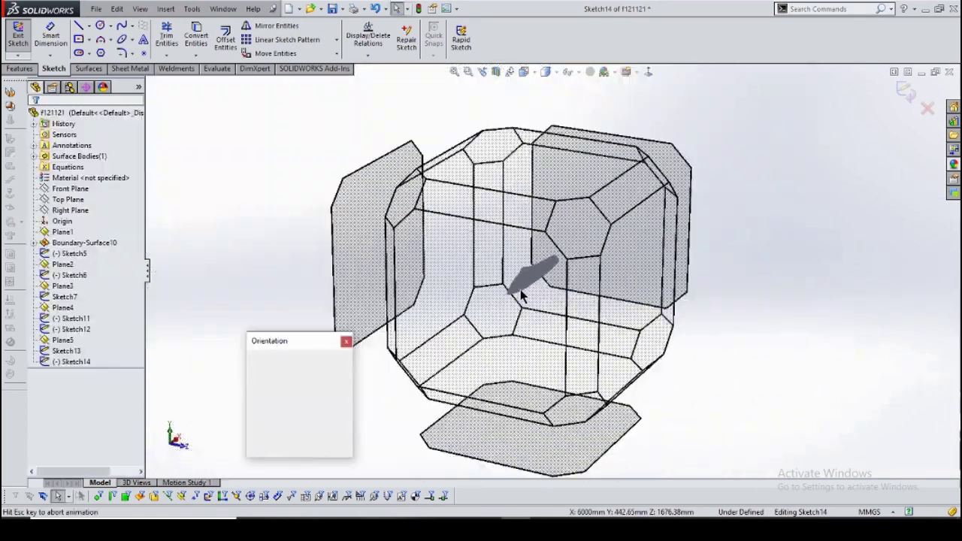
{"action": "left_click", "coordinate": [518, 293]}
{"action": "scroll", "coordinate": [451, 286], "scroll_direction": "down", "scroll_amount": 3}
{"action": "middle_click_drag", "start_coordinate": [451, 285], "coordinate": [489, 226]}
Draw a style spline along the fuselage underside from the nose toward the tail.
{"action": "left_click", "coordinate": [131, 26]}
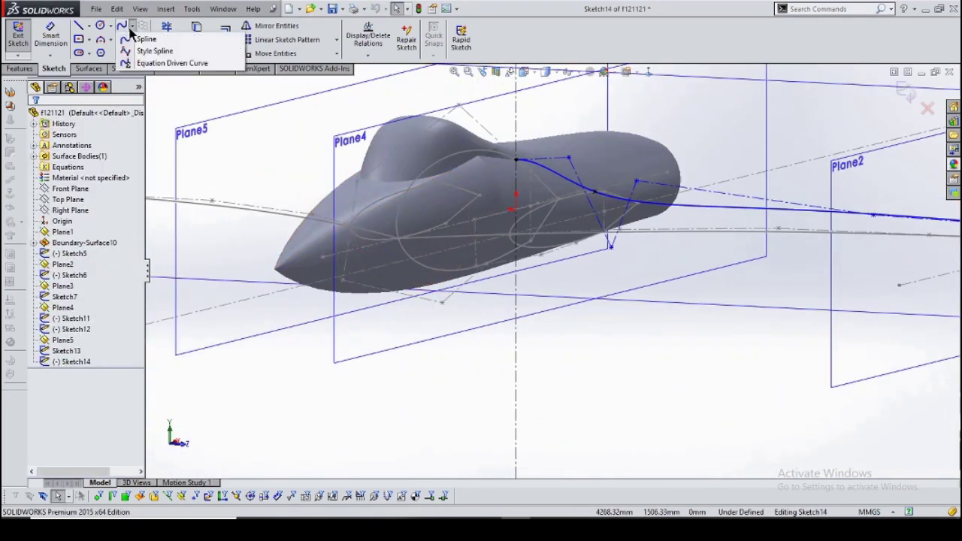
{"action": "left_click", "coordinate": [150, 37]}
{"action": "scroll", "coordinate": [438, 285], "scroll_direction": "up", "scroll_amount": 3}
{"action": "middle_click_drag", "start_coordinate": [590, 285], "coordinate": [541, 272]}
{"action": "left_click", "coordinate": [541, 272]}
{"action": "left_click", "coordinate": [607, 260]}
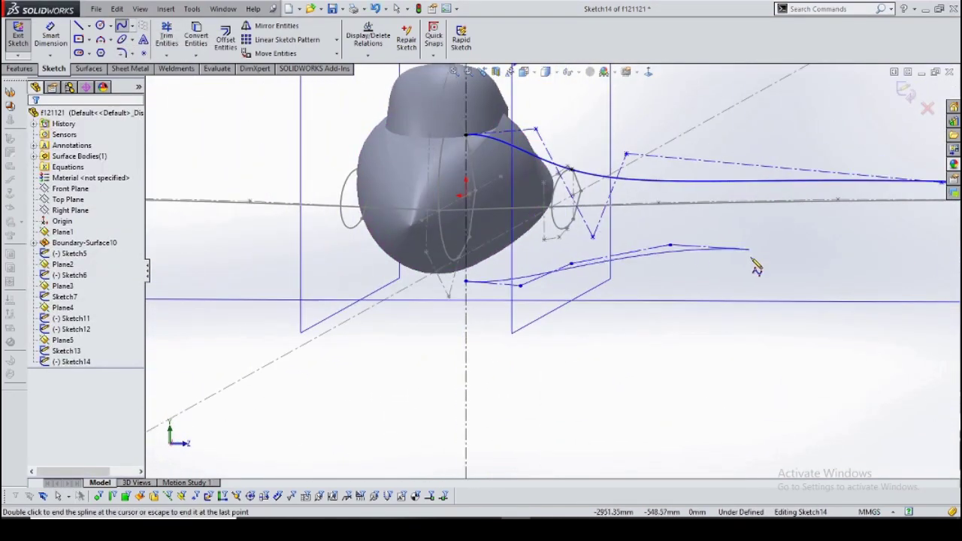
{"action": "scroll", "coordinate": [756, 268], "scroll_direction": "up", "scroll_amount": 2}
{"action": "left_click", "coordinate": [723, 259]}
{"action": "scroll", "coordinate": [821, 267], "scroll_direction": "down", "scroll_amount": 3}
{"action": "double_click", "coordinate": [709, 296]}
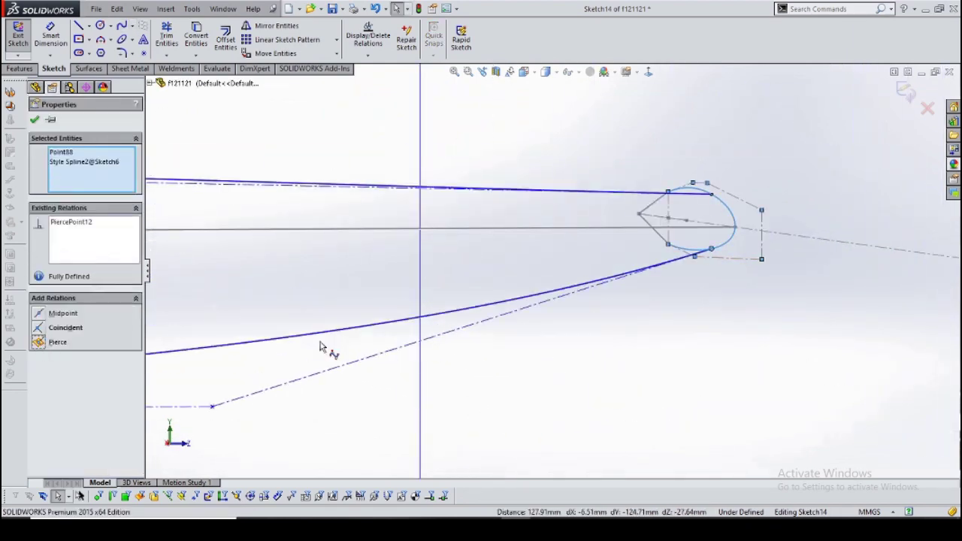
{"action": "scroll", "coordinate": [708, 308], "scroll_direction": "up", "scroll_amount": 3}
{"action": "scroll", "coordinate": [708, 311], "scroll_direction": "down", "scroll_amount": 3}
{"action": "left_click", "coordinate": [702, 208]}
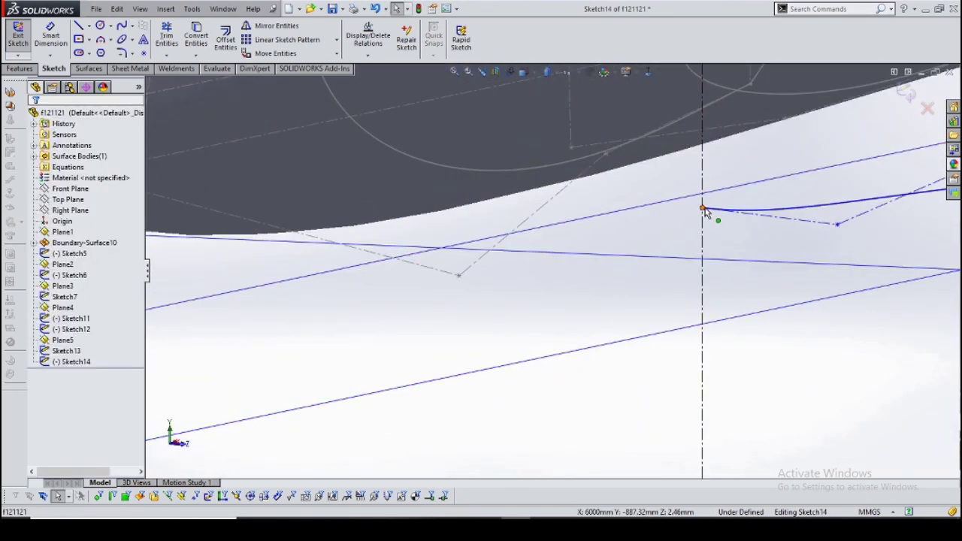
{"action": "scroll", "coordinate": [682, 379], "scroll_direction": "up", "scroll_amount": 3}
{"action": "left_click", "coordinate": [682, 380], "text": "ctrl"}
{"action": "scroll", "coordinate": [591, 293], "scroll_direction": "down", "scroll_amount": 3}
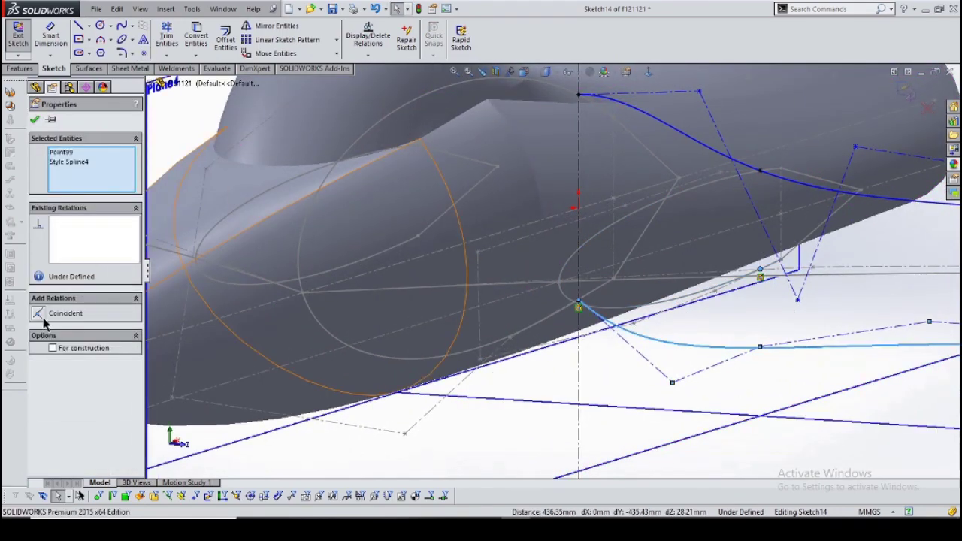
Flatten the lower spline by moving one of its control points in the left view.
{"action": "key", "text": "space"}
{"action": "left_click", "coordinate": [648, 303]}
{"action": "scroll", "coordinate": [769, 358], "scroll_direction": "up", "scroll_amount": 2}
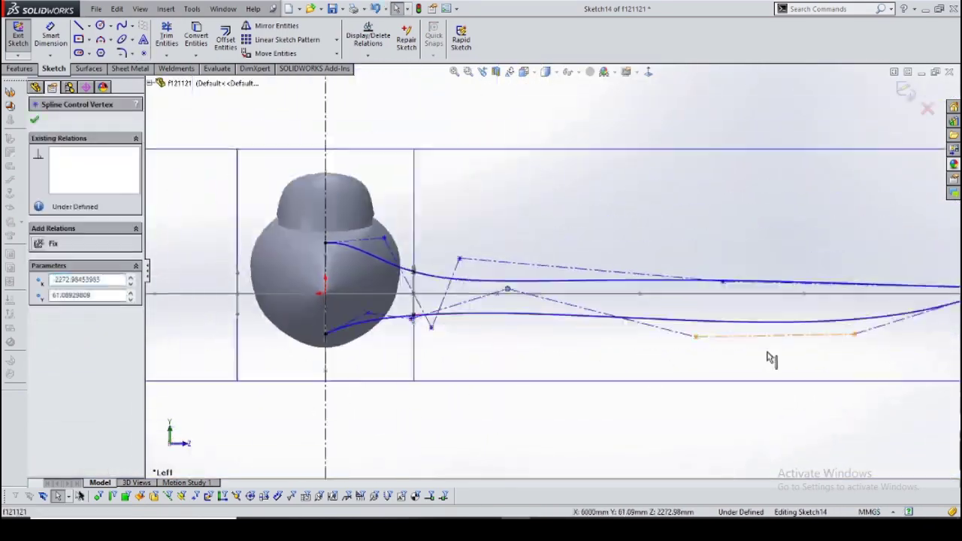
{"action": "scroll", "coordinate": [688, 327], "scroll_direction": "down", "scroll_amount": 2}
{"action": "mouse_move", "coordinate": [719, 317]}
{"action": "left_mouse_down"}
{"action": "mouse_move", "coordinate": [513, 336]}
{"action": "mouse_move", "coordinate": [511, 316]}
{"action": "left_mouse_up"}
{"action": "scroll", "coordinate": [511, 315], "scroll_direction": "up", "scroll_amount": 3}
{"action": "scroll", "coordinate": [632, 336], "scroll_direction": "down", "scroll_amount": 2}
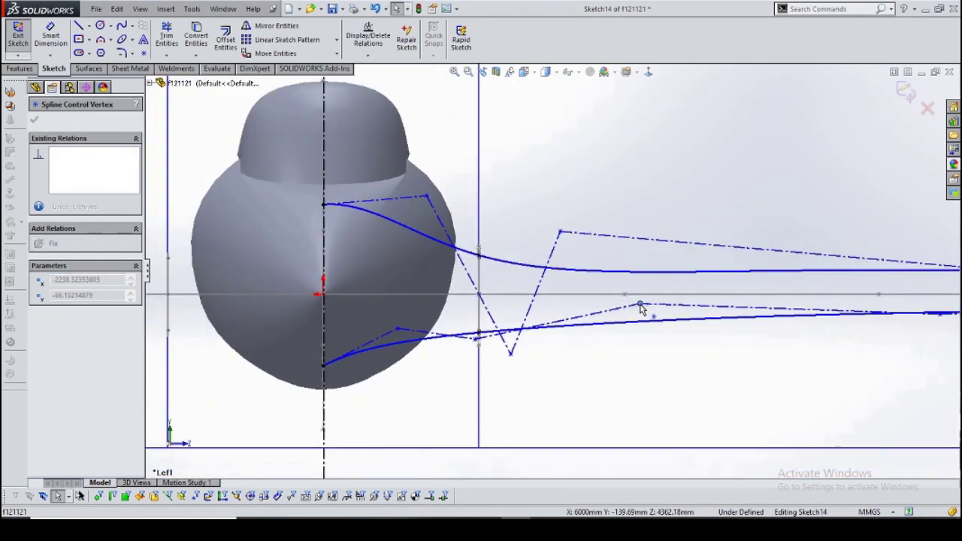
{"action": "scroll", "coordinate": [640, 308], "scroll_direction": "up", "scroll_amount": 3}
{"action": "scroll", "coordinate": [534, 406], "scroll_direction": "up", "scroll_amount": 2}
Begin Mirror Entities, selecting the upper spline to mirror.
{"action": "left_click", "coordinate": [277, 25]}
{"action": "scroll", "coordinate": [466, 334], "scroll_direction": "down", "scroll_amount": 3}
{"action": "left_click", "coordinate": [462, 331]}
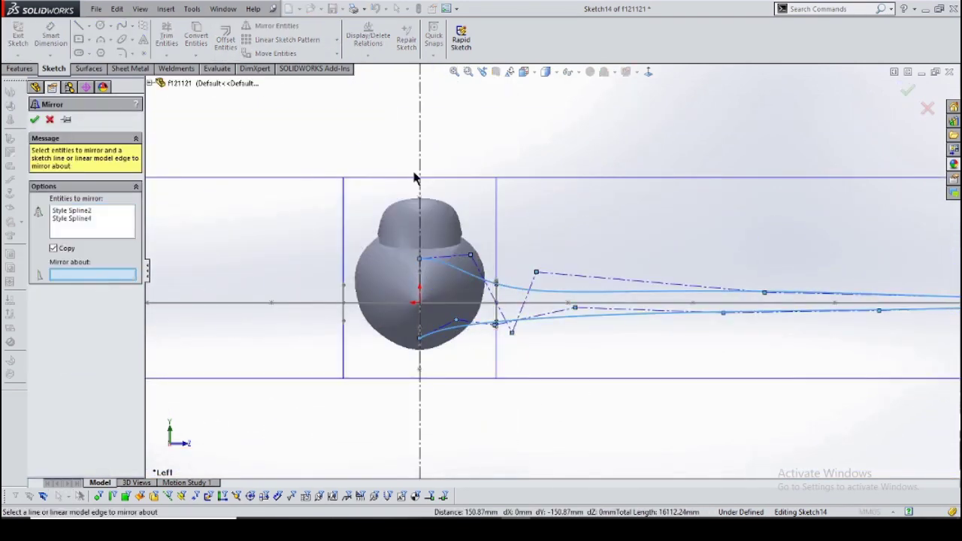
Mirror both splines to the fuselage's other side and exit Sketch14.
{"action": "left_click", "coordinate": [34, 121]}
{"action": "mouse_move", "coordinate": [608, 285]}
{"action": "middle_mouse_down"}
{"action": "mouse_move", "coordinate": [693, 313]}
{"action": "mouse_move", "coordinate": [636, 388]}
{"action": "middle_mouse_up"}
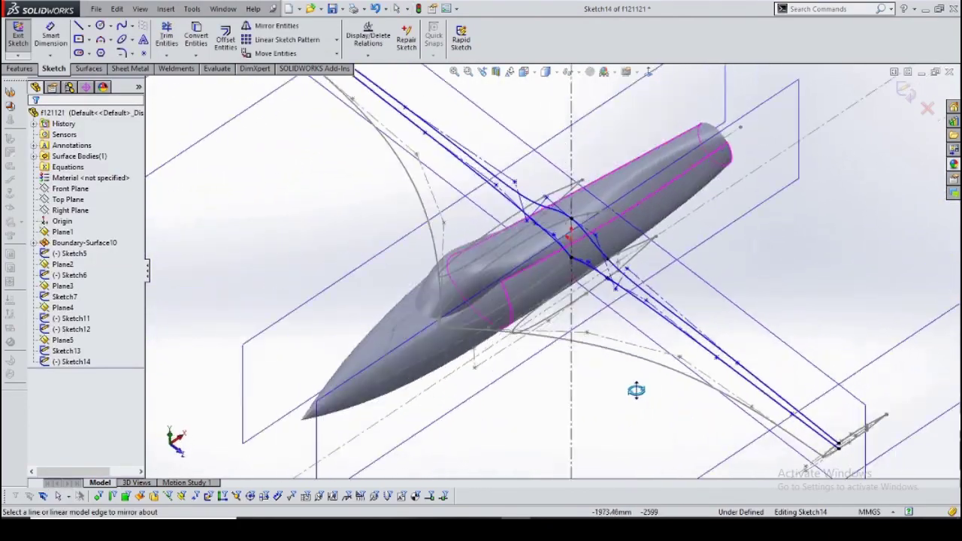
{"action": "left_click", "coordinate": [904, 89]}
In a new 3D sketch, draw a straight line joining the outer spline ends, then view isometric.
{"action": "left_click", "coordinate": [18, 54]}
{"action": "left_click", "coordinate": [38, 76]}
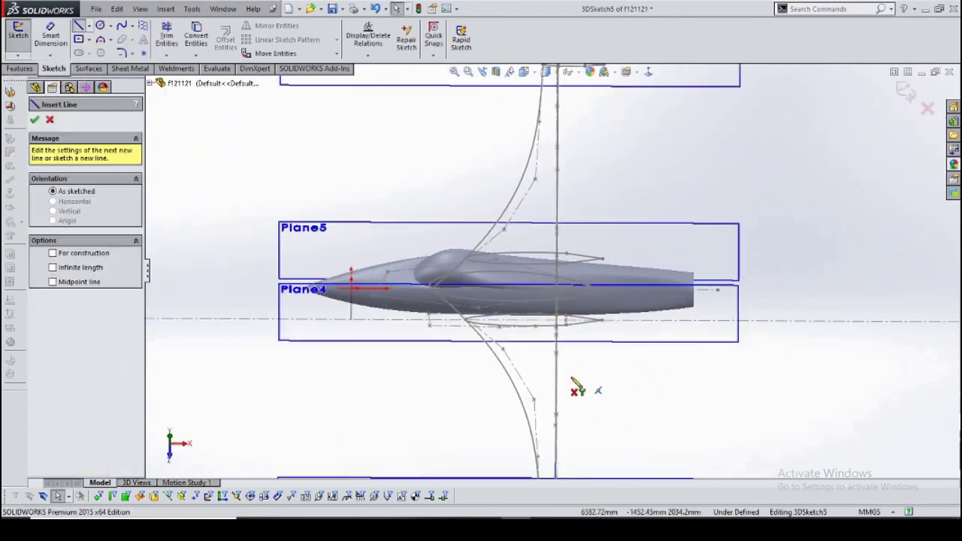
{"action": "middle_click_drag", "start_coordinate": [576, 387], "coordinate": [440, 331]}
{"action": "left_click", "coordinate": [610, 87]}
{"action": "key", "text": "ctrl+1"}
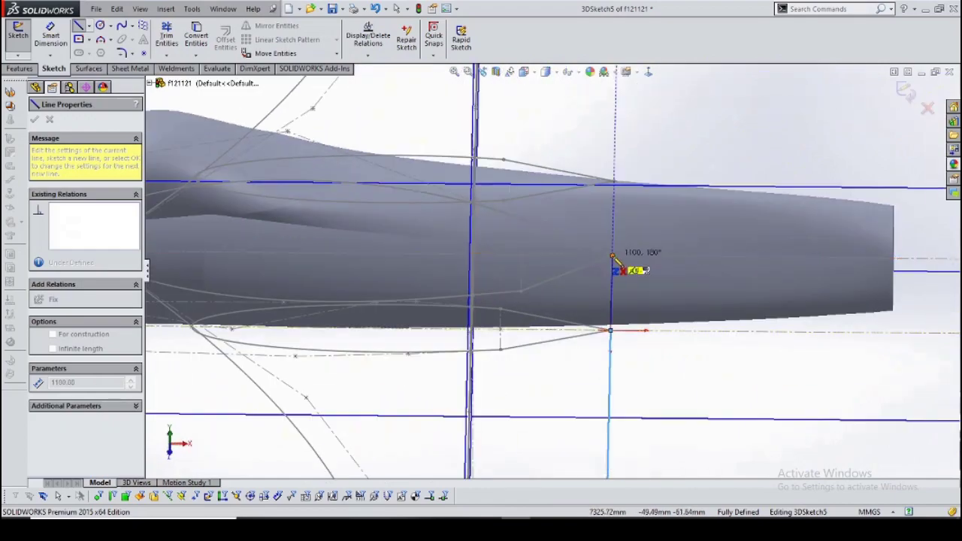
{"action": "scroll", "coordinate": [568, 161], "scroll_direction": "down", "scroll_amount": 3}
{"action": "left_click", "coordinate": [833, 124]}
{"action": "key", "text": "ctrl+7"}
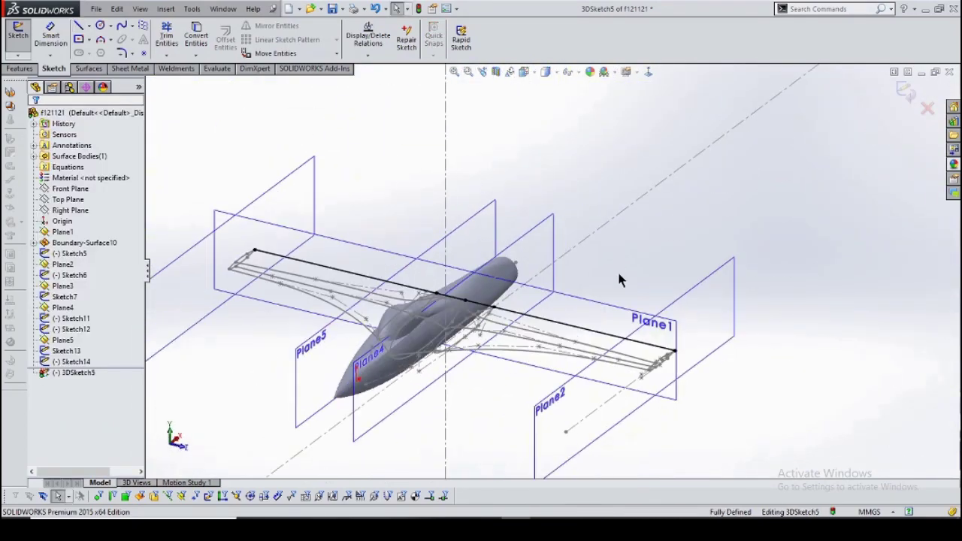
{"action": "middle_click_drag", "start_coordinate": [673, 235], "coordinate": [583, 326]}
{"action": "key", "text": "space"}
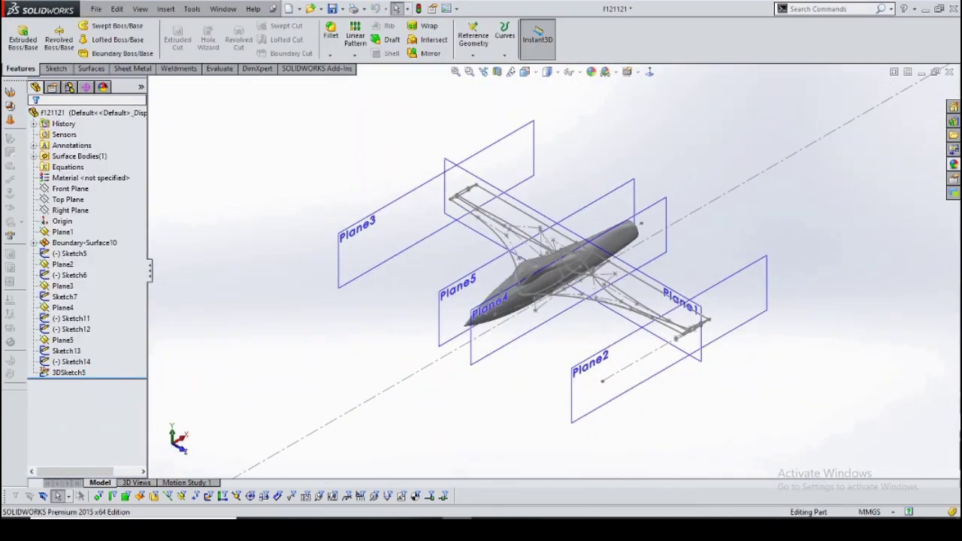
Start a lofted surface and pick the closed profile groups with SelectionManager.
{"action": "left_click", "coordinate": [91, 69]}
{"action": "left_click", "coordinate": [115, 39]}
{"action": "scroll", "coordinate": [511, 322], "scroll_direction": "down", "scroll_amount": 5}
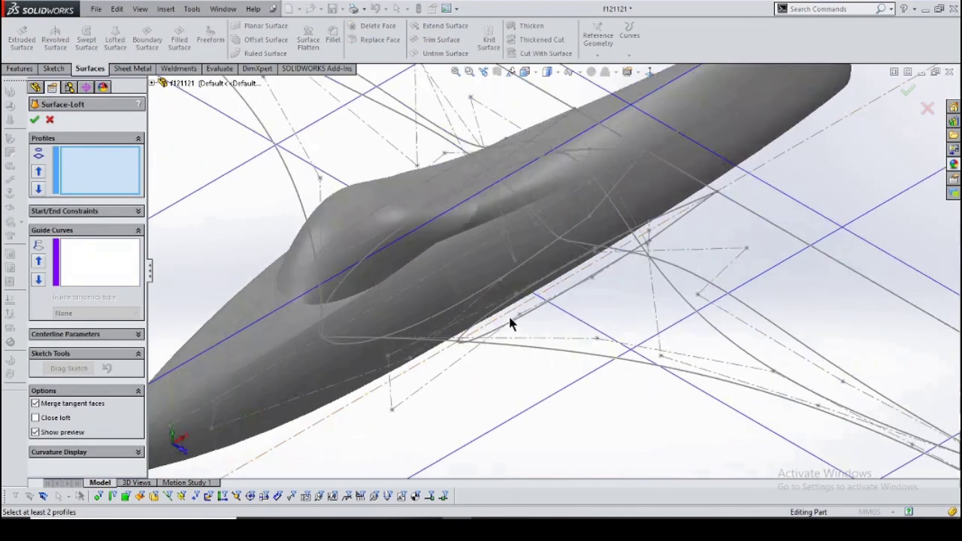
{"action": "scroll", "coordinate": [699, 283], "scroll_direction": "down", "scroll_amount": 3}
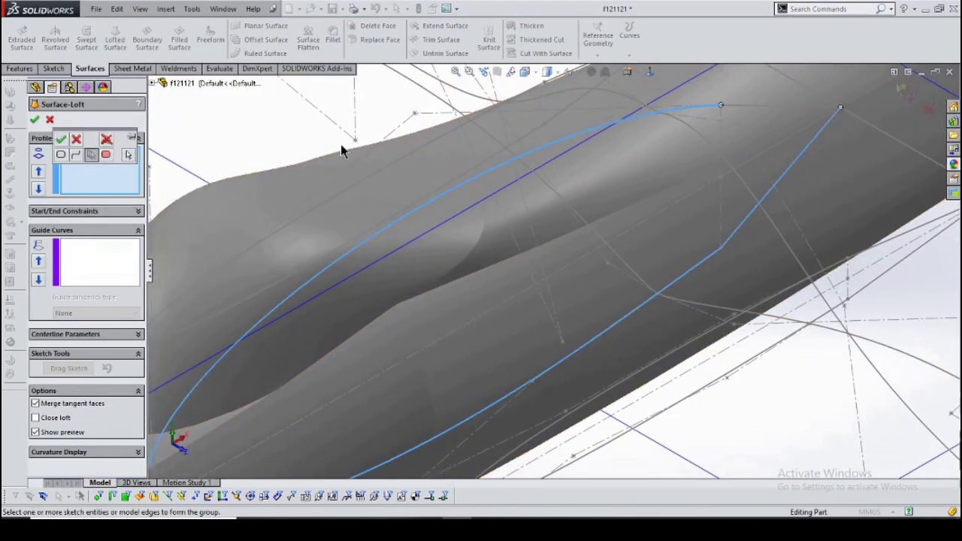
{"action": "middle_click_drag", "start_coordinate": [341, 150], "coordinate": [613, 167]}
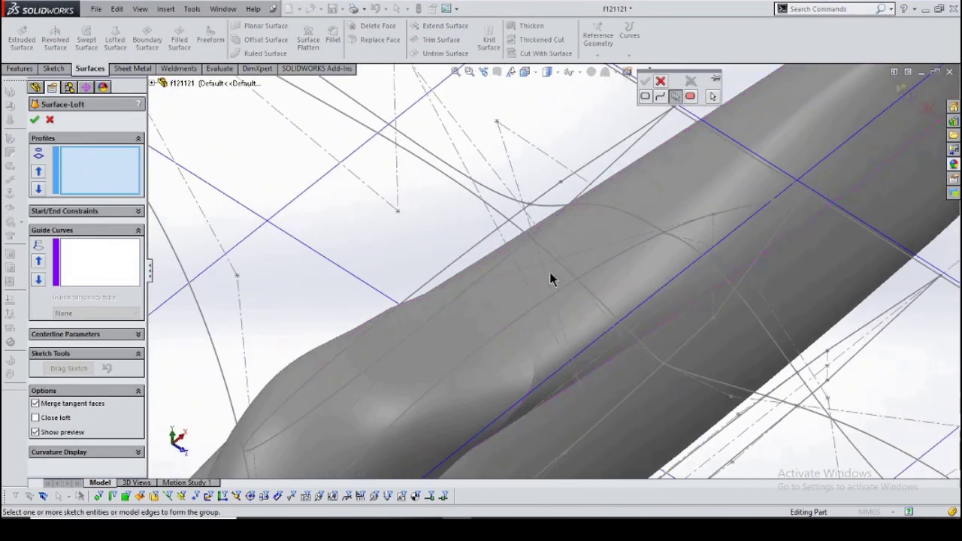
{"action": "middle_click_drag", "start_coordinate": [511, 187], "coordinate": [523, 248]}
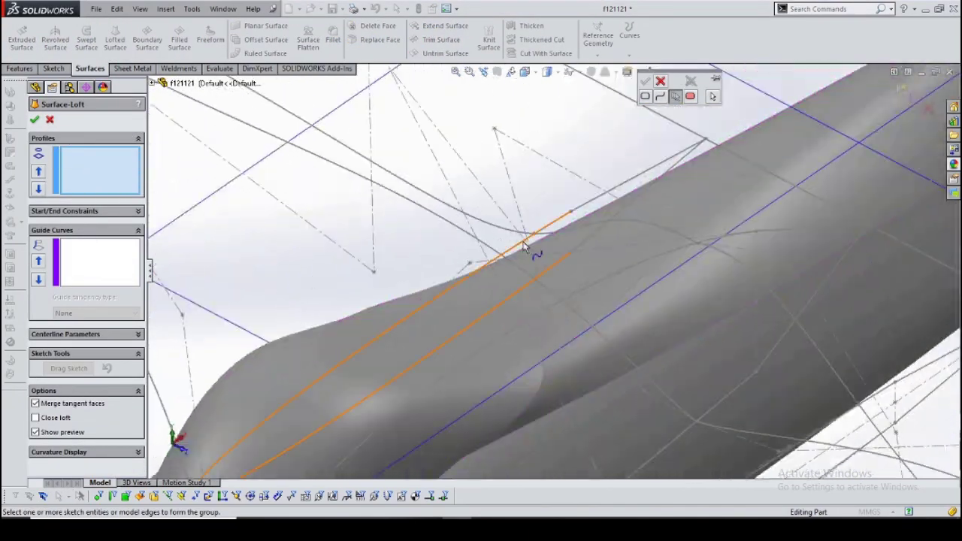
{"action": "right_click", "coordinate": [601, 237]}
{"action": "right_click", "coordinate": [91, 178]}
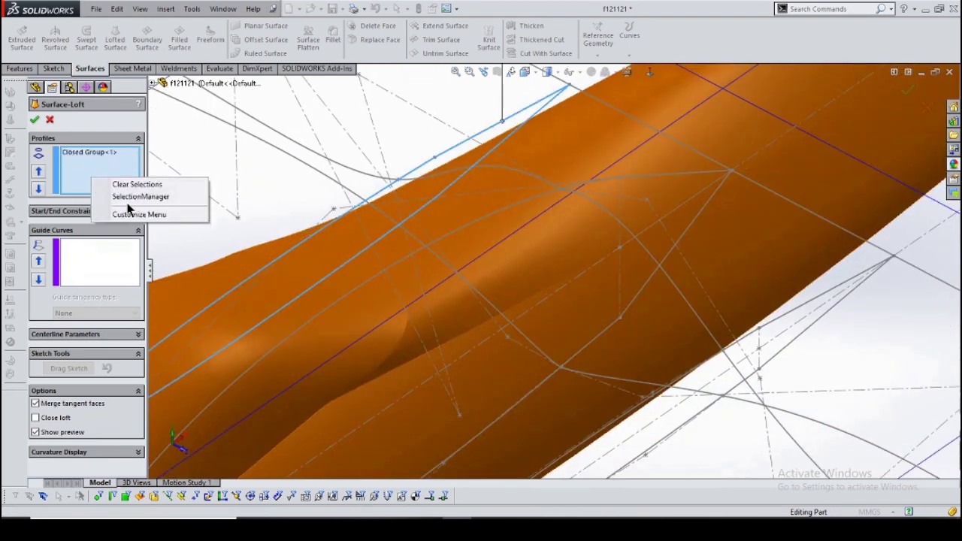
{"action": "left_click", "coordinate": [616, 187]}
{"action": "right_click", "coordinate": [708, 208]}
Add the two open guide curves and confirm Surface-Loft1.
{"action": "middle_click_drag", "start_coordinate": [709, 208], "coordinate": [283, 241]}
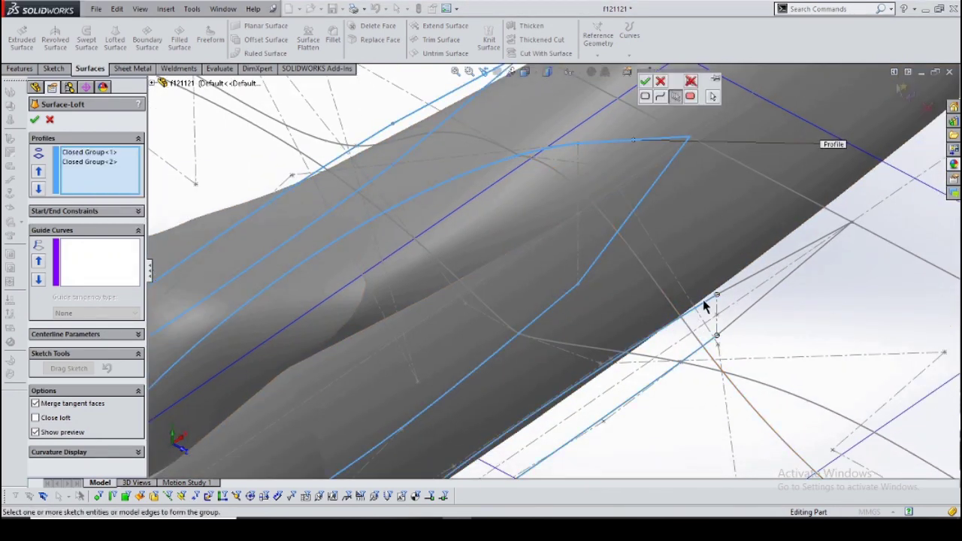
{"action": "middle_click_drag", "start_coordinate": [642, 372], "coordinate": [553, 276]}
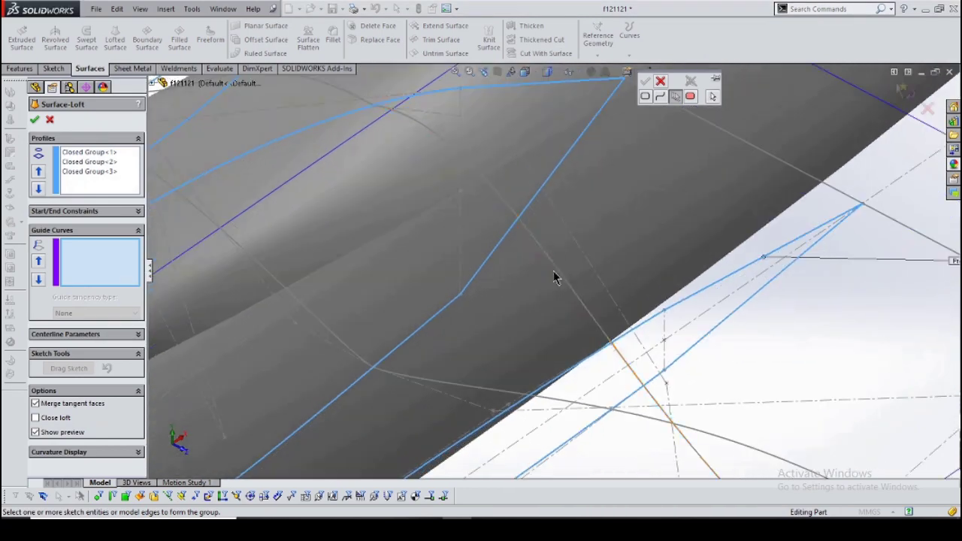
{"action": "left_click", "coordinate": [560, 275]}
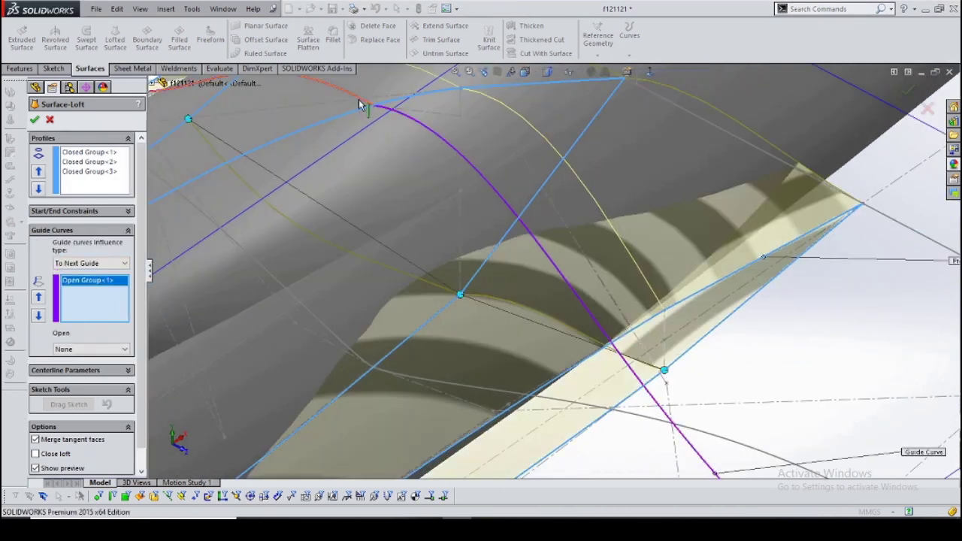
{"action": "left_click", "coordinate": [333, 331]}
{"action": "left_click", "coordinate": [33, 119]}
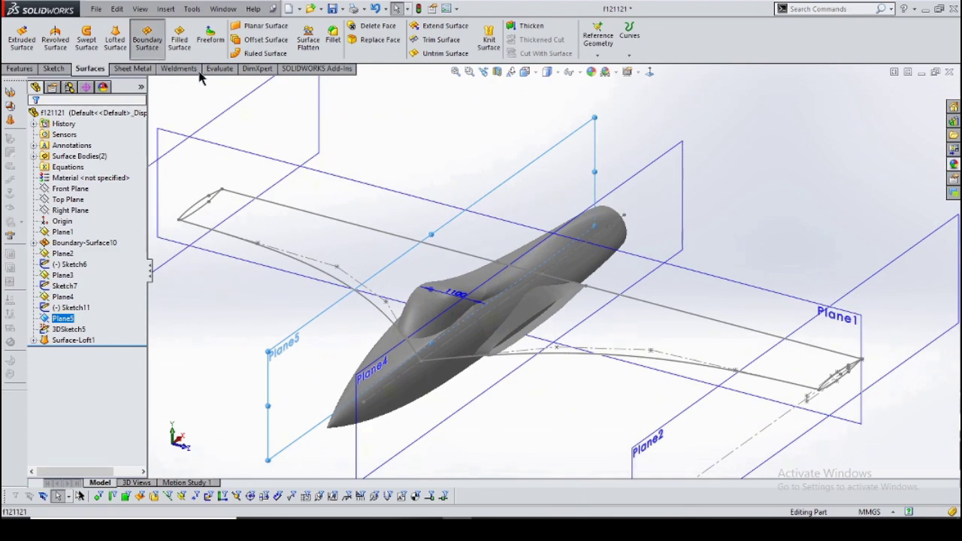
Add Closed Group<2> and Sketch7 as the boundary surface's Direction 1 sections.
{"action": "scroll", "coordinate": [361, 263], "scroll_direction": "up", "scroll_amount": 5}
{"action": "right_click", "coordinate": [113, 172]}
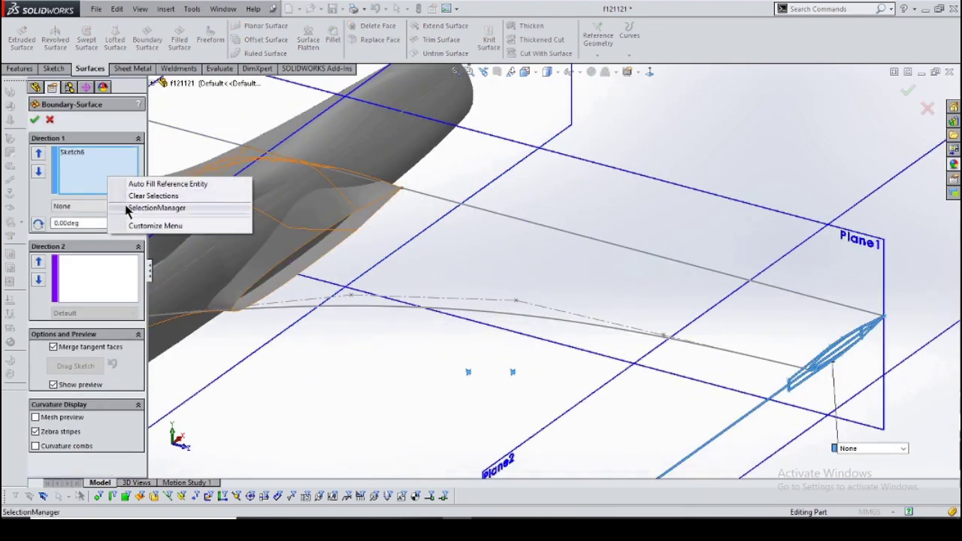
{"action": "left_click", "coordinate": [182, 228]}
{"action": "right_click", "coordinate": [426, 209]}
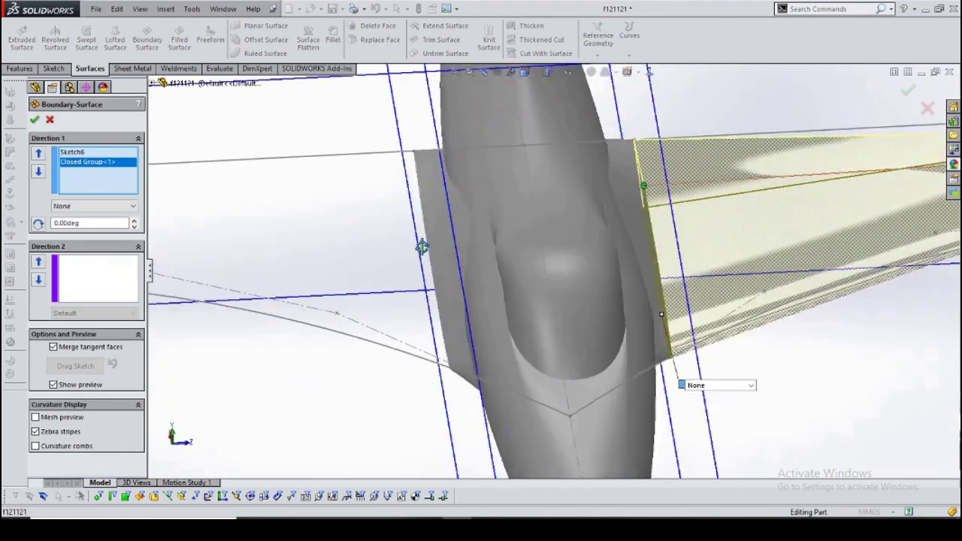
{"action": "right_click", "coordinate": [114, 180]}
{"action": "left_click", "coordinate": [645, 80]}
{"action": "scroll", "coordinate": [345, 222], "scroll_direction": "down", "scroll_amount": 3}
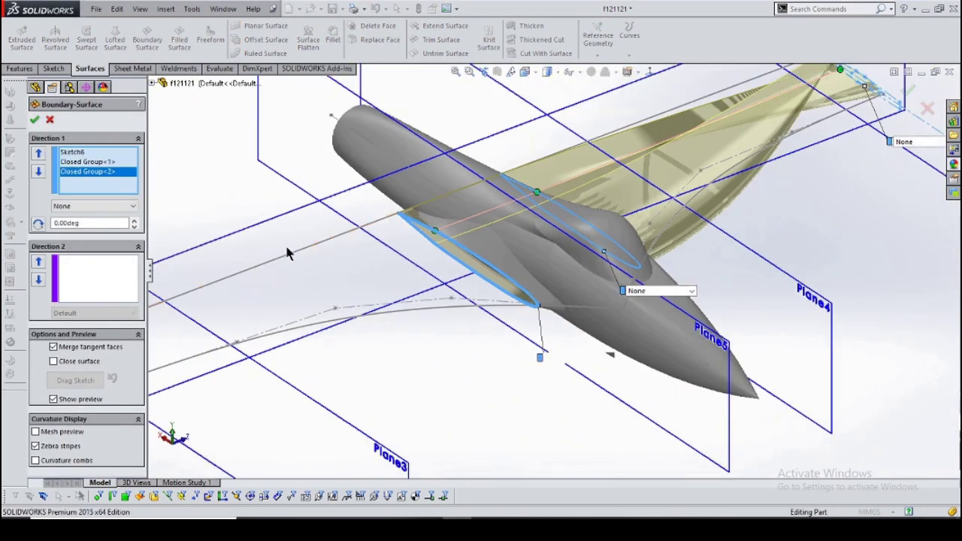
{"action": "mouse_move", "coordinate": [481, 271]}
{"action": "middle_mouse_down"}
{"action": "mouse_move", "coordinate": [421, 316]}
{"action": "mouse_move", "coordinate": [692, 369]}
{"action": "mouse_move", "coordinate": [715, 289]}
{"action": "middle_mouse_up"}
{"action": "left_click", "coordinate": [361, 330]}
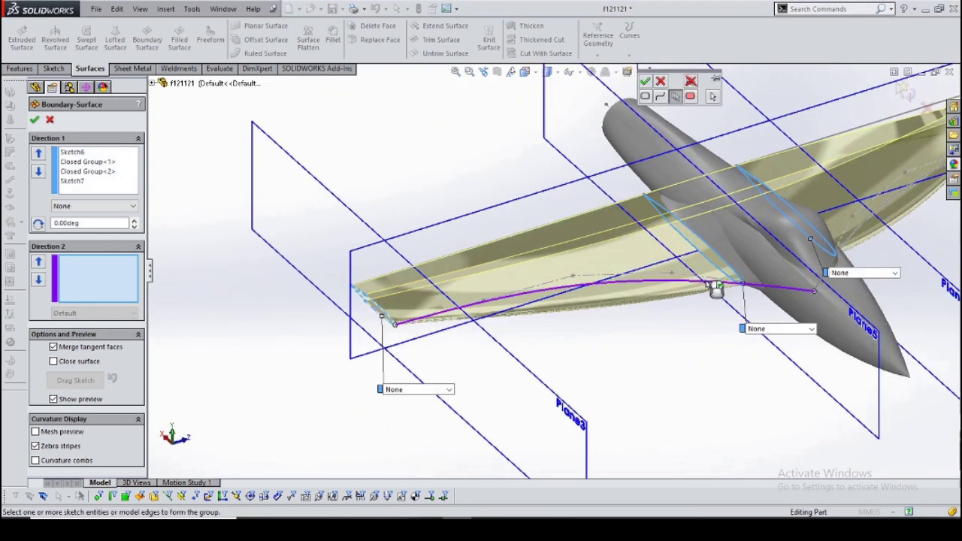
Add Open Group<1> as Direction 2 and confirm Boundary-Surface11.
{"action": "left_click", "coordinate": [852, 242]}
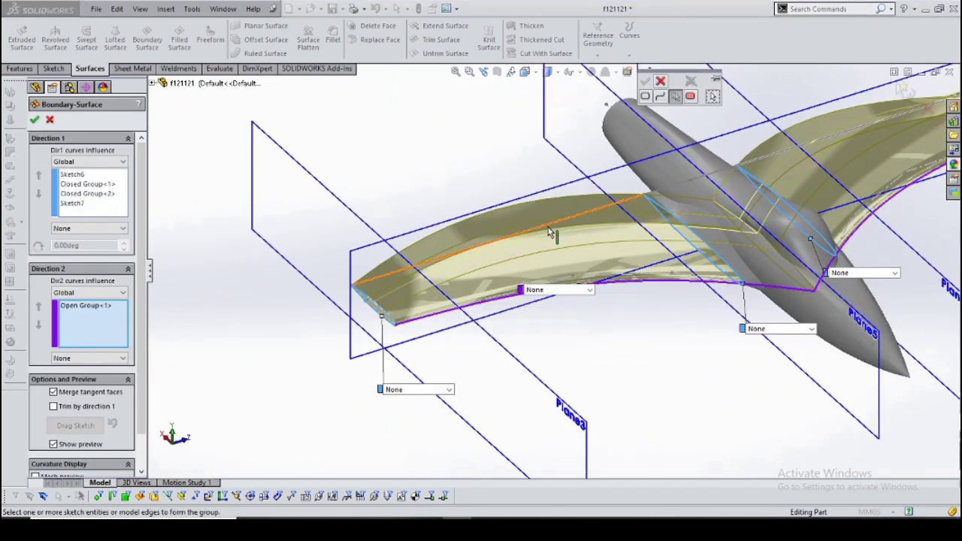
{"action": "middle_click_drag", "start_coordinate": [794, 162], "coordinate": [526, 158]}
{"action": "key", "text": "Return"}
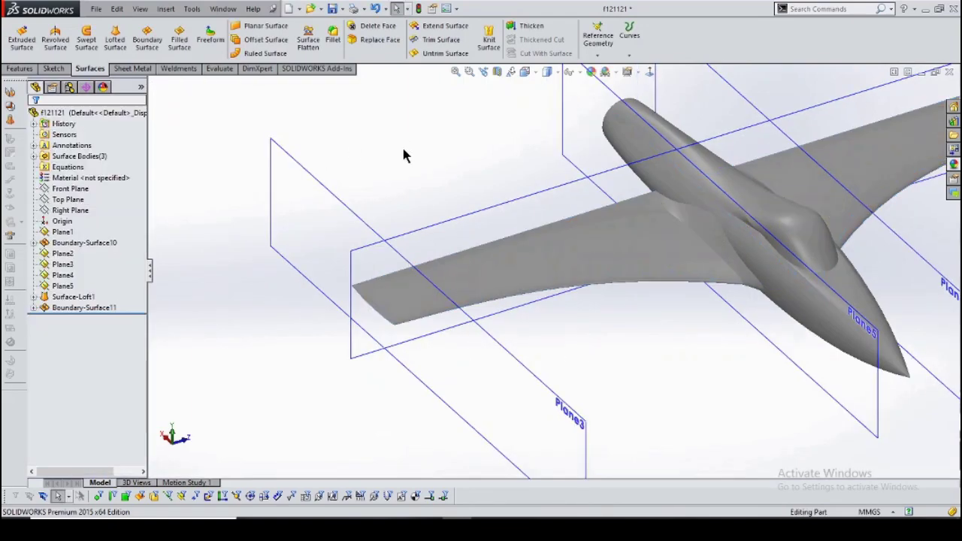
Check the wings from the left and isometric views, then start a new reference plane.
{"action": "mouse_move", "coordinate": [401, 154]}
{"action": "middle_mouse_down"}
{"action": "mouse_move", "coordinate": [679, 278]}
{"action": "mouse_move", "coordinate": [546, 243]}
{"action": "mouse_move", "coordinate": [669, 279]}
{"action": "mouse_move", "coordinate": [581, 383]}
{"action": "middle_mouse_up"}
{"action": "key", "text": "space"}
{"action": "left_click", "coordinate": [558, 369]}
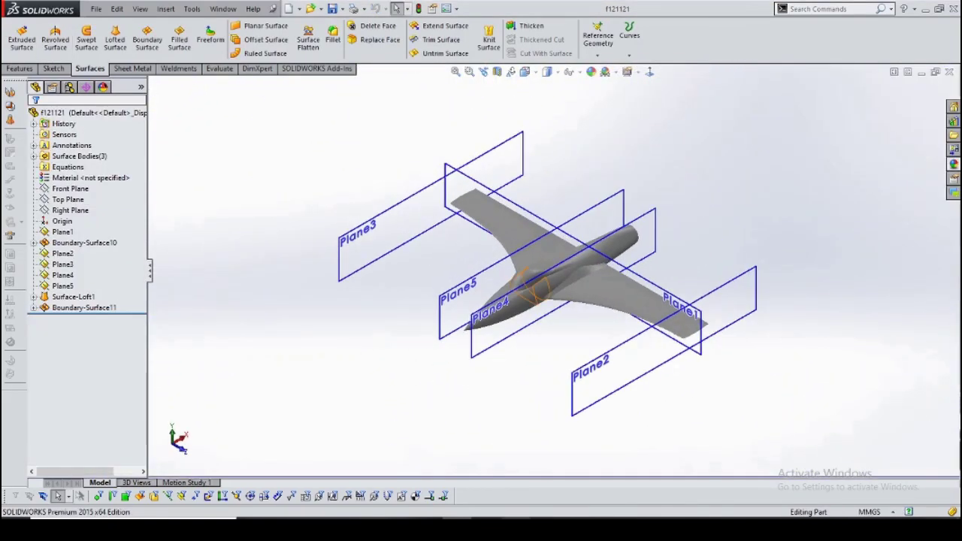
{"action": "key", "text": "ctrl+7"}
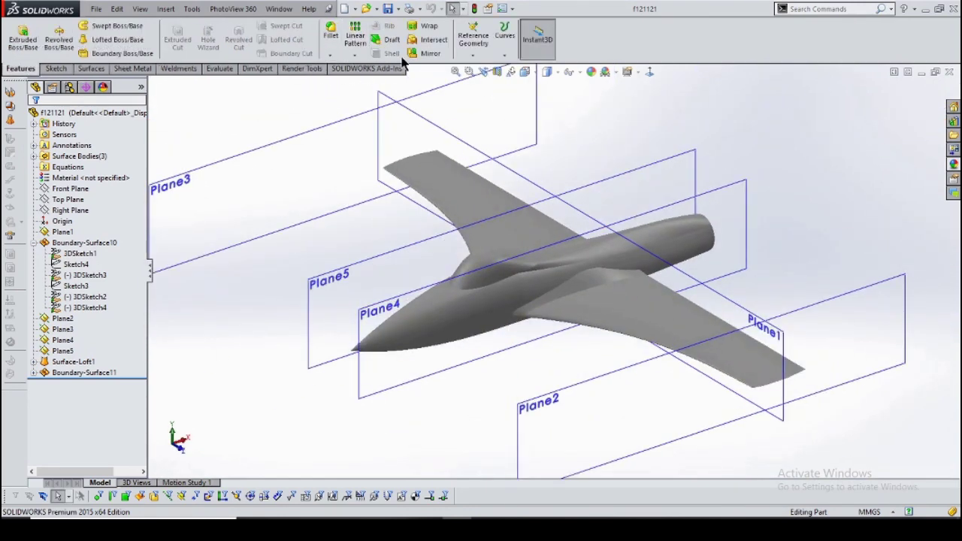
{"action": "left_click", "coordinate": [473, 34]}
{"action": "left_click", "coordinate": [489, 60]}
Create Plane7 offset 4000 mm from the Right Plane.
{"action": "left_click", "coordinate": [199, 180]}
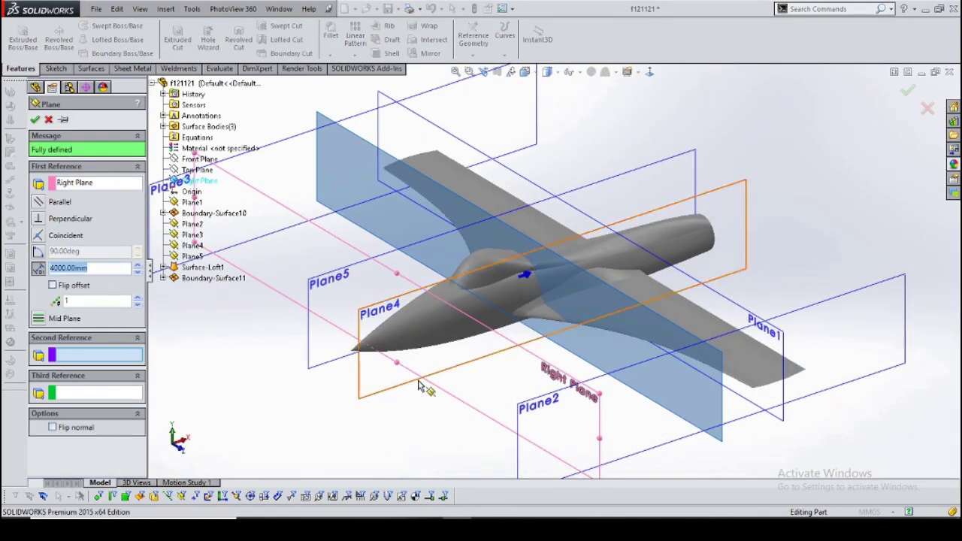
{"action": "key", "text": "ctrl+5"}
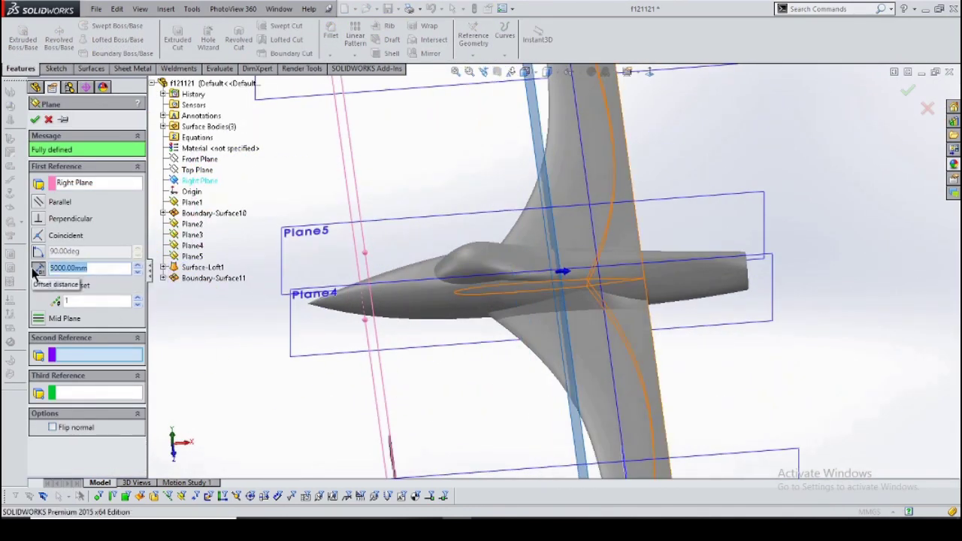
{"action": "key", "text": "Return"}
{"action": "key", "text": "Return"}
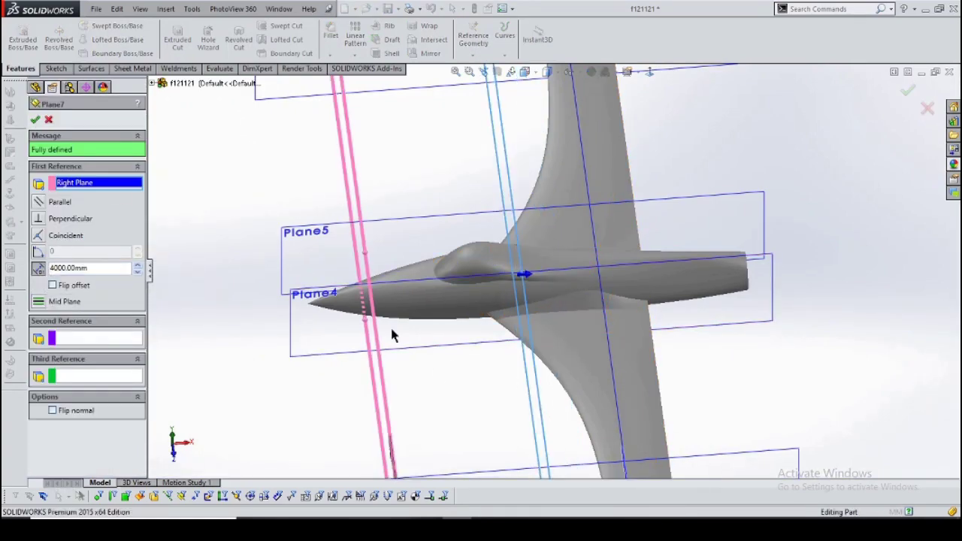
{"action": "key", "text": "Return"}
Start a sketch on Plane7 and draw a vertical centerline through the origin.
{"action": "key", "text": "ctrl+3"}
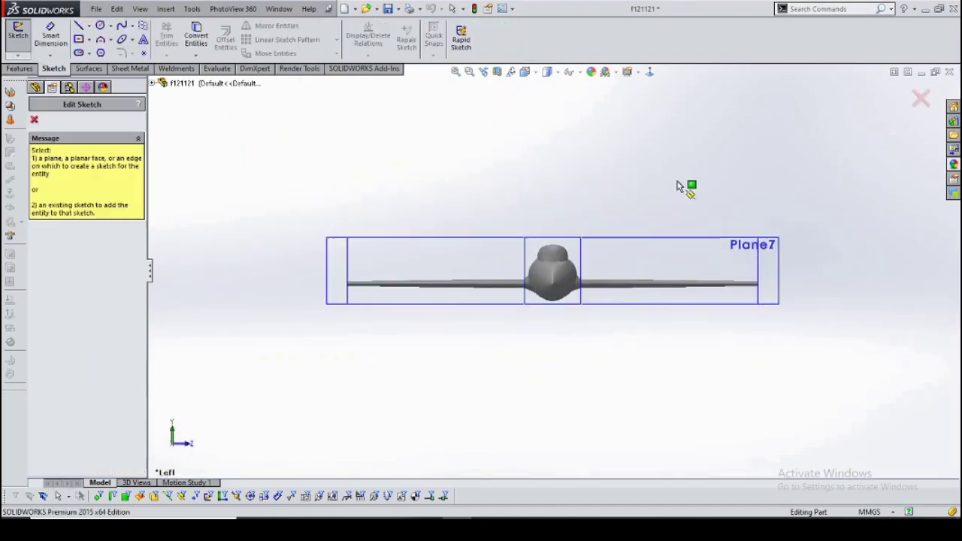
{"action": "left_click", "coordinate": [605, 275]}
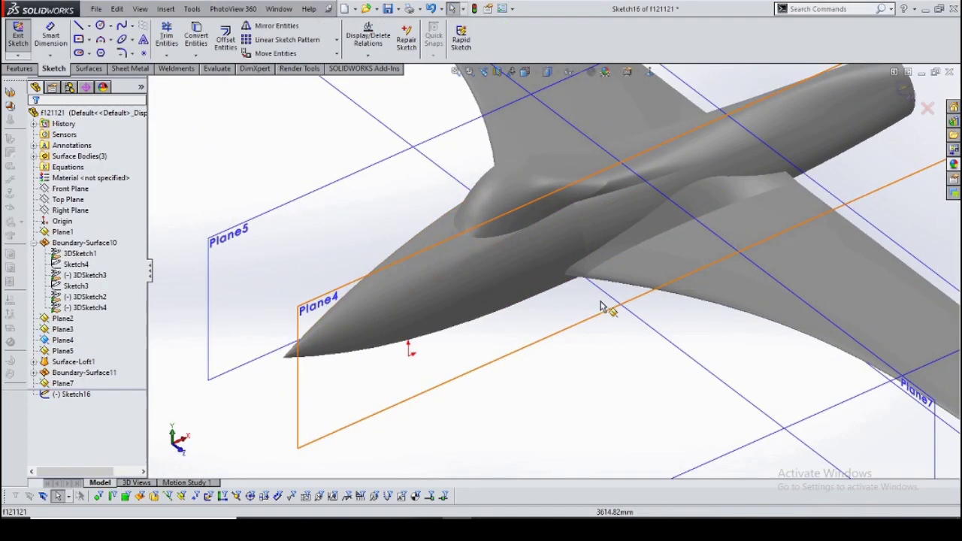
{"action": "left_click", "coordinate": [466, 272]}
{"action": "left_click", "coordinate": [18, 34]}
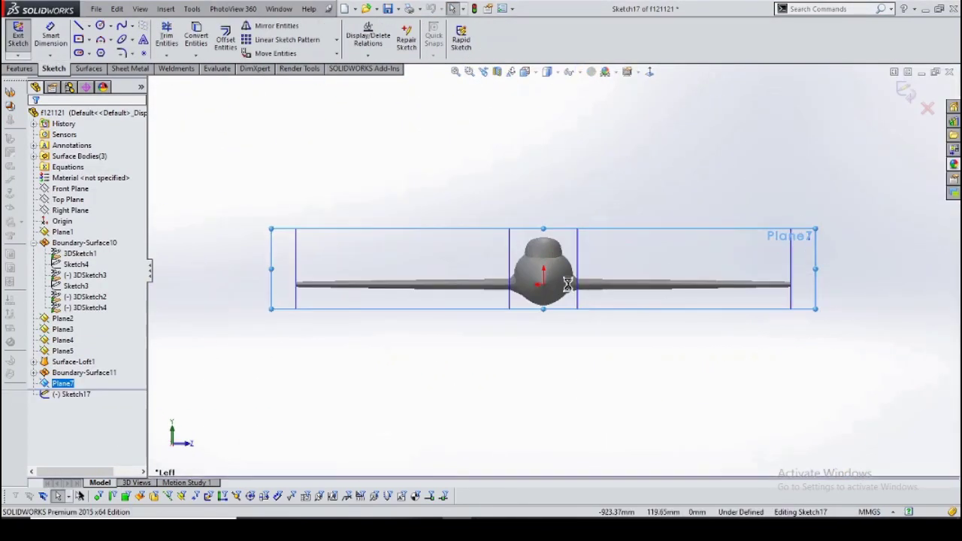
{"action": "left_click", "coordinate": [88, 26]}
{"action": "left_click", "coordinate": [95, 38]}
{"action": "left_click_drag", "start_coordinate": [528, 256], "coordinate": [529, 323]}
{"action": "key", "text": "Escape"}
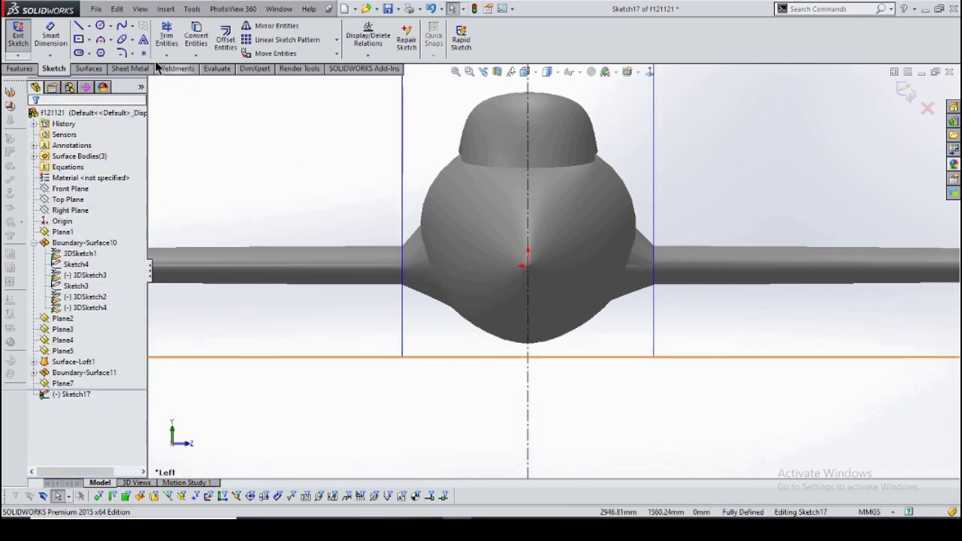
Draw a closed four-line outline below the wing root, adjust its corners, and start mirroring.
{"action": "left_click", "coordinate": [78, 26]}
{"action": "scroll", "coordinate": [612, 275], "scroll_direction": "down", "scroll_amount": 3}
{"action": "scroll", "coordinate": [521, 296], "scroll_direction": "up", "scroll_amount": 1}
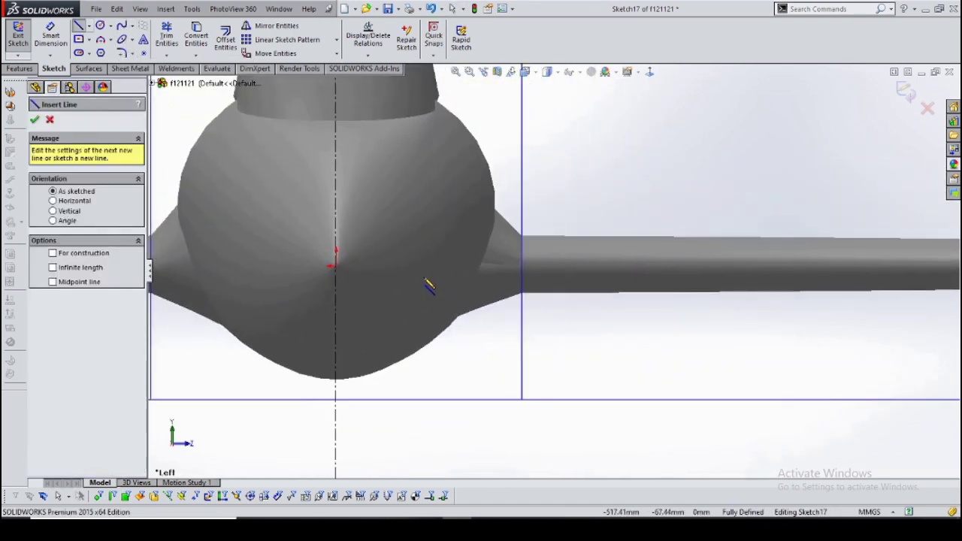
{"action": "left_click", "coordinate": [417, 274]}
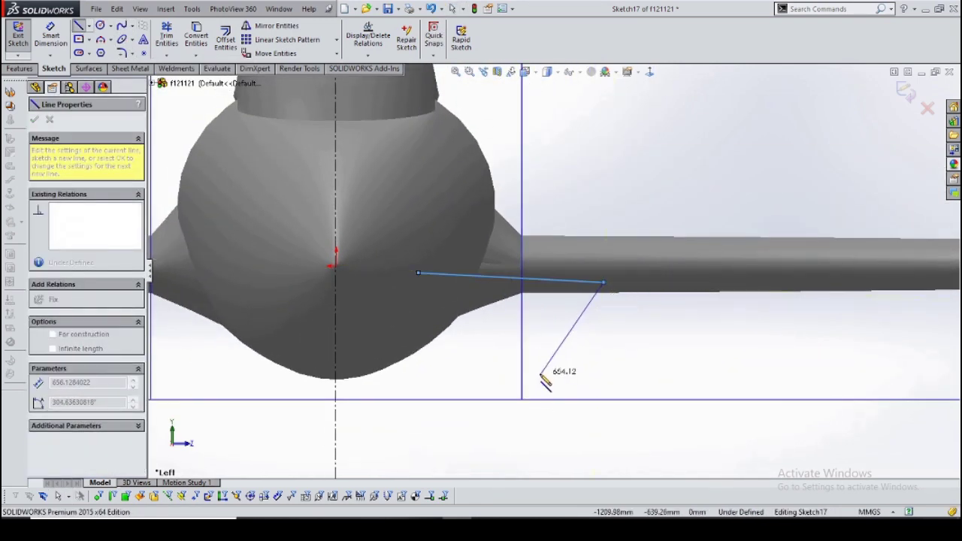
{"action": "left_click", "coordinate": [418, 275]}
{"action": "key", "text": "Escape"}
{"action": "scroll", "coordinate": [493, 246], "scroll_direction": "down", "scroll_amount": 2}
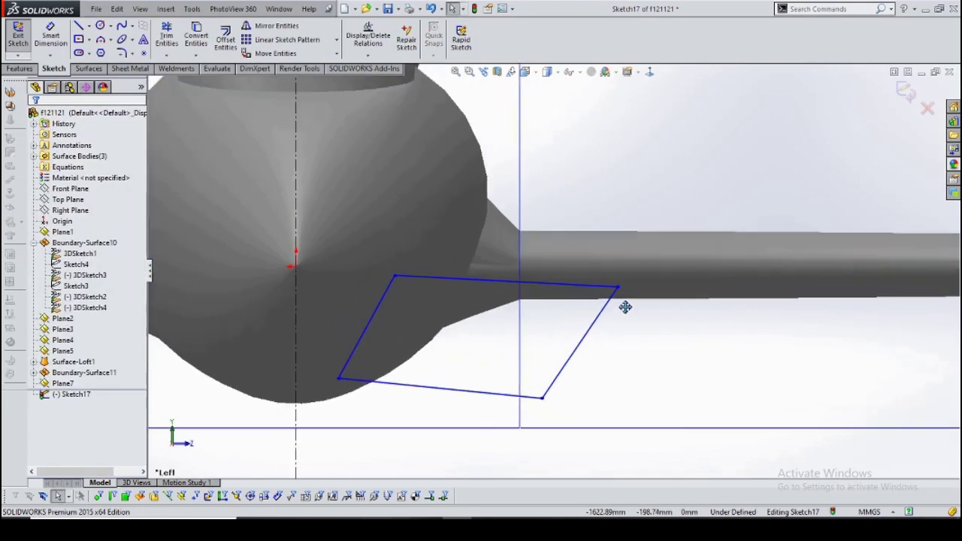
{"action": "left_click_drag", "start_coordinate": [401, 280], "coordinate": [386, 259]}
{"action": "middle_click_drag", "start_coordinate": [626, 295], "coordinate": [582, 302], "text": "ctrl"}
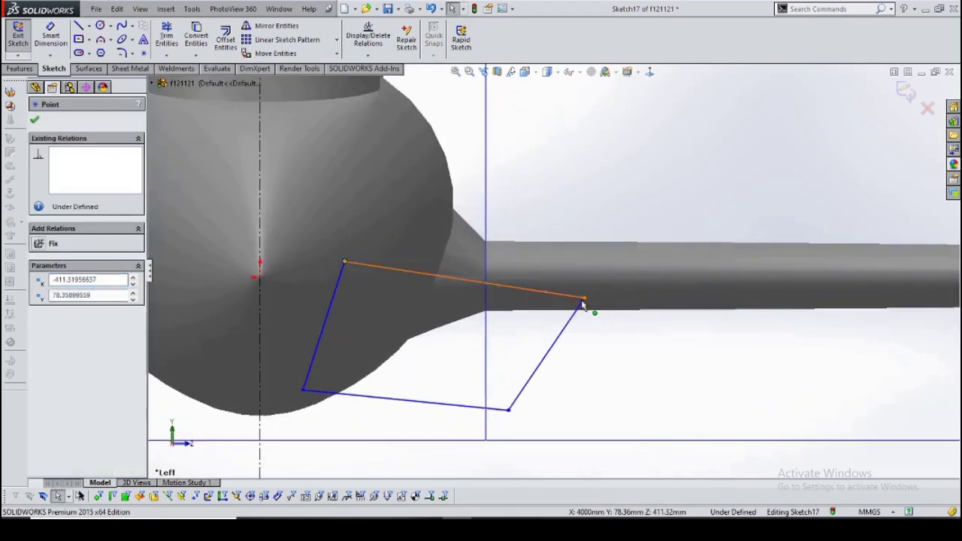
{"action": "scroll", "coordinate": [590, 301], "scroll_direction": "up", "scroll_amount": 3}
{"action": "scroll", "coordinate": [571, 293], "scroll_direction": "up", "scroll_amount": 2}
{"action": "scroll", "coordinate": [556, 285], "scroll_direction": "down", "scroll_amount": 5}
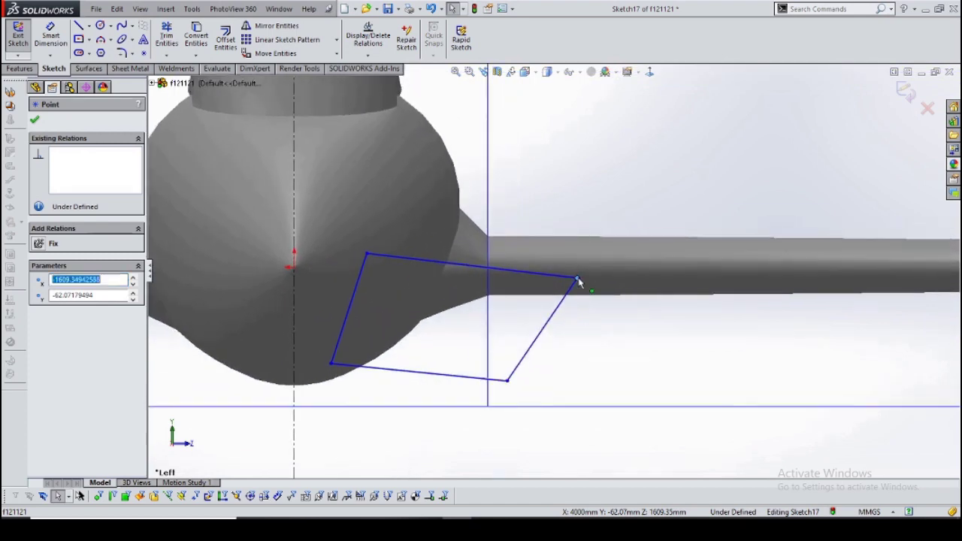
{"action": "scroll", "coordinate": [495, 378], "scroll_direction": "up", "scroll_amount": 1}
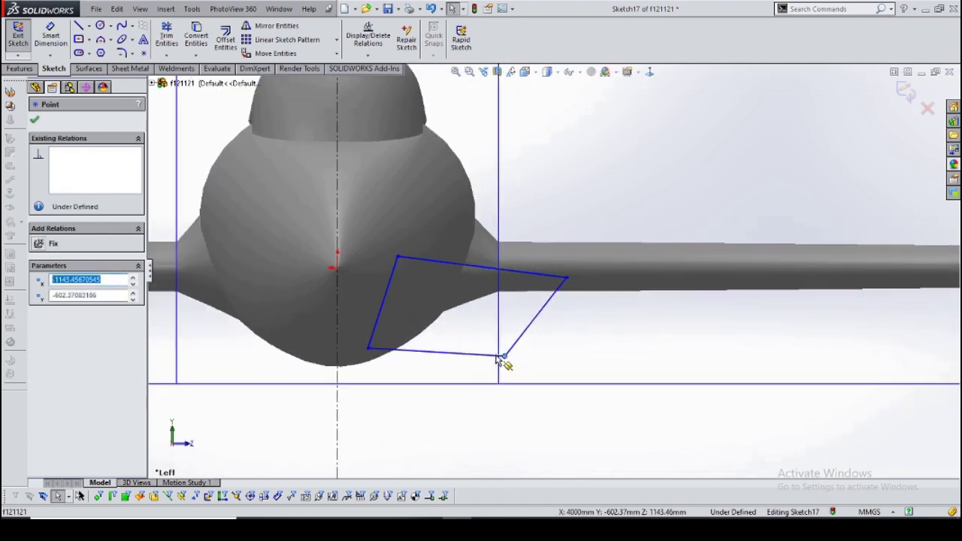
{"action": "scroll", "coordinate": [451, 365], "scroll_direction": "down", "scroll_amount": 2}
{"action": "scroll", "coordinate": [541, 330], "scroll_direction": "up", "scroll_amount": 5}
{"action": "key", "text": "m"}
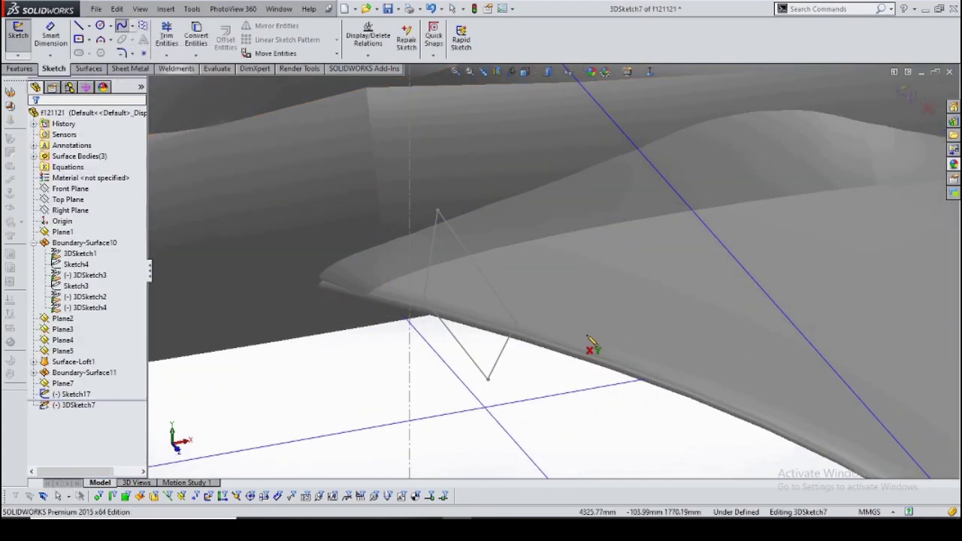
Reshape the first spline from the wing outline by pulling a control vertex in Top view.
{"action": "middle_click_drag", "start_coordinate": [589, 342], "coordinate": [518, 303]}
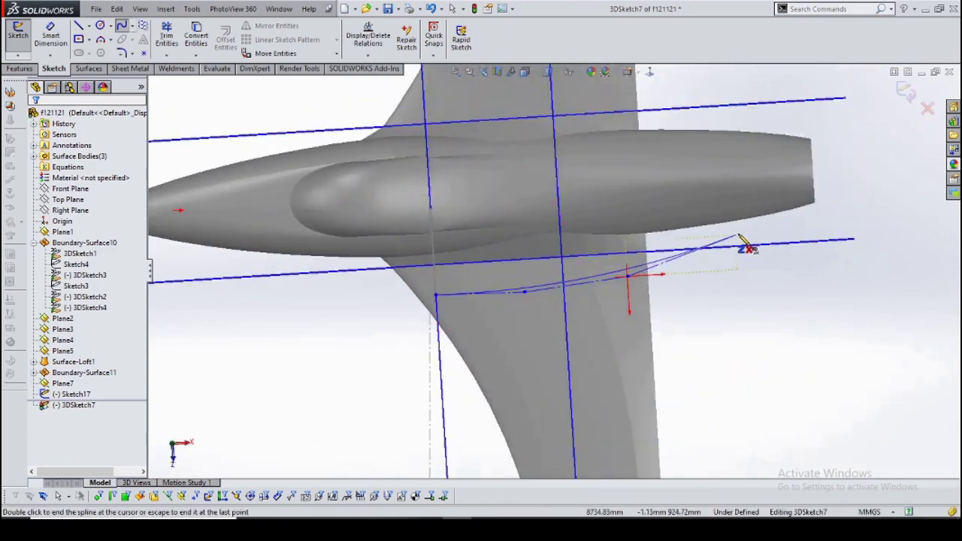
{"action": "middle_click_drag", "start_coordinate": [740, 240], "coordinate": [747, 249]}
{"action": "middle_click_drag", "start_coordinate": [736, 293], "coordinate": [541, 330]}
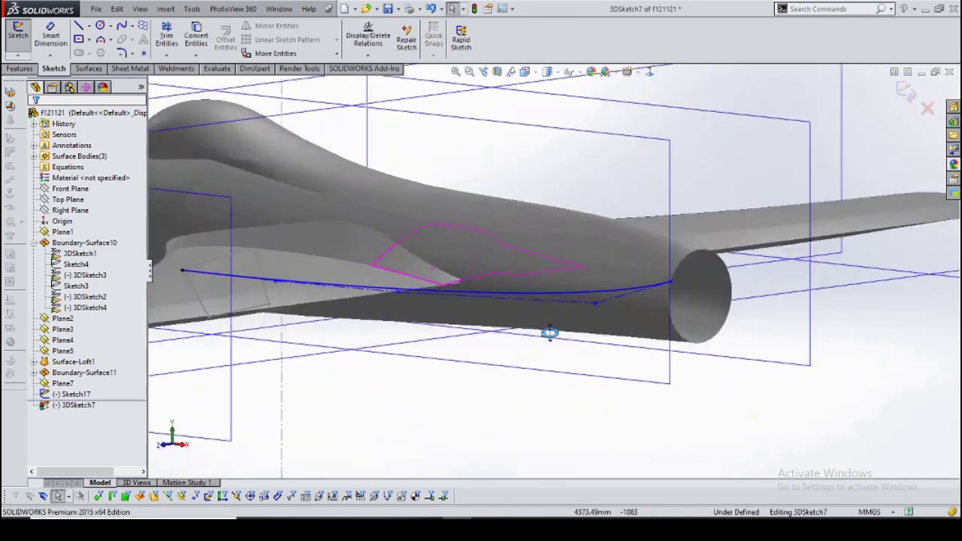
{"action": "left_click", "coordinate": [618, 275]}
{"action": "middle_click_drag", "start_coordinate": [619, 275], "coordinate": [489, 411]}
{"action": "key", "text": "ctrl+5"}
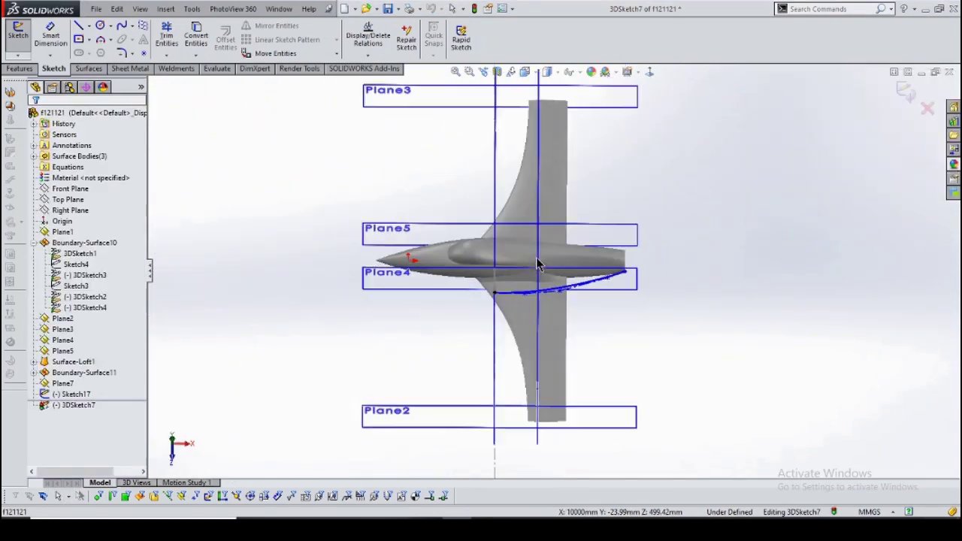
{"action": "scroll", "coordinate": [526, 338], "scroll_direction": "down", "scroll_amount": 3}
{"action": "scroll", "coordinate": [500, 398], "scroll_direction": "down", "scroll_amount": 3}
{"action": "left_click", "coordinate": [622, 361]}
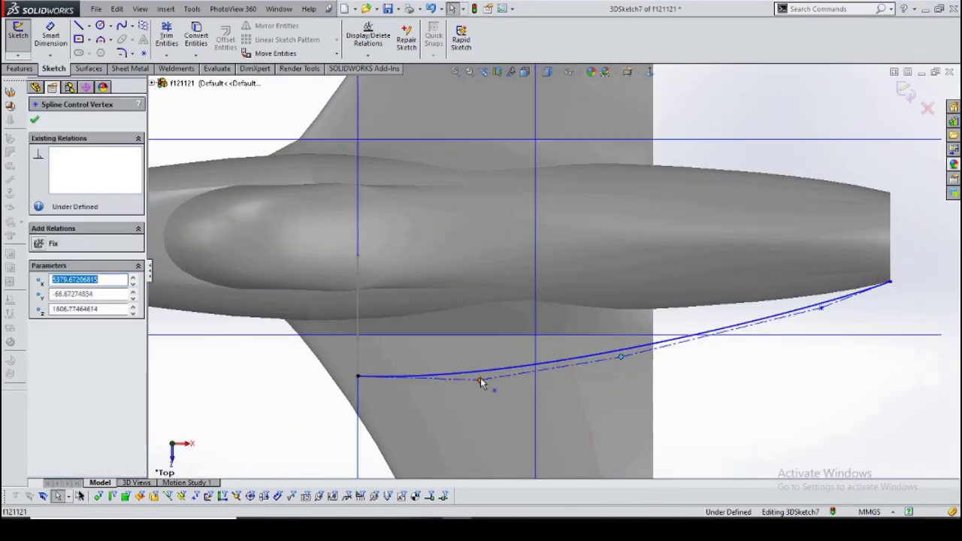
{"action": "left_click_drag", "start_coordinate": [821, 308], "coordinate": [734, 305]}
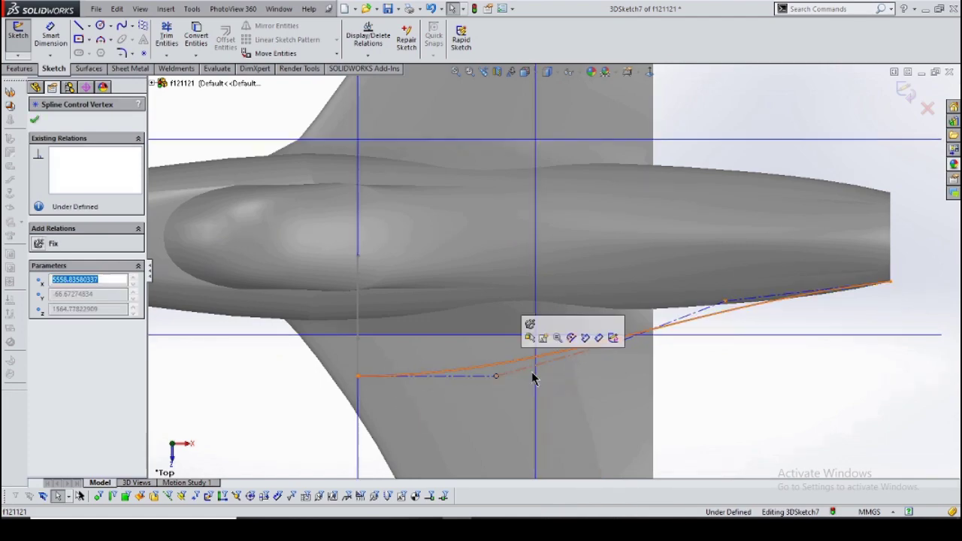
{"action": "key", "text": "Escape"}
{"action": "middle_click_drag", "start_coordinate": [634, 359], "coordinate": [250, 177]}
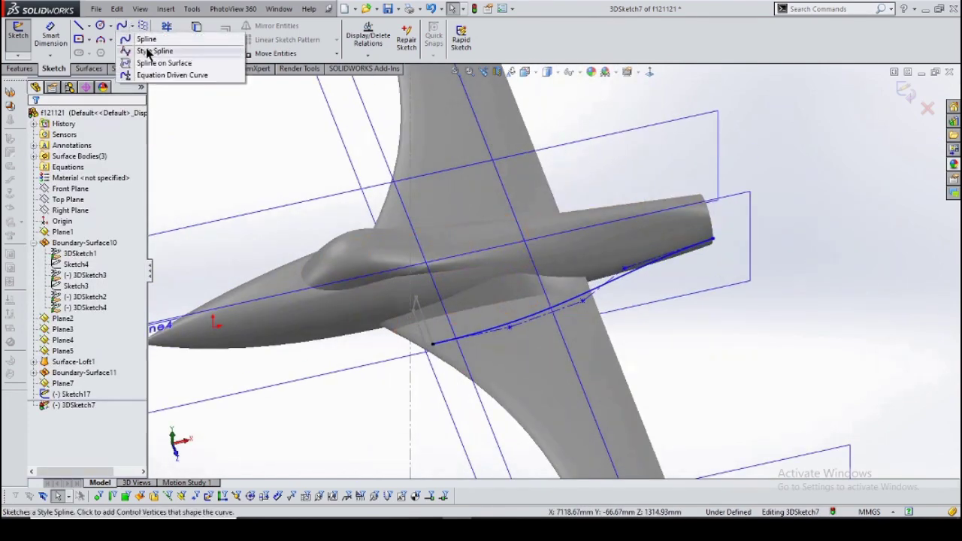
Draw a second style spline ending on the tail cylinder rim, then check it in Top and Isometric views.
{"action": "left_click", "coordinate": [148, 53]}
{"action": "middle_click_drag", "start_coordinate": [418, 382], "coordinate": [538, 318]}
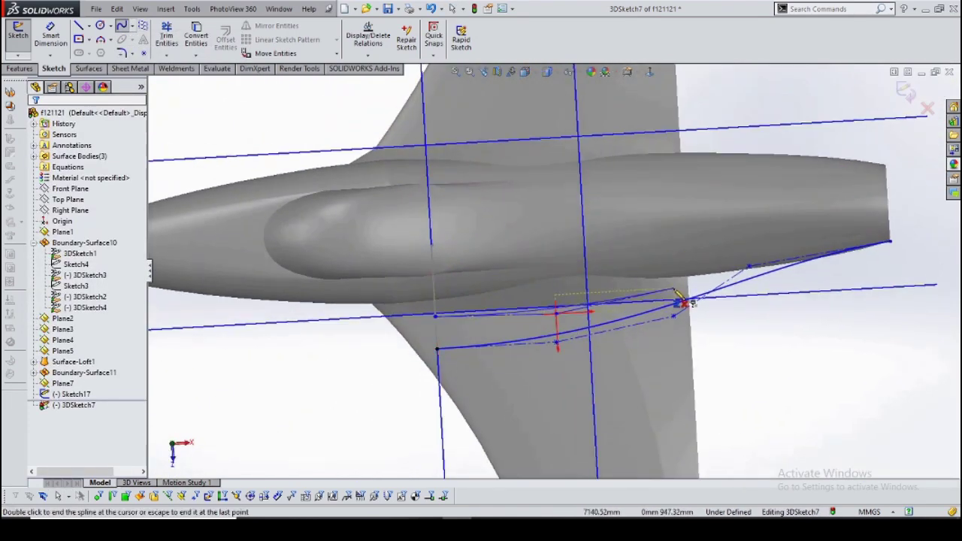
{"action": "mouse_move", "coordinate": [749, 265]}
{"action": "middle_mouse_down"}
{"action": "mouse_move", "coordinate": [858, 203]}
{"action": "mouse_move", "coordinate": [781, 255]}
{"action": "middle_mouse_up"}
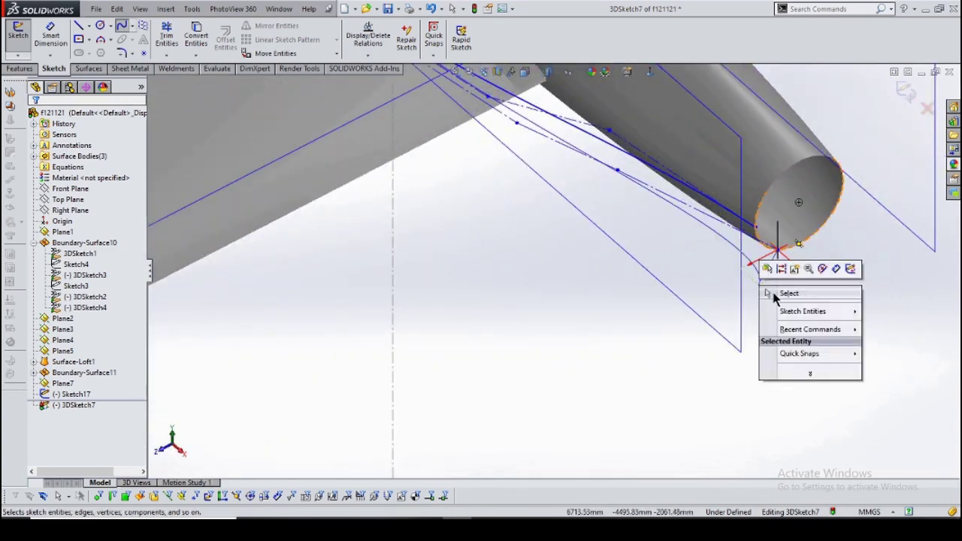
{"action": "left_click", "coordinate": [787, 293]}
{"action": "mouse_move", "coordinate": [774, 298]}
{"action": "middle_mouse_down"}
{"action": "mouse_move", "coordinate": [583, 316]}
{"action": "mouse_move", "coordinate": [601, 311]}
{"action": "mouse_move", "coordinate": [623, 333]}
{"action": "middle_mouse_up"}
{"action": "left_click", "coordinate": [638, 329]}
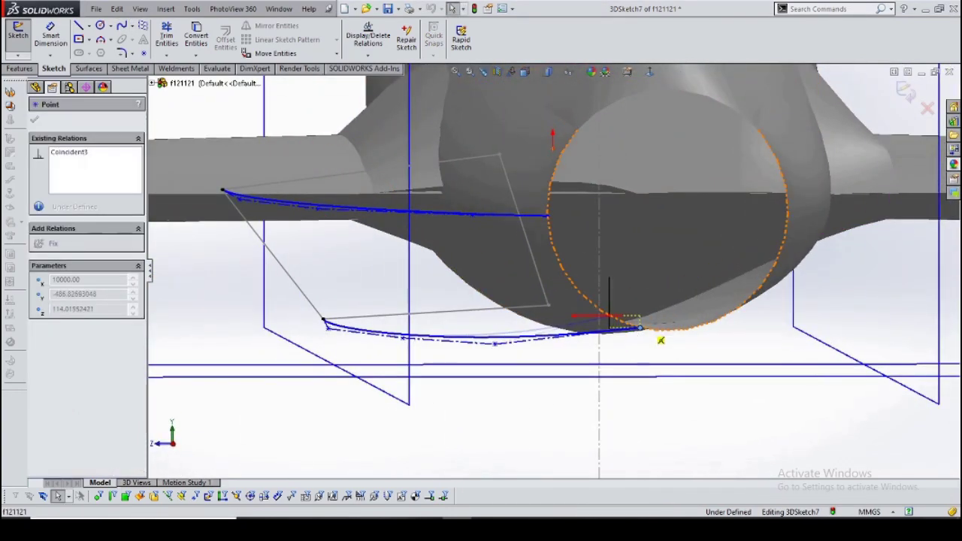
{"action": "key", "text": "Escape"}
{"action": "key", "text": "ctrl+5"}
{"action": "scroll", "coordinate": [622, 316], "scroll_direction": "down", "scroll_amount": 3}
{"action": "scroll", "coordinate": [559, 363], "scroll_direction": "down", "scroll_amount": 2}
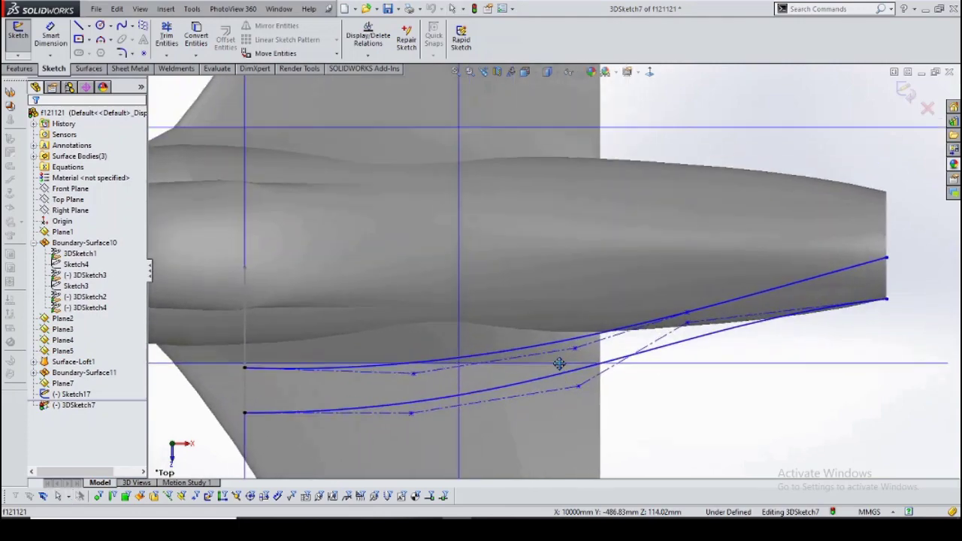
{"action": "scroll", "coordinate": [559, 363], "scroll_direction": "up", "scroll_amount": 5}
{"action": "key", "text": "ctrl+7"}
{"action": "middle_click_drag", "start_coordinate": [643, 148], "coordinate": [172, 84]}
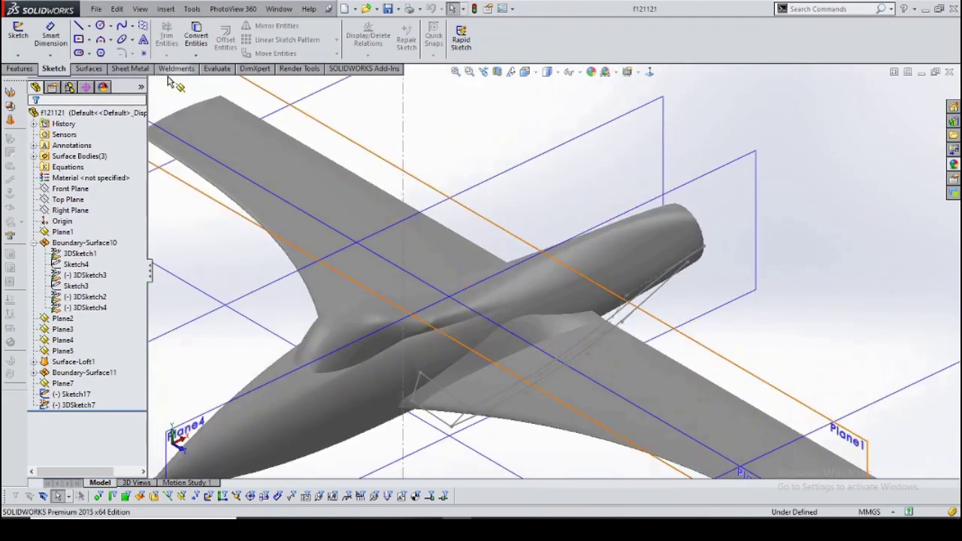
Start a Boundary Surface with Sketch17's square outline and the tail circle as profiles, then clear them.
{"action": "left_click", "coordinate": [145, 48]}
{"action": "scroll", "coordinate": [438, 331], "scroll_direction": "down", "scroll_amount": 5}
{"action": "left_click", "coordinate": [438, 331]}
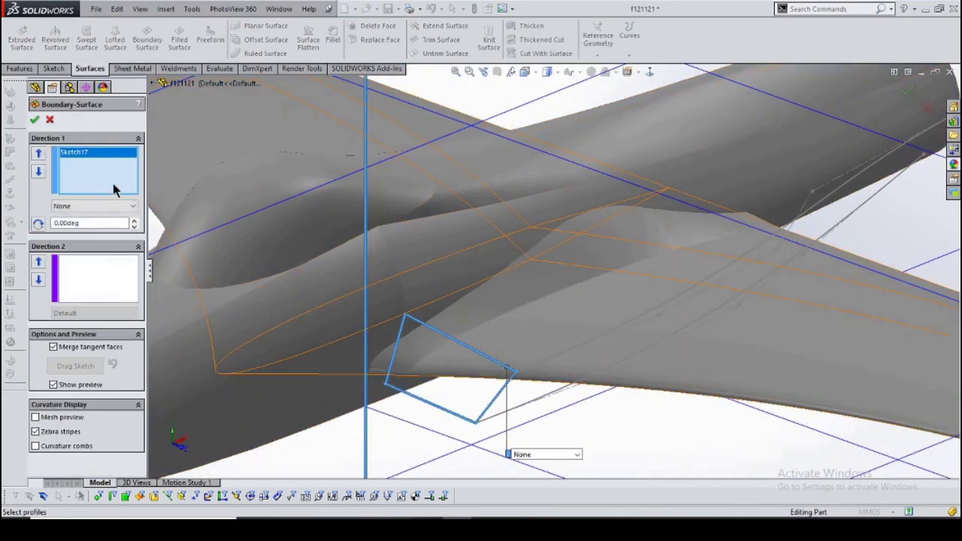
{"action": "left_click", "coordinate": [158, 209]}
{"action": "left_click", "coordinate": [699, 174]}
{"action": "right_click", "coordinate": [97, 283]}
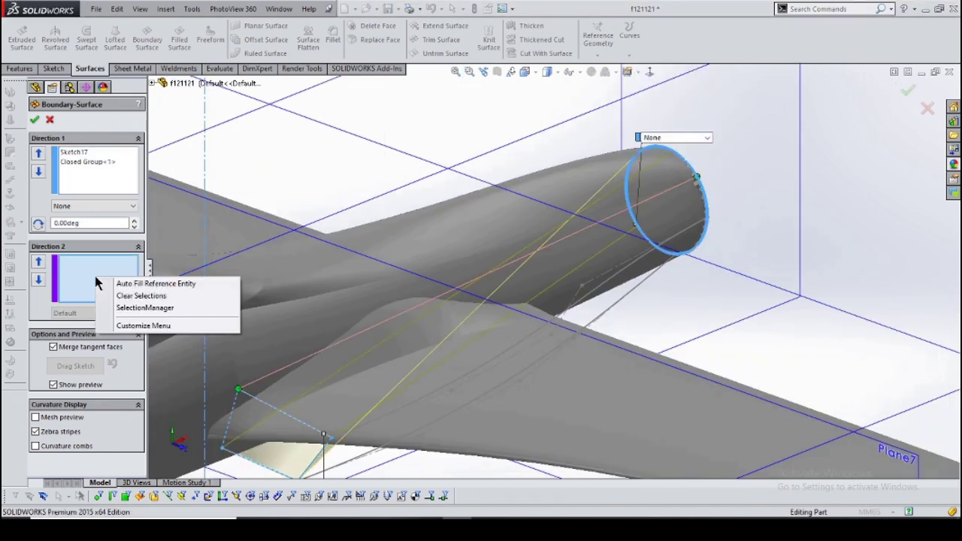
{"action": "scroll", "coordinate": [419, 365], "scroll_direction": "up", "scroll_amount": 1}
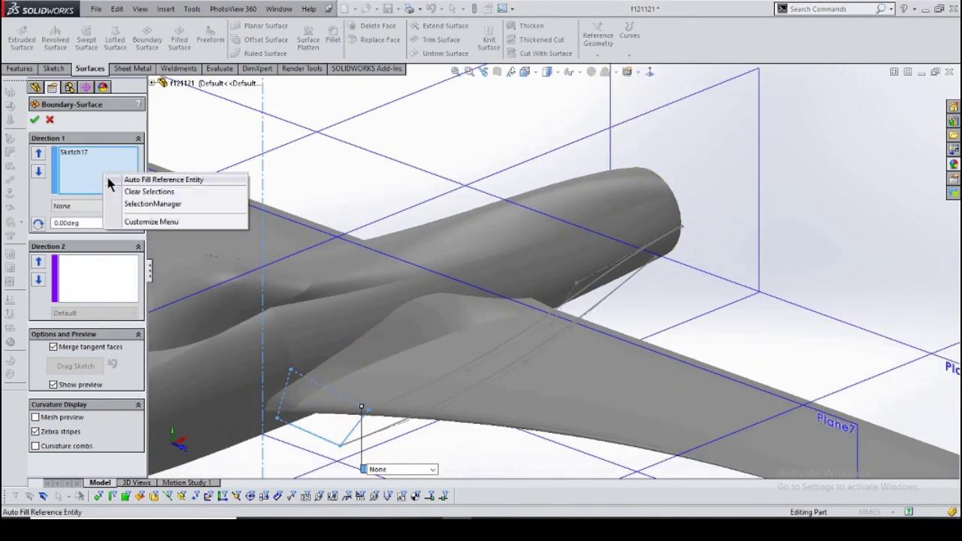
{"action": "right_click", "coordinate": [665, 184]}
{"action": "left_click", "coordinate": [702, 238]}
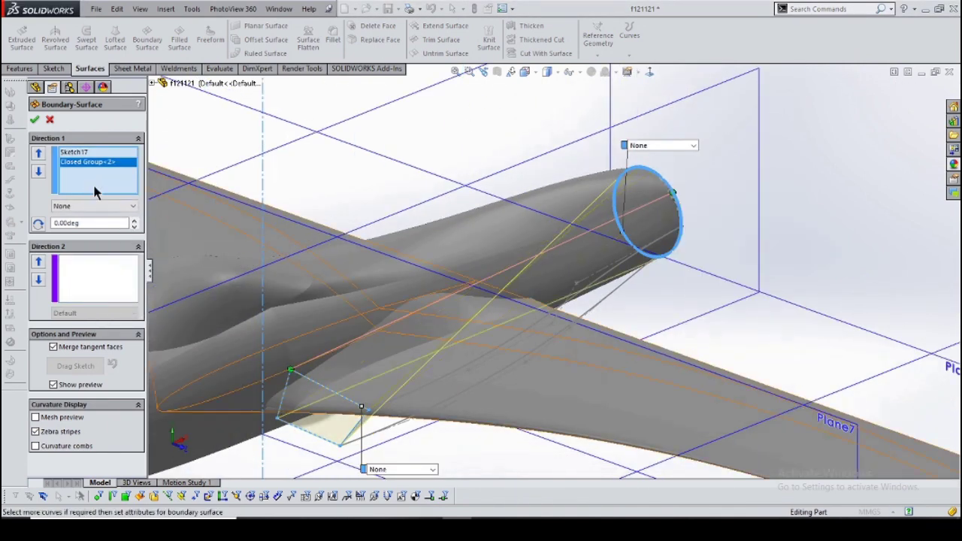
Reselect the square and circle profiles, add the side guide curve, and create Boundary-Surface13.
{"action": "left_click", "coordinate": [288, 396]}
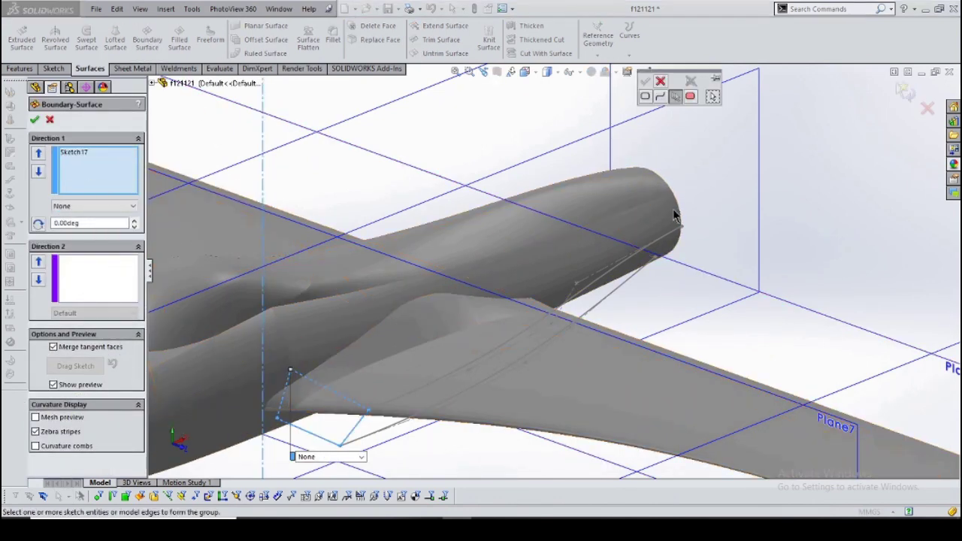
{"action": "key", "text": "Delete"}
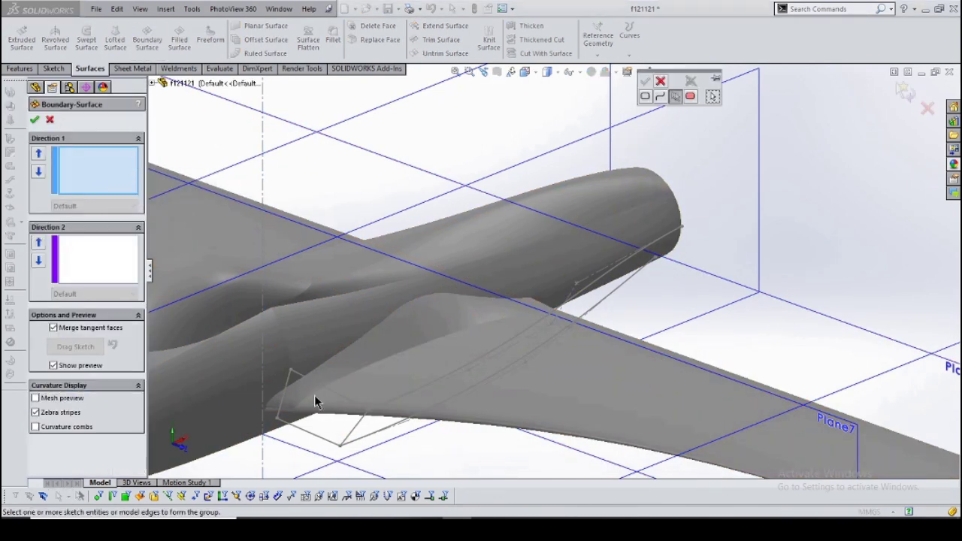
{"action": "left_click", "coordinate": [648, 81]}
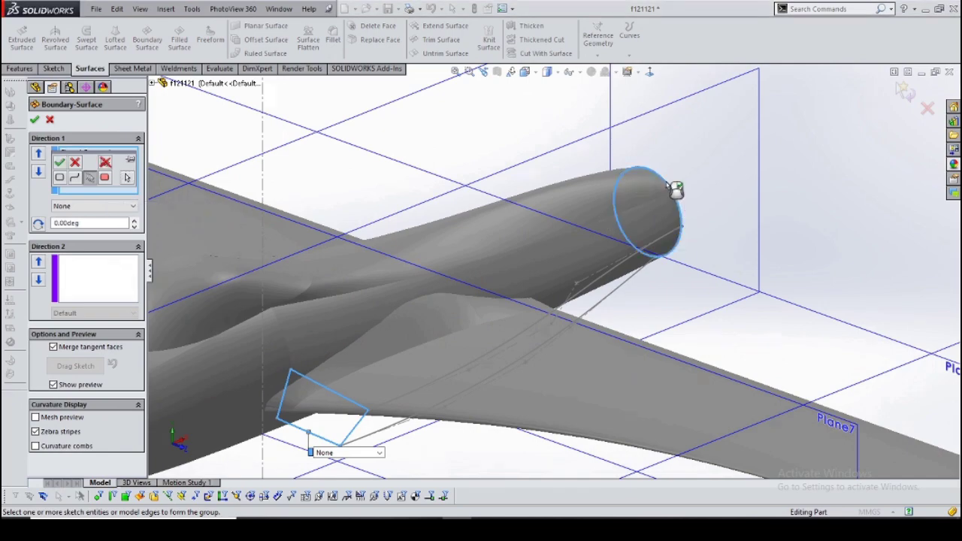
{"action": "right_click", "coordinate": [675, 190]}
{"action": "middle_click_drag", "start_coordinate": [674, 189], "coordinate": [669, 307]}
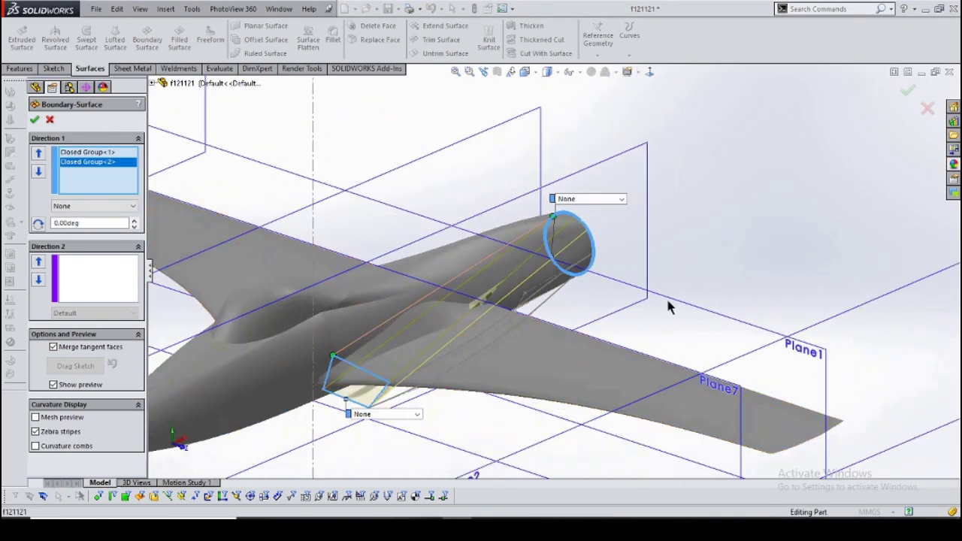
{"action": "right_click", "coordinate": [468, 356]}
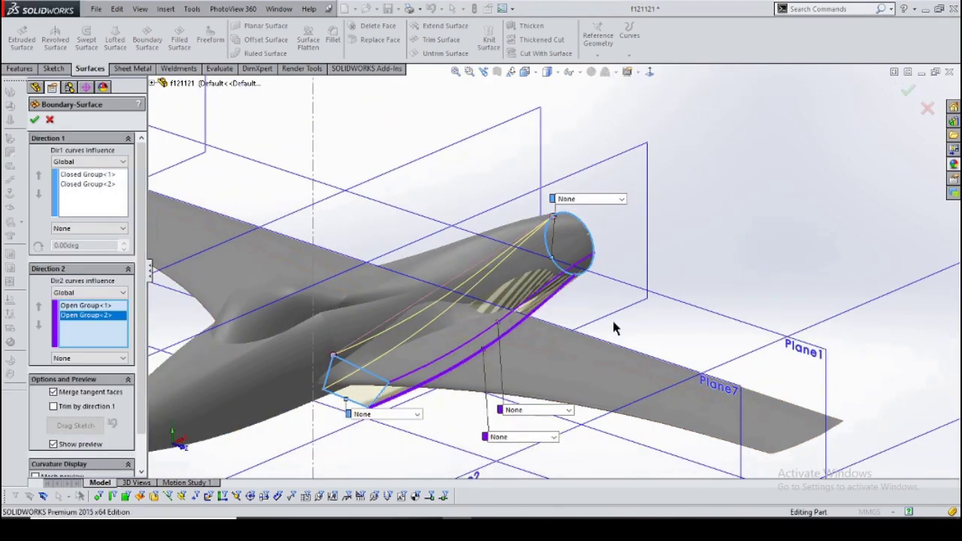
{"action": "mouse_move", "coordinate": [613, 323]}
{"action": "middle_mouse_down"}
{"action": "mouse_move", "coordinate": [683, 280]}
{"action": "mouse_move", "coordinate": [529, 381]}
{"action": "mouse_move", "coordinate": [495, 328]}
{"action": "mouse_move", "coordinate": [515, 389]}
{"action": "mouse_move", "coordinate": [503, 380]}
{"action": "middle_mouse_up"}
{"action": "right_click", "coordinate": [683, 280]}
Review the new surface from standard views, then open Sketch17 and exit it unchanged.
{"action": "key", "text": "space"}
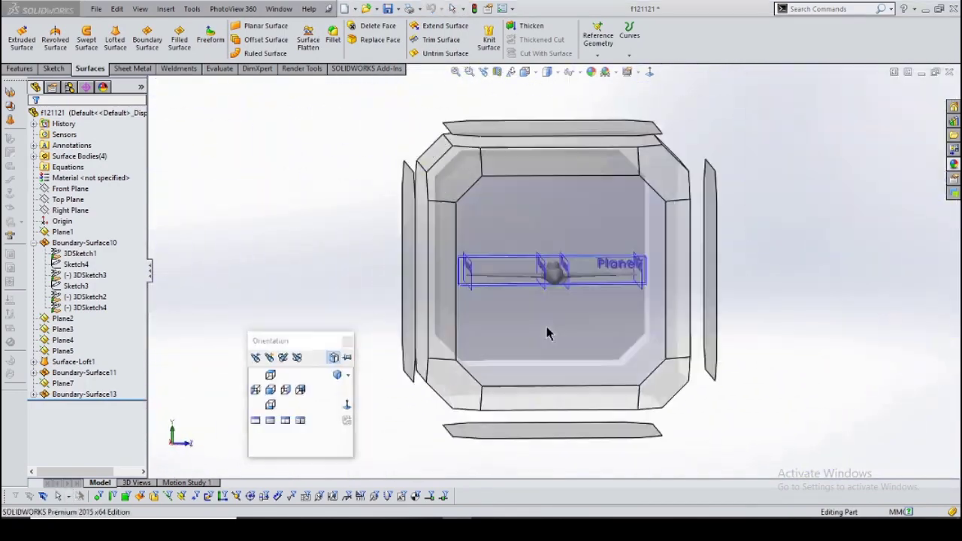
{"action": "mouse_move", "coordinate": [547, 334]}
{"action": "middle_mouse_down"}
{"action": "mouse_move", "coordinate": [590, 307]}
{"action": "mouse_move", "coordinate": [646, 395]}
{"action": "mouse_move", "coordinate": [500, 406]}
{"action": "middle_mouse_up"}
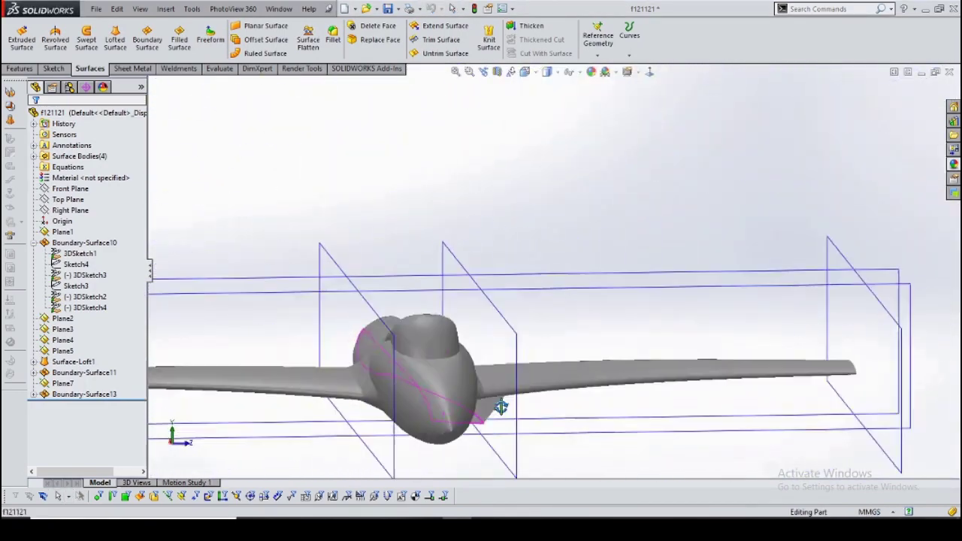
{"action": "key", "text": "space"}
{"action": "left_click", "coordinate": [499, 296]}
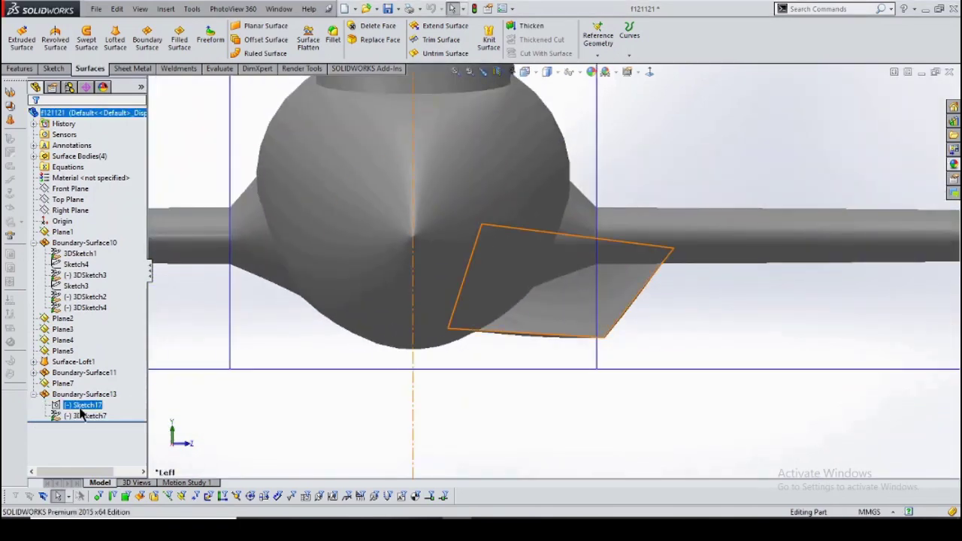
{"action": "left_click", "coordinate": [81, 410]}
{"action": "left_click", "coordinate": [89, 379]}
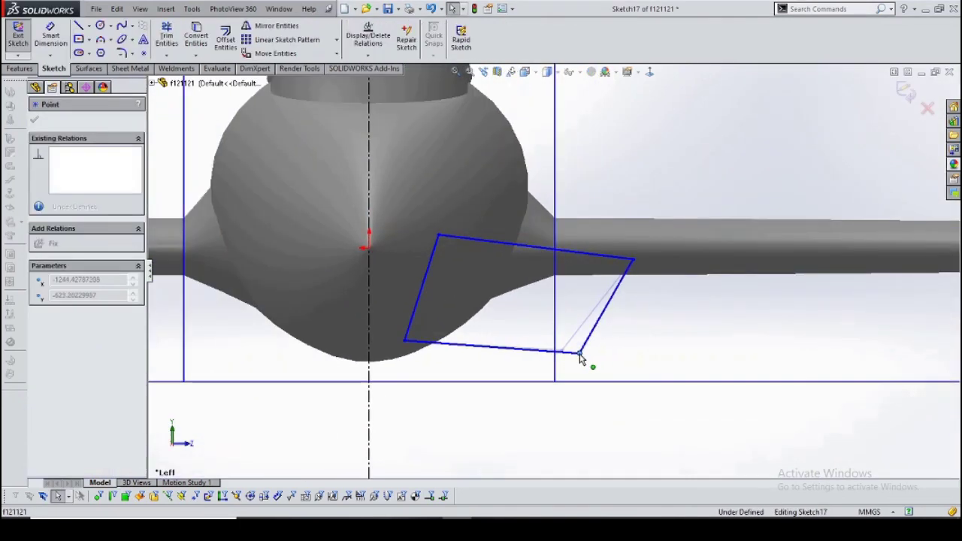
{"action": "left_click", "coordinate": [905, 91]}
{"action": "mouse_move", "coordinate": [726, 161]}
{"action": "middle_mouse_down"}
{"action": "mouse_move", "coordinate": [609, 294]}
{"action": "mouse_move", "coordinate": [594, 377]}
{"action": "middle_mouse_up"}
{"action": "scroll", "coordinate": [594, 377], "scroll_direction": "up", "scroll_amount": 3}
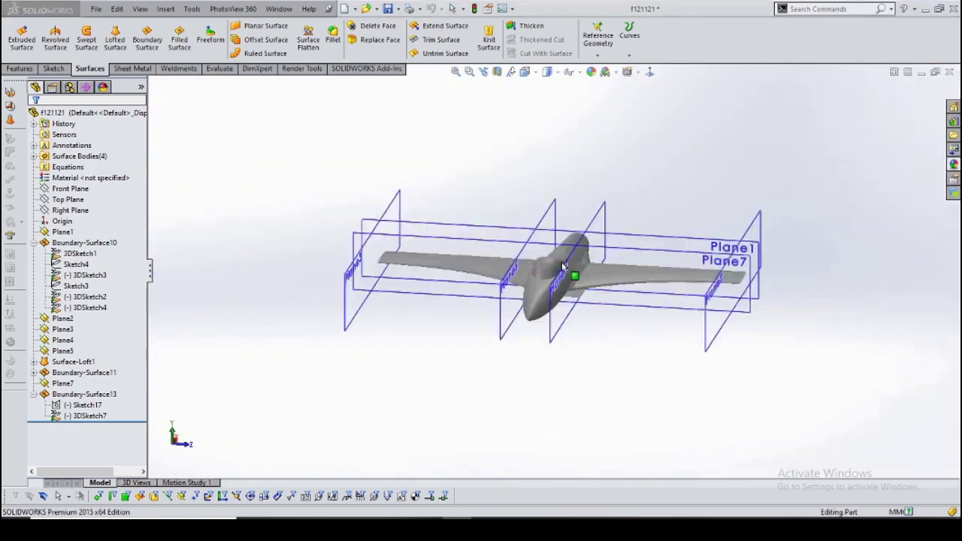
{"action": "scroll", "coordinate": [223, 166], "scroll_direction": "down", "scroll_amount": 2}
On Plane7, draw a vertical centerline from the origin and horizontal midpoint centerlines along it.
{"action": "left_click", "coordinate": [544, 248]}
{"action": "left_click", "coordinate": [91, 28]}
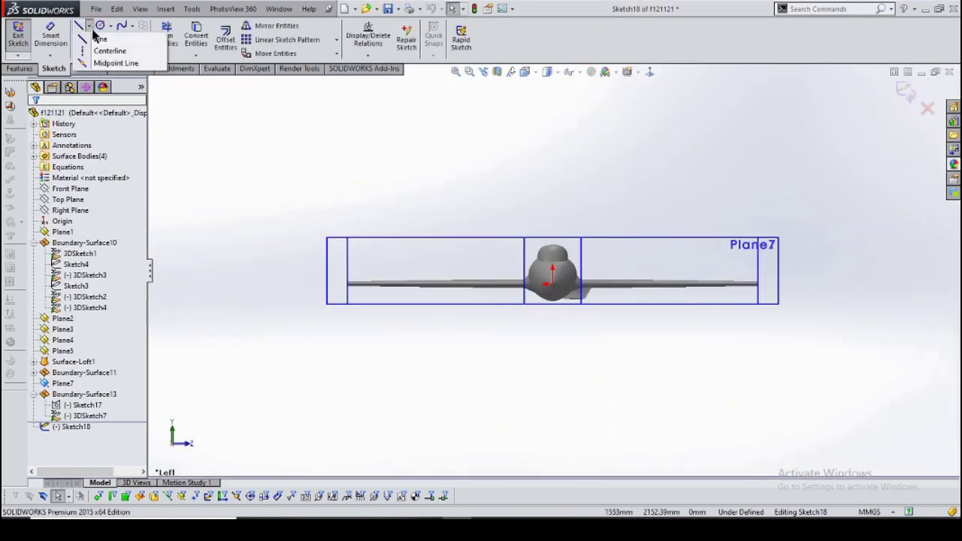
{"action": "left_click", "coordinate": [109, 51]}
{"action": "scroll", "coordinate": [579, 284], "scroll_direction": "up", "scroll_amount": 5}
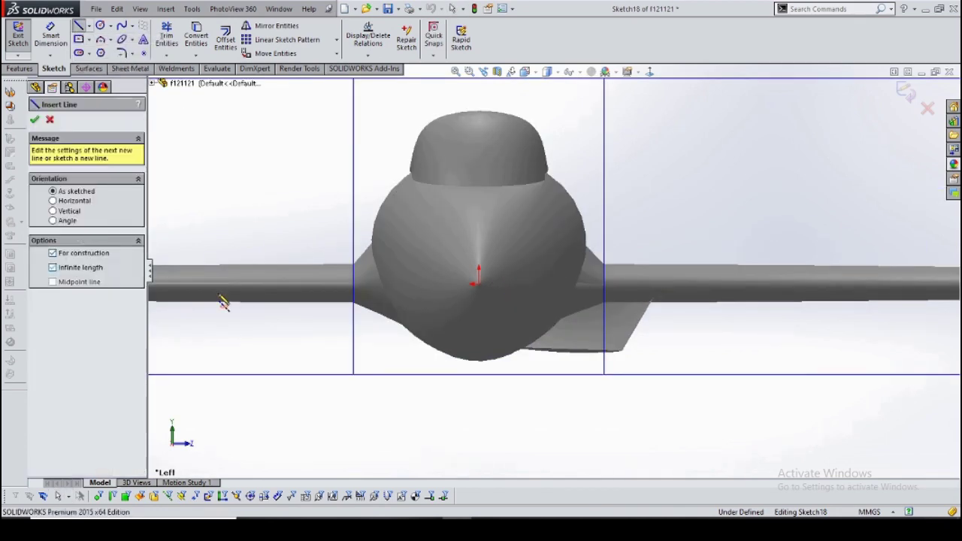
{"action": "left_click", "coordinate": [479, 284]}
{"action": "double_click", "coordinate": [479, 410]}
{"action": "left_click", "coordinate": [53, 281]}
{"action": "left_click", "coordinate": [479, 408]}
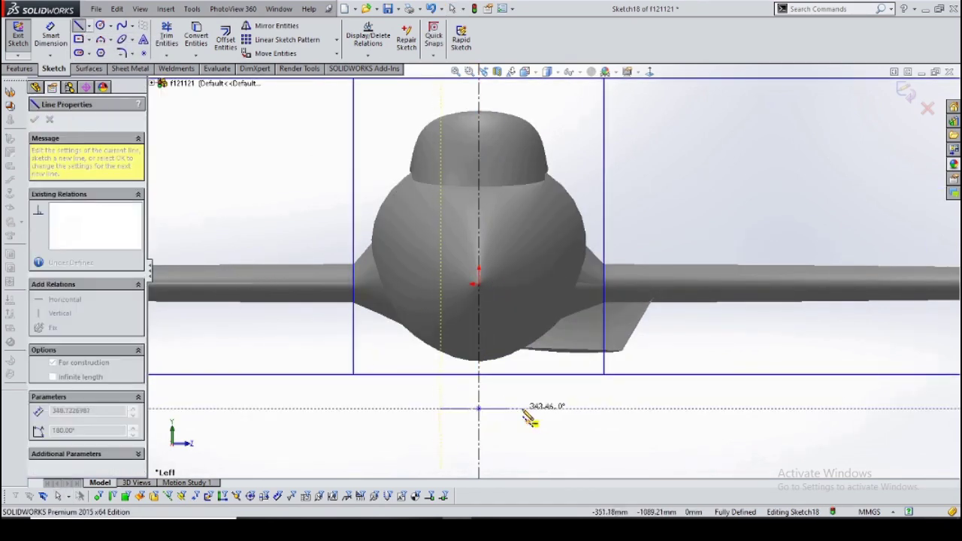
{"action": "left_click", "coordinate": [478, 425]}
{"action": "left_click", "coordinate": [529, 424]}
{"action": "left_click", "coordinate": [479, 446]}
{"action": "left_click", "coordinate": [529, 446]}
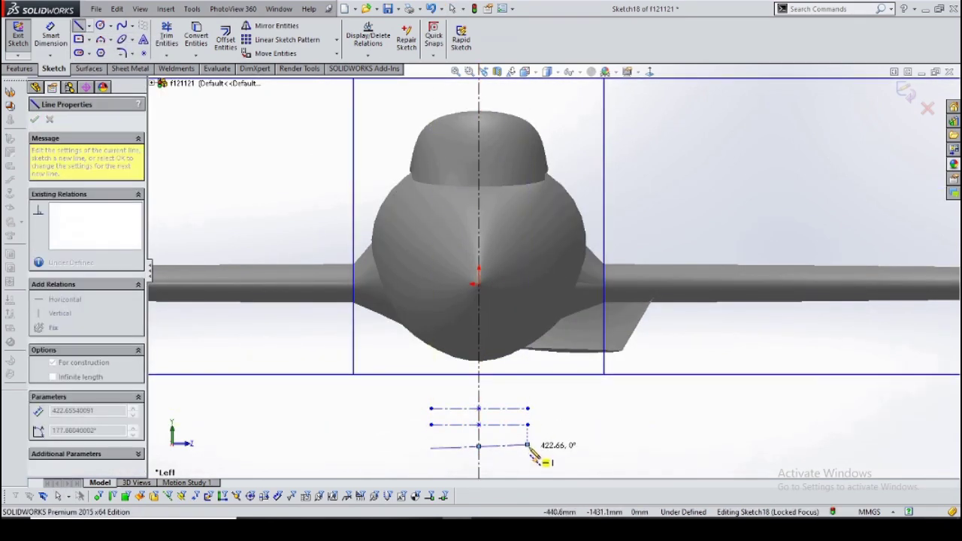
{"action": "left_click", "coordinate": [478, 456]}
{"action": "left_click", "coordinate": [522, 455]}
{"action": "key", "text": "Escape"}
Check the centerline endpoints against the fuselage using an isometric section view.
{"action": "scroll", "coordinate": [526, 405], "scroll_direction": "up", "scroll_amount": 3}
{"action": "left_click", "coordinate": [482, 343]}
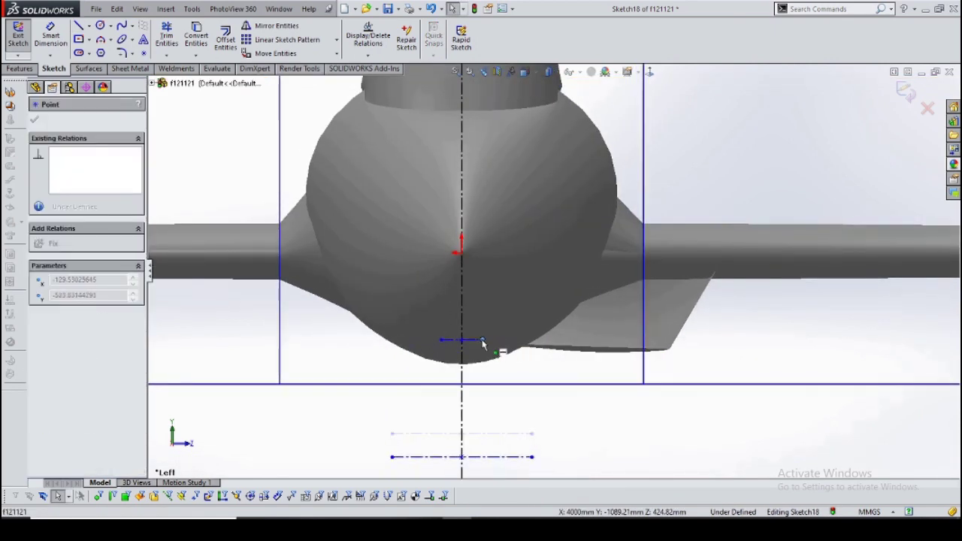
{"action": "scroll", "coordinate": [576, 348], "scroll_direction": "down", "scroll_amount": 3}
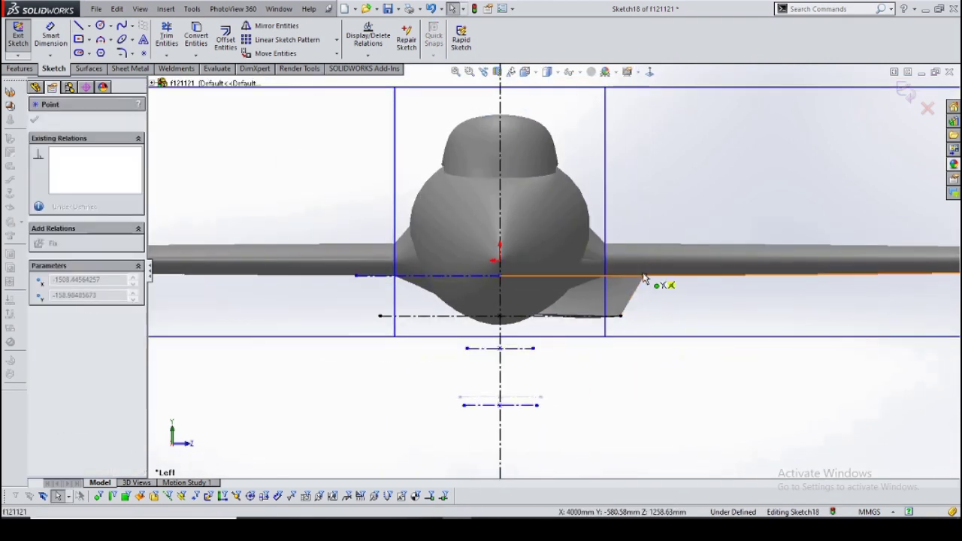
{"action": "scroll", "coordinate": [645, 275], "scroll_direction": "up", "scroll_amount": 3}
{"action": "mouse_move", "coordinate": [644, 275]}
{"action": "middle_mouse_down"}
{"action": "mouse_move", "coordinate": [468, 259]}
{"action": "mouse_move", "coordinate": [421, 328]}
{"action": "middle_mouse_up"}
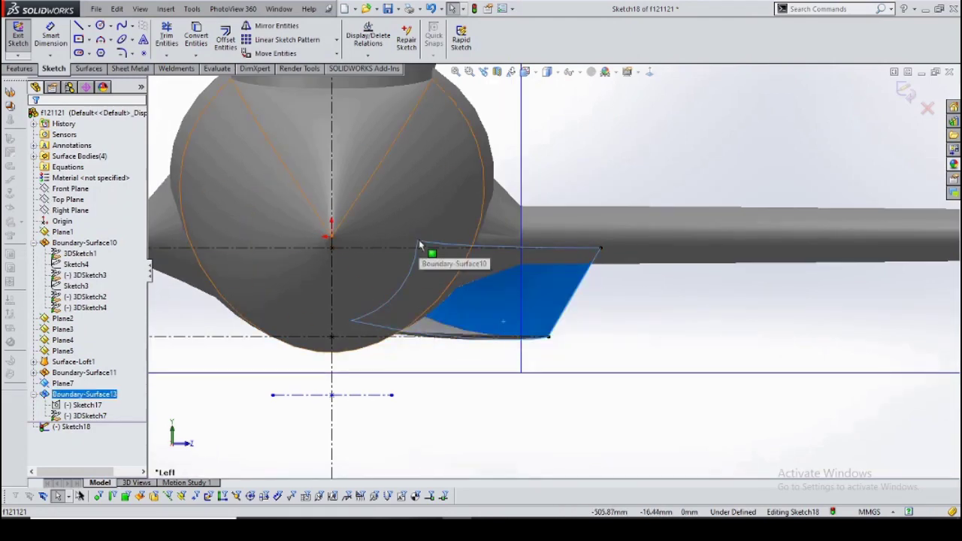
{"action": "key", "text": "ctrl+7"}
{"action": "left_click", "coordinate": [496, 72]}
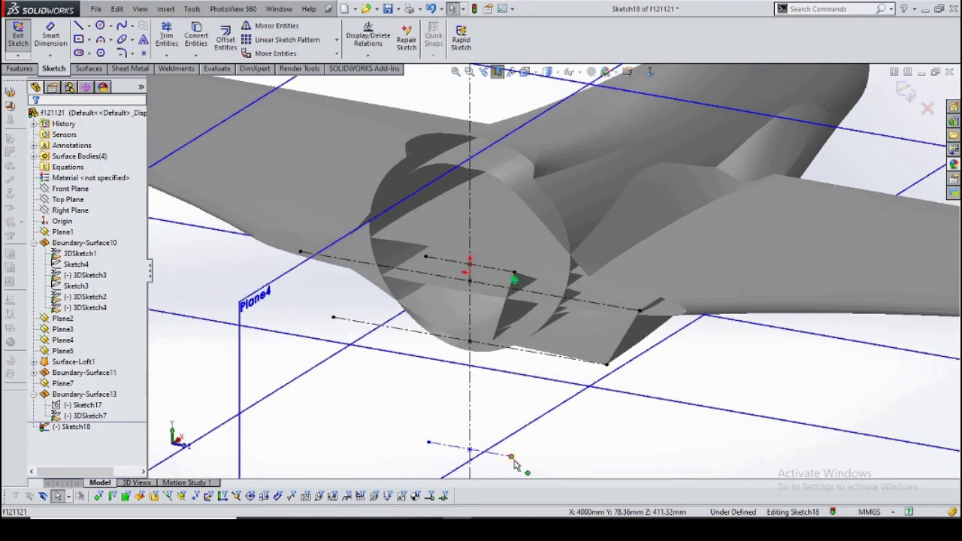
{"action": "left_click", "coordinate": [493, 342]}
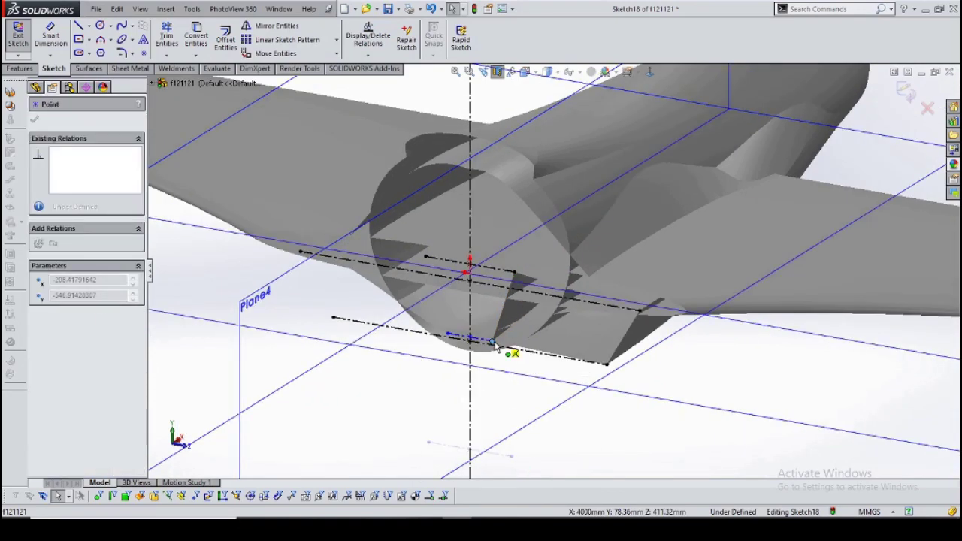
{"action": "key", "text": "ctrl+3"}
{"action": "scroll", "coordinate": [596, 279], "scroll_direction": "up", "scroll_amount": 5}
Chain sketch lines between the centerline ends into the four-sided outline and exit Sketch18.
{"action": "key", "text": "l"}
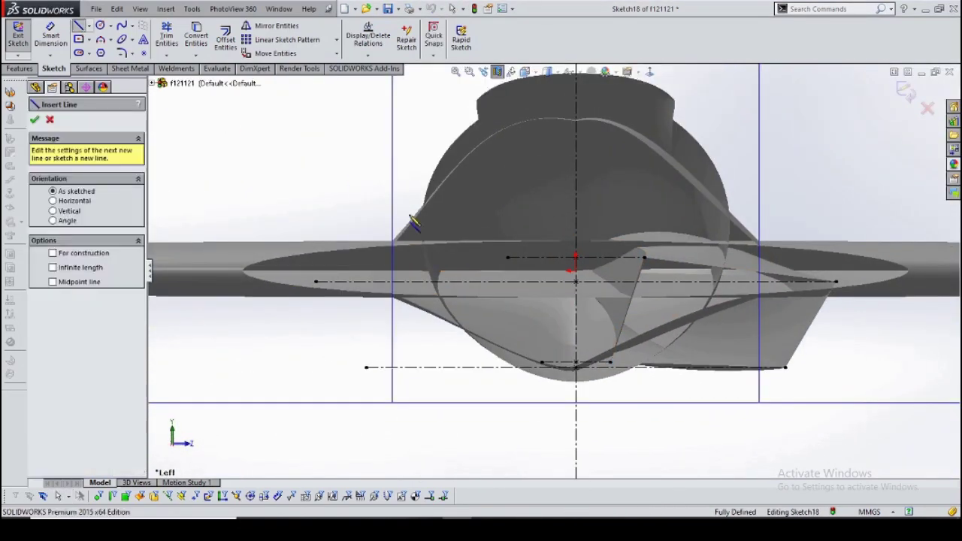
{"action": "scroll", "coordinate": [432, 310], "scroll_direction": "up", "scroll_amount": 2}
{"action": "left_click", "coordinate": [543, 235]}
{"action": "left_click", "coordinate": [263, 269]}
{"action": "left_click", "coordinate": [337, 394]}
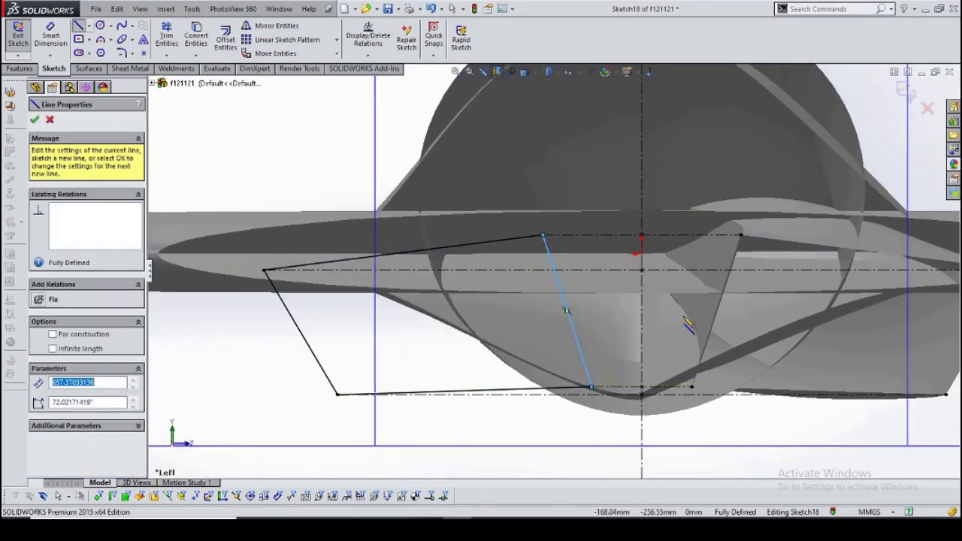
{"action": "key", "text": "Escape"}
{"action": "scroll", "coordinate": [438, 341], "scroll_direction": "down", "scroll_amount": 2}
{"action": "left_click", "coordinate": [905, 92]}
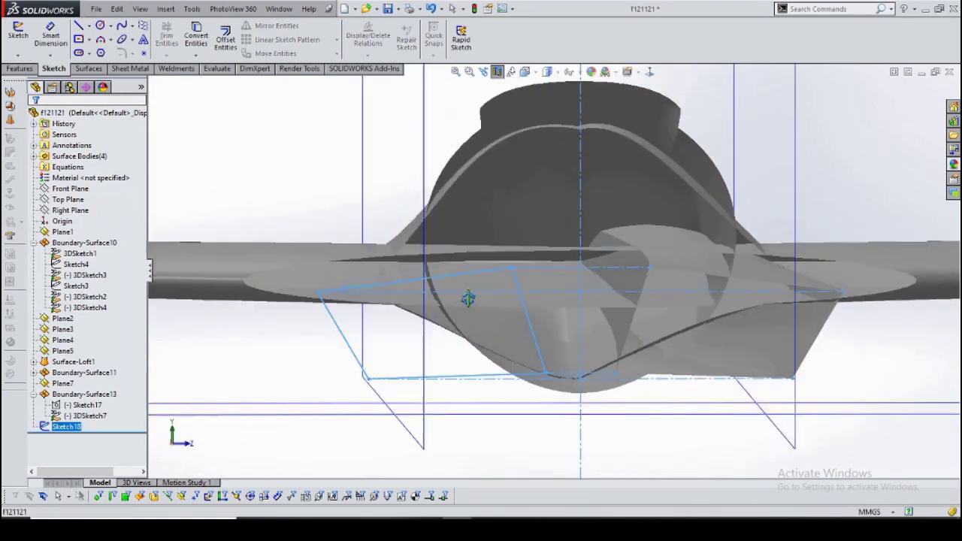
{"action": "mouse_move", "coordinate": [468, 298]}
{"action": "middle_mouse_down"}
{"action": "mouse_move", "coordinate": [552, 305]}
{"action": "mouse_move", "coordinate": [293, 210]}
{"action": "middle_mouse_up"}
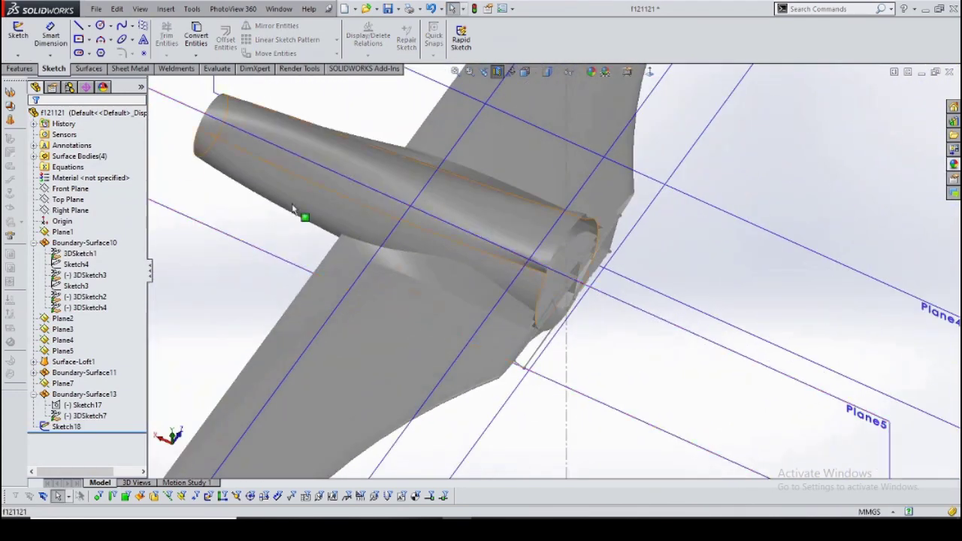
{"action": "mouse_move", "coordinate": [526, 364]}
{"action": "middle_mouse_down"}
{"action": "mouse_move", "coordinate": [571, 338]}
{"action": "mouse_move", "coordinate": [538, 321]}
{"action": "middle_mouse_up"}
End the existing guide spline at its last point.
{"action": "key", "text": "space"}
{"action": "scroll", "coordinate": [614, 314], "scroll_direction": "up", "scroll_amount": 5}
{"action": "scroll", "coordinate": [615, 314], "scroll_direction": "down", "scroll_amount": 5}
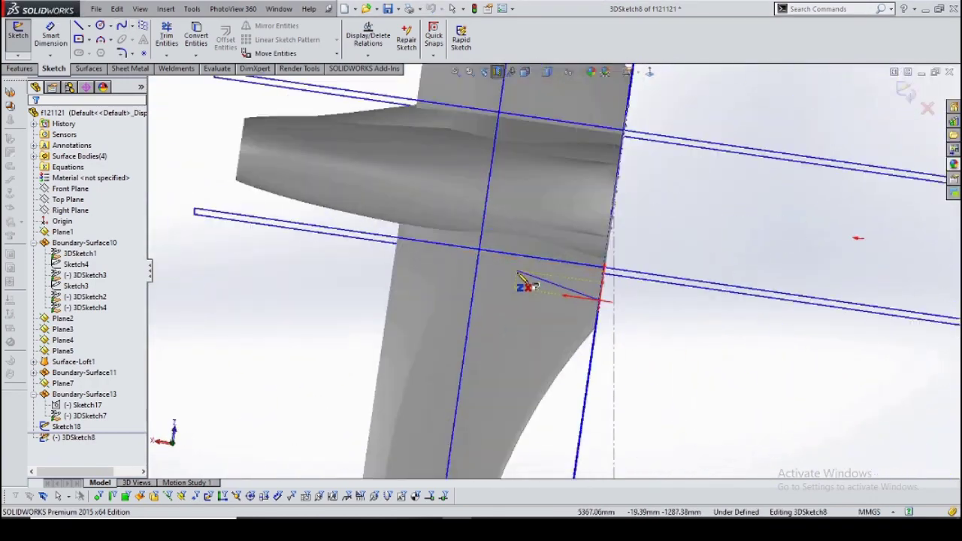
{"action": "middle_click_drag", "start_coordinate": [338, 311], "coordinate": [206, 260]}
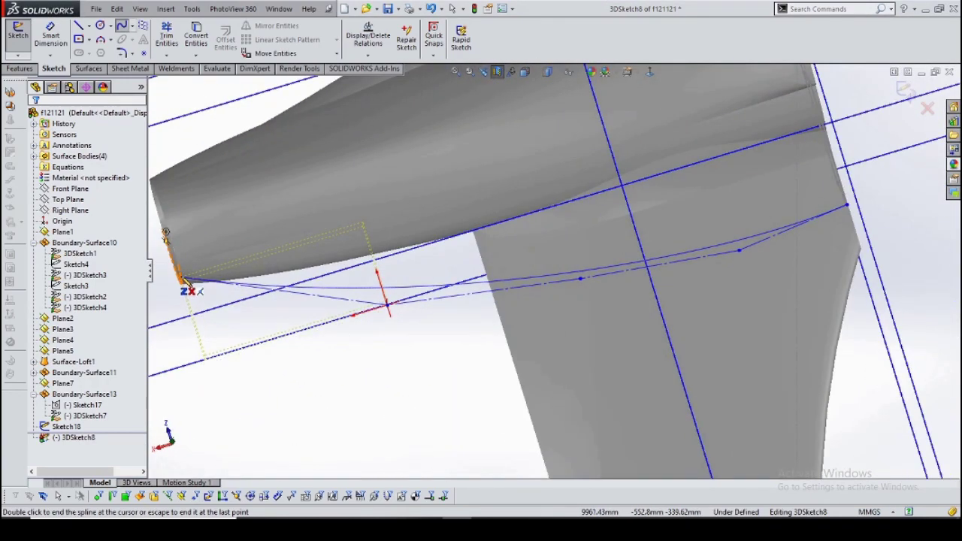
{"action": "right_click", "coordinate": [300, 333]}
{"action": "left_click", "coordinate": [344, 366]}
{"action": "scroll", "coordinate": [344, 365], "scroll_direction": "down", "scroll_amount": 5}
{"action": "scroll", "coordinate": [315, 300], "scroll_direction": "up", "scroll_amount": 5}
Slide the spline's endpoint along the rear fuselage ring edge to its new position.
{"action": "left_click", "coordinate": [315, 304]}
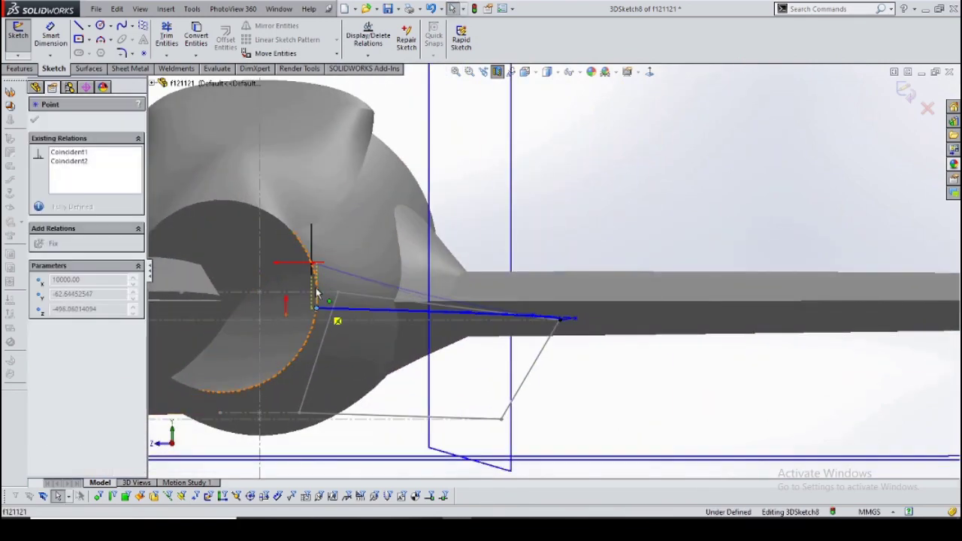
{"action": "scroll", "coordinate": [316, 274], "scroll_direction": "up", "scroll_amount": 3}
{"action": "middle_click_drag", "start_coordinate": [315, 274], "coordinate": [438, 293]}
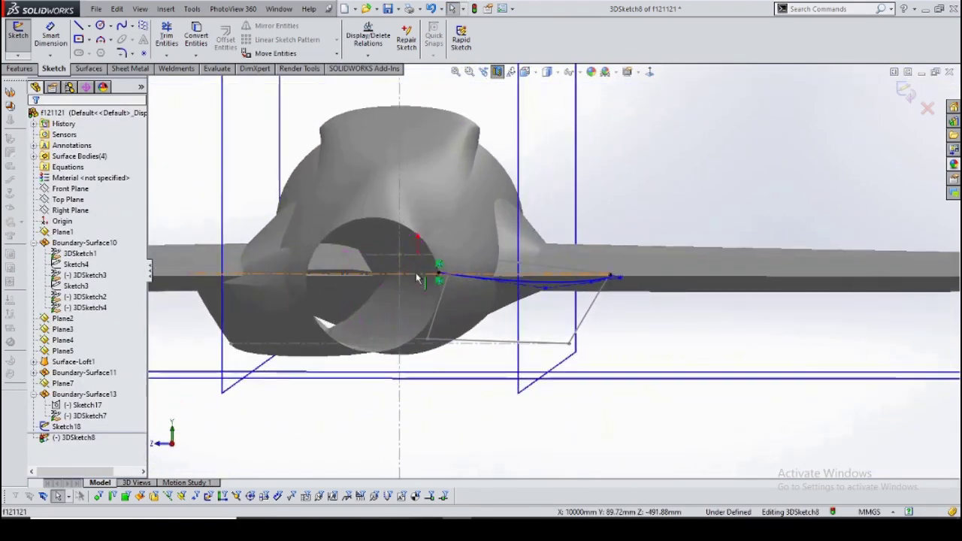
{"action": "left_click_drag", "start_coordinate": [438, 293], "coordinate": [473, 326]}
{"action": "scroll", "coordinate": [528, 292], "scroll_direction": "up", "scroll_amount": 4}
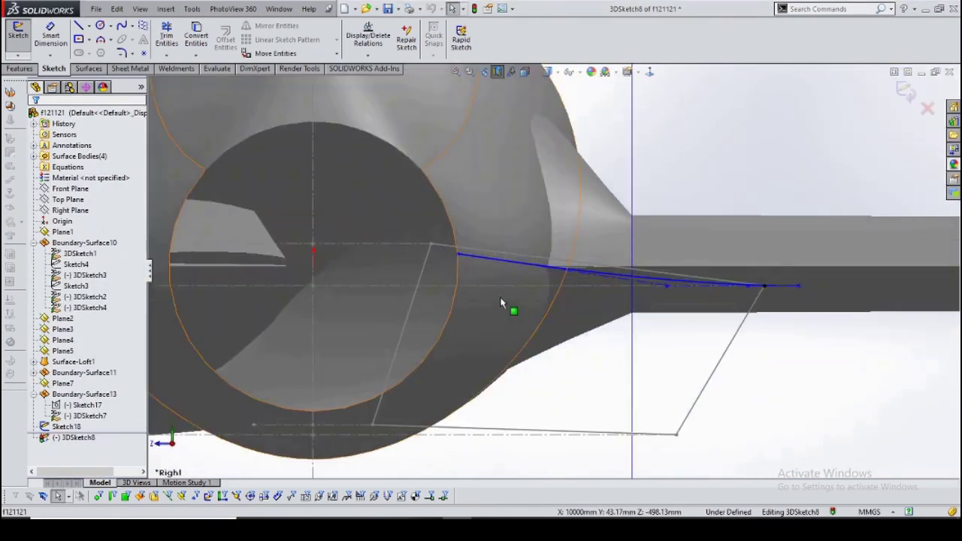
{"action": "left_click", "coordinate": [456, 275]}
{"action": "left_click_drag", "start_coordinate": [456, 275], "coordinate": [450, 239]}
{"action": "left_click", "coordinate": [451, 239]}
{"action": "left_click", "coordinate": [196, 178]}
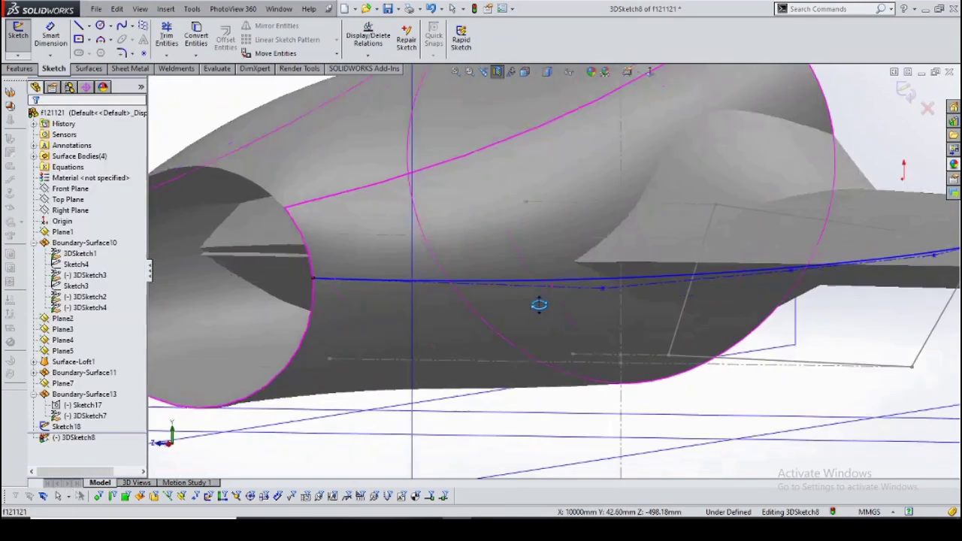
{"action": "middle_click_drag", "start_coordinate": [195, 178], "coordinate": [186, 91]}
Draw a second spline from the ring endpoint out to the wing edge.
{"action": "left_click", "coordinate": [125, 51]}
{"action": "left_click", "coordinate": [654, 301]}
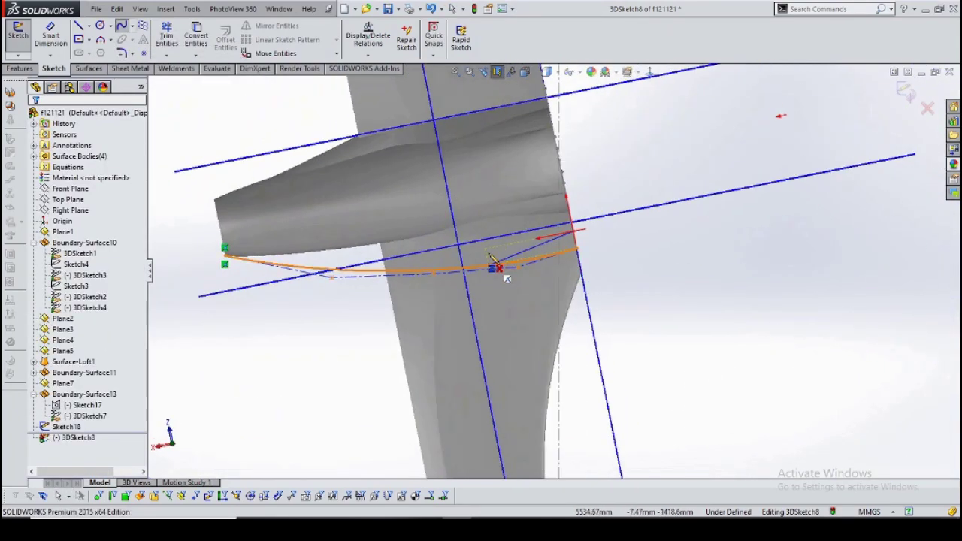
{"action": "middle_click_drag", "start_coordinate": [498, 272], "coordinate": [533, 254]}
{"action": "double_click", "coordinate": [328, 250]}
{"action": "middle_click_drag", "start_coordinate": [328, 250], "coordinate": [526, 330]}
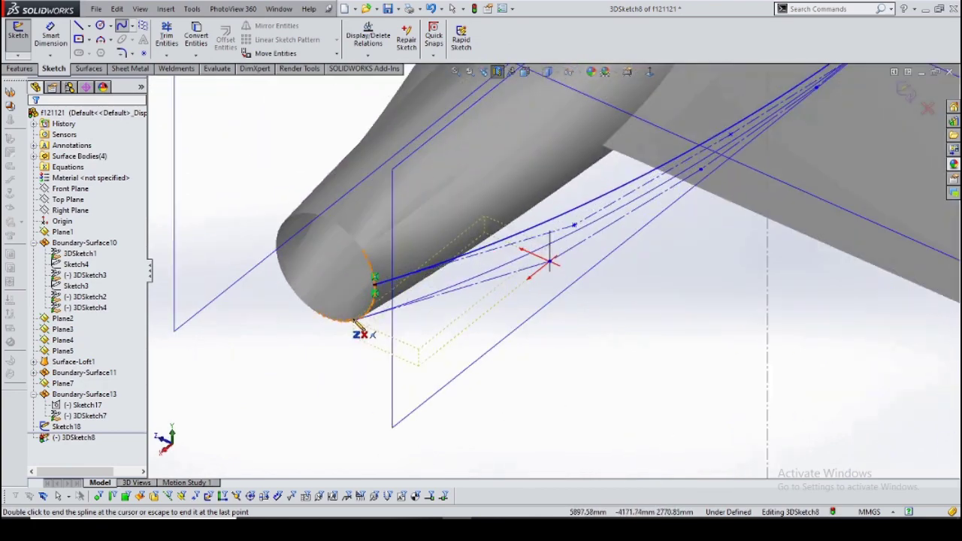
Inspect both splines from the Right view, adjust a control vertex, and close 3DSketch8.
{"action": "key", "text": "space"}
{"action": "key", "text": "ctrl+4"}
{"action": "scroll", "coordinate": [524, 331], "scroll_direction": "down", "scroll_amount": 3}
{"action": "left_click", "coordinate": [526, 290]}
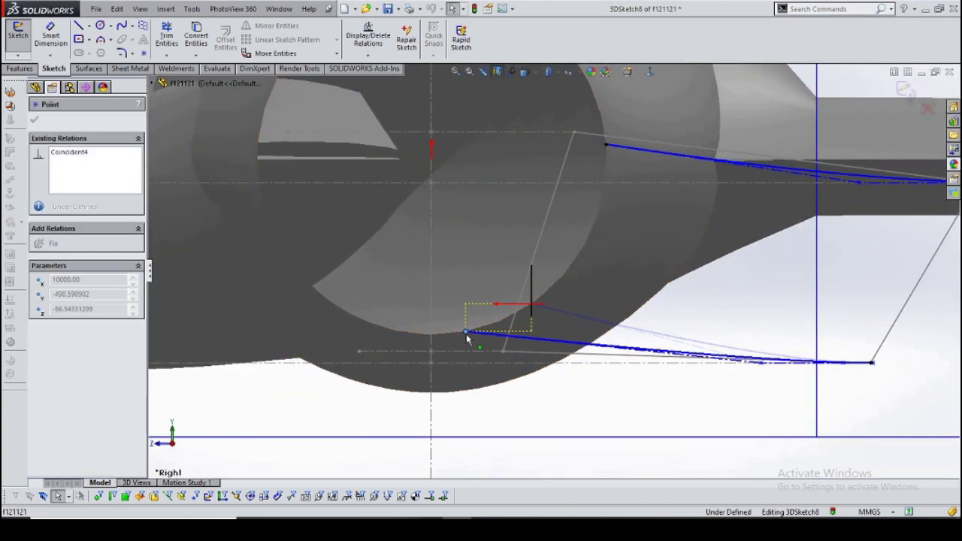
{"action": "key", "text": "Escape"}
{"action": "middle_click_drag", "start_coordinate": [601, 318], "coordinate": [670, 363]}
{"action": "key", "text": "ctrl+4"}
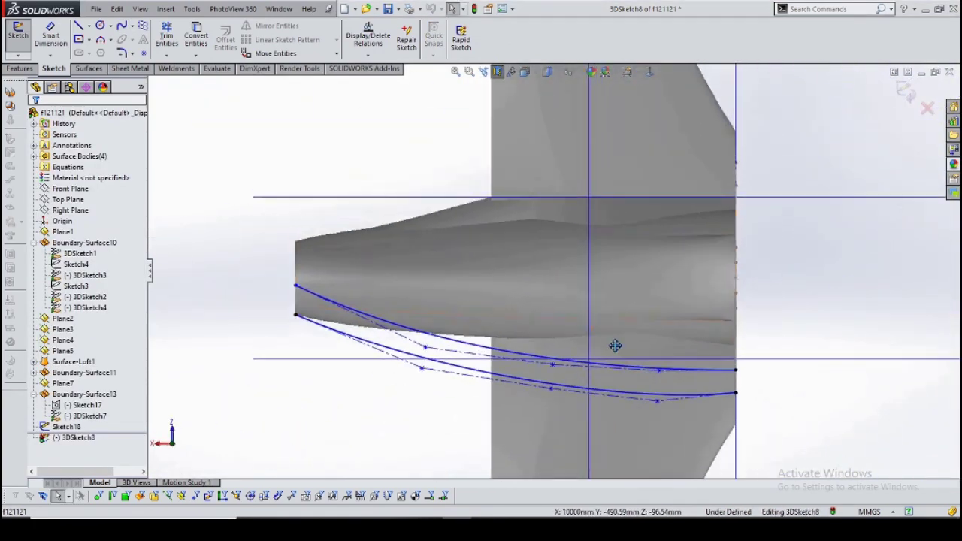
{"action": "left_click", "coordinate": [547, 382]}
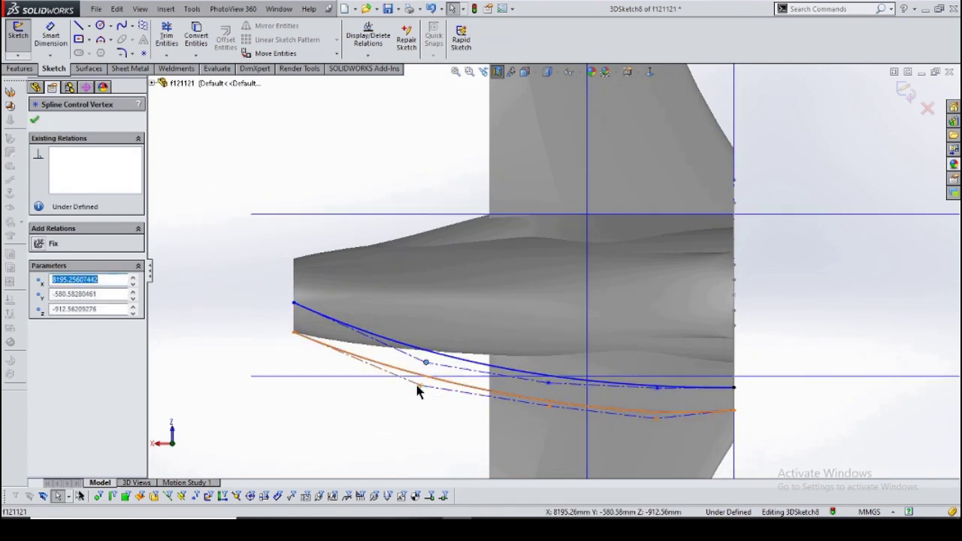
{"action": "key", "text": "Escape"}
{"action": "scroll", "coordinate": [661, 423], "scroll_direction": "up", "scroll_amount": 3}
{"action": "middle_click_drag", "start_coordinate": [661, 423], "coordinate": [520, 235]}
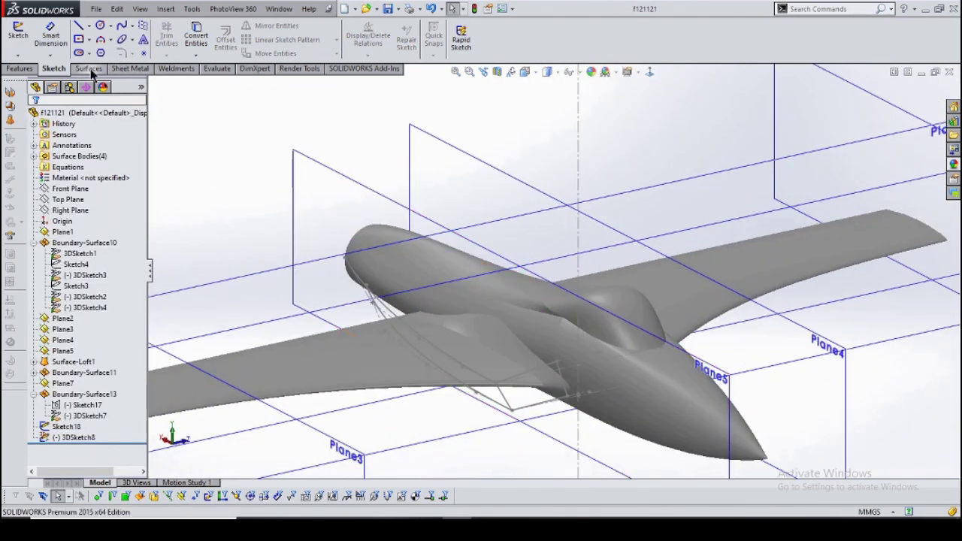
Build Boundary-Surface14 from the fuselage ring profile group and the guide spline, retrying once.
{"action": "left_click", "coordinate": [140, 41]}
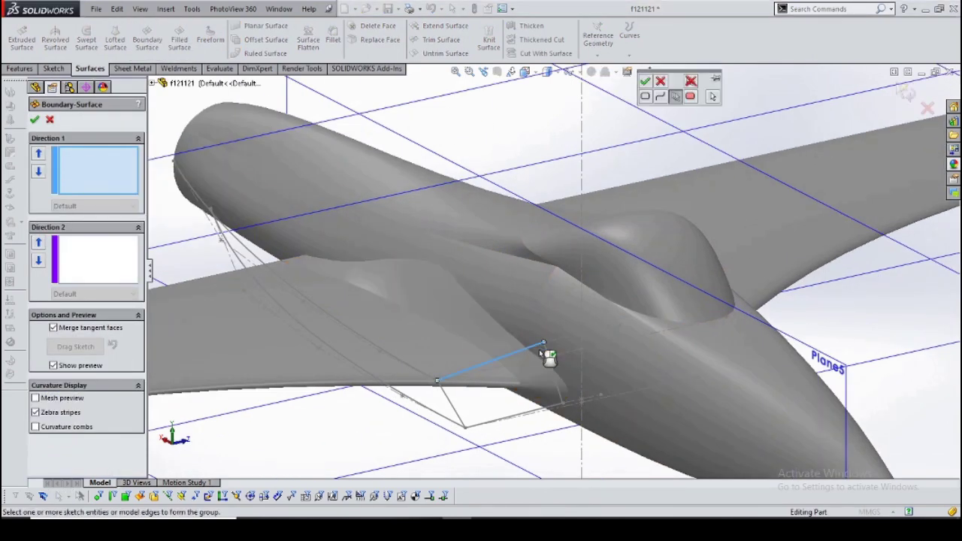
{"action": "left_click", "coordinate": [456, 414]}
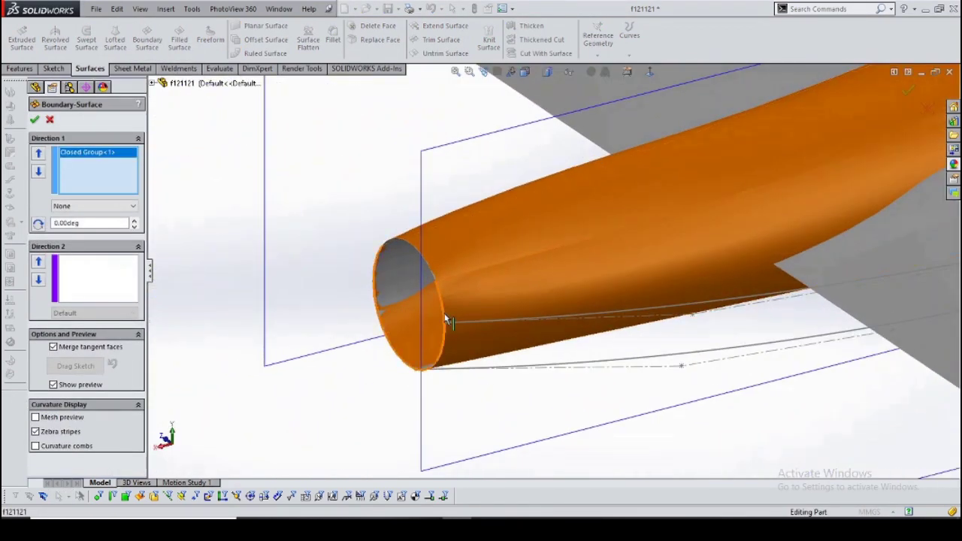
{"action": "right_click", "coordinate": [427, 271]}
{"action": "left_click", "coordinate": [458, 373]}
{"action": "left_click", "coordinate": [148, 39]}
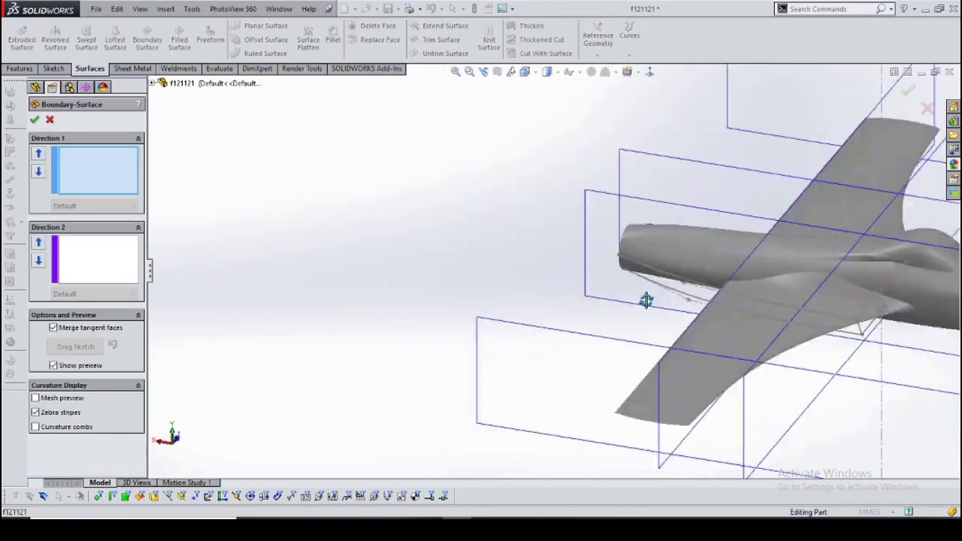
{"action": "right_click", "coordinate": [109, 174]}
{"action": "left_click", "coordinate": [63, 160]}
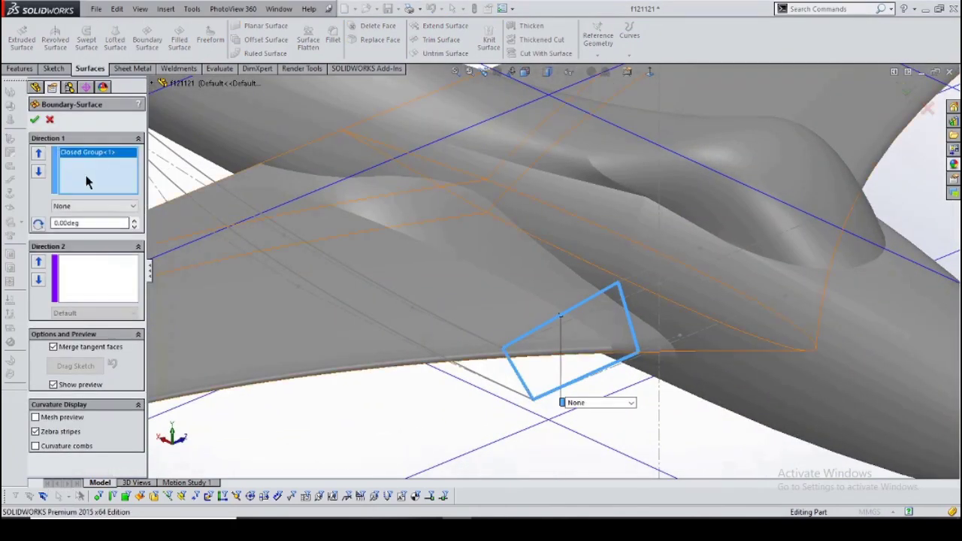
{"action": "scroll", "coordinate": [529, 356], "scroll_direction": "up", "scroll_amount": 5}
{"action": "scroll", "coordinate": [529, 356], "scroll_direction": "down", "scroll_amount": 5}
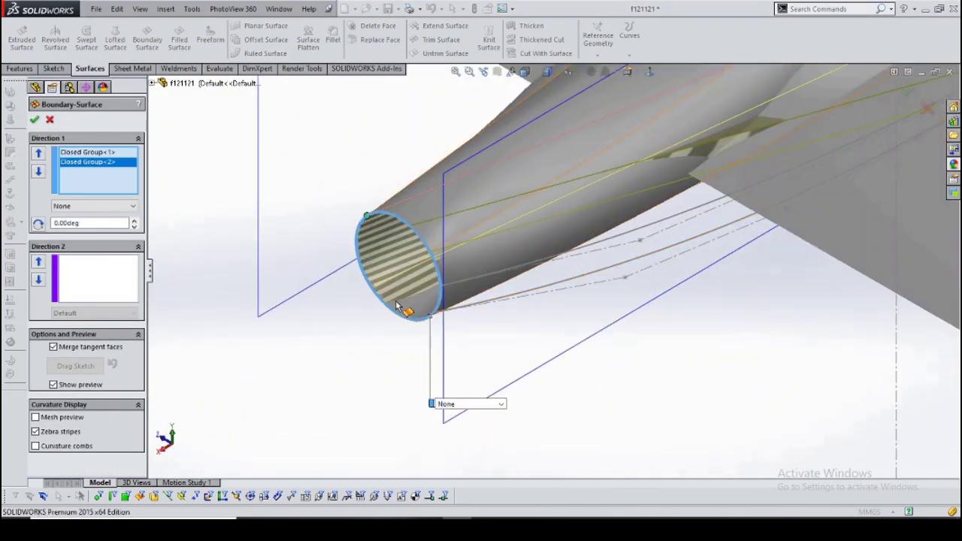
{"action": "mouse_move", "coordinate": [397, 304]}
{"action": "middle_mouse_down"}
{"action": "mouse_move", "coordinate": [510, 373]}
{"action": "mouse_move", "coordinate": [421, 272]}
{"action": "middle_mouse_up"}
{"action": "left_click", "coordinate": [569, 263]}
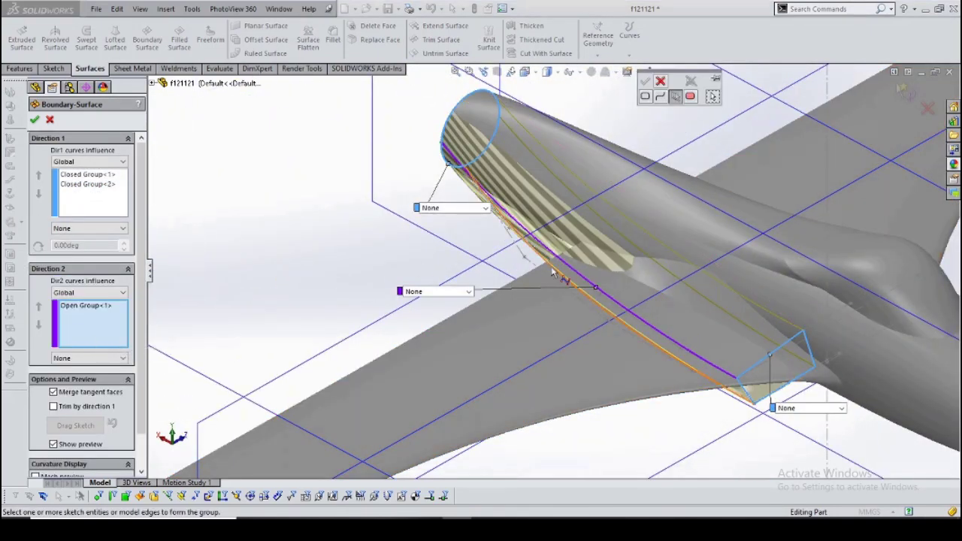
{"action": "key", "text": "ctrl+7"}
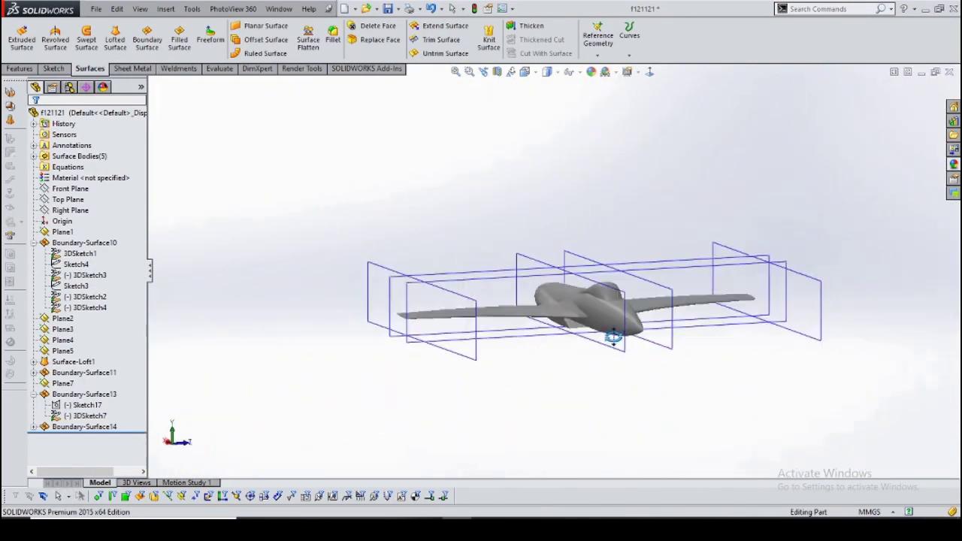
{"action": "key", "text": "ctrl+3"}
Start a sketch on the Top Plane with a centreline running from the nose to near the tail.
{"action": "mouse_move", "coordinate": [564, 345]}
{"action": "middle_mouse_down"}
{"action": "mouse_move", "coordinate": [569, 393]}
{"action": "mouse_move", "coordinate": [579, 344]}
{"action": "mouse_move", "coordinate": [563, 298]}
{"action": "middle_mouse_up"}
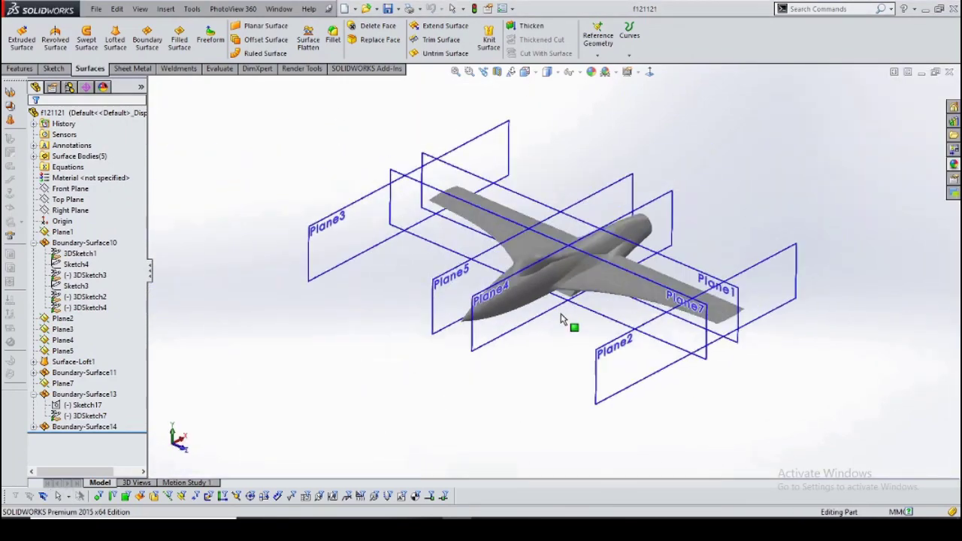
{"action": "left_click", "coordinate": [18, 34]}
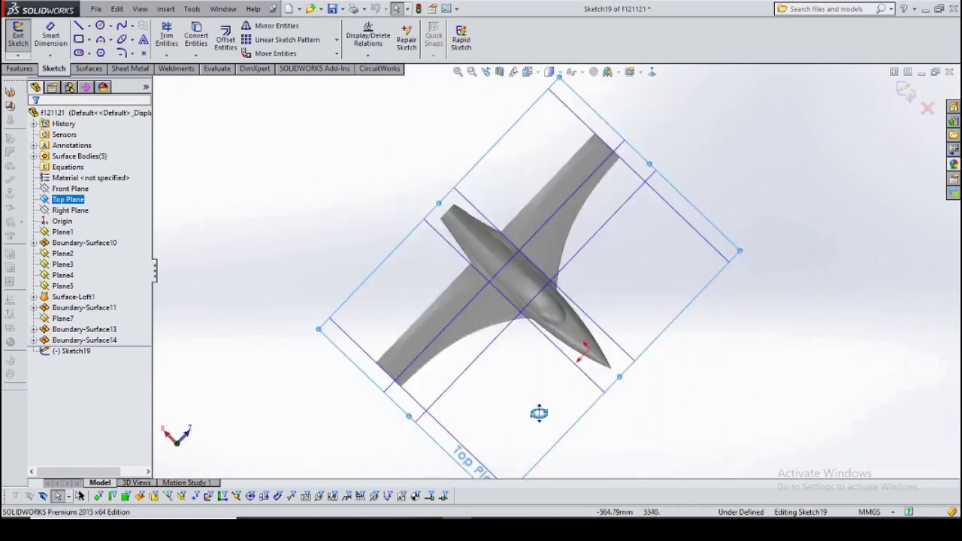
{"action": "left_click", "coordinate": [78, 26]}
{"action": "left_click", "coordinate": [204, 323]}
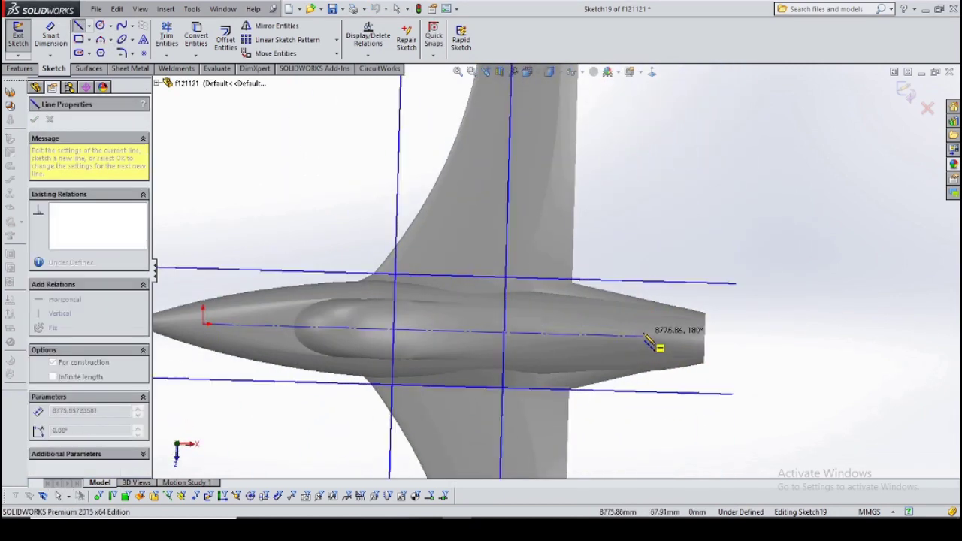
{"action": "left_click", "coordinate": [645, 336]}
{"action": "key", "text": "Escape"}
Draw a long narrow ellipse at the centreline's tail end and stretch its left end along the axis.
{"action": "scroll", "coordinate": [689, 372], "scroll_direction": "down", "scroll_amount": 3}
{"action": "left_click", "coordinate": [608, 320]}
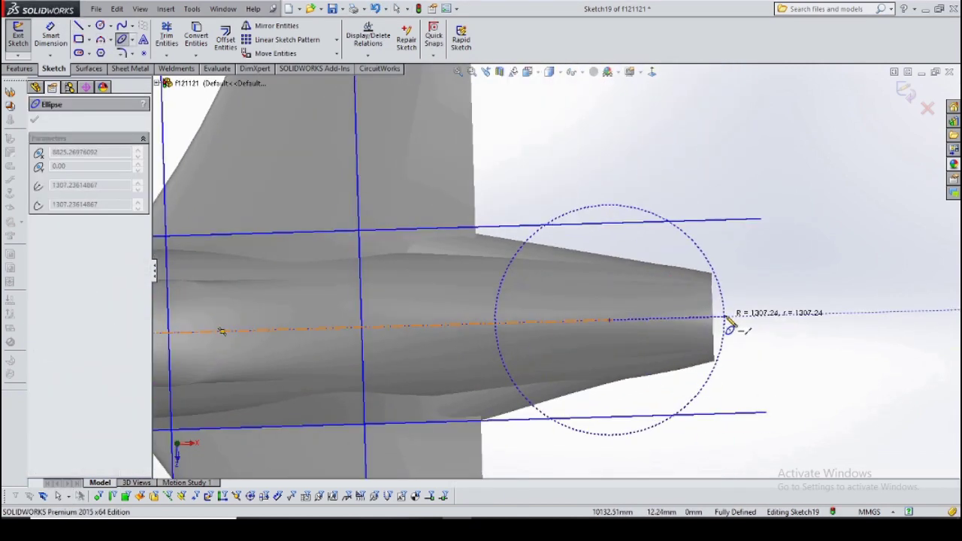
{"action": "left_click", "coordinate": [732, 314]}
{"action": "left_click", "coordinate": [623, 333]}
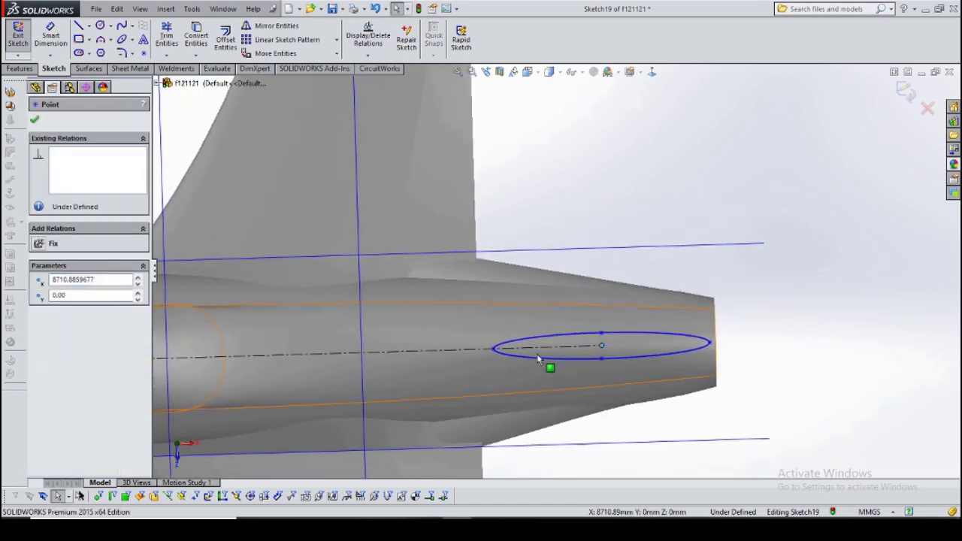
{"action": "left_click_drag", "start_coordinate": [489, 353], "coordinate": [602, 346]}
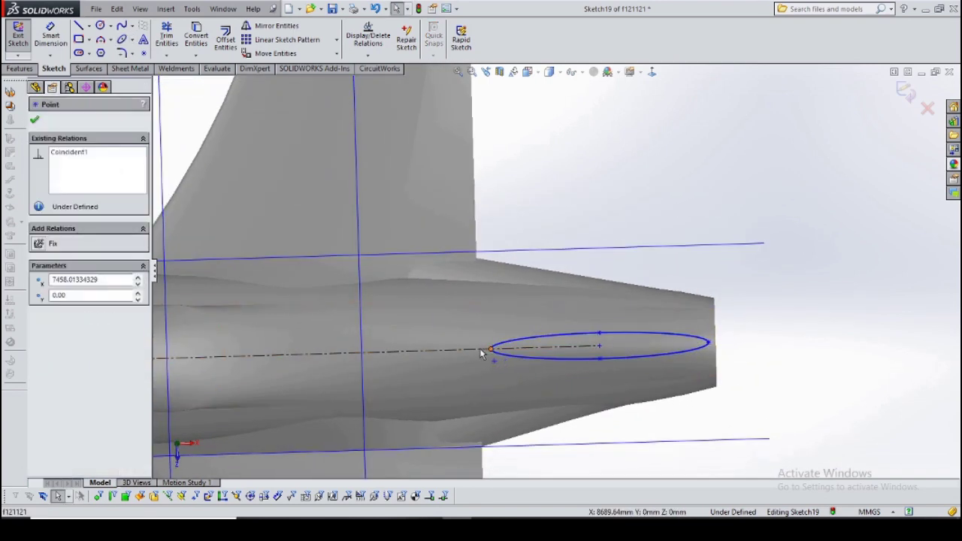
{"action": "left_click_drag", "start_coordinate": [490, 349], "coordinate": [482, 349]}
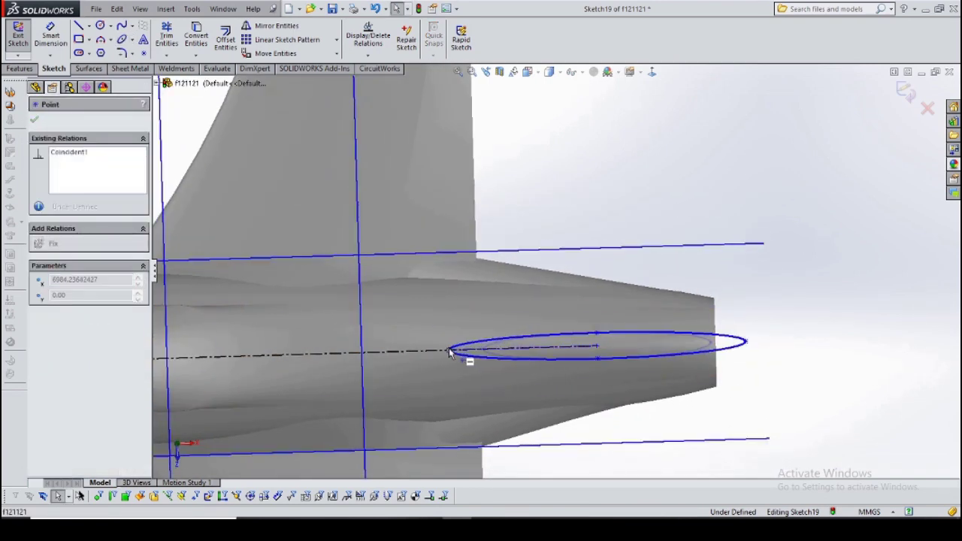
{"action": "left_click", "coordinate": [732, 354]}
{"action": "scroll", "coordinate": [732, 354], "scroll_direction": "down", "scroll_amount": 3}
{"action": "left_click", "coordinate": [505, 344]}
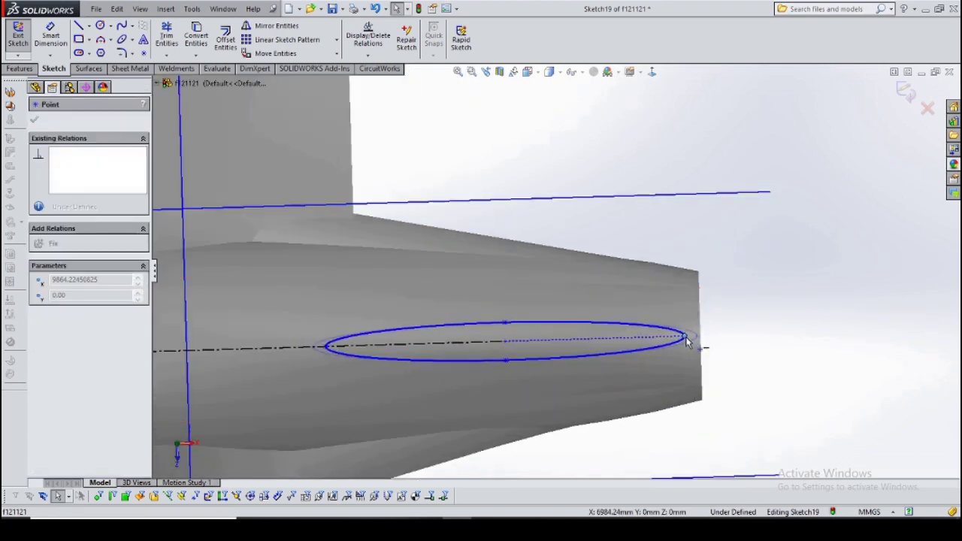
{"action": "key", "text": "Escape"}
{"action": "scroll", "coordinate": [597, 387], "scroll_direction": "up", "scroll_amount": 3}
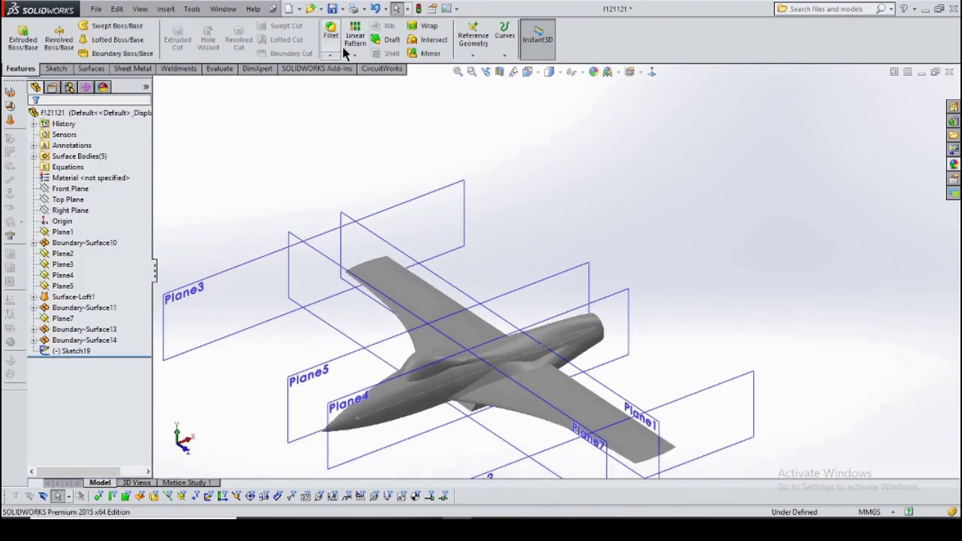
Create Plane8 offset 1200 mm above the Top Plane.
{"action": "left_click", "coordinate": [474, 35]}
{"action": "left_click", "coordinate": [488, 69]}
{"action": "left_click", "coordinate": [201, 170]}
{"action": "middle_click_drag", "start_coordinate": [451, 225], "coordinate": [524, 285]}
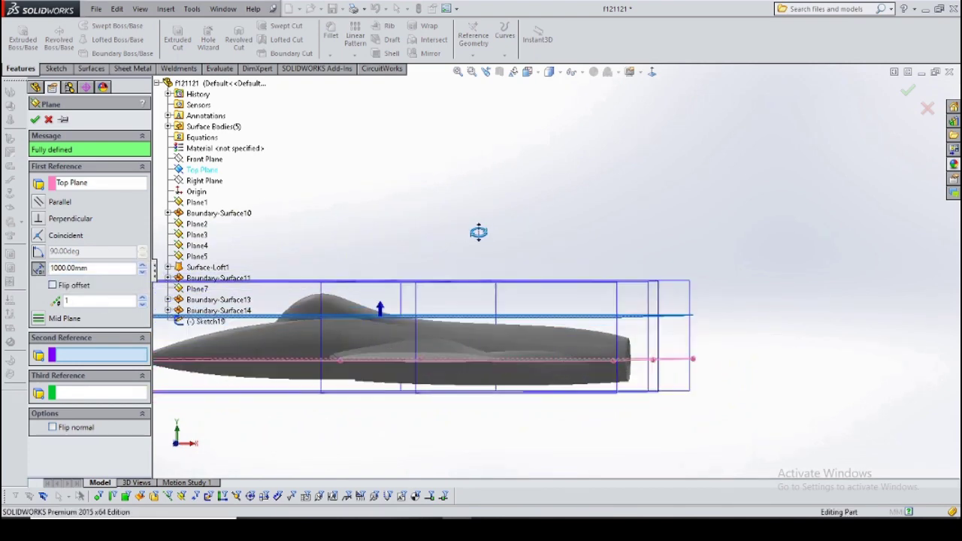
{"action": "middle_click_drag", "start_coordinate": [478, 232], "coordinate": [117, 303]}
{"action": "mouse_move", "coordinate": [269, 278]}
{"action": "middle_mouse_down"}
{"action": "mouse_move", "coordinate": [511, 205]}
{"action": "mouse_move", "coordinate": [468, 205]}
{"action": "mouse_move", "coordinate": [657, 266]}
{"action": "middle_mouse_up"}
{"action": "key", "text": "Return"}
Start a sketch on Plane8, view it normal, and draw a centreline along the fuselage.
{"action": "left_click", "coordinate": [52, 69]}
{"action": "left_click", "coordinate": [18, 34]}
{"action": "key", "text": "ctrl+8"}
{"action": "key", "text": "l"}
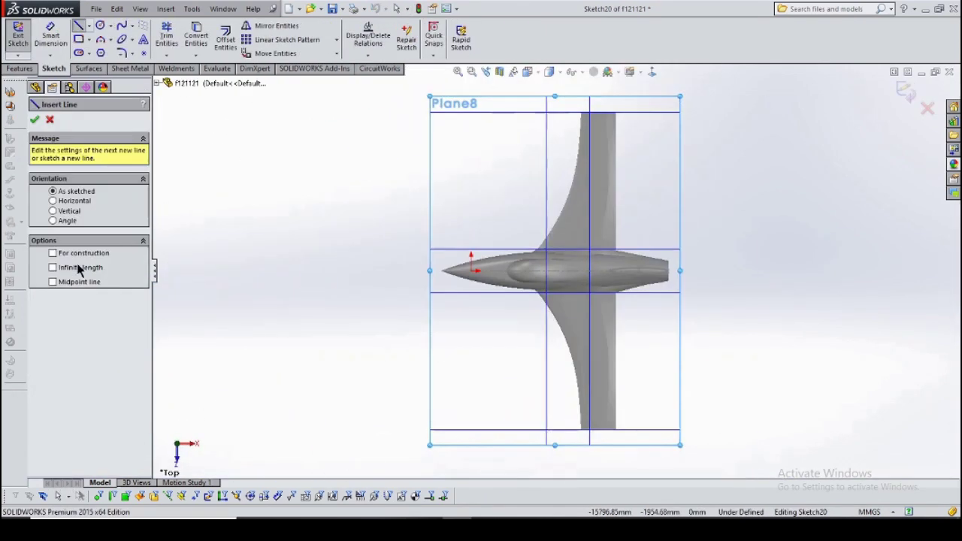
{"action": "scroll", "coordinate": [353, 285], "scroll_direction": "up", "scroll_amount": 3}
{"action": "left_click", "coordinate": [353, 286]}
{"action": "key", "text": "Escape"}
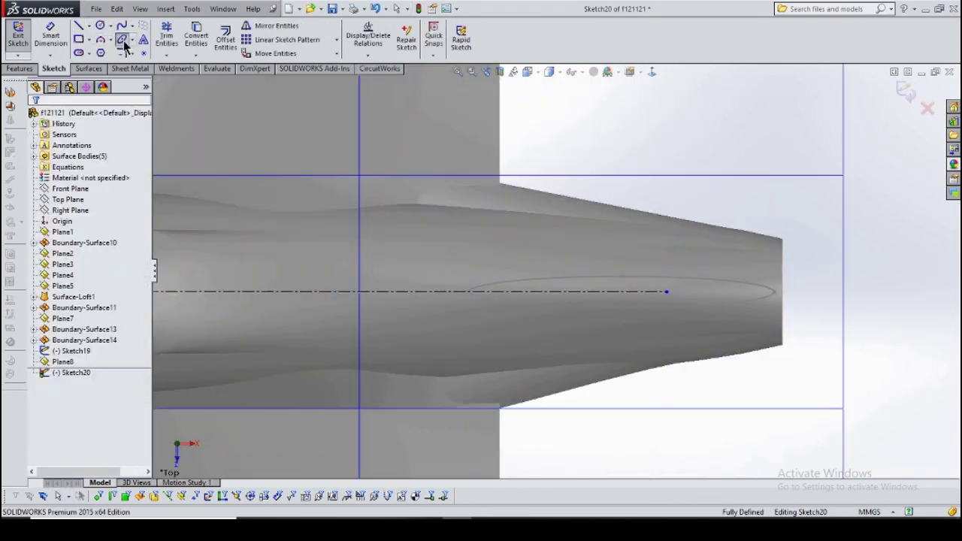
Draw the tail ellipse at the centreline's end and pull its left end toward the tail.
{"action": "left_click", "coordinate": [121, 39]}
{"action": "left_click", "coordinate": [666, 291]}
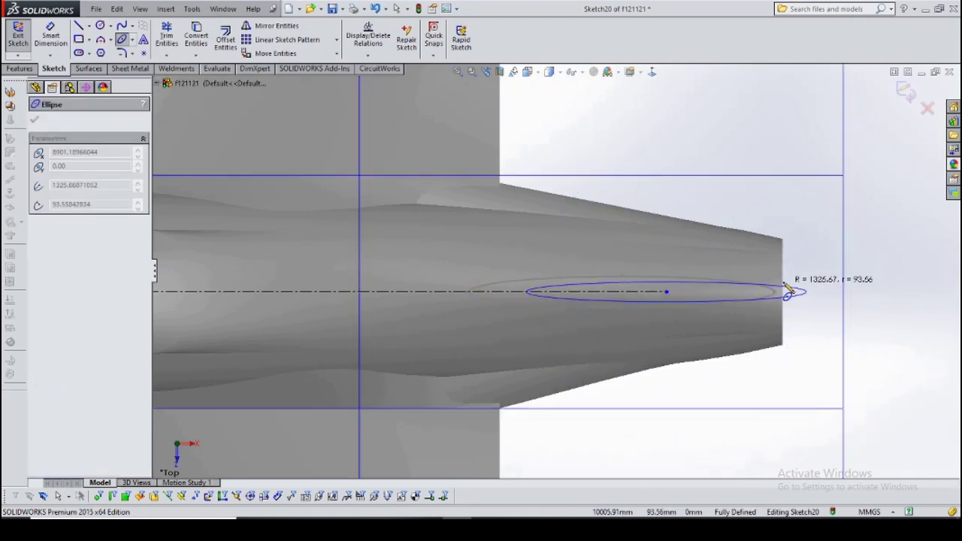
{"action": "left_click", "coordinate": [787, 293]}
{"action": "key", "text": "Escape"}
{"action": "left_click", "coordinate": [836, 313]}
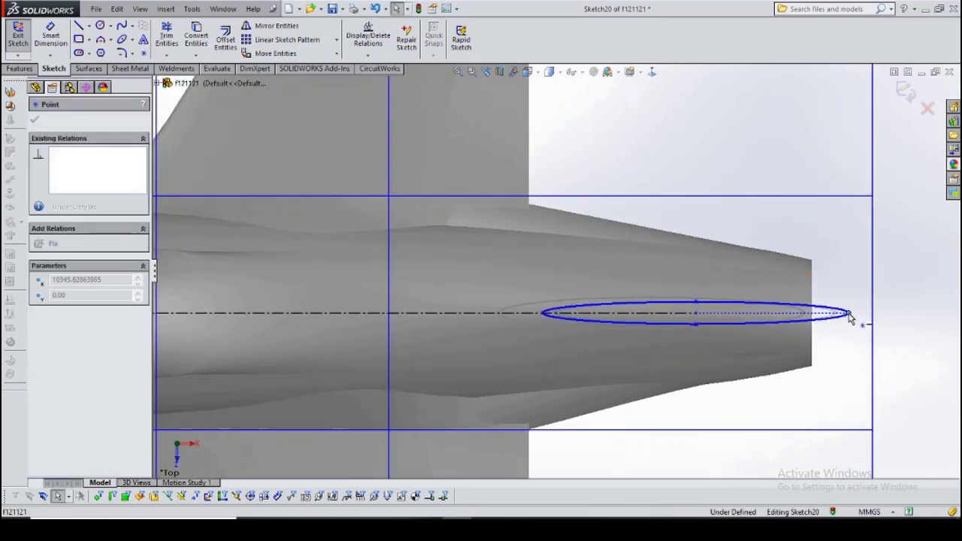
{"action": "left_click_drag", "start_coordinate": [558, 318], "coordinate": [578, 316]}
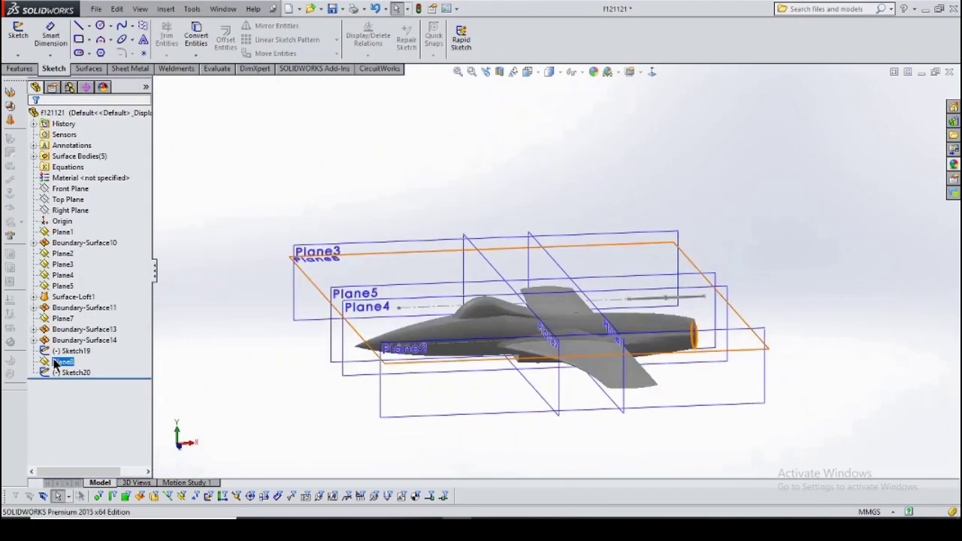
Loft Surface-Loft2 between the two ellipse sketches to form the tail fin.
{"action": "left_click", "coordinate": [35, 121]}
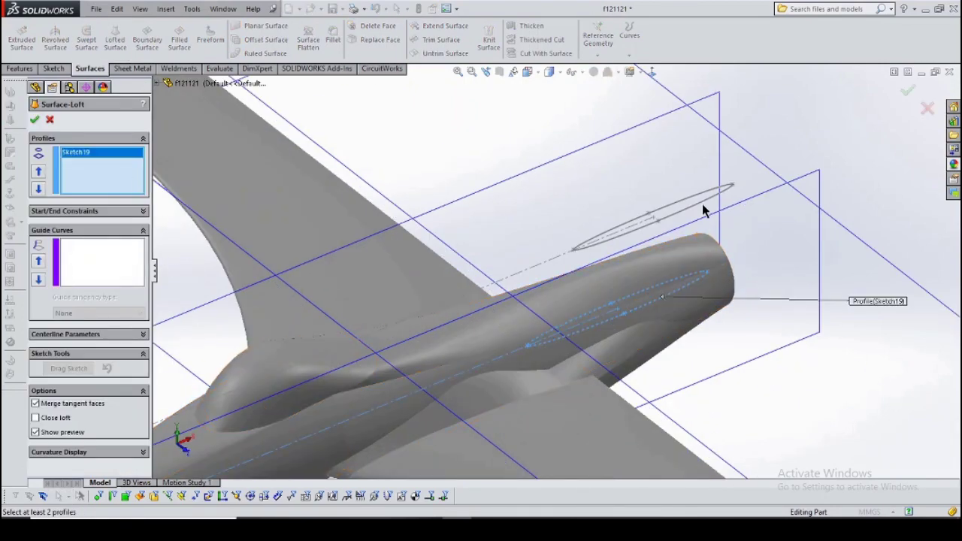
{"action": "left_click", "coordinate": [35, 119]}
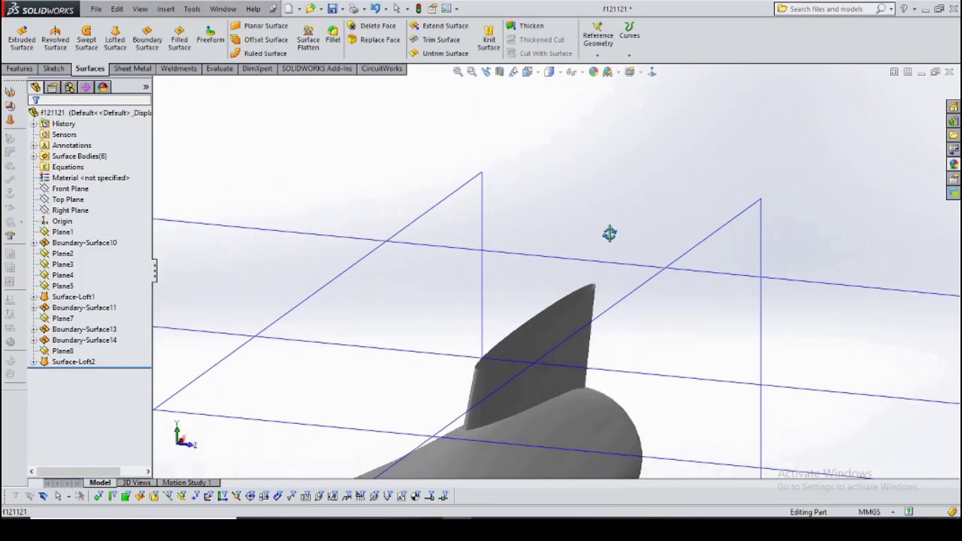
{"action": "middle_click_drag", "start_coordinate": [606, 230], "coordinate": [569, 425]}
{"action": "middle_click_drag", "start_coordinate": [581, 369], "coordinate": [462, 193]}
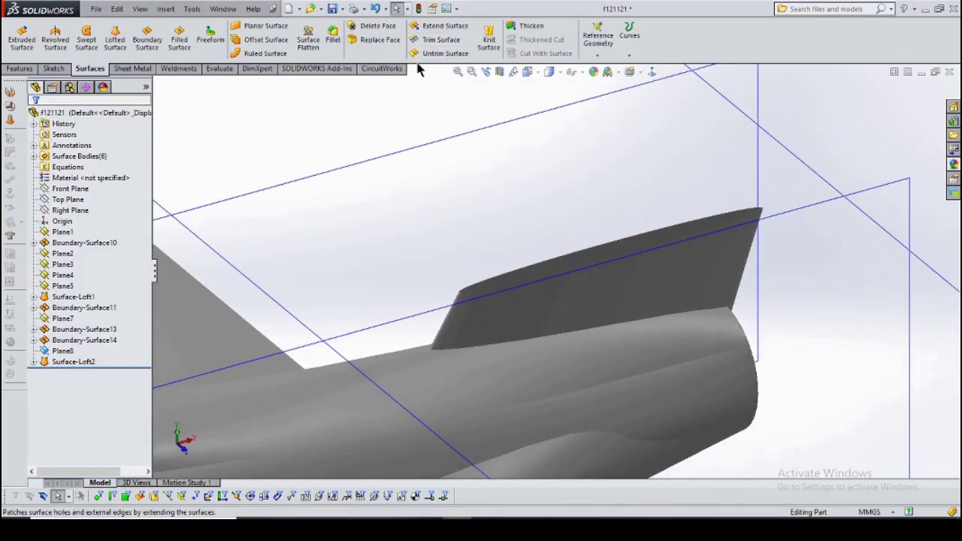
Pick the fin surface for Knit Surface, then cancel the knit.
{"action": "left_click", "coordinate": [488, 41]}
{"action": "scroll", "coordinate": [601, 252], "scroll_direction": "down", "scroll_amount": 3}
{"action": "left_click", "coordinate": [622, 248]}
{"action": "scroll", "coordinate": [458, 251], "scroll_direction": "up", "scroll_amount": 3}
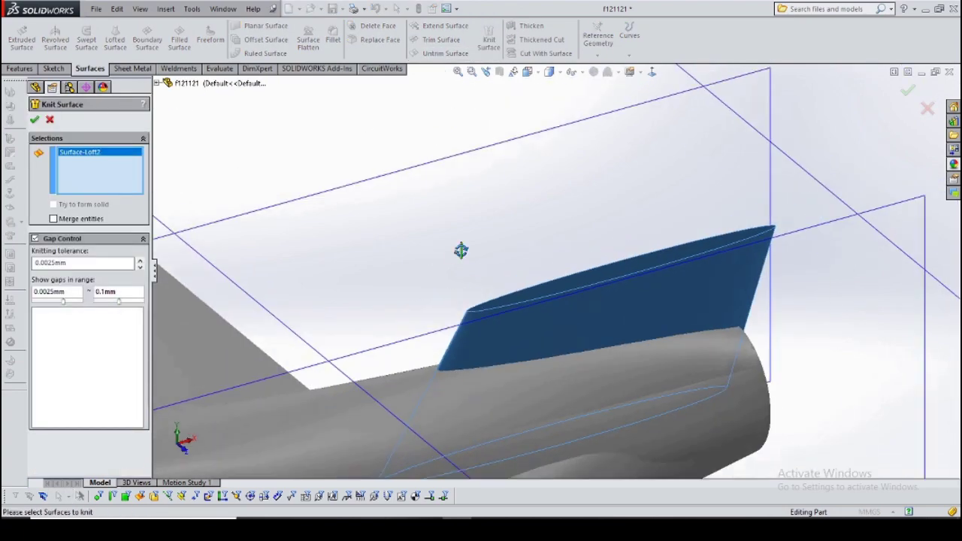
{"action": "key", "text": "Escape"}
Start a new sketch, Sketch21, on Plane8.
{"action": "mouse_move", "coordinate": [547, 293]}
{"action": "middle_mouse_down"}
{"action": "mouse_move", "coordinate": [539, 348]}
{"action": "mouse_move", "coordinate": [591, 288]}
{"action": "middle_mouse_up"}
{"action": "scroll", "coordinate": [591, 288], "scroll_direction": "up", "scroll_amount": 5}
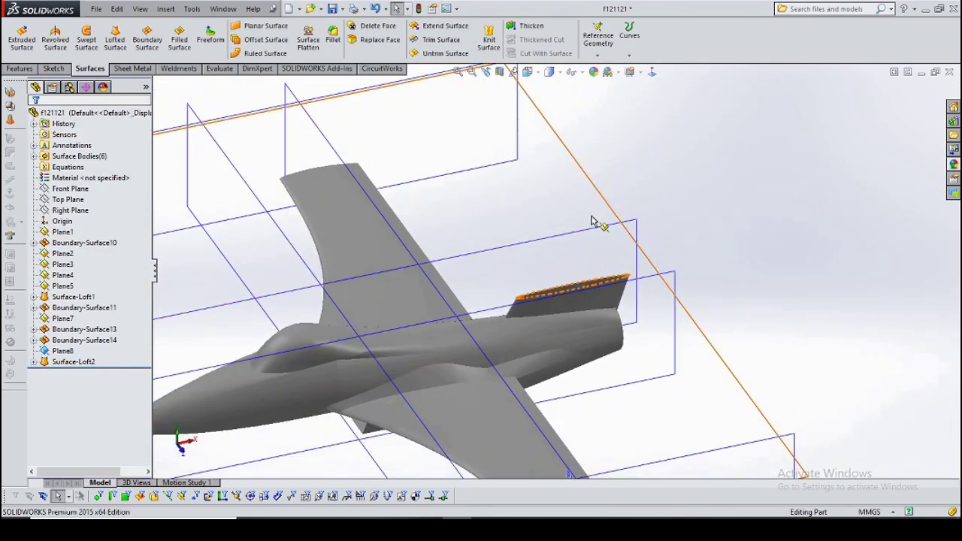
{"action": "left_click", "coordinate": [62, 350]}
{"action": "left_click", "coordinate": [12, 43]}
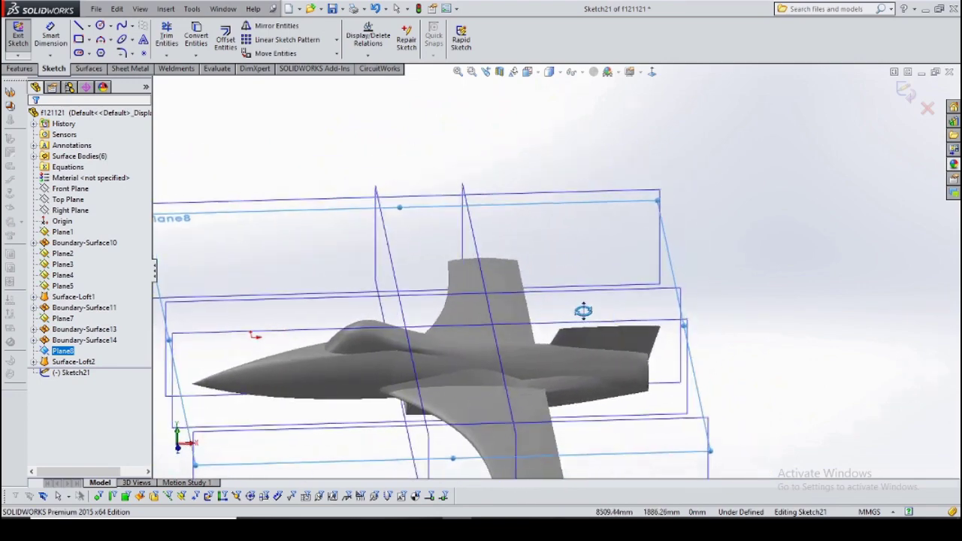
Discard the empty sketch and start a fresh sketch on Plane8 viewed from the top.
{"action": "left_click", "coordinate": [927, 108]}
{"action": "left_click", "coordinate": [62, 285]}
{"action": "scroll", "coordinate": [617, 289], "scroll_direction": "down", "scroll_amount": 5}
{"action": "left_click", "coordinate": [13, 38]}
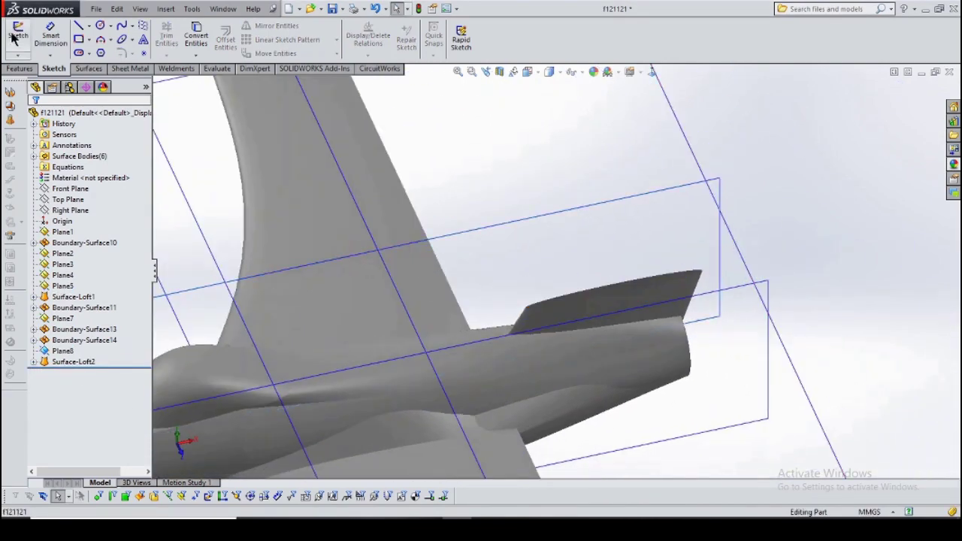
{"action": "left_click", "coordinate": [196, 321]}
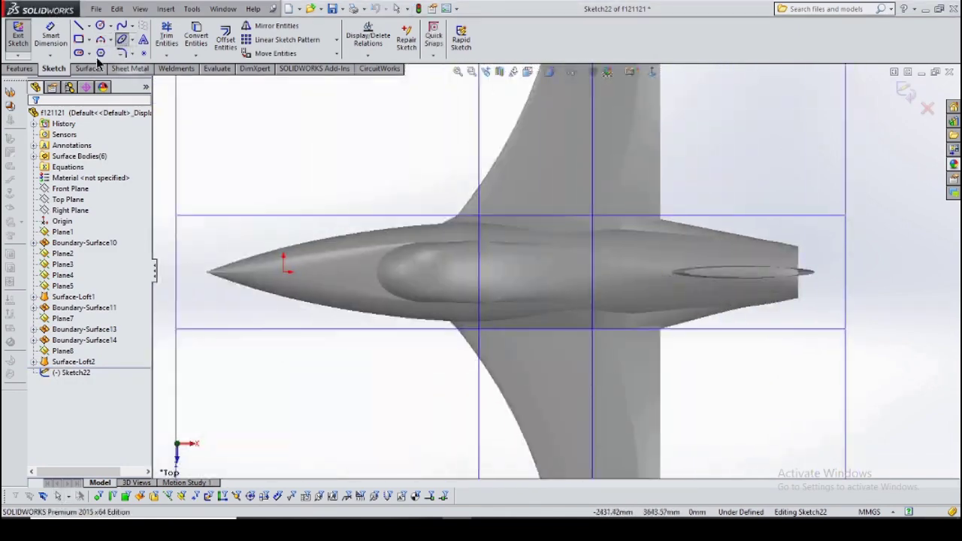
Draw a centerline and an ellipse over the fin's top edge, then exit Sketch22.
{"action": "left_click", "coordinate": [78, 26]}
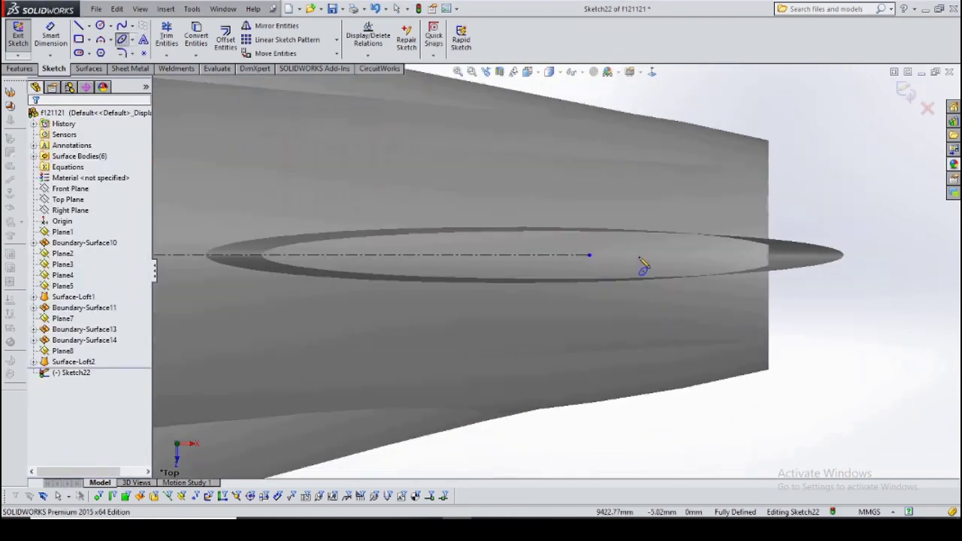
{"action": "left_click", "coordinate": [589, 254]}
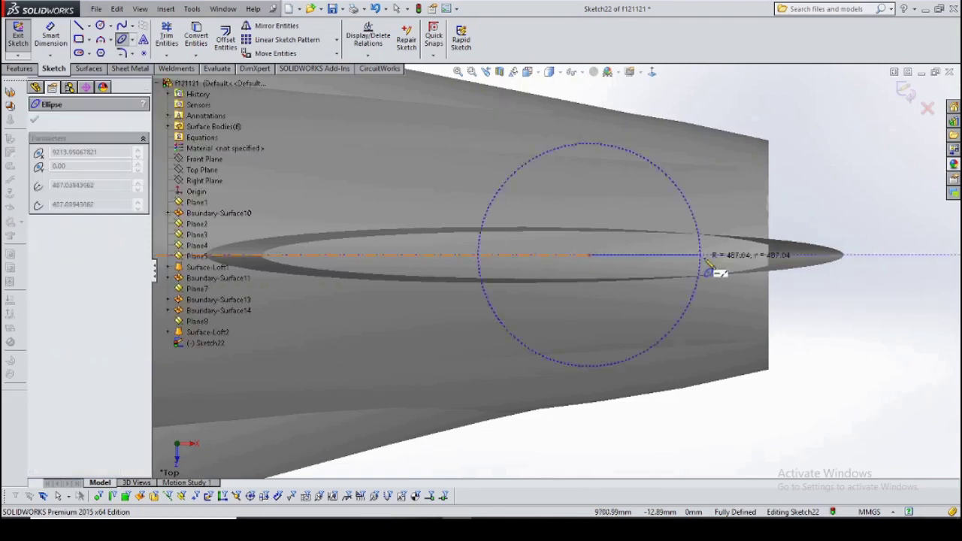
{"action": "left_click", "coordinate": [803, 242]}
{"action": "left_click", "coordinate": [571, 324]}
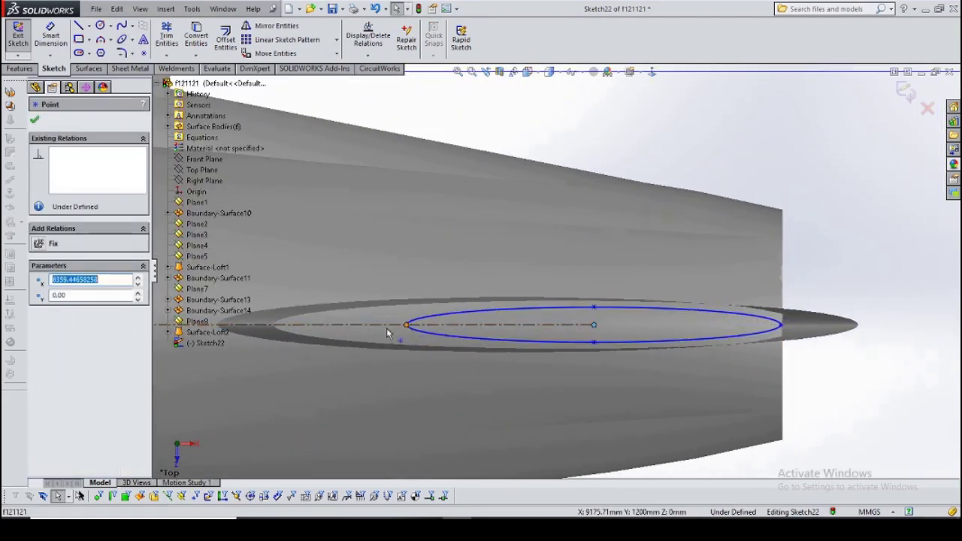
{"action": "scroll", "coordinate": [578, 331], "scroll_direction": "up", "scroll_amount": 5}
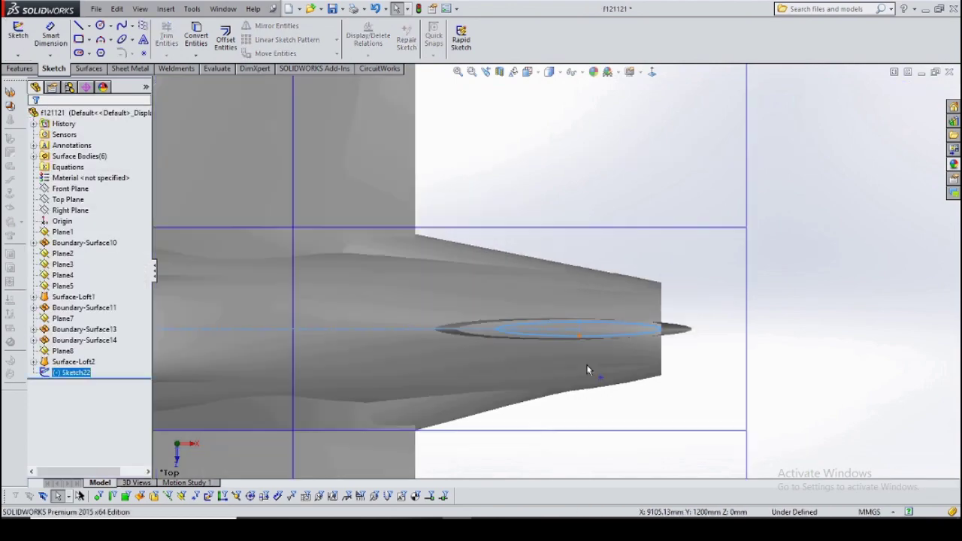
{"action": "middle_click_drag", "start_coordinate": [711, 187], "coordinate": [546, 363]}
{"action": "key", "text": "ctrl+z"}
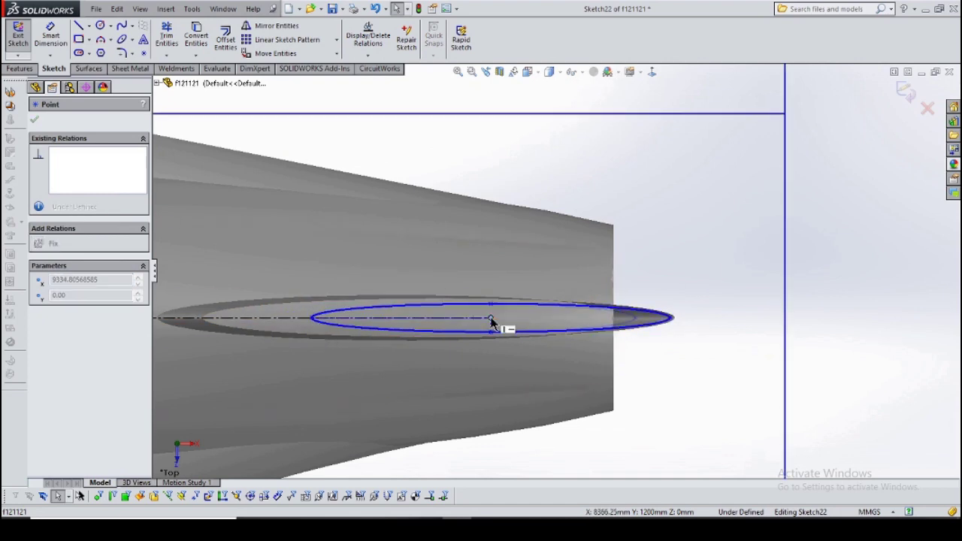
{"action": "left_click", "coordinate": [906, 91]}
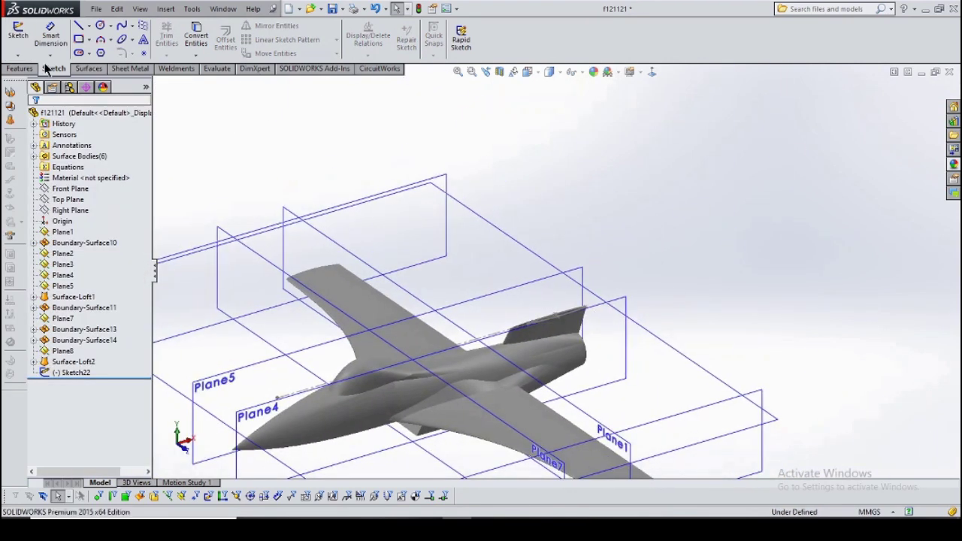
Create Plane9 offset 1200 mm from Plane8.
{"action": "left_click", "coordinate": [484, 68]}
{"action": "left_click", "coordinate": [651, 335]}
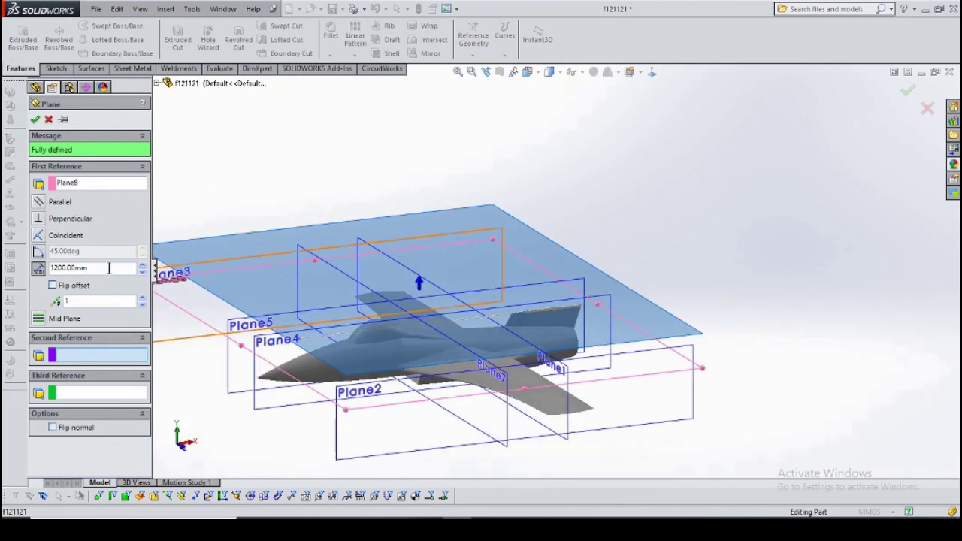
{"action": "key", "text": "Return"}
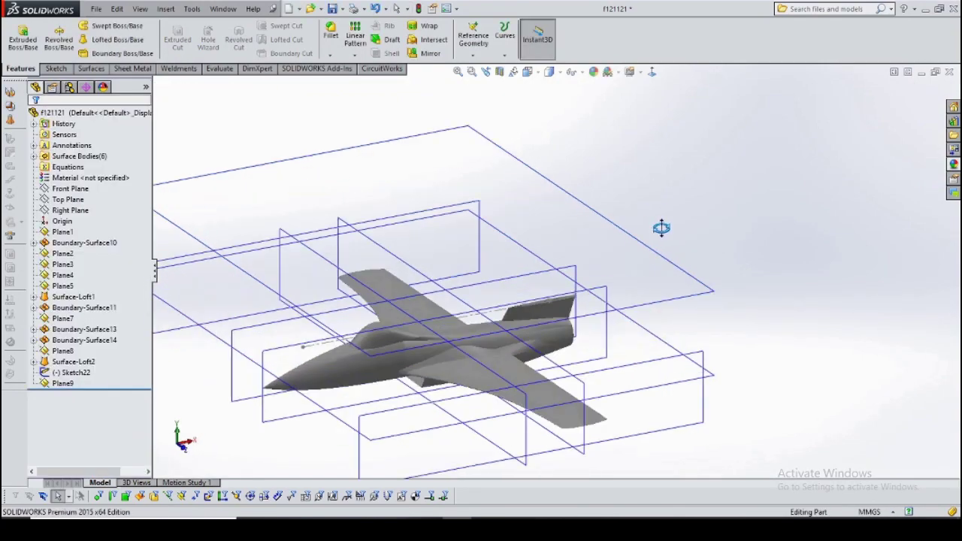
Sketch a centerline and a smaller rear-shifted ellipse on Plane9 as Sketch23.
{"action": "left_click", "coordinate": [54, 68]}
{"action": "left_click", "coordinate": [18, 34]}
{"action": "left_click", "coordinate": [78, 25]}
{"action": "left_click", "coordinate": [436, 273]}
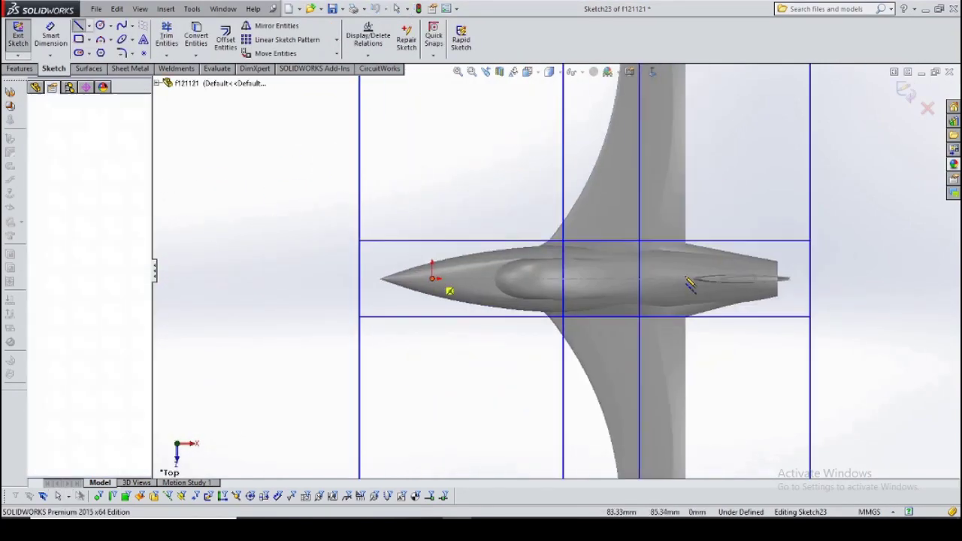
{"action": "scroll", "coordinate": [773, 304], "scroll_direction": "up", "scroll_amount": 3}
{"action": "left_click", "coordinate": [770, 300]}
{"action": "scroll", "coordinate": [752, 226], "scroll_direction": "down", "scroll_amount": 2}
{"action": "key", "text": "Escape"}
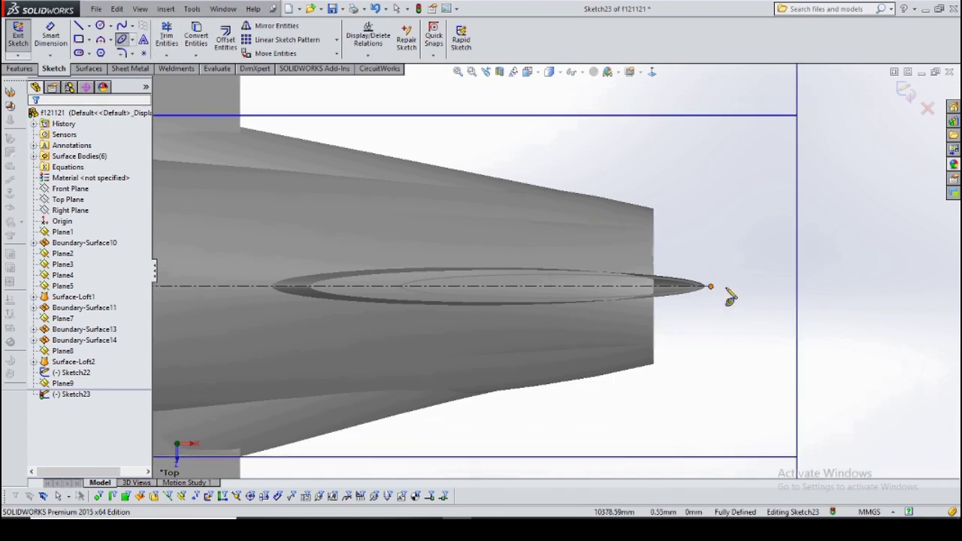
{"action": "left_click", "coordinate": [827, 299]}
{"action": "left_click", "coordinate": [904, 91]}
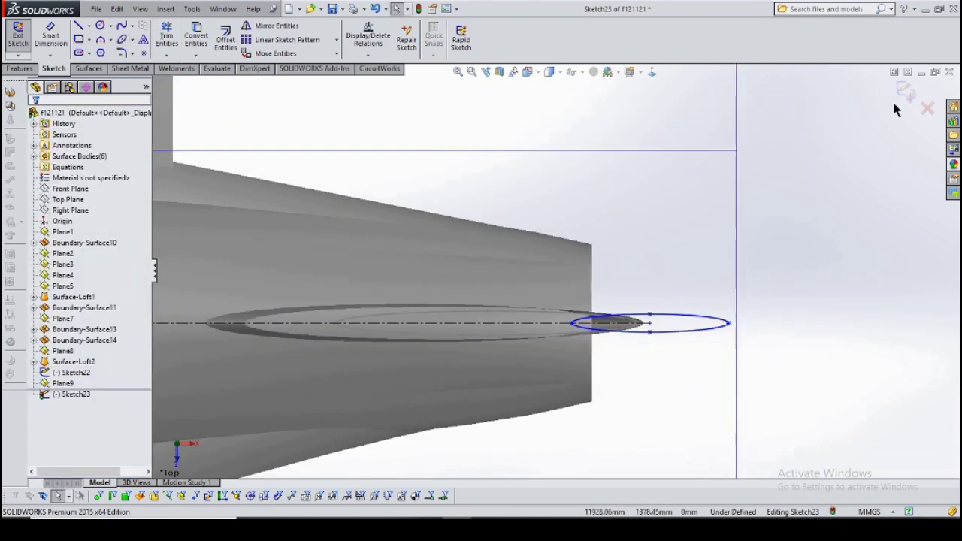
Preview a lofted surface between Sketch22 and Sketch23, then abandon it.
{"action": "left_click", "coordinate": [115, 39]}
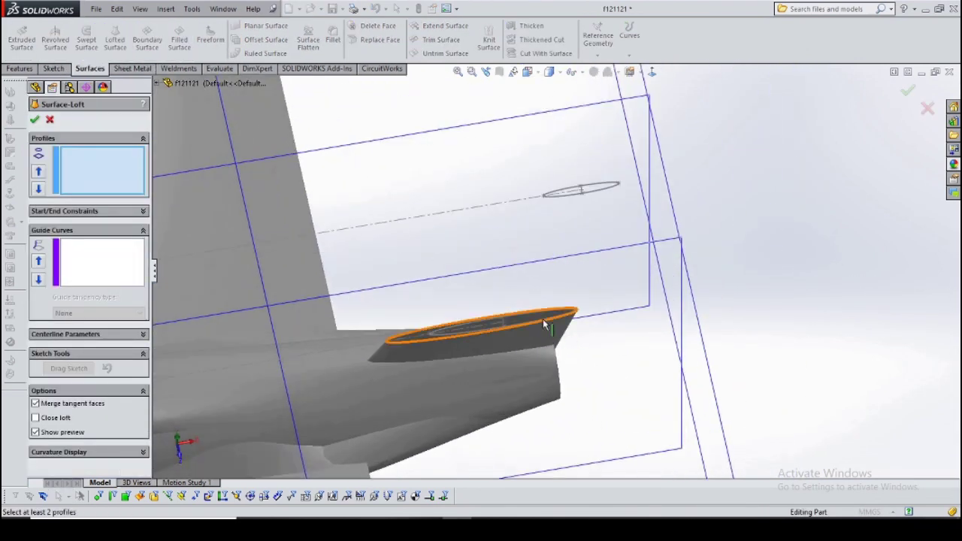
{"action": "left_click", "coordinate": [455, 332]}
{"action": "left_click", "coordinate": [584, 197]}
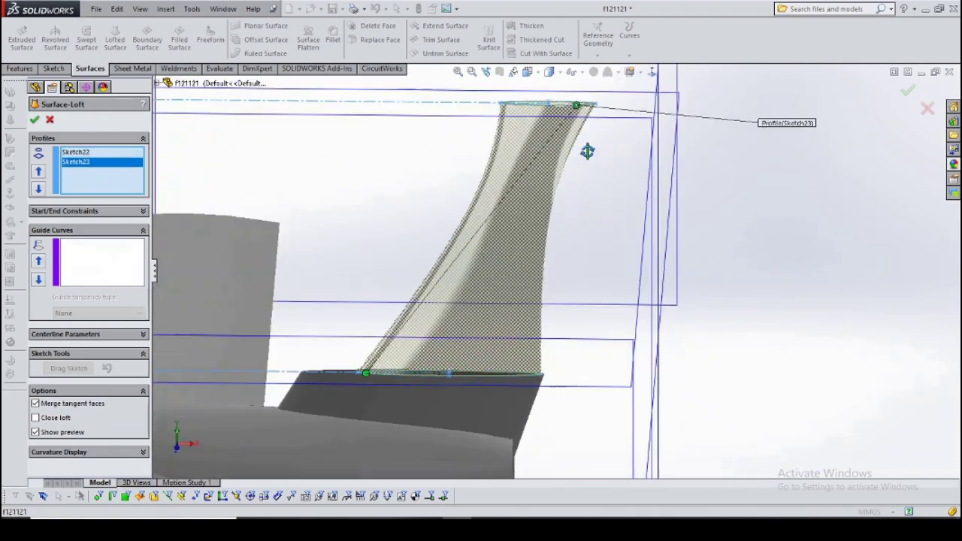
{"action": "key", "text": "Return"}
Sketch a guide line on the Front plane from the fin's leading edge to the upper ellipse.
{"action": "left_click", "coordinate": [53, 68]}
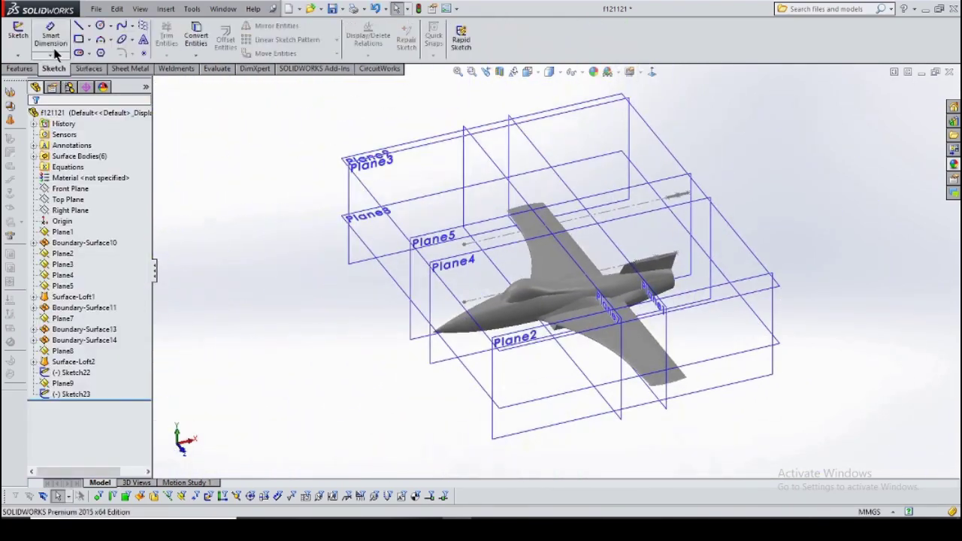
{"action": "left_click", "coordinate": [204, 158]}
{"action": "scroll", "coordinate": [491, 379], "scroll_direction": "up", "scroll_amount": 5}
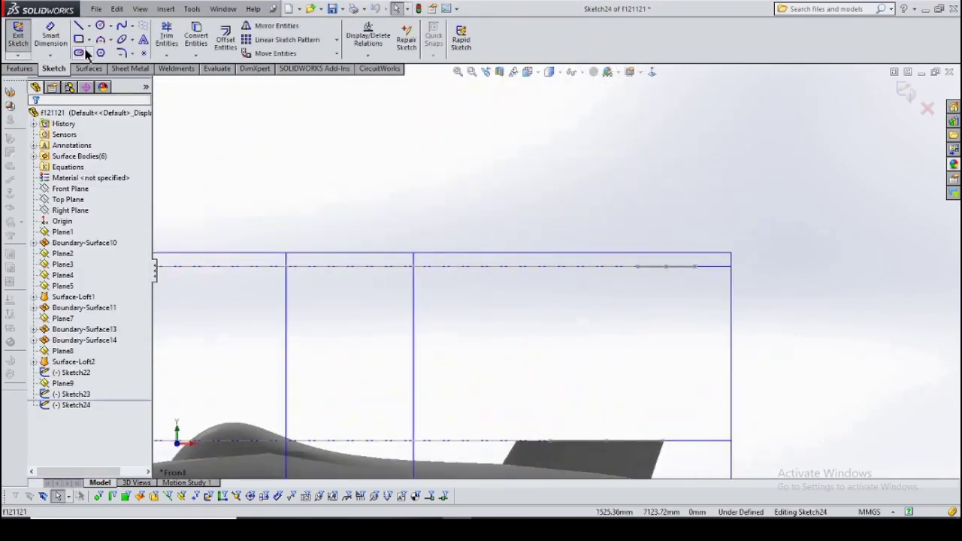
{"action": "key", "text": "l"}
{"action": "scroll", "coordinate": [568, 193], "scroll_direction": "up", "scroll_amount": 2}
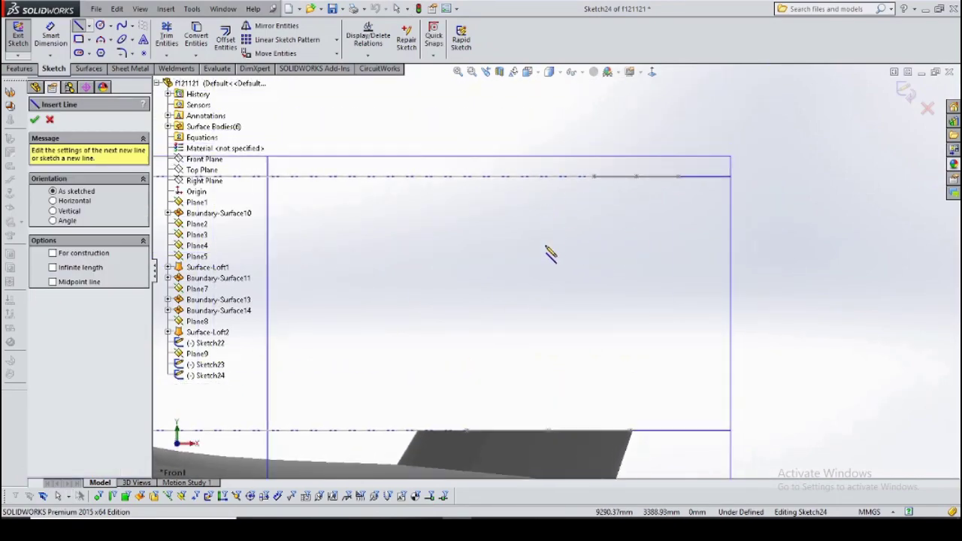
{"action": "middle_click_drag", "start_coordinate": [547, 248], "coordinate": [489, 375]}
{"action": "left_click", "coordinate": [451, 408]}
{"action": "mouse_move", "coordinate": [601, 204]}
{"action": "middle_mouse_down"}
{"action": "mouse_move", "coordinate": [604, 258]}
{"action": "mouse_move", "coordinate": [601, 239]}
{"action": "mouse_move", "coordinate": [549, 188]}
{"action": "middle_mouse_up"}
{"action": "left_click", "coordinate": [579, 227]}
{"action": "key", "text": "Escape"}
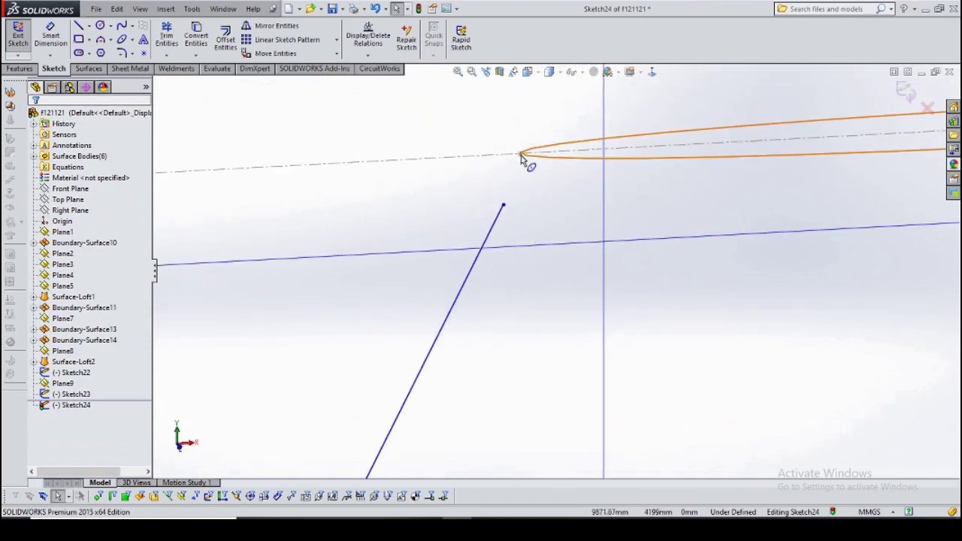
Add a second guide line ending on the upper ellipse.
{"action": "left_click", "coordinate": [520, 156]}
{"action": "mouse_move", "coordinate": [522, 361]}
{"action": "middle_mouse_down"}
{"action": "mouse_move", "coordinate": [559, 280]}
{"action": "mouse_move", "coordinate": [601, 230]}
{"action": "mouse_move", "coordinate": [563, 316]}
{"action": "mouse_move", "coordinate": [654, 251]}
{"action": "mouse_move", "coordinate": [640, 256]}
{"action": "middle_mouse_up"}
{"action": "key", "text": "l"}
{"action": "left_click", "coordinate": [601, 230]}
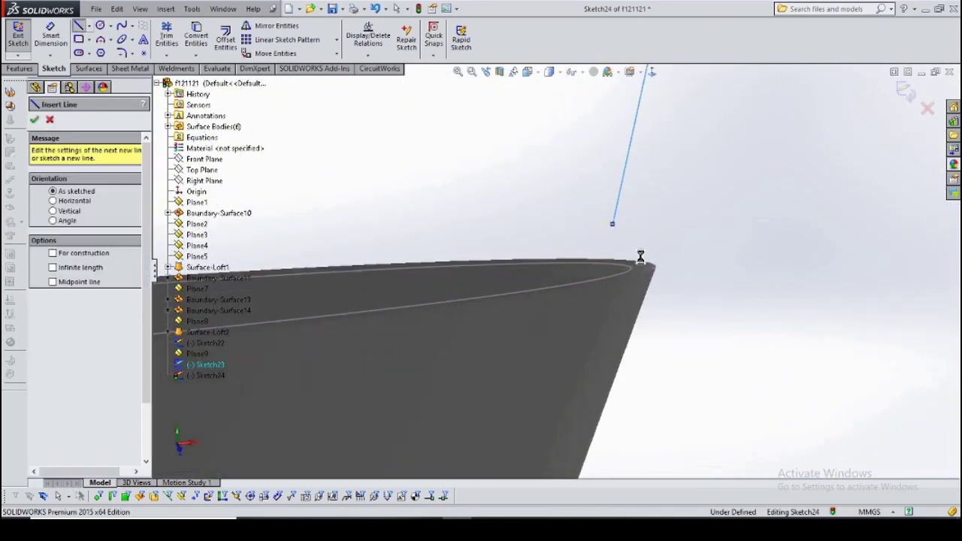
{"action": "key", "text": "Escape"}
{"action": "left_click", "coordinate": [616, 227]}
{"action": "mouse_move", "coordinate": [537, 178]}
{"action": "middle_mouse_down"}
{"action": "mouse_move", "coordinate": [511, 258]}
{"action": "mouse_move", "coordinate": [840, 124]}
{"action": "middle_mouse_up"}
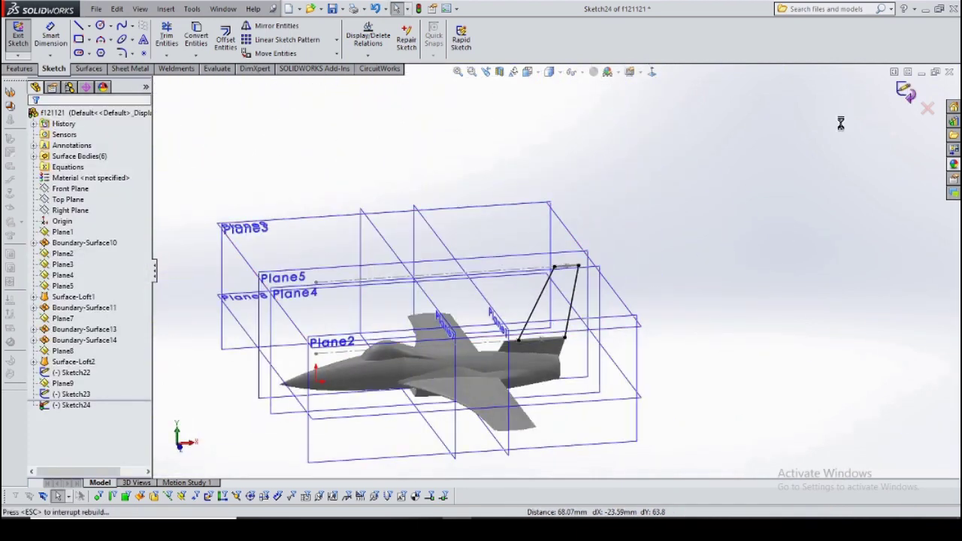
Loft Surface-Loft3 between Sketch22 and Sketch23 using the leading-edge line as guide curve.
{"action": "left_click", "coordinate": [115, 42]}
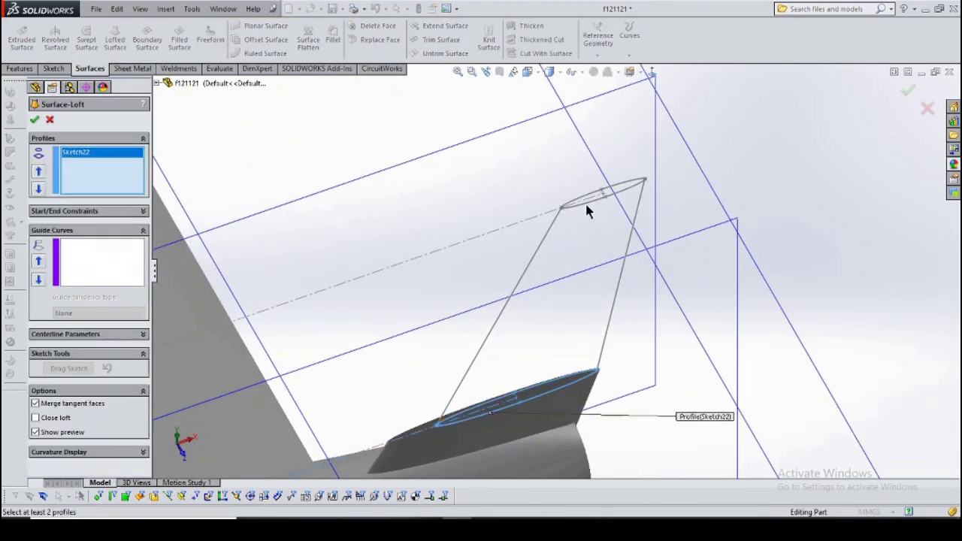
{"action": "right_click", "coordinate": [545, 263]}
{"action": "right_click", "coordinate": [94, 318]}
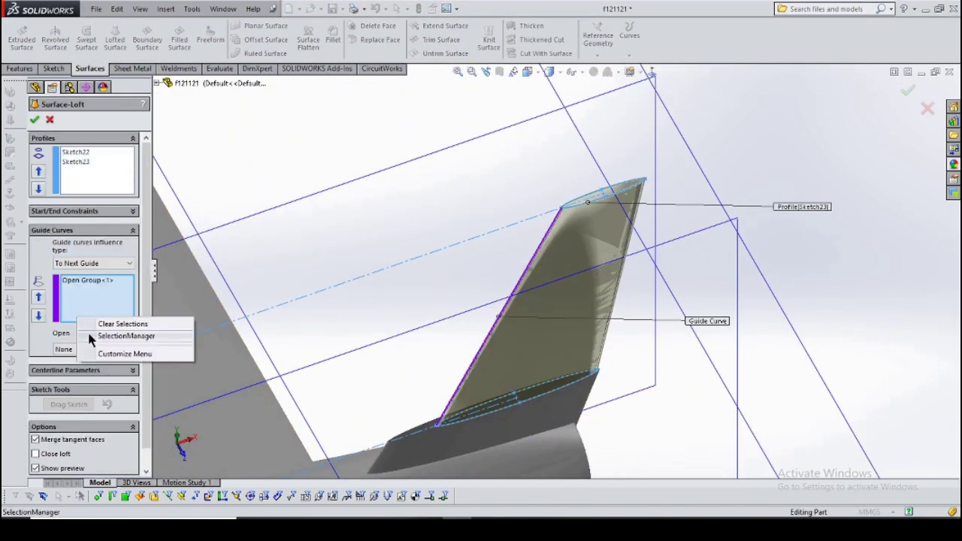
{"action": "middle_click_drag", "start_coordinate": [526, 263], "coordinate": [558, 215]}
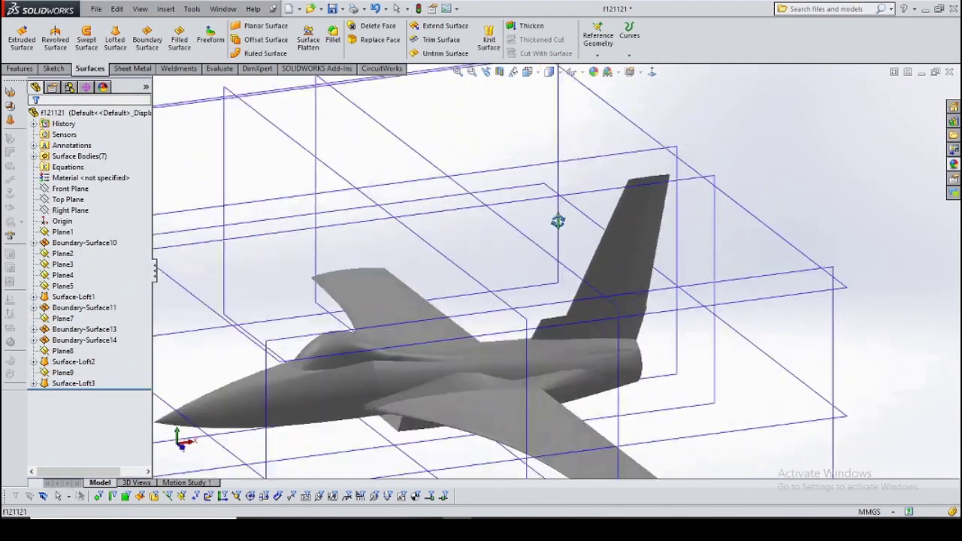
{"action": "scroll", "coordinate": [558, 215], "scroll_direction": "up", "scroll_amount": 5}
{"action": "scroll", "coordinate": [591, 411], "scroll_direction": "down", "scroll_amount": 5}
{"action": "middle_click_drag", "start_coordinate": [590, 412], "coordinate": [132, 381]}
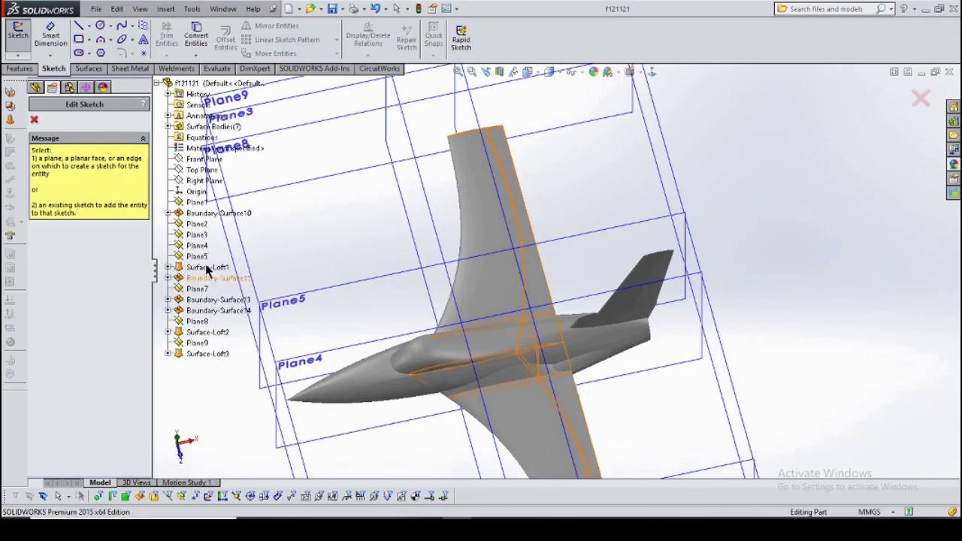
Discard the Plane9 sketch and draw Sketch26: a line along the fuselage with an ellipse on it.
{"action": "left_click", "coordinate": [238, 201]}
{"action": "left_click", "coordinate": [925, 110]}
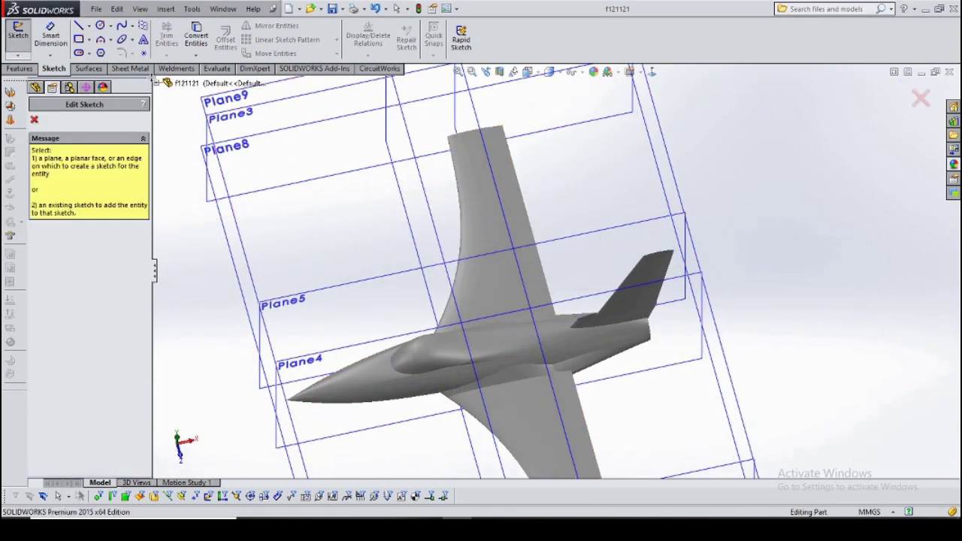
{"action": "left_click", "coordinate": [197, 172]}
{"action": "key", "text": "l"}
{"action": "left_click", "coordinate": [399, 315]}
{"action": "scroll", "coordinate": [699, 324], "scroll_direction": "up", "scroll_amount": 3}
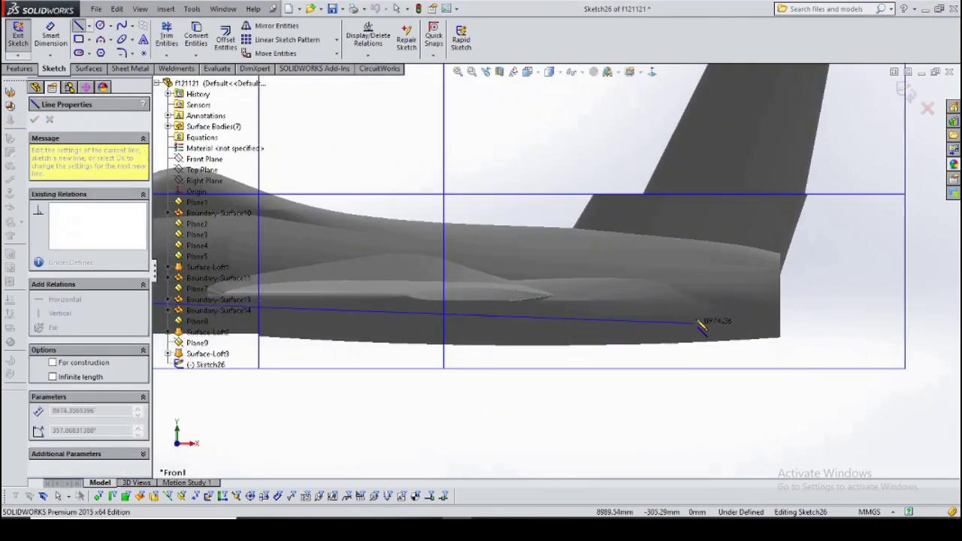
{"action": "left_click", "coordinate": [121, 39]}
{"action": "scroll", "coordinate": [706, 286], "scroll_direction": "up", "scroll_amount": 2}
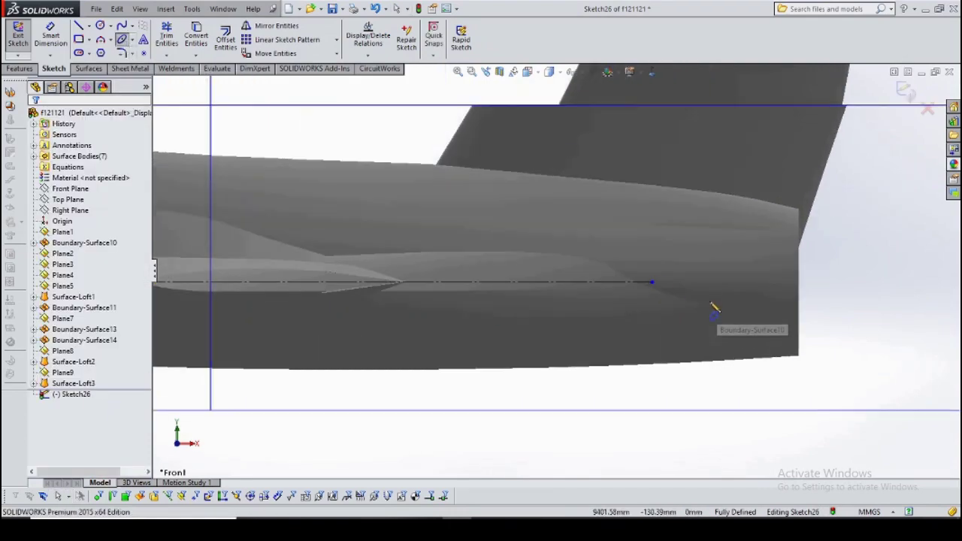
{"action": "left_click", "coordinate": [652, 281]}
{"action": "left_click", "coordinate": [781, 304]}
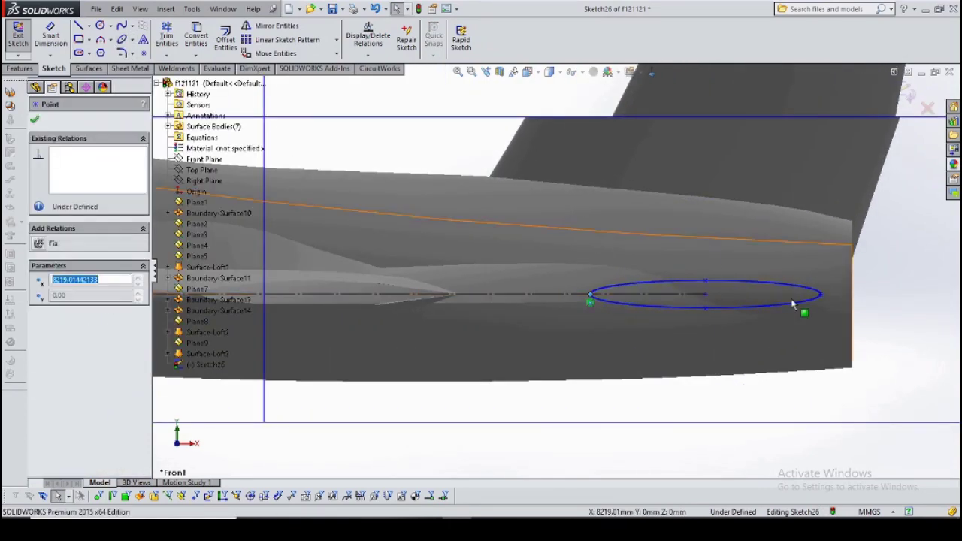
{"action": "left_click", "coordinate": [911, 91]}
{"action": "left_click", "coordinate": [911, 90]}
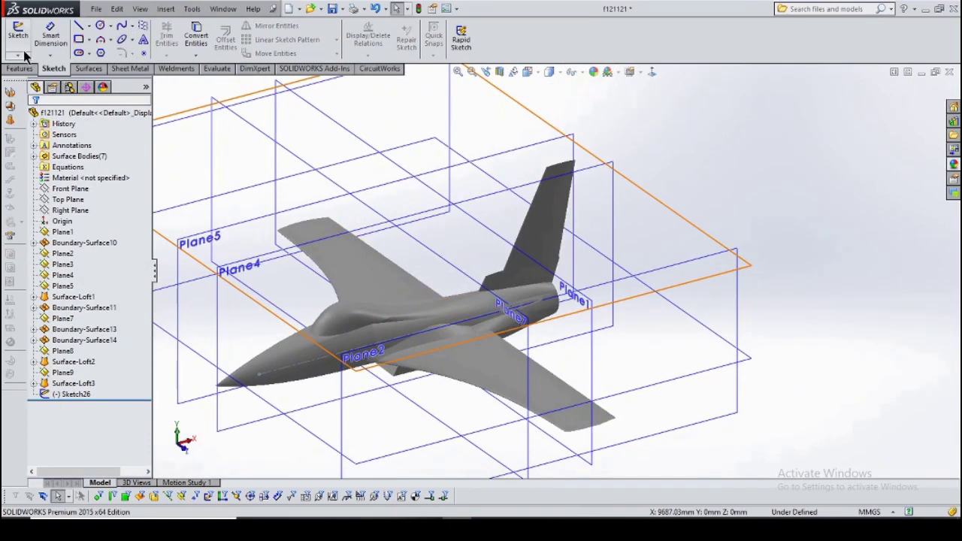
Create Plane10 offset 1000 mm from Plane4.
{"action": "left_click", "coordinate": [473, 34]}
{"action": "middle_click_drag", "start_coordinate": [525, 301], "coordinate": [630, 254]}
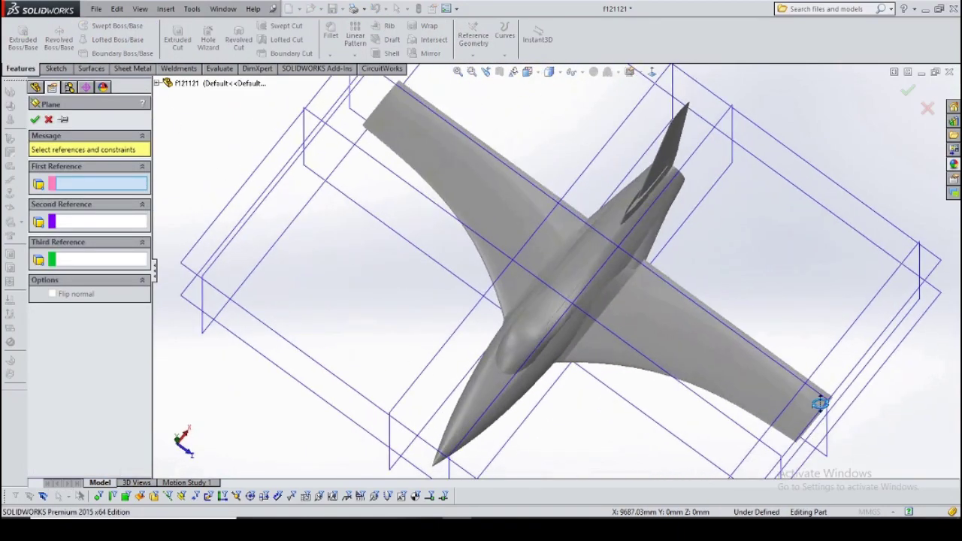
{"action": "left_click", "coordinate": [629, 253]}
{"action": "type", "text": "000"}
{"action": "key", "text": "Return"}
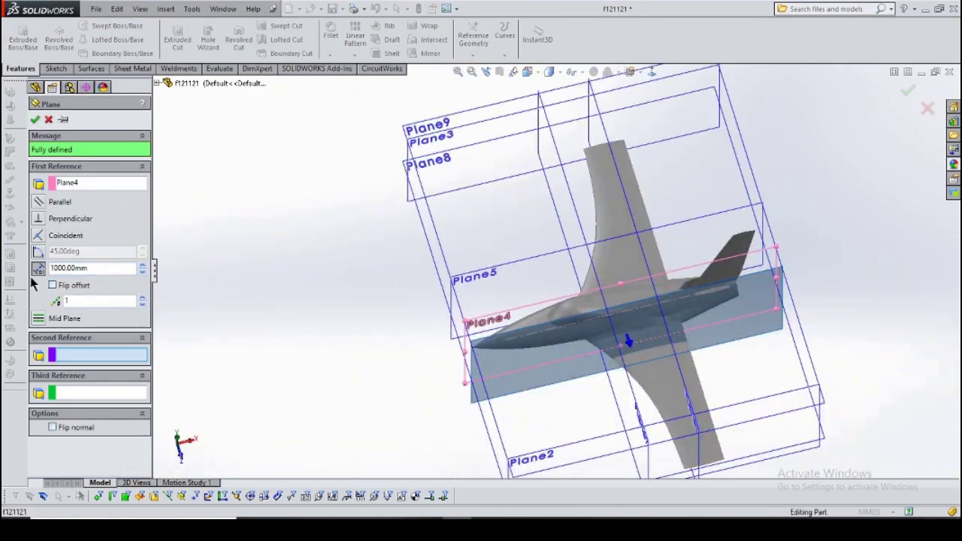
{"action": "middle_click_drag", "start_coordinate": [403, 300], "coordinate": [865, 423]}
{"action": "left_click", "coordinate": [35, 118]}
Create Plane11 referenced to Plane5.
{"action": "left_click", "coordinate": [474, 38]}
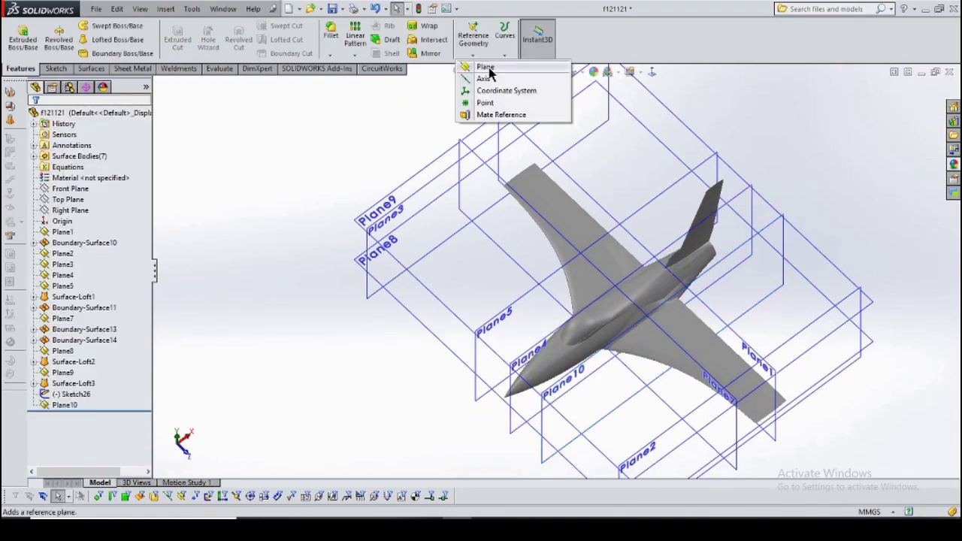
{"action": "left_click", "coordinate": [476, 68]}
{"action": "left_click", "coordinate": [655, 202]}
{"action": "left_click", "coordinate": [34, 119]}
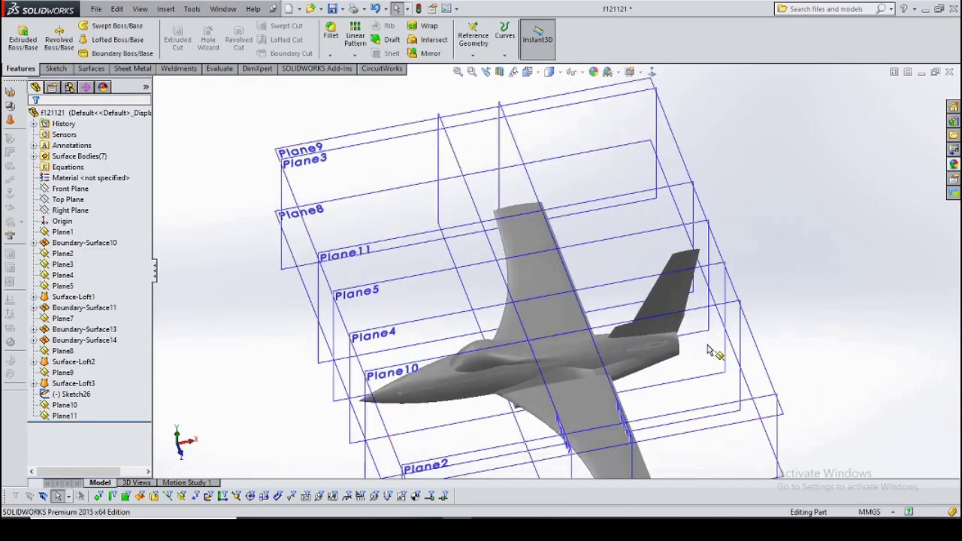
In Sketch27, draw a line along the fuselage and a small ellipse near the tail.
{"action": "key", "text": "l"}
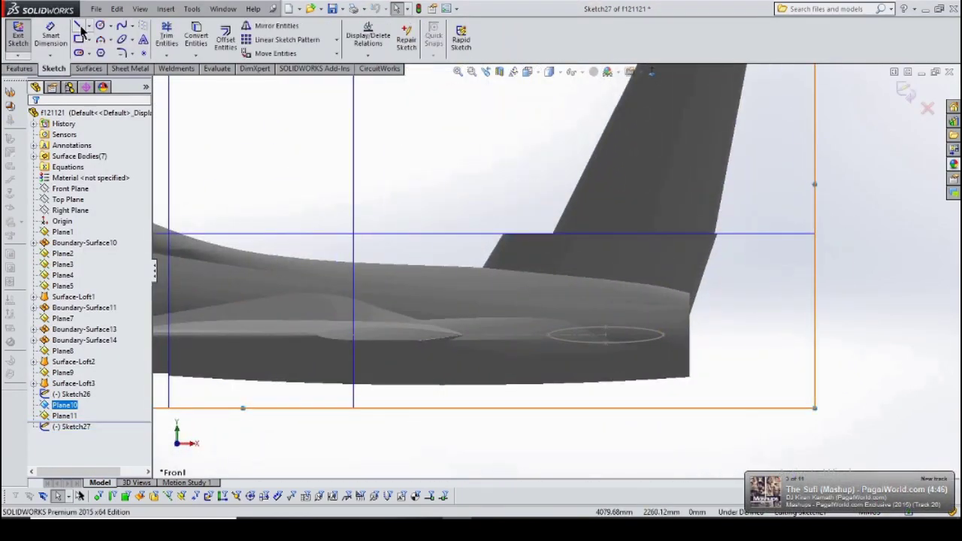
{"action": "scroll", "coordinate": [189, 296], "scroll_direction": "up", "scroll_amount": 3}
{"action": "left_click", "coordinate": [189, 296]}
{"action": "scroll", "coordinate": [680, 320], "scroll_direction": "down", "scroll_amount": 4}
{"action": "left_click", "coordinate": [730, 296]}
{"action": "key", "text": "Escape"}
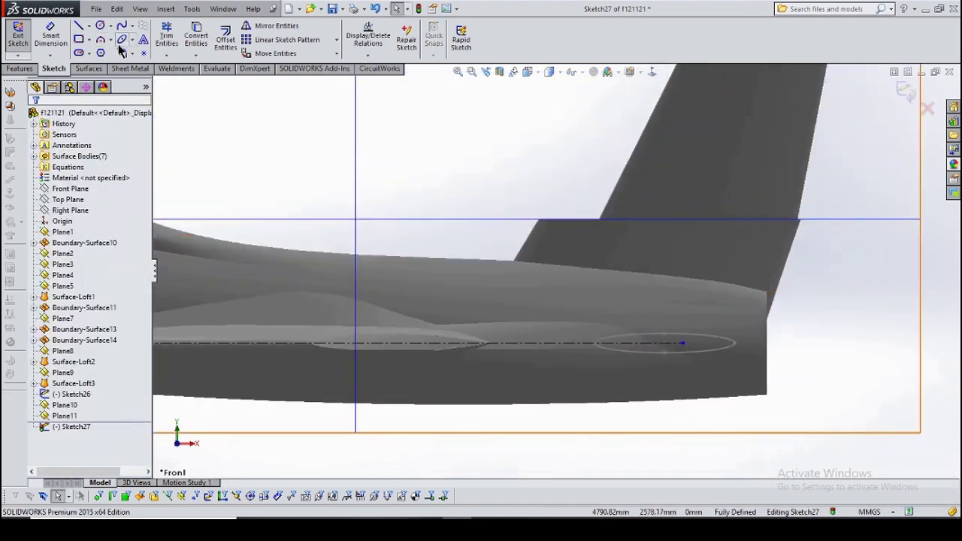
{"action": "scroll", "coordinate": [595, 327], "scroll_direction": "down", "scroll_amount": 2}
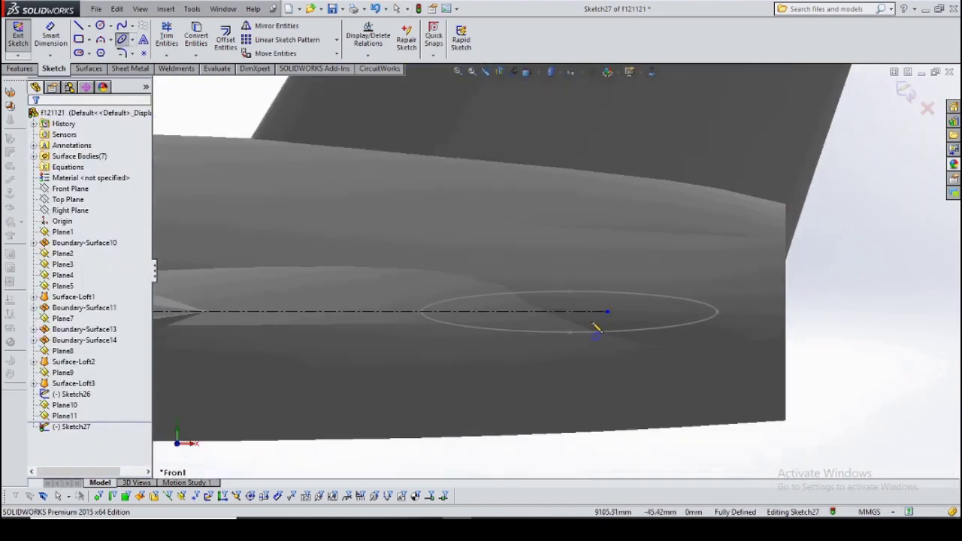
{"action": "left_click", "coordinate": [718, 310]}
{"action": "key", "text": "Escape"}
On the plane beyond the tail, convert the Sketch27 ellipse into Sketch28.
{"action": "scroll", "coordinate": [633, 279], "scroll_direction": "up", "scroll_amount": 3}
{"action": "left_click", "coordinate": [904, 93]}
{"action": "scroll", "coordinate": [674, 351], "scroll_direction": "down", "scroll_amount": 3}
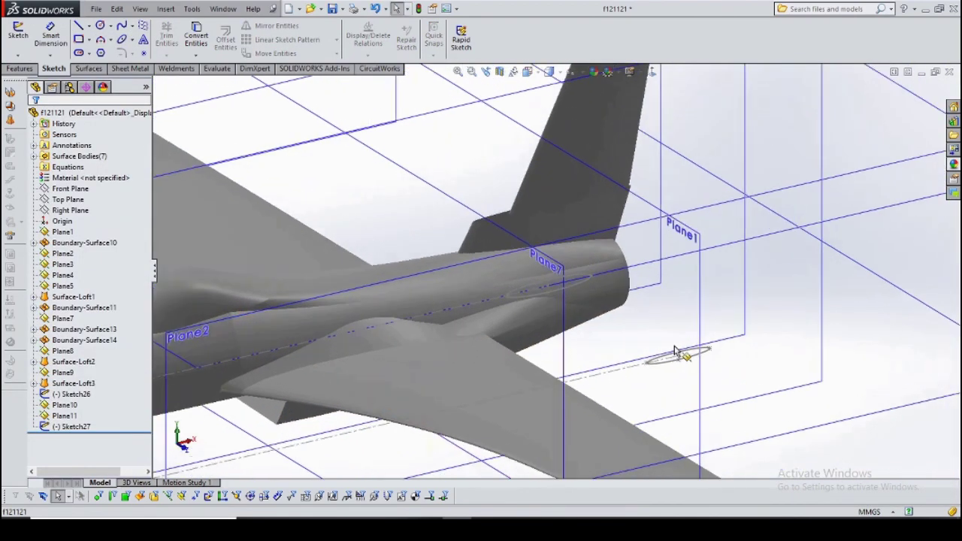
{"action": "scroll", "coordinate": [674, 352], "scroll_direction": "up", "scroll_amount": 3}
{"action": "left_click", "coordinate": [18, 30]}
{"action": "left_click", "coordinate": [536, 290]}
{"action": "scroll", "coordinate": [526, 342], "scroll_direction": "down", "scroll_amount": 3}
{"action": "left_click", "coordinate": [197, 38]}
{"action": "left_click", "coordinate": [526, 342]}
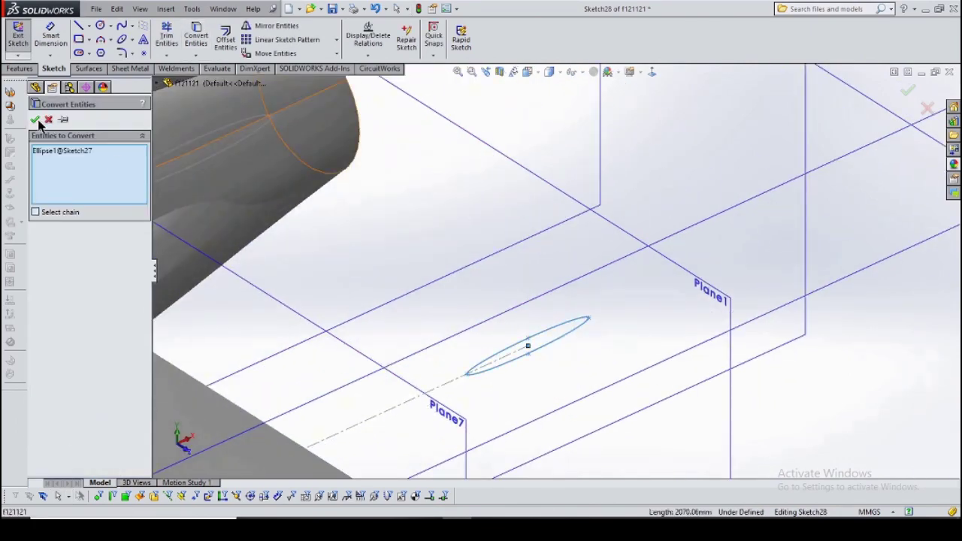
{"action": "left_click", "coordinate": [35, 119]}
Loft a surface through Sketch27, Sketch26 and Sketch28 to create Surface-Loft4.
{"action": "scroll", "coordinate": [547, 253], "scroll_direction": "up", "scroll_amount": 3}
{"action": "scroll", "coordinate": [547, 253], "scroll_direction": "up", "scroll_amount": 3}
{"action": "scroll", "coordinate": [726, 154], "scroll_direction": "up", "scroll_amount": 1}
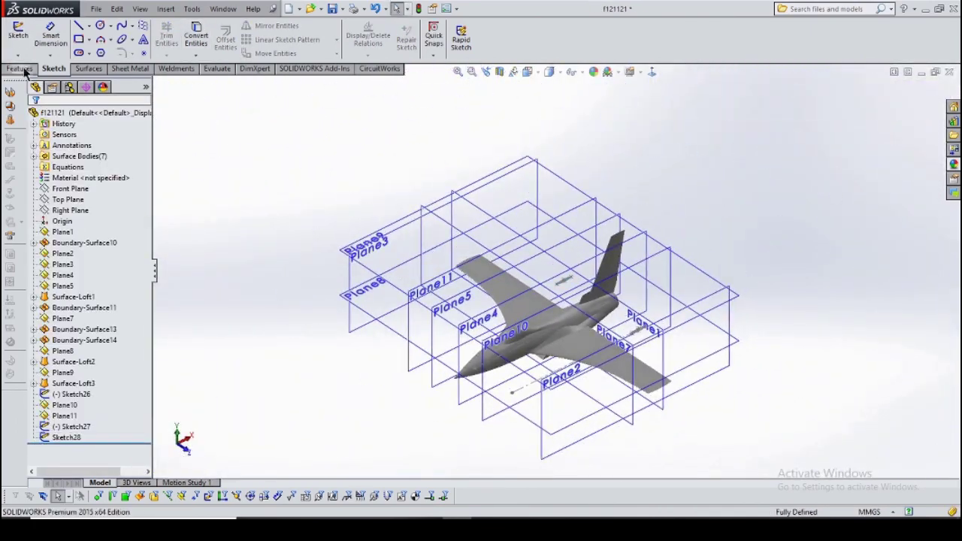
{"action": "scroll", "coordinate": [651, 361], "scroll_direction": "down", "scroll_amount": 5}
{"action": "left_click", "coordinate": [536, 268]}
{"action": "scroll", "coordinate": [536, 268], "scroll_direction": "up", "scroll_amount": 2}
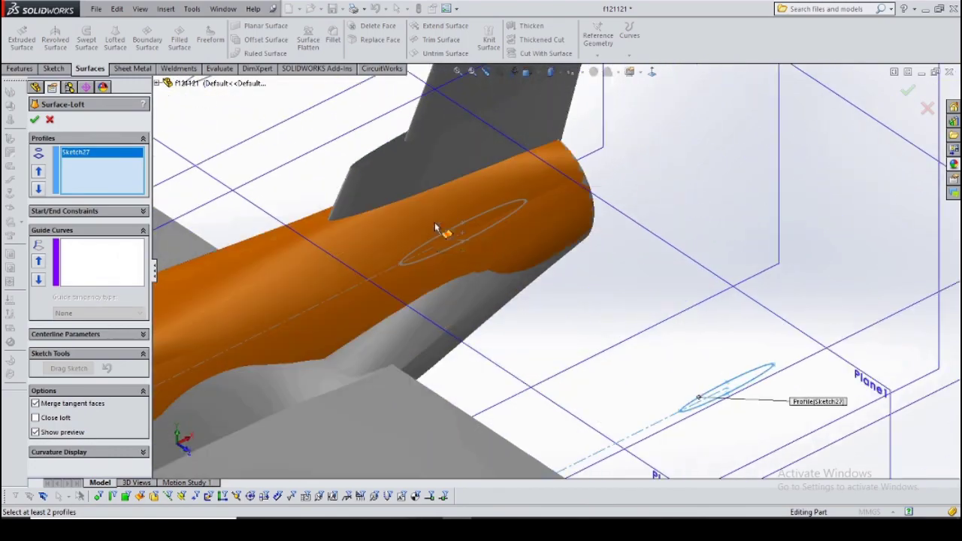
{"action": "left_click", "coordinate": [451, 240]}
{"action": "middle_click_drag", "start_coordinate": [340, 129], "coordinate": [344, 161]}
{"action": "left_click", "coordinate": [355, 129]}
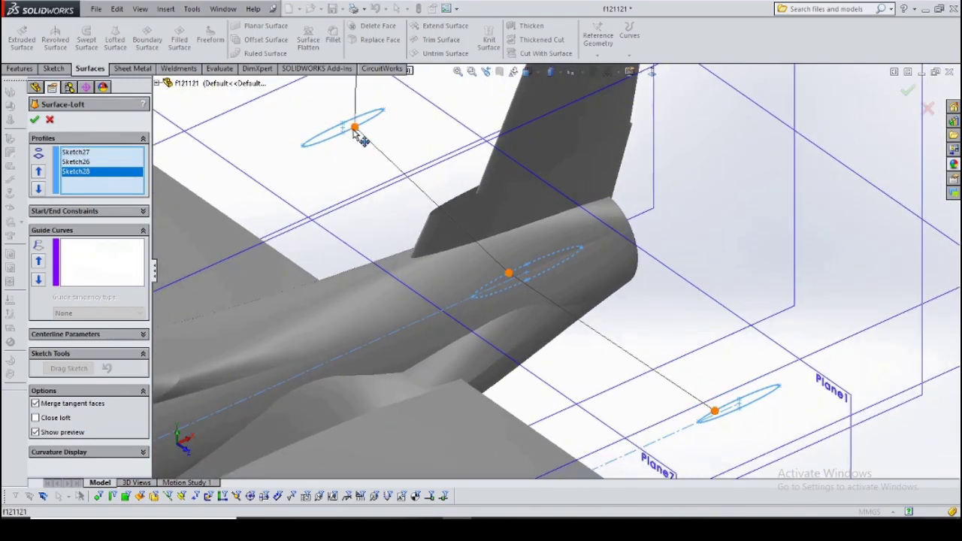
{"action": "scroll", "coordinate": [321, 128], "scroll_direction": "up", "scroll_amount": 5}
{"action": "left_click", "coordinate": [34, 120]}
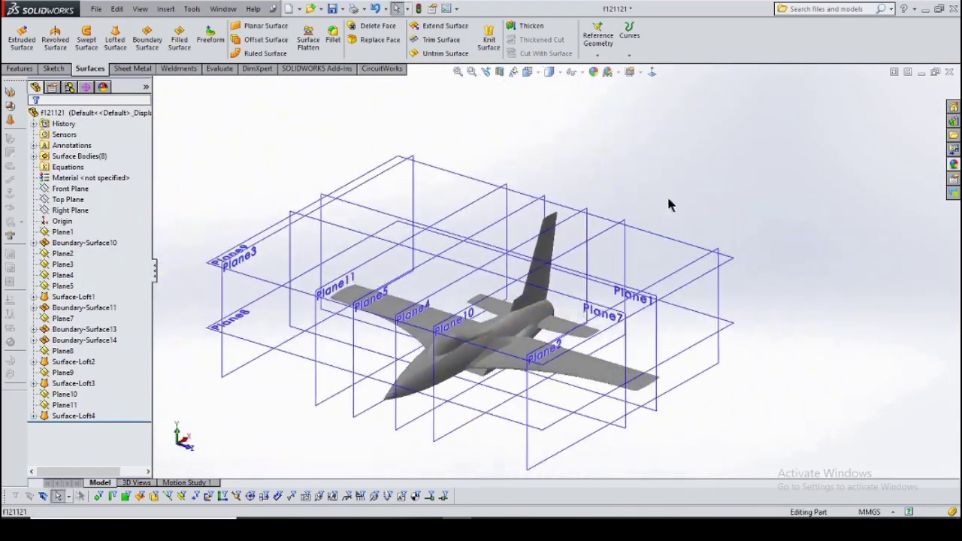
{"action": "mouse_move", "coordinate": [669, 204]}
{"action": "middle_mouse_down"}
{"action": "mouse_move", "coordinate": [547, 354]}
{"action": "mouse_move", "coordinate": [560, 363]}
{"action": "mouse_move", "coordinate": [521, 395]}
{"action": "mouse_move", "coordinate": [552, 338]}
{"action": "middle_mouse_up"}
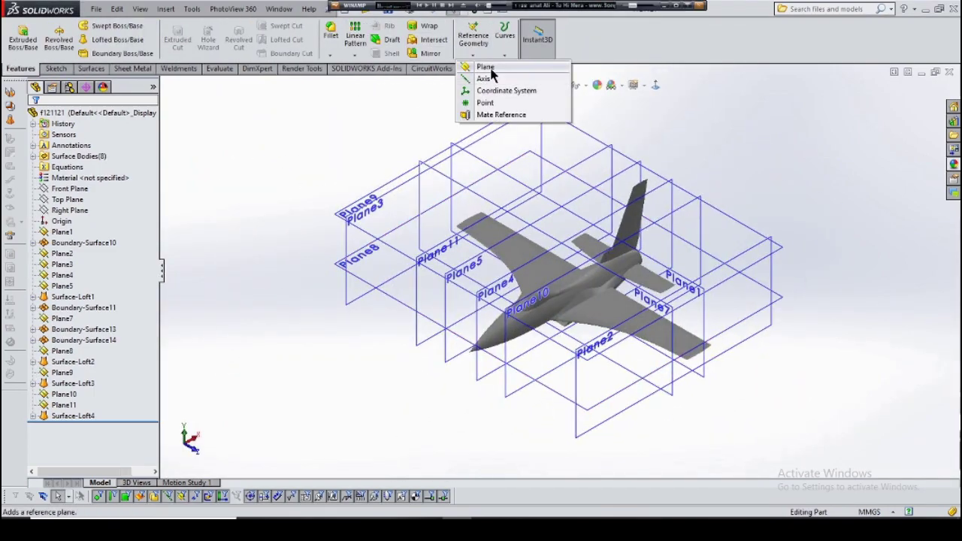
Create Plane14 from the Front Plane and sketch a centreline and spline on it.
{"action": "left_click", "coordinate": [486, 67]}
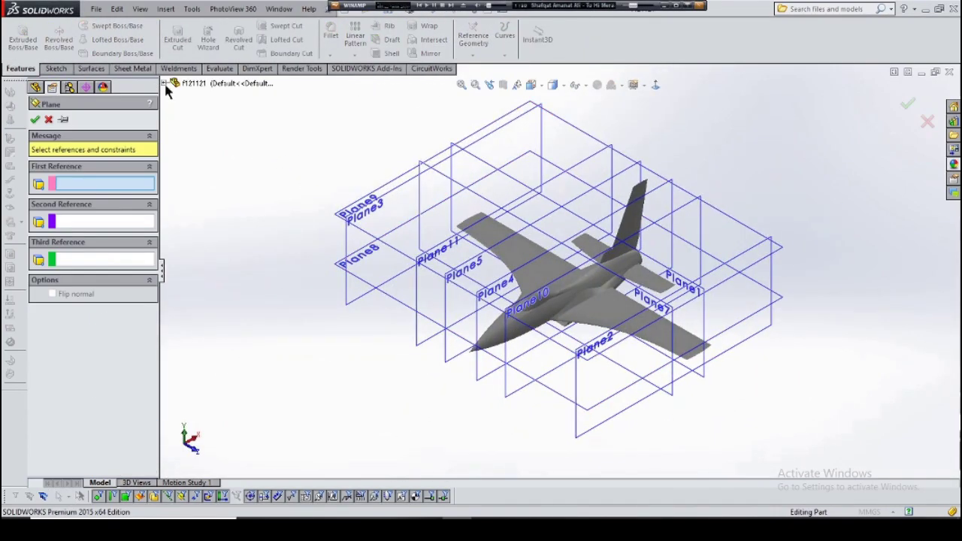
{"action": "left_click", "coordinate": [214, 160]}
{"action": "left_click", "coordinate": [34, 119]}
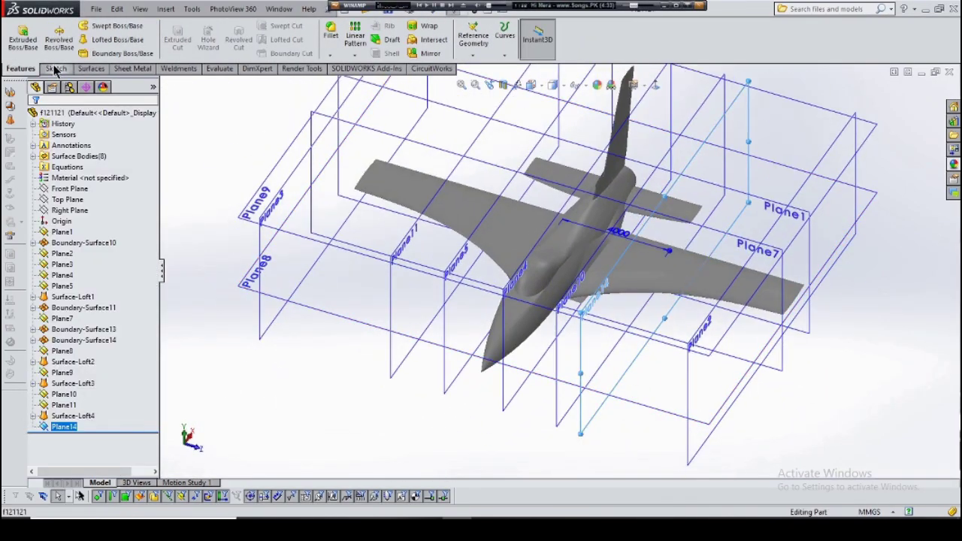
{"action": "left_click", "coordinate": [63, 75]}
{"action": "key", "text": "space"}
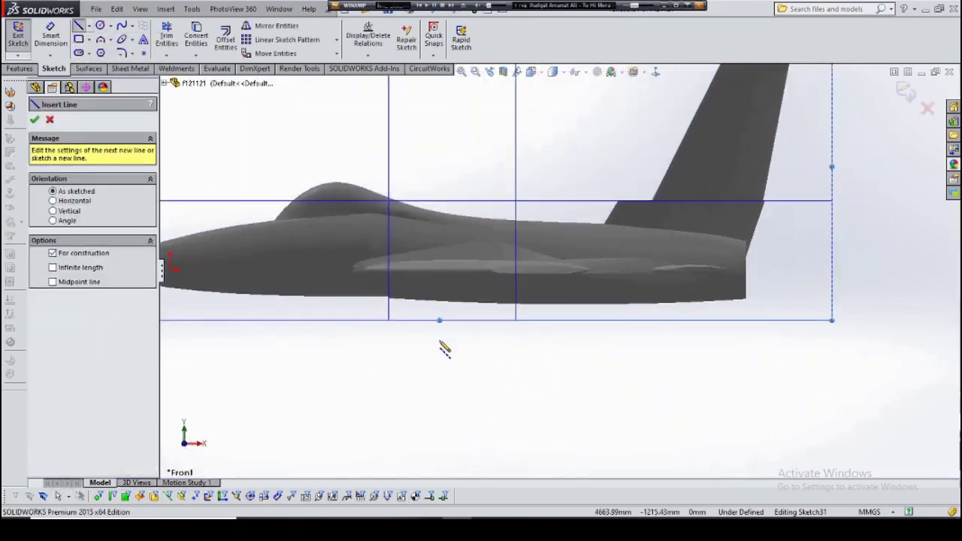
{"action": "left_click", "coordinate": [295, 361]}
{"action": "left_click", "coordinate": [653, 362]}
{"action": "left_click", "coordinate": [131, 25]}
{"action": "left_click", "coordinate": [158, 41]}
{"action": "scroll", "coordinate": [299, 392], "scroll_direction": "down", "scroll_amount": 2}
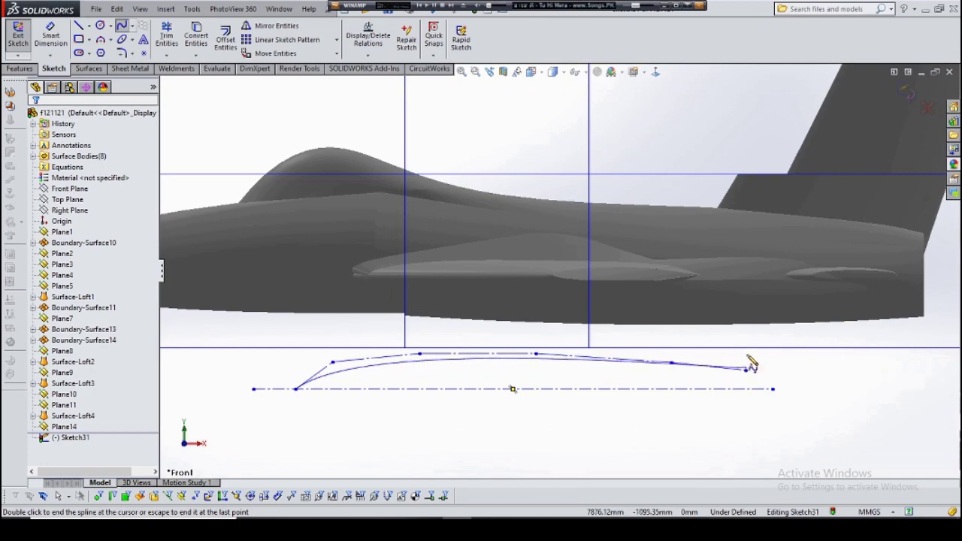
{"action": "left_click", "coordinate": [18, 34]}
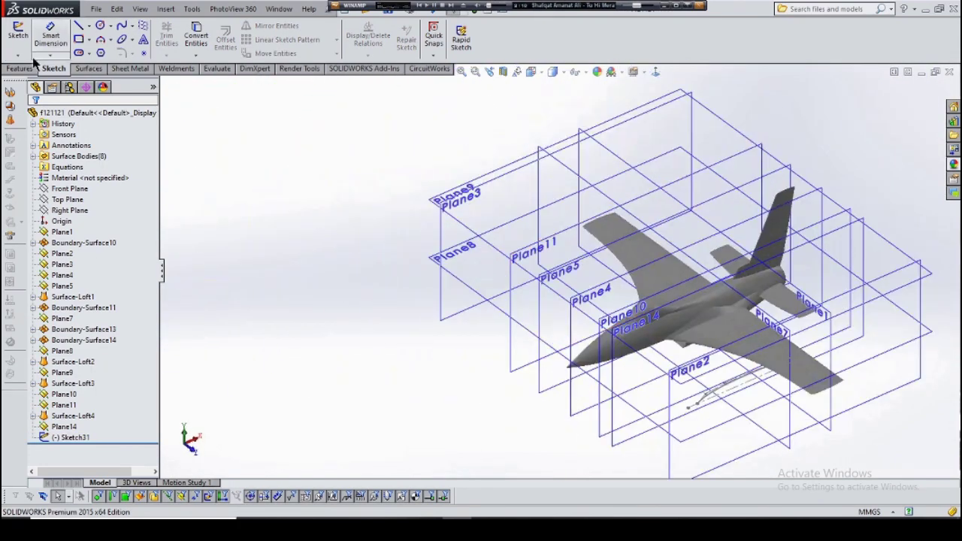
Add Plane15 offset 4000 mm from the Front Plane and convert the spline into Sketch32.
{"action": "left_click", "coordinate": [485, 67]}
{"action": "left_click", "coordinate": [206, 156]}
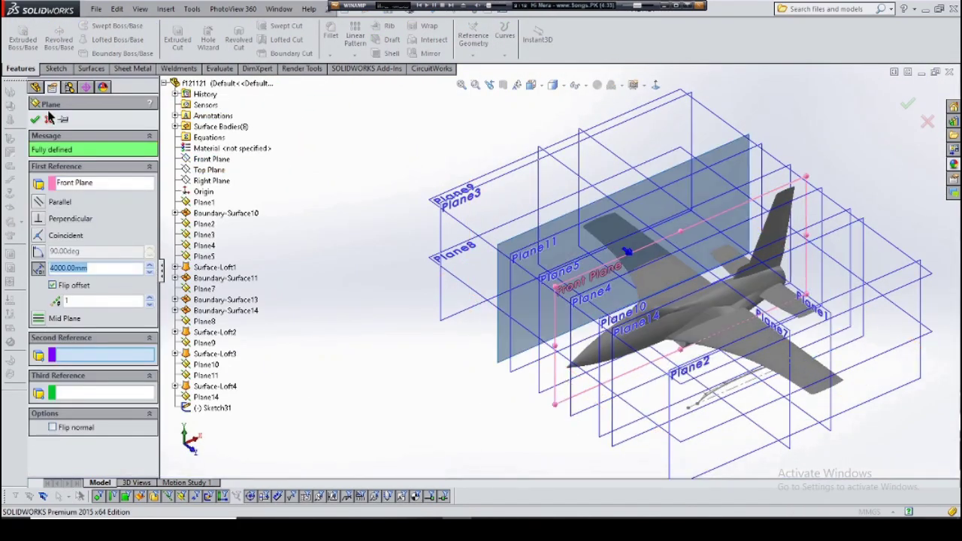
{"action": "key", "text": "Return"}
{"action": "left_click", "coordinate": [18, 34]}
{"action": "left_click", "coordinate": [196, 34]}
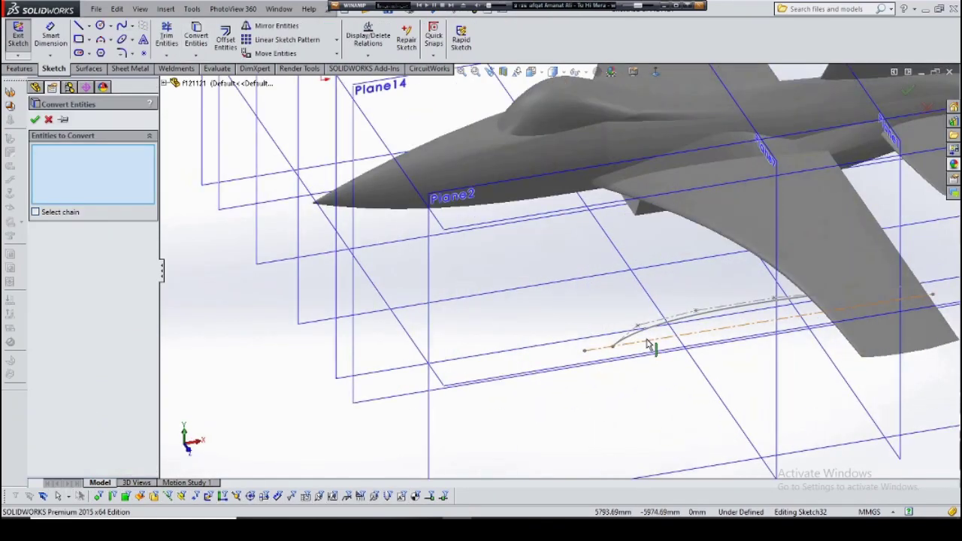
{"action": "left_click", "coordinate": [34, 120]}
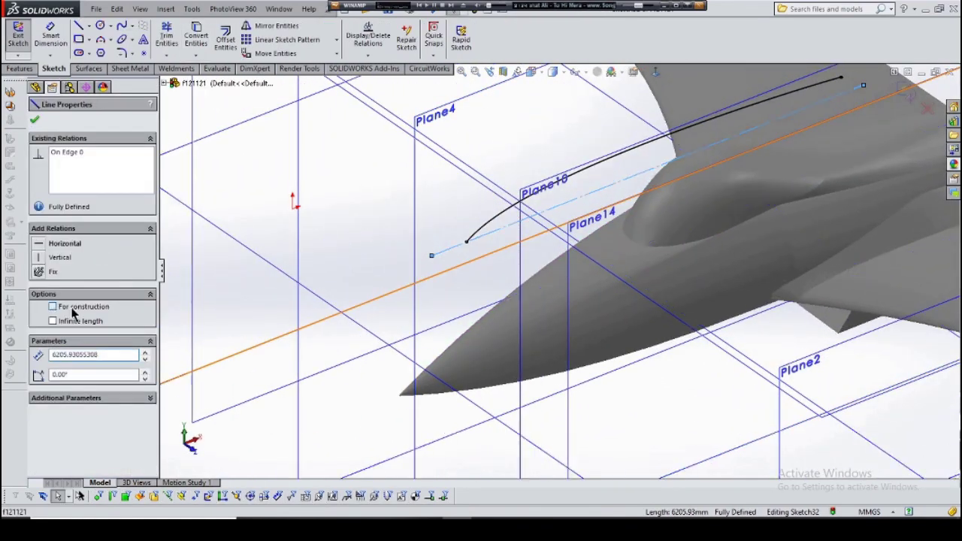
{"action": "scroll", "coordinate": [714, 325], "scroll_direction": "up", "scroll_amount": 5}
{"action": "left_click", "coordinate": [18, 34]}
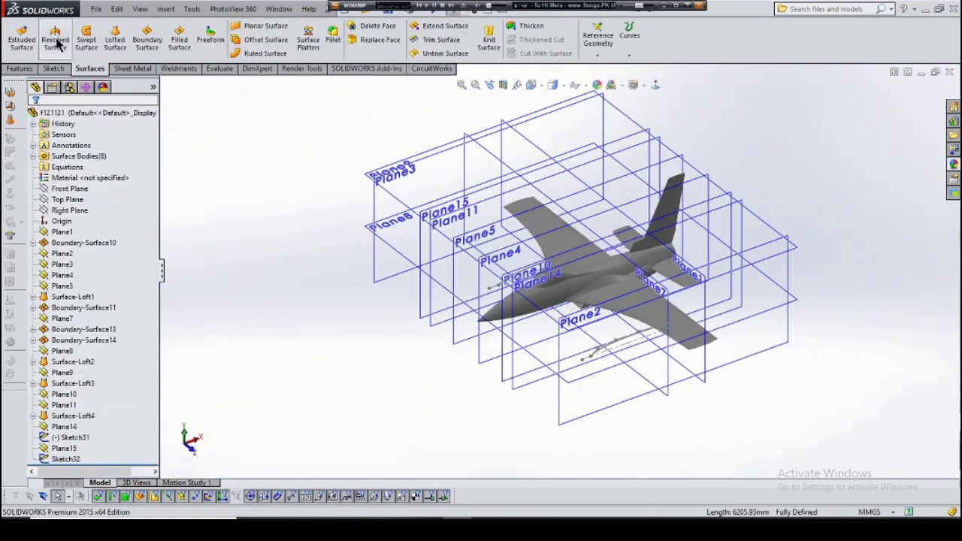
Revolve the two profile sketches into Surface-Revolve3 and Surface-Revolve4.
{"action": "left_click", "coordinate": [55, 39]}
{"action": "left_click", "coordinate": [547, 285]}
{"action": "right_click", "coordinate": [537, 229]}
{"action": "left_click", "coordinate": [562, 314]}
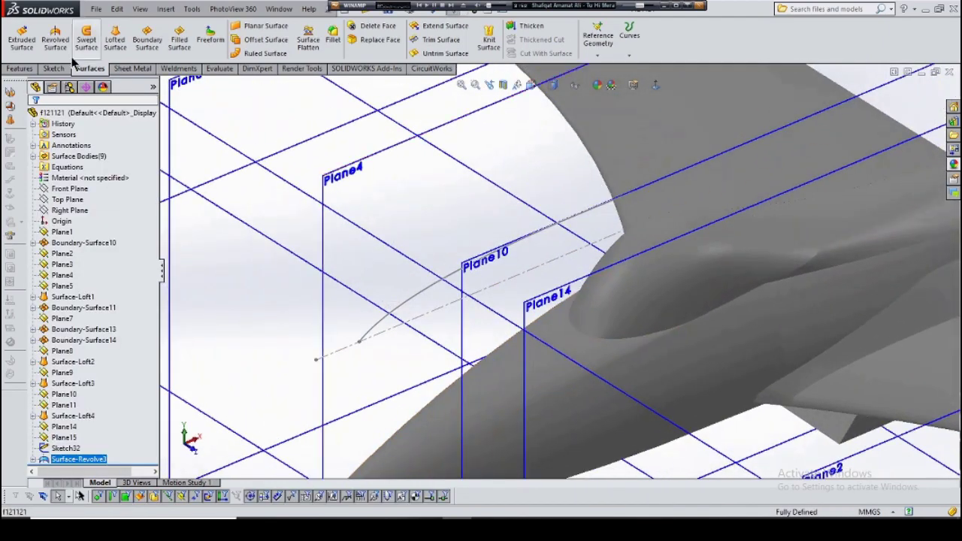
{"action": "left_click", "coordinate": [55, 39]}
{"action": "left_click", "coordinate": [423, 253]}
{"action": "right_click", "coordinate": [418, 230]}
{"action": "left_click", "coordinate": [441, 313]}
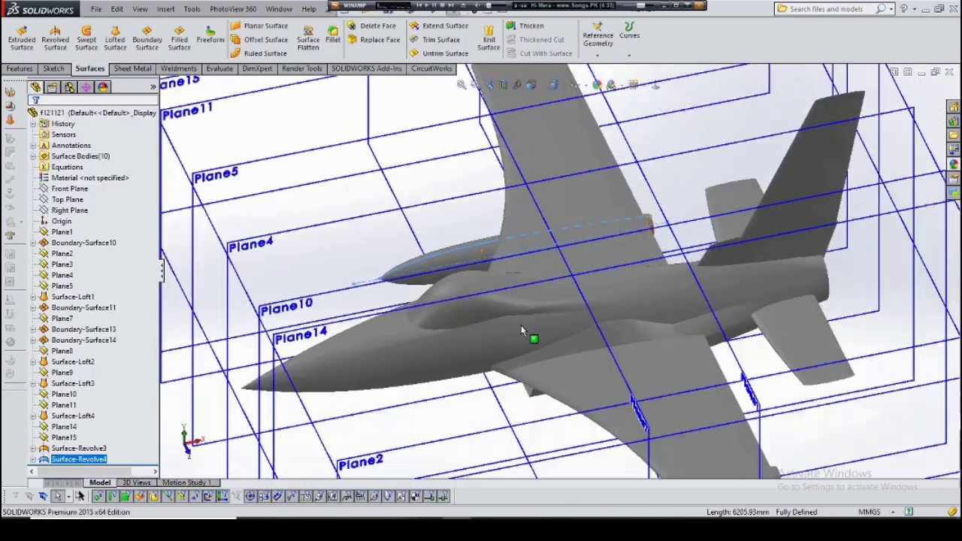
{"action": "scroll", "coordinate": [725, 420], "scroll_direction": "down", "scroll_amount": 5}
{"action": "scroll", "coordinate": [725, 421], "scroll_direction": "up", "scroll_amount": 3}
{"action": "left_click", "coordinate": [53, 69]}
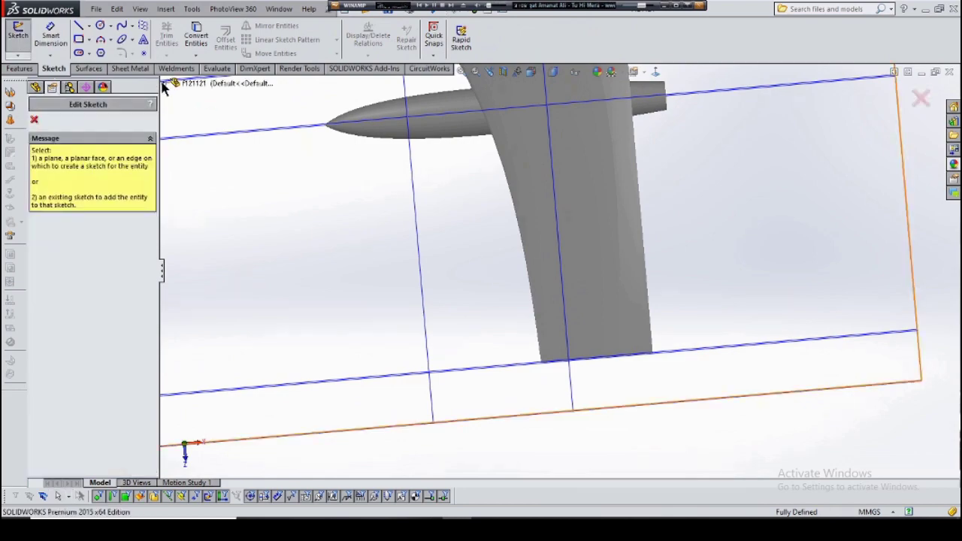
Sketch a horizontal centreline and a curved spline profile on the Top Plane.
{"action": "left_click", "coordinate": [216, 171]}
{"action": "left_click", "coordinate": [78, 25]}
{"action": "scroll", "coordinate": [526, 350], "scroll_direction": "down", "scroll_amount": 3}
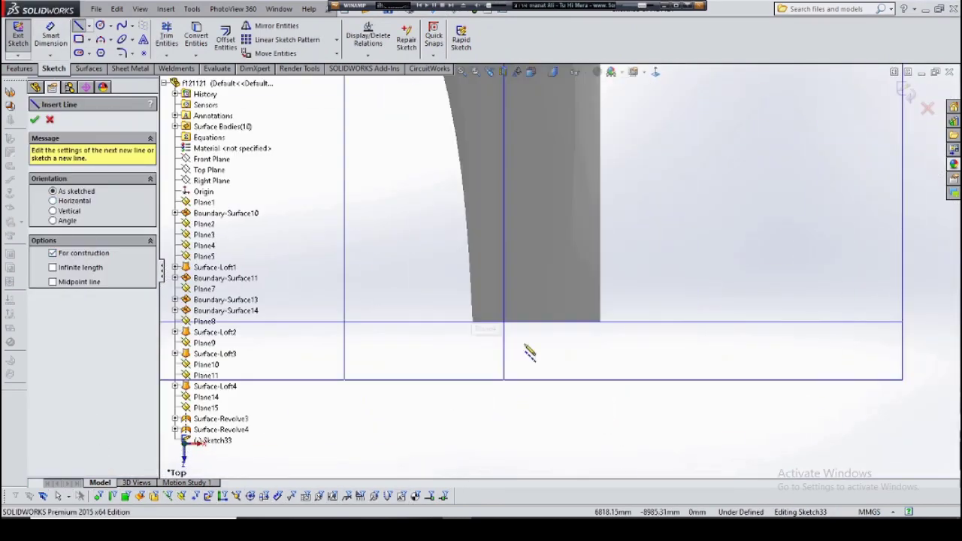
{"action": "scroll", "coordinate": [451, 353], "scroll_direction": "down", "scroll_amount": 2}
{"action": "left_click_drag", "start_coordinate": [373, 350], "coordinate": [772, 350]}
{"action": "left_click", "coordinate": [18, 36]}
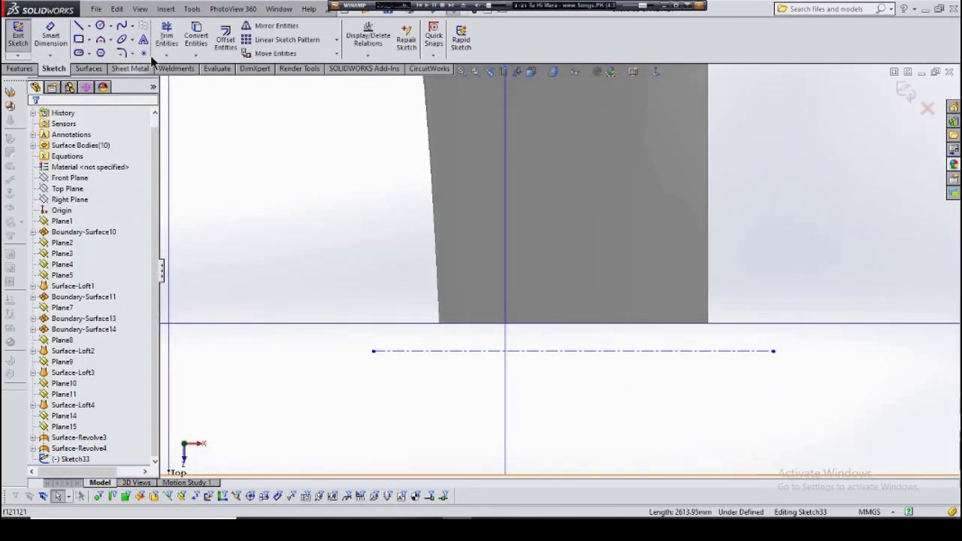
{"action": "scroll", "coordinate": [308, 367], "scroll_direction": "down", "scroll_amount": 1}
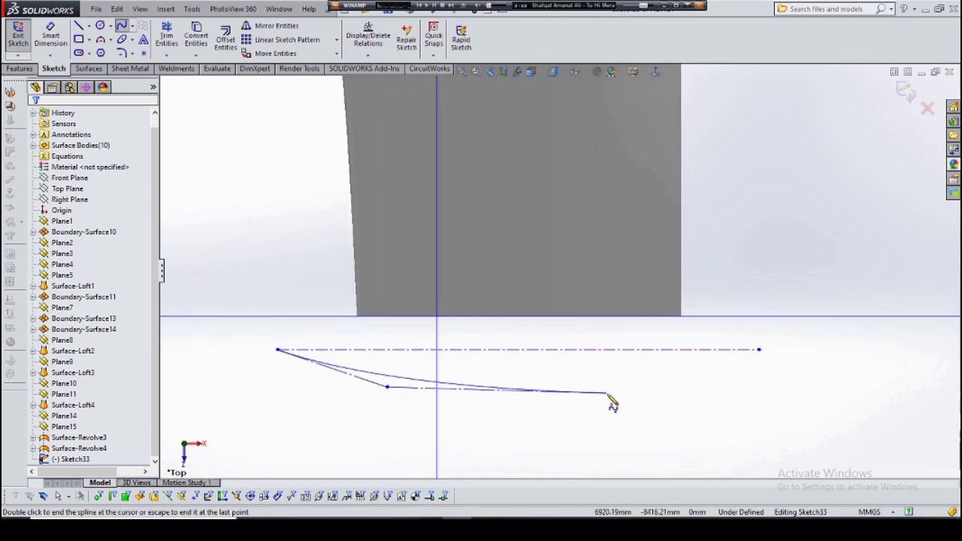
{"action": "left_click_drag", "start_coordinate": [386, 387], "coordinate": [404, 407]}
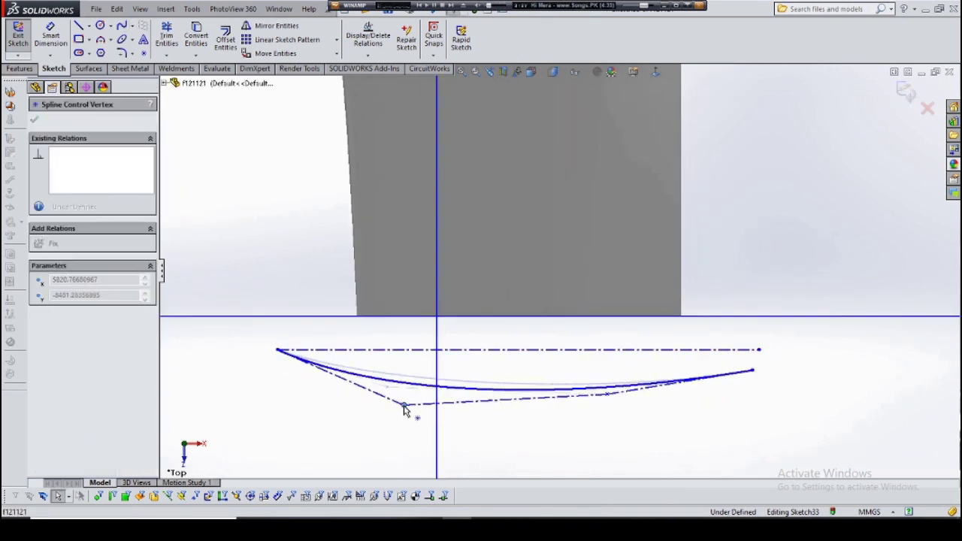
{"action": "left_click", "coordinate": [18, 36]}
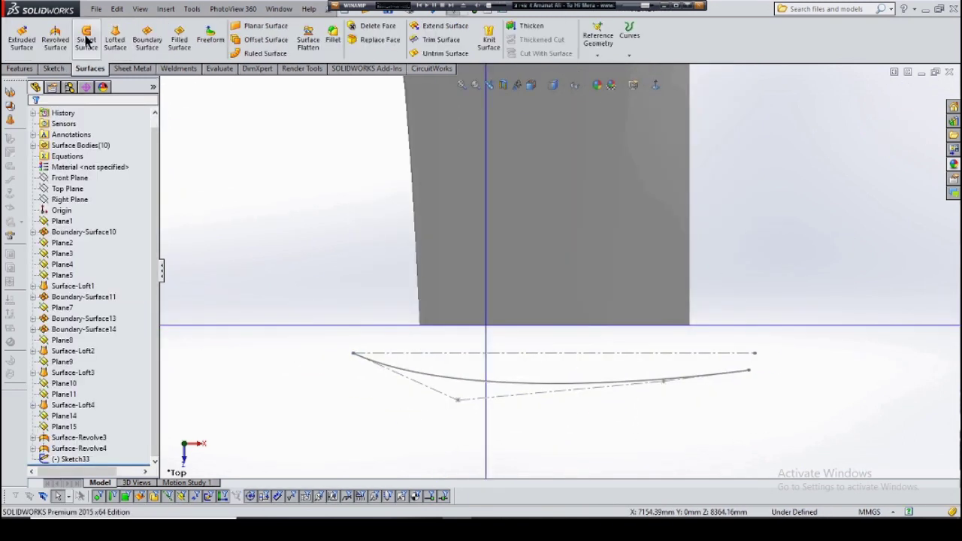
Revolve the Sketch33 profile 360° about the centreline into Surface-Revolve5.
{"action": "left_click", "coordinate": [54, 37]}
{"action": "scroll", "coordinate": [552, 340], "scroll_direction": "down", "scroll_amount": 5}
{"action": "mouse_move", "coordinate": [552, 339]}
{"action": "middle_mouse_down"}
{"action": "mouse_move", "coordinate": [569, 344]}
{"action": "mouse_move", "coordinate": [509, 342]}
{"action": "middle_mouse_up"}
{"action": "key", "text": "Return"}
Edit Sketch33 and move a spline control point to refine the revolved profile.
{"action": "left_click", "coordinate": [66, 459]}
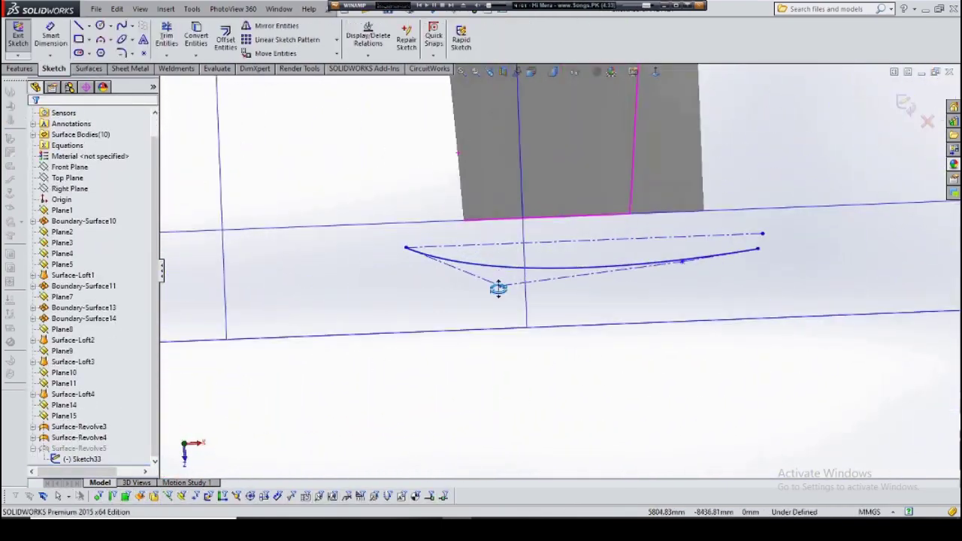
{"action": "left_click_drag", "start_coordinate": [500, 287], "coordinate": [509, 299]}
{"action": "key", "text": "ctrl+b"}
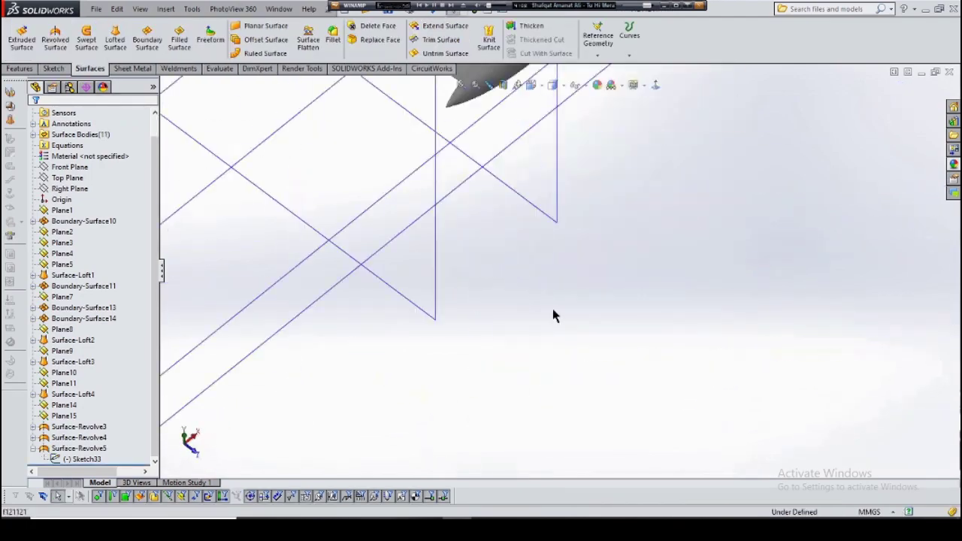
{"action": "mouse_move", "coordinate": [541, 343]}
{"action": "middle_mouse_down", "text": "ctrl"}
{"action": "mouse_move", "coordinate": [589, 337]}
{"action": "mouse_move", "coordinate": [553, 393]}
{"action": "middle_mouse_up", "text": "ctrl"}
{"action": "left_click", "coordinate": [64, 66]}
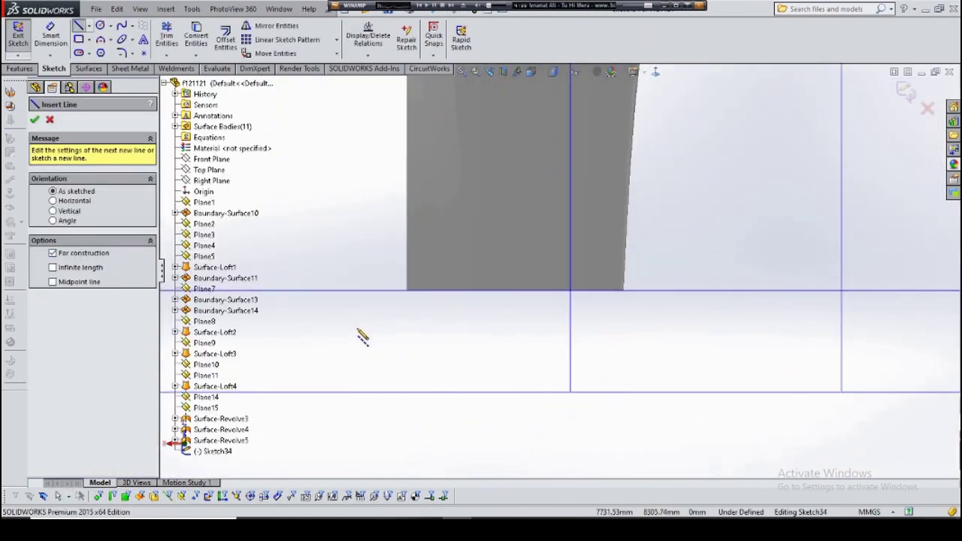
On Plane8, draw a centreline and an arched spline above it.
{"action": "left_click", "coordinate": [355, 328]}
{"action": "left_click", "coordinate": [699, 331]}
{"action": "left_click", "coordinate": [132, 25]}
{"action": "left_click", "coordinate": [150, 38]}
{"action": "middle_click_drag", "start_coordinate": [617, 312], "coordinate": [636, 391], "text": "ctrl"}
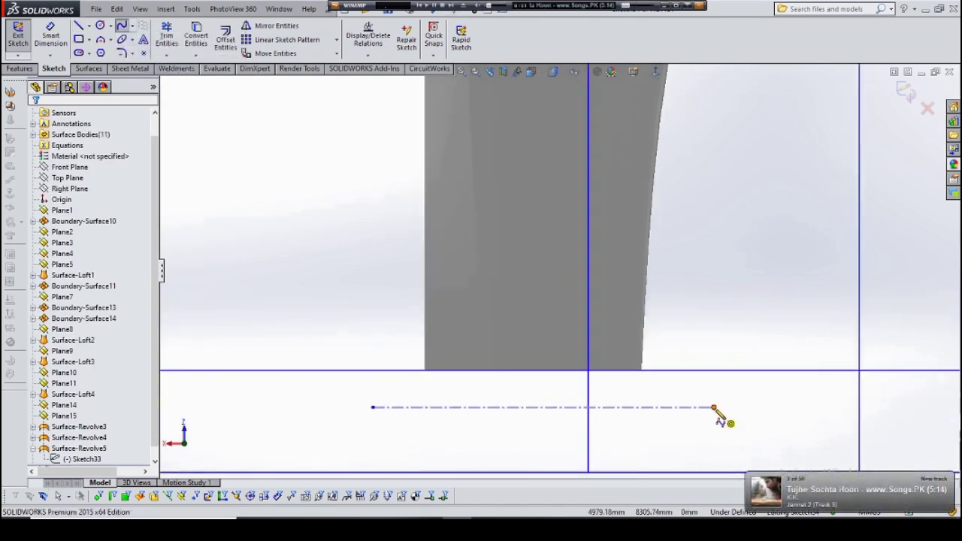
{"action": "double_click", "coordinate": [398, 387]}
{"action": "left_click", "coordinate": [596, 351]}
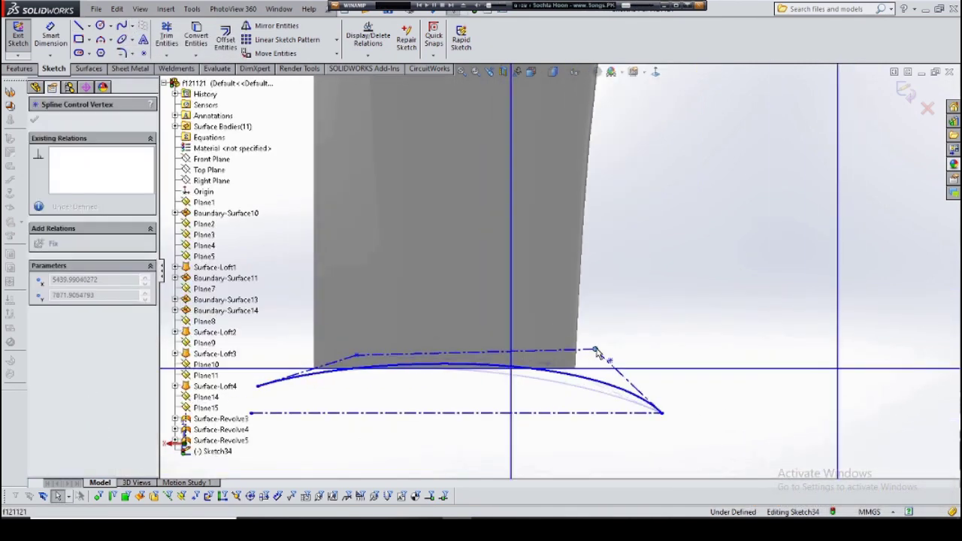
{"action": "scroll", "coordinate": [676, 417], "scroll_direction": "up", "scroll_amount": 3}
{"action": "scroll", "coordinate": [563, 413], "scroll_direction": "up", "scroll_amount": 4}
{"action": "scroll", "coordinate": [583, 391], "scroll_direction": "down", "scroll_amount": 4}
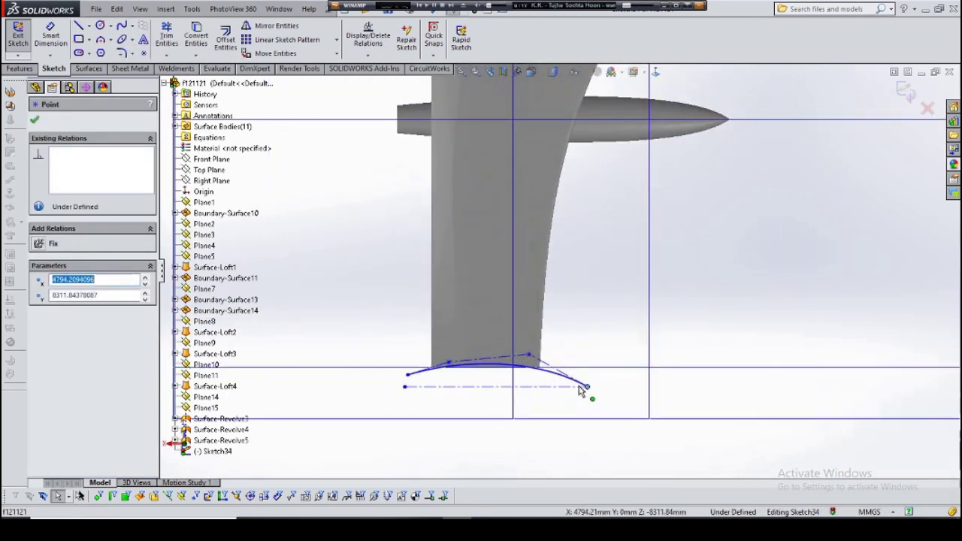
{"action": "scroll", "coordinate": [583, 308], "scroll_direction": "up", "scroll_amount": 2}
{"action": "scroll", "coordinate": [584, 310], "scroll_direction": "up", "scroll_amount": 3}
{"action": "scroll", "coordinate": [417, 339], "scroll_direction": "down", "scroll_amount": 6}
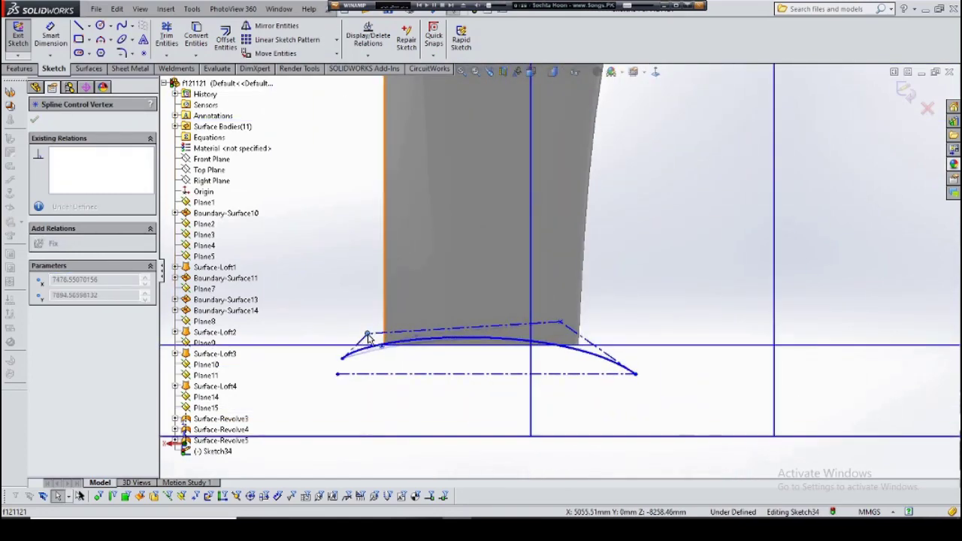
{"action": "scroll", "coordinate": [331, 361], "scroll_direction": "up", "scroll_amount": 3}
{"action": "scroll", "coordinate": [691, 306], "scroll_direction": "down", "scroll_amount": 2}
{"action": "left_click", "coordinate": [18, 35]}
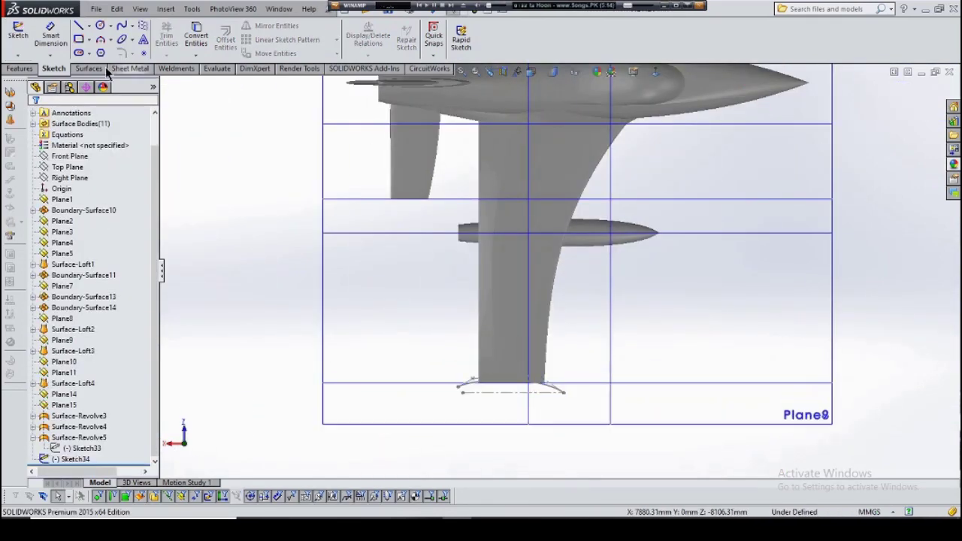
Revolve Sketch34's spline into Surface-Revolve6, a pod beneath the wing.
{"action": "left_click", "coordinate": [55, 39]}
{"action": "scroll", "coordinate": [539, 364], "scroll_direction": "down", "scroll_amount": 3}
{"action": "left_click", "coordinate": [34, 119]}
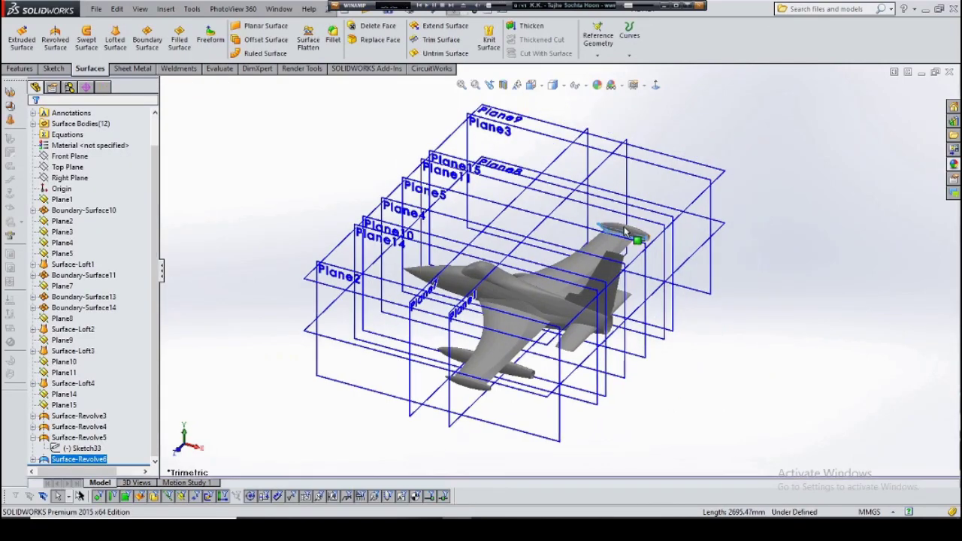
{"action": "middle_click_drag", "start_coordinate": [526, 285], "coordinate": [677, 308]}
{"action": "scroll", "coordinate": [683, 315], "scroll_direction": "down", "scroll_amount": 5}
{"action": "scroll", "coordinate": [695, 303], "scroll_direction": "down", "scroll_amount": 3}
{"action": "scroll", "coordinate": [695, 303], "scroll_direction": "down", "scroll_amount": 2}
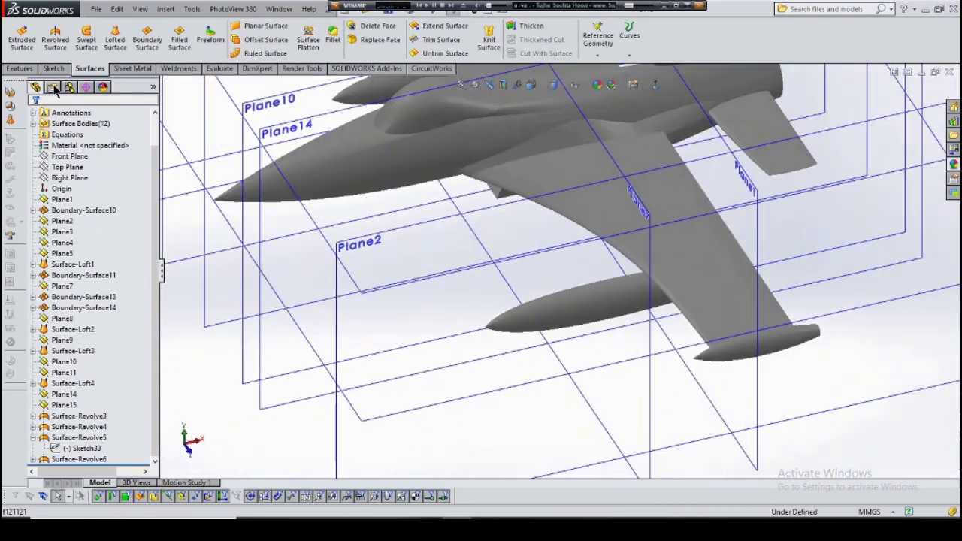
Exit the 3D sketch.
{"action": "scroll", "coordinate": [610, 331], "scroll_direction": "up", "scroll_amount": 3}
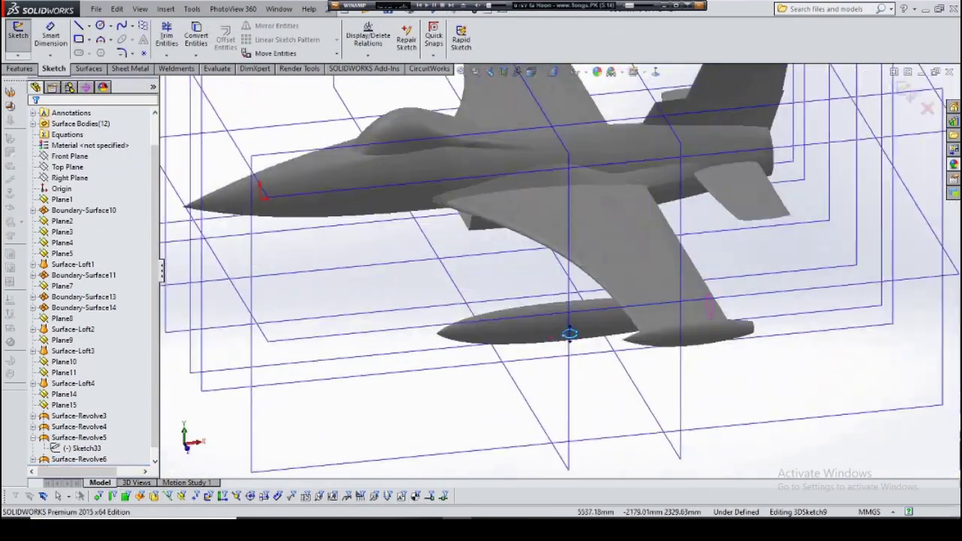
{"action": "mouse_move", "coordinate": [569, 332]}
{"action": "middle_mouse_down"}
{"action": "mouse_move", "coordinate": [579, 322]}
{"action": "mouse_move", "coordinate": [578, 346]}
{"action": "mouse_move", "coordinate": [639, 253]}
{"action": "mouse_move", "coordinate": [702, 266]}
{"action": "mouse_move", "coordinate": [561, 285]}
{"action": "middle_mouse_up"}
{"action": "scroll", "coordinate": [576, 357], "scroll_direction": "down", "scroll_amount": 3}
{"action": "scroll", "coordinate": [561, 285], "scroll_direction": "down", "scroll_amount": 2}
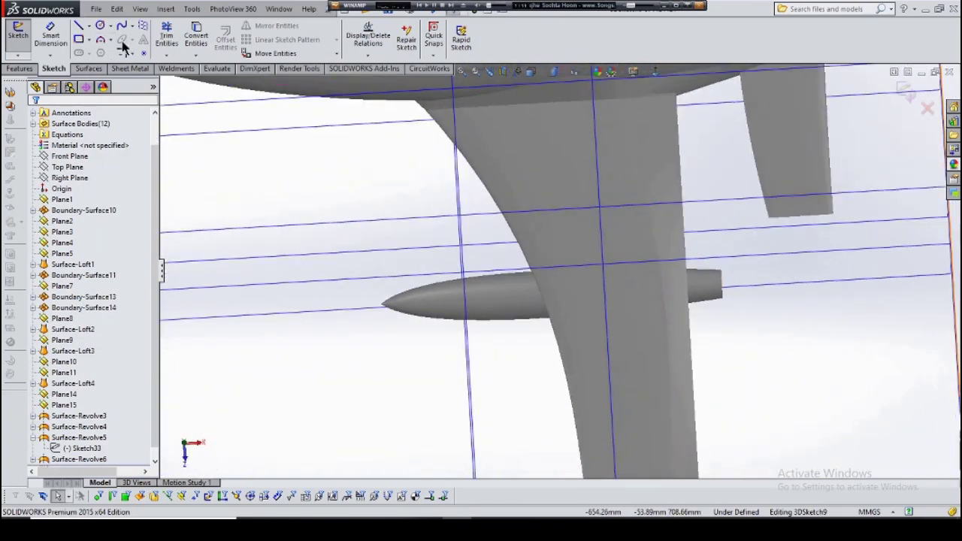
{"action": "left_click", "coordinate": [924, 111]}
Create Plane16 offset 1300 mm from the Top Plane, flipped to sit below the jet.
{"action": "left_click", "coordinate": [467, 48]}
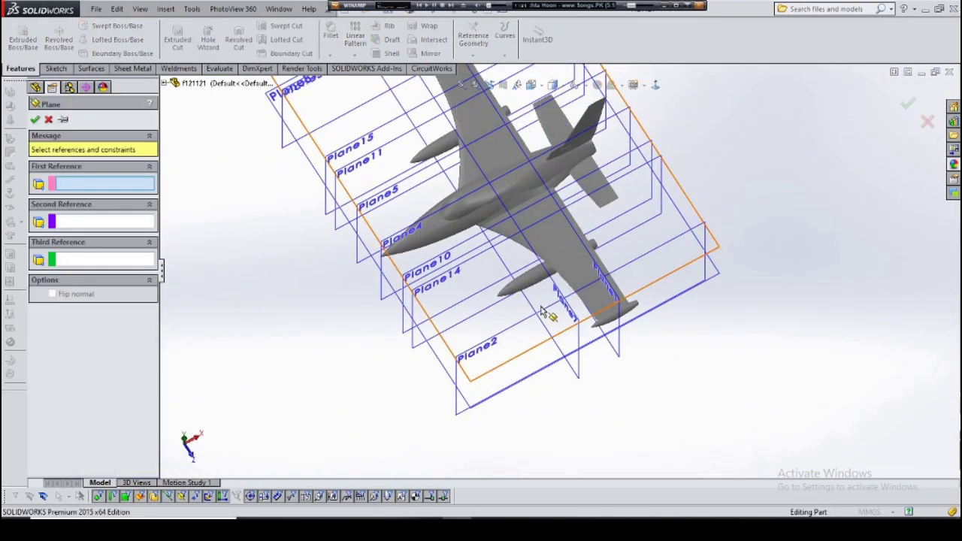
{"action": "middle_click_drag", "start_coordinate": [481, 225], "coordinate": [476, 307]}
{"action": "left_click", "coordinate": [208, 171]}
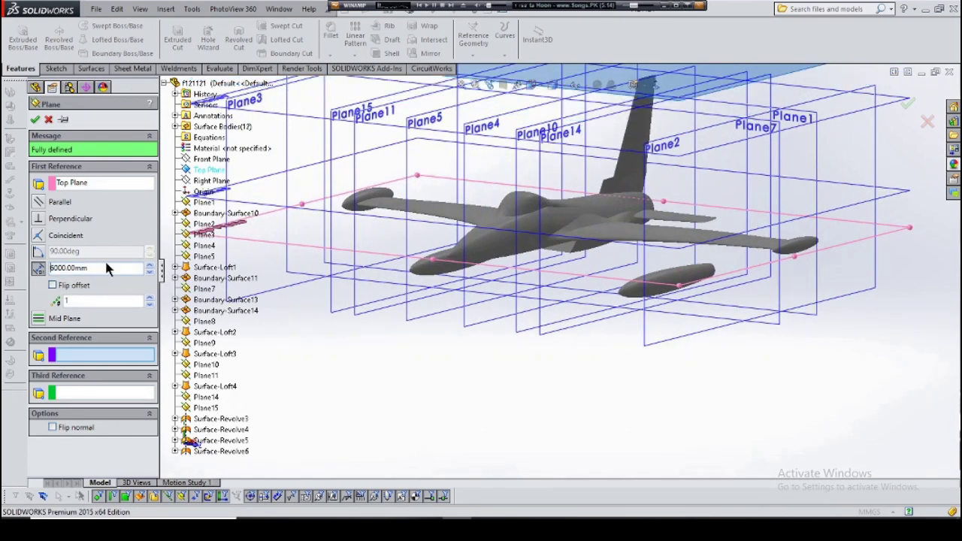
{"action": "left_click", "coordinate": [51, 285]}
{"action": "type", "text": "2"}
{"action": "middle_click_drag", "start_coordinate": [541, 353], "coordinate": [554, 384]}
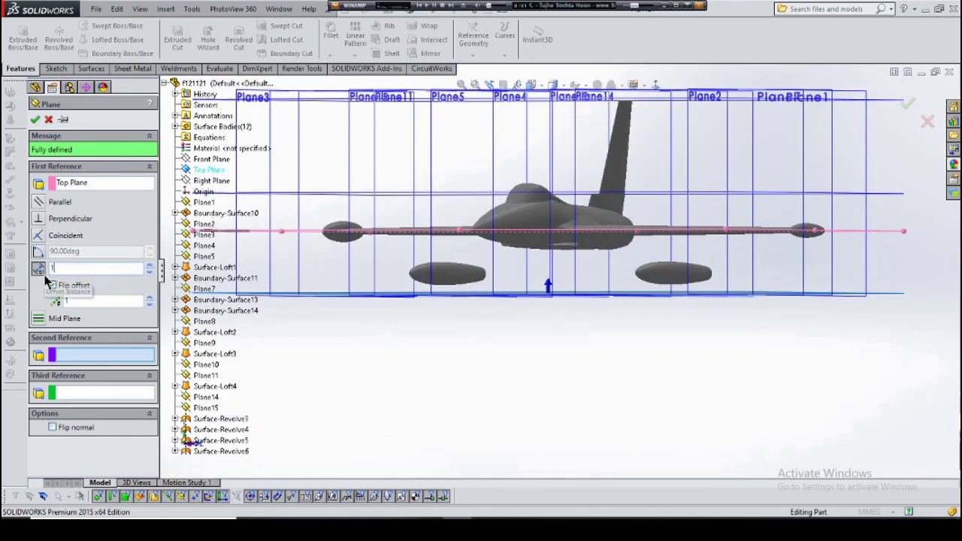
{"action": "type", "text": "500.00mm"}
{"action": "middle_click_drag", "start_coordinate": [415, 373], "coordinate": [406, 398]}
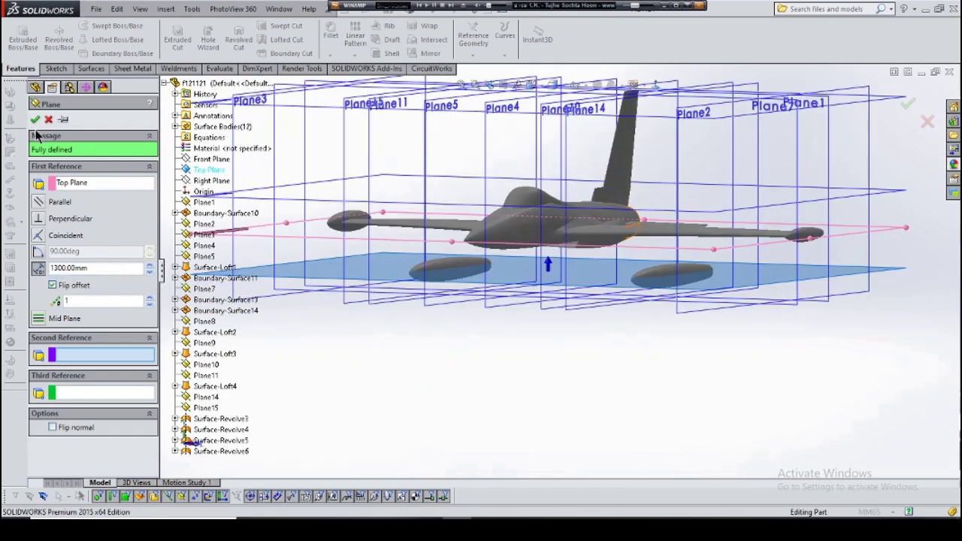
{"action": "key", "text": "Return"}
{"action": "middle_click_drag", "start_coordinate": [606, 404], "coordinate": [620, 322]}
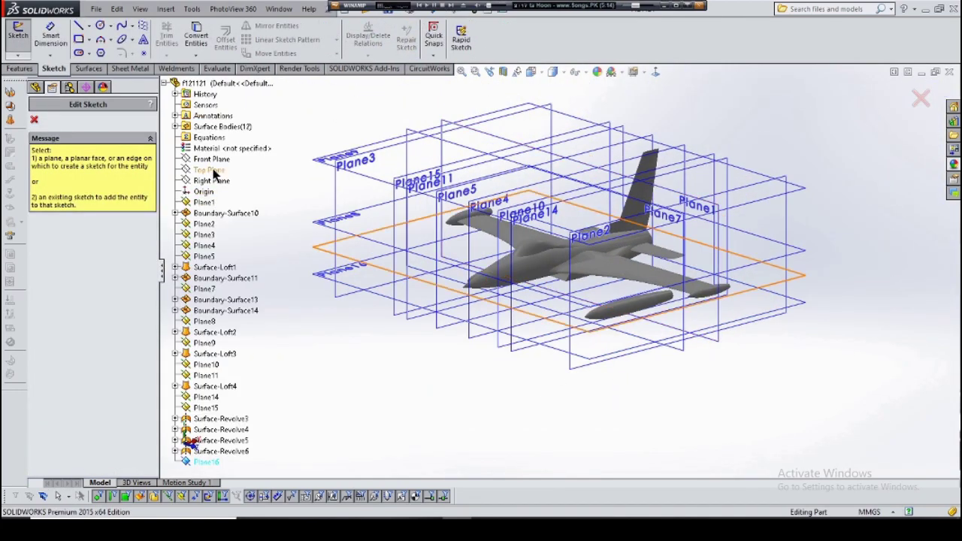
Draw a flat ellipse on the Top Plane as Sketch35.
{"action": "left_click", "coordinate": [212, 171]}
{"action": "scroll", "coordinate": [579, 330], "scroll_direction": "down", "scroll_amount": 10}
{"action": "left_click", "coordinate": [121, 39]}
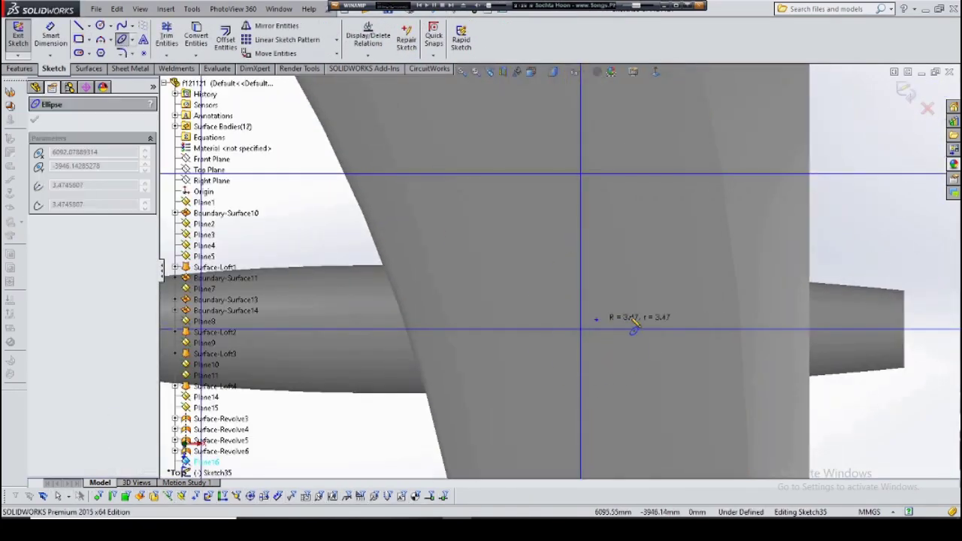
{"action": "left_click", "coordinate": [711, 305]}
{"action": "scroll", "coordinate": [580, 315], "scroll_direction": "up", "scroll_amount": 5}
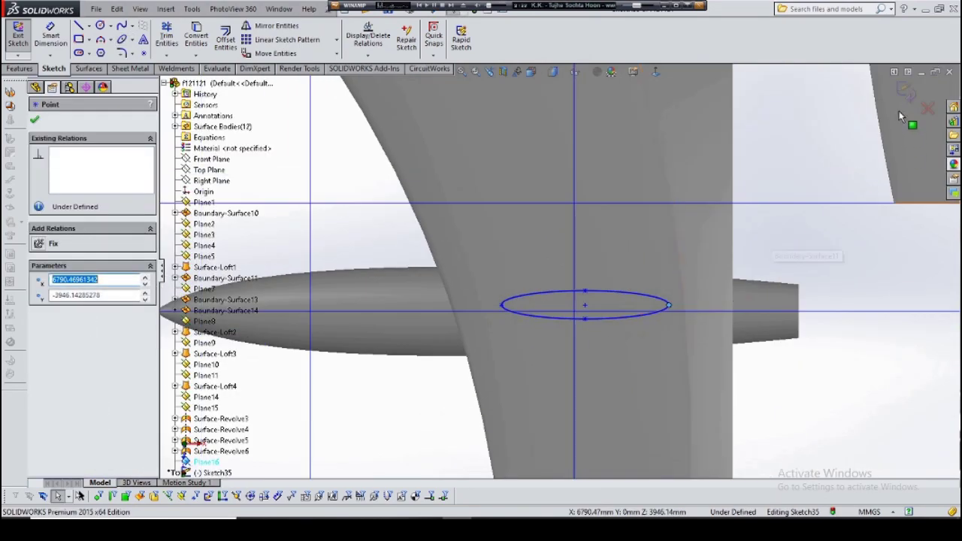
{"action": "left_click", "coordinate": [927, 108]}
{"action": "middle_click_drag", "start_coordinate": [562, 267], "coordinate": [484, 359]}
Draw a round ellipse on Plane16 as Sketch36, then begin a lofted surface from Sketch35.
{"action": "left_click", "coordinate": [18, 34]}
{"action": "left_click", "coordinate": [386, 381]}
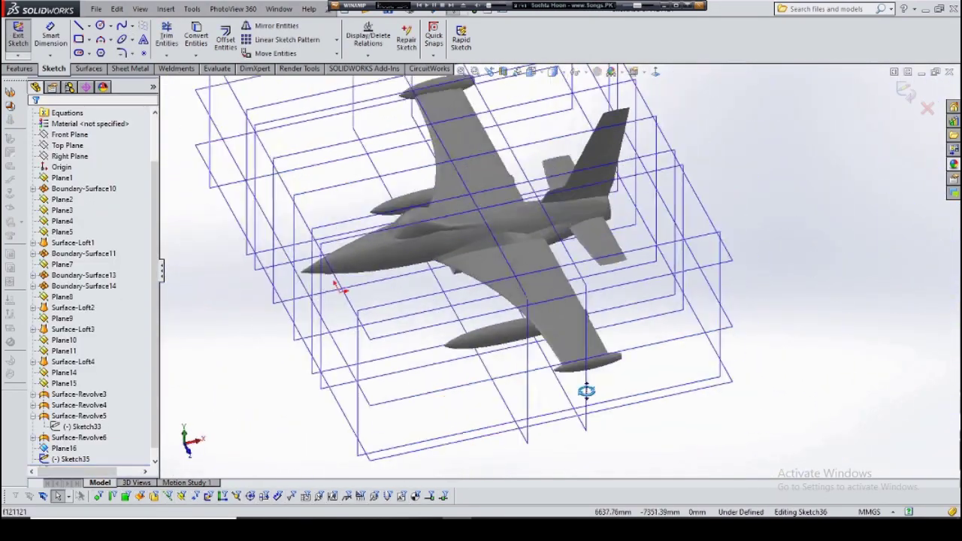
{"action": "scroll", "coordinate": [594, 305], "scroll_direction": "down", "scroll_amount": 10}
{"action": "left_click", "coordinate": [563, 295]}
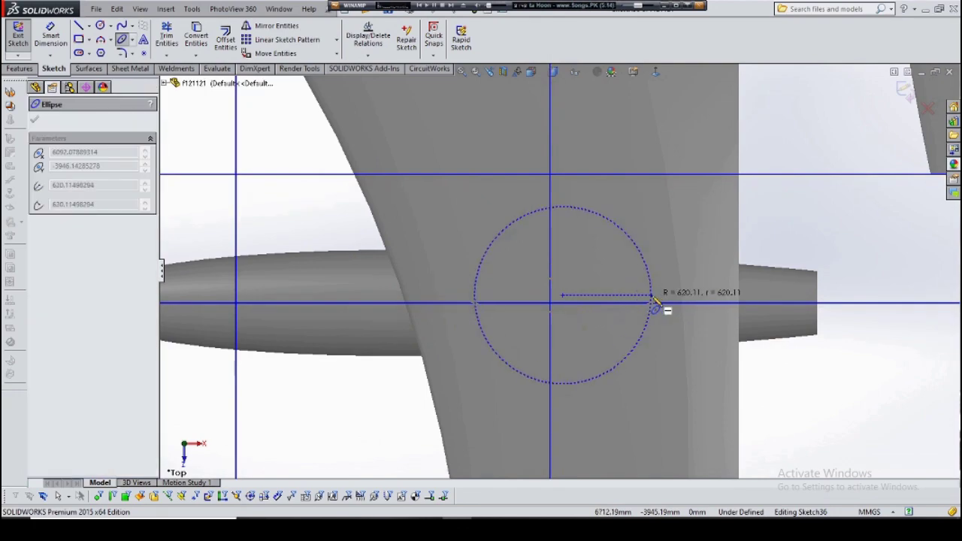
{"action": "left_click", "coordinate": [606, 291]}
{"action": "scroll", "coordinate": [489, 435], "scroll_direction": "up", "scroll_amount": 5}
{"action": "middle_click_drag", "start_coordinate": [489, 436], "coordinate": [526, 338]}
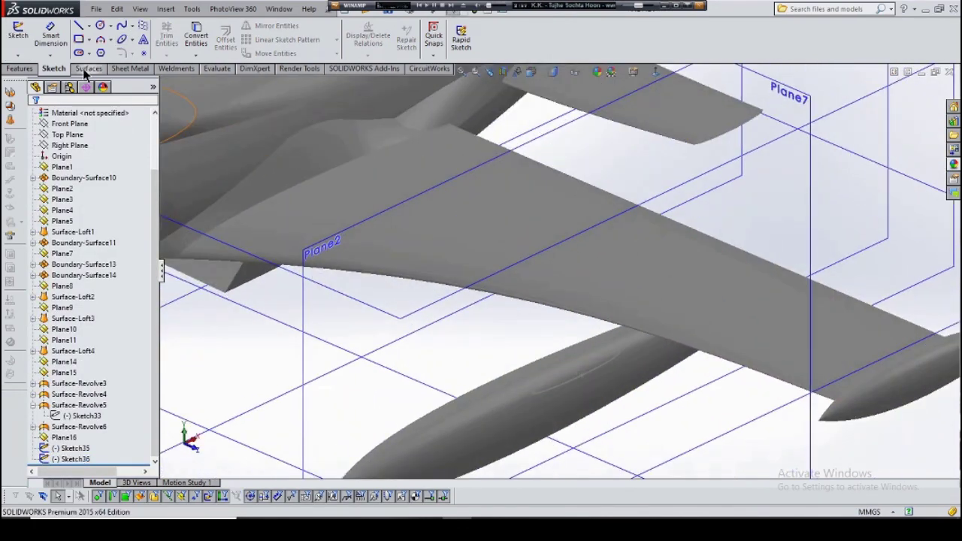
{"action": "left_click", "coordinate": [89, 68]}
{"action": "left_click", "coordinate": [115, 39]}
{"action": "mouse_move", "coordinate": [612, 266]}
{"action": "middle_mouse_down"}
{"action": "mouse_move", "coordinate": [553, 176]}
{"action": "mouse_move", "coordinate": [592, 325]}
{"action": "middle_mouse_up"}
Add Sketch35 as the last profile and accept the pending surface loft.
{"action": "left_click", "coordinate": [593, 322]}
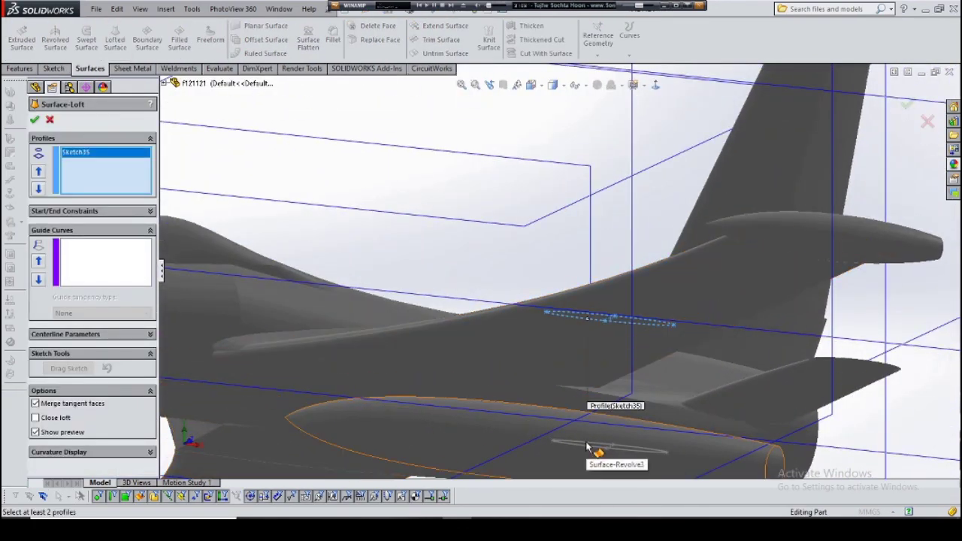
{"action": "left_click", "coordinate": [34, 119]}
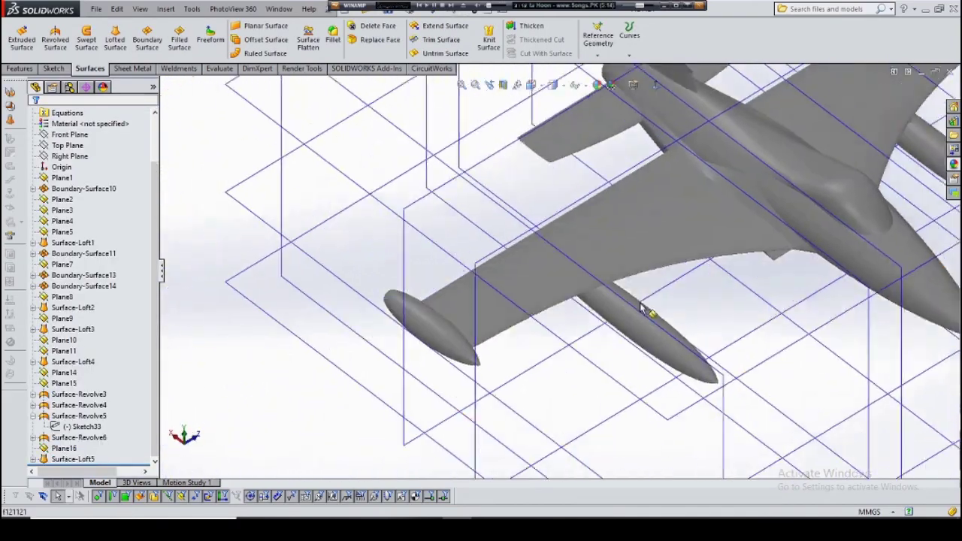
{"action": "middle_click_drag", "start_coordinate": [484, 373], "coordinate": [577, 326]}
{"action": "scroll", "coordinate": [576, 326], "scroll_direction": "up", "scroll_amount": 3}
Sketch an ellipse on a plane at the wing as Sketch37.
{"action": "key", "text": "s"}
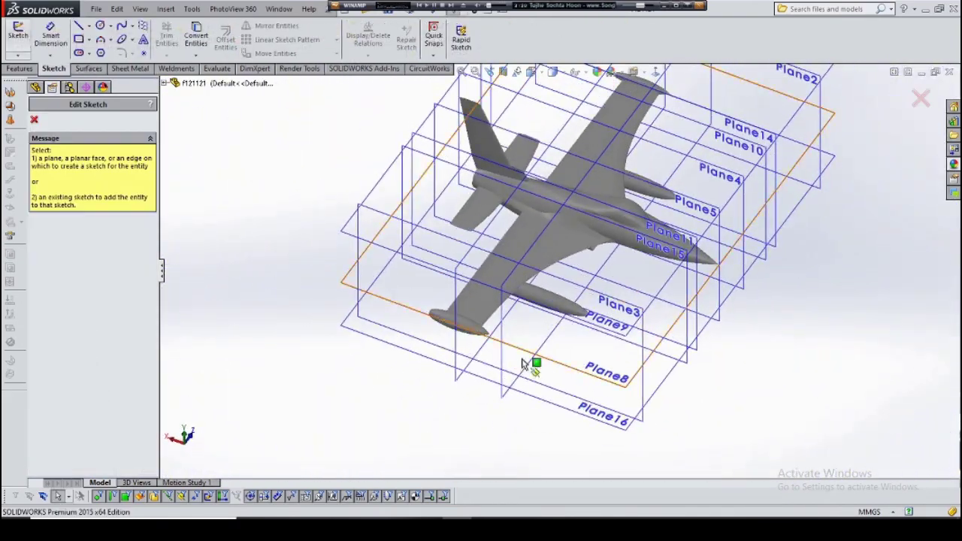
{"action": "left_click", "coordinate": [205, 155]}
{"action": "left_click", "coordinate": [122, 39]}
{"action": "scroll", "coordinate": [576, 383], "scroll_direction": "up", "scroll_amount": 5}
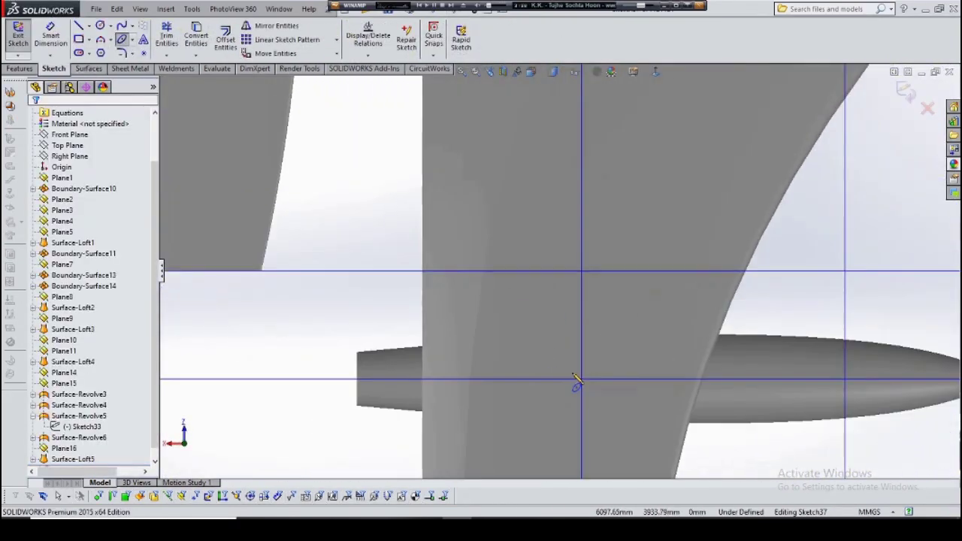
{"action": "left_click", "coordinate": [560, 384]}
{"action": "left_click", "coordinate": [662, 385]}
{"action": "left_click", "coordinate": [601, 390]}
{"action": "key", "text": "Escape"}
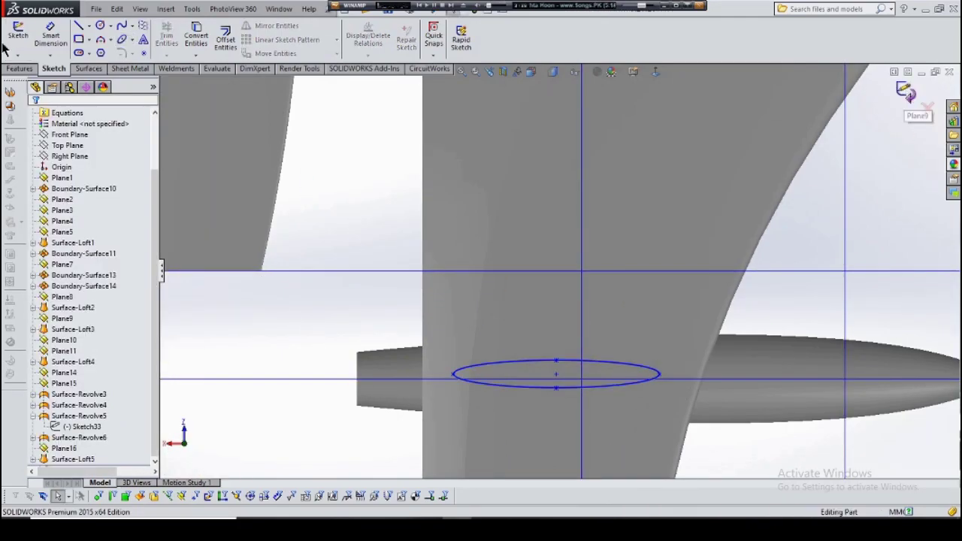
{"action": "key", "text": "f"}
Sketch a second ellipse on Plane16 at the underwing pod.
{"action": "mouse_move", "coordinate": [685, 405]}
{"action": "middle_mouse_down"}
{"action": "mouse_move", "coordinate": [605, 328]}
{"action": "mouse_move", "coordinate": [547, 249]}
{"action": "mouse_move", "coordinate": [440, 193]}
{"action": "middle_mouse_up"}
{"action": "left_click", "coordinate": [440, 193]}
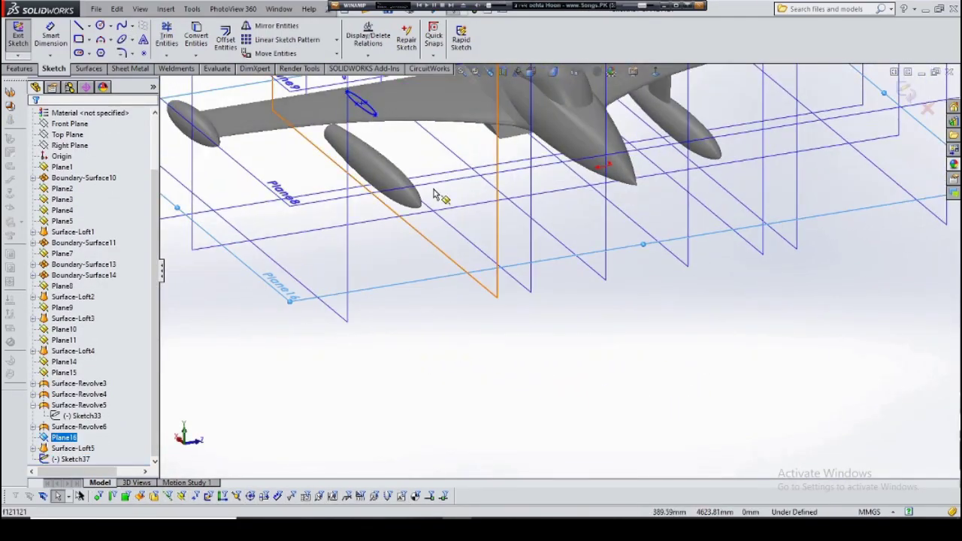
{"action": "key", "text": "space"}
{"action": "left_click", "coordinate": [121, 39]}
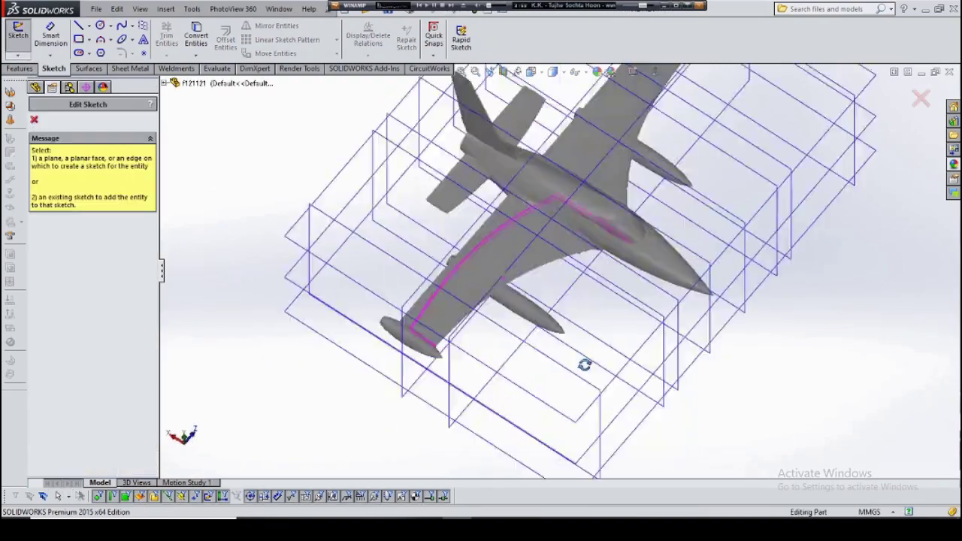
{"action": "left_click", "coordinate": [583, 366]}
{"action": "scroll", "coordinate": [538, 300], "scroll_direction": "down", "scroll_amount": 5}
{"action": "left_click", "coordinate": [517, 293]}
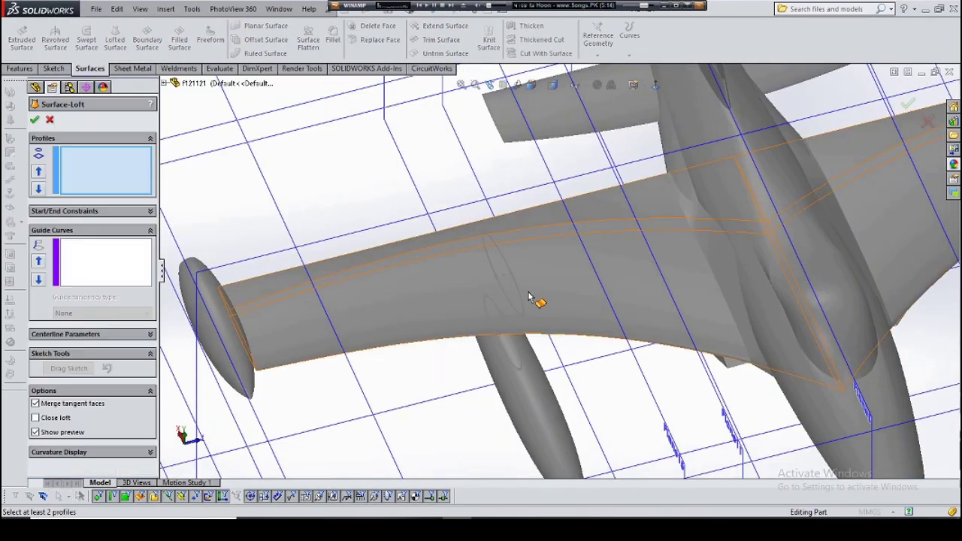
Loft a surface between Sketch37 and Sketch38 to join the wing to the pod.
{"action": "left_click", "coordinate": [505, 359]}
{"action": "middle_click_drag", "start_coordinate": [504, 359], "coordinate": [553, 362]}
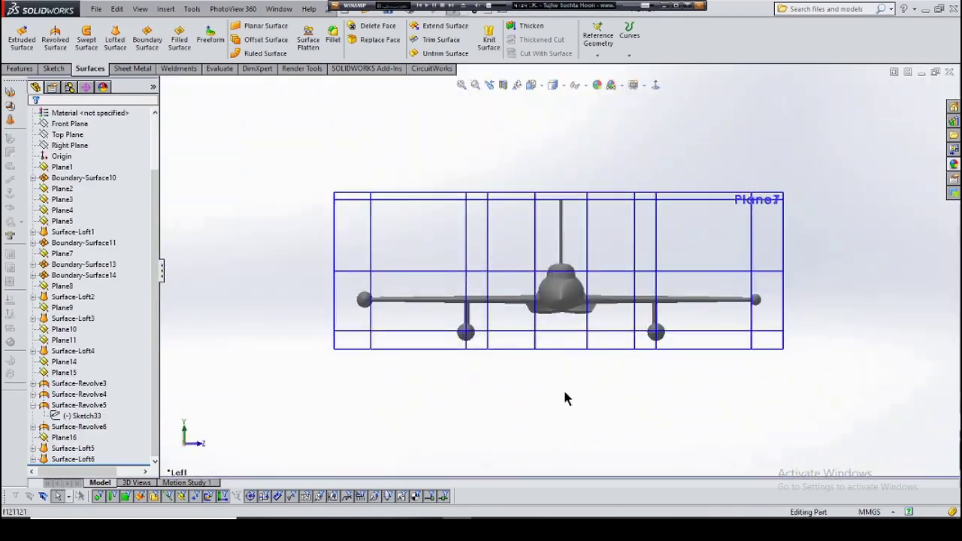
{"action": "mouse_move", "coordinate": [564, 397]}
{"action": "middle_mouse_down"}
{"action": "mouse_move", "coordinate": [577, 386]}
{"action": "mouse_move", "coordinate": [526, 323]}
{"action": "middle_mouse_up"}
Edit Sketch31 and drag its spline control vertices so the pod profile bulges fuller and rounder.
{"action": "scroll", "coordinate": [525, 323], "scroll_direction": "up", "scroll_amount": 3}
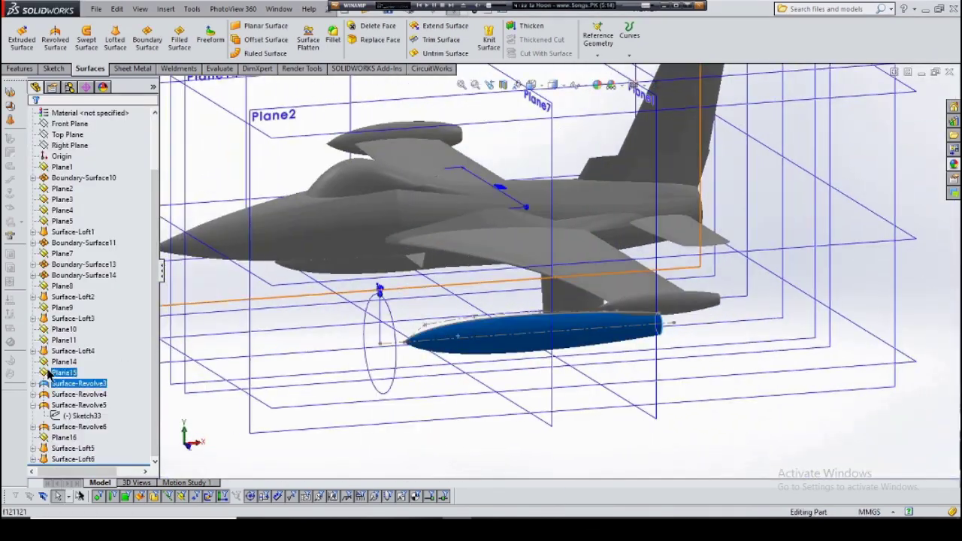
{"action": "left_click", "coordinate": [83, 394]}
{"action": "left_click", "coordinate": [84, 362]}
{"action": "key", "text": "space"}
{"action": "left_click", "coordinate": [362, 372]}
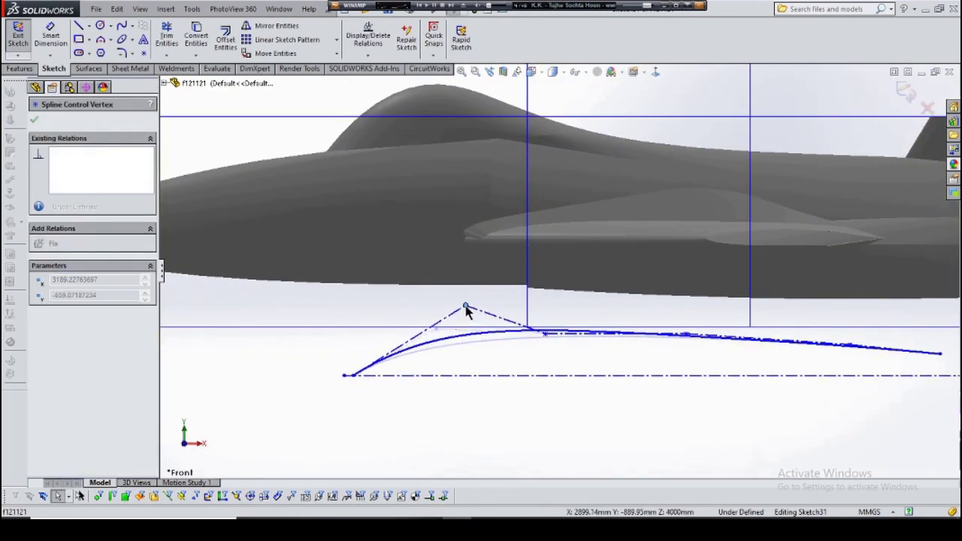
{"action": "middle_click_drag", "start_coordinate": [591, 318], "coordinate": [521, 352], "text": "ctrl"}
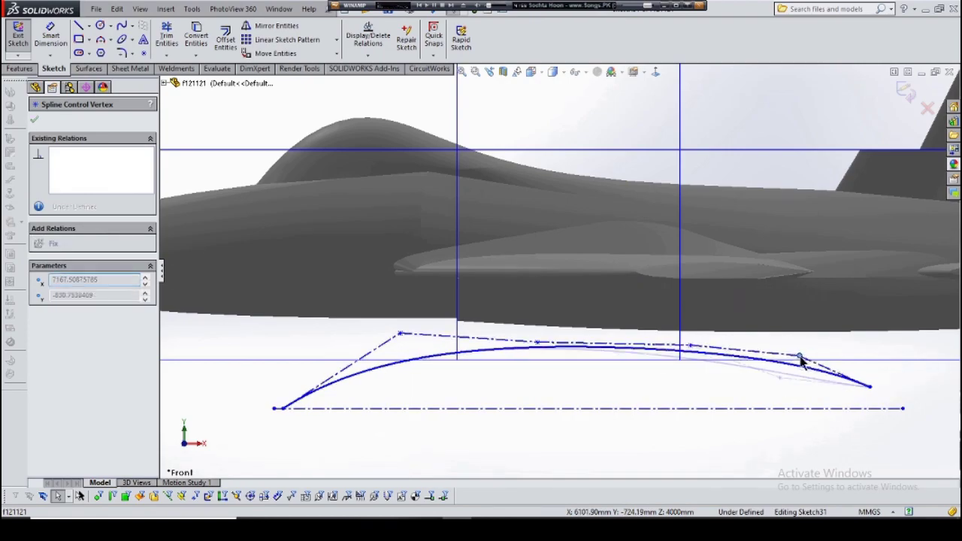
{"action": "key", "text": "ctrl+b"}
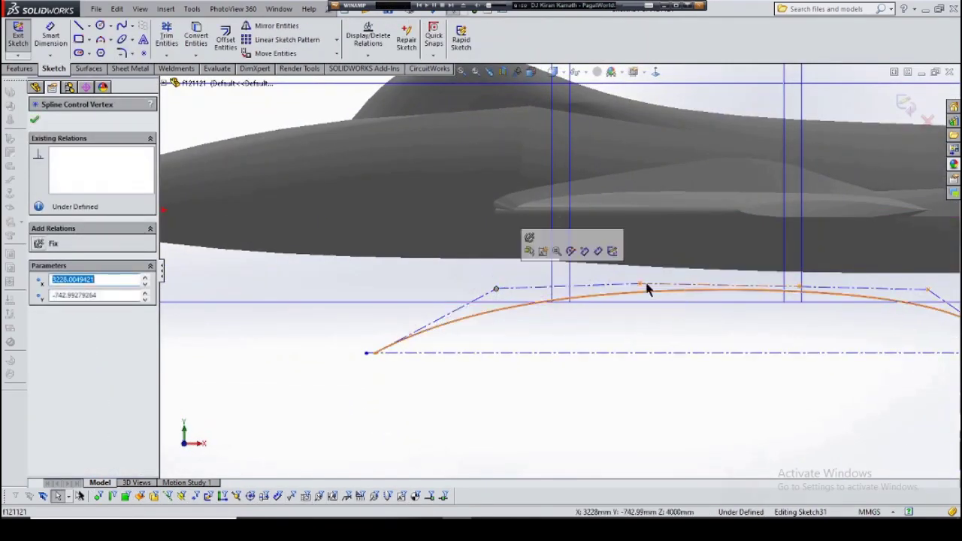
{"action": "middle_click_drag", "start_coordinate": [648, 290], "coordinate": [605, 318], "text": "ctrl"}
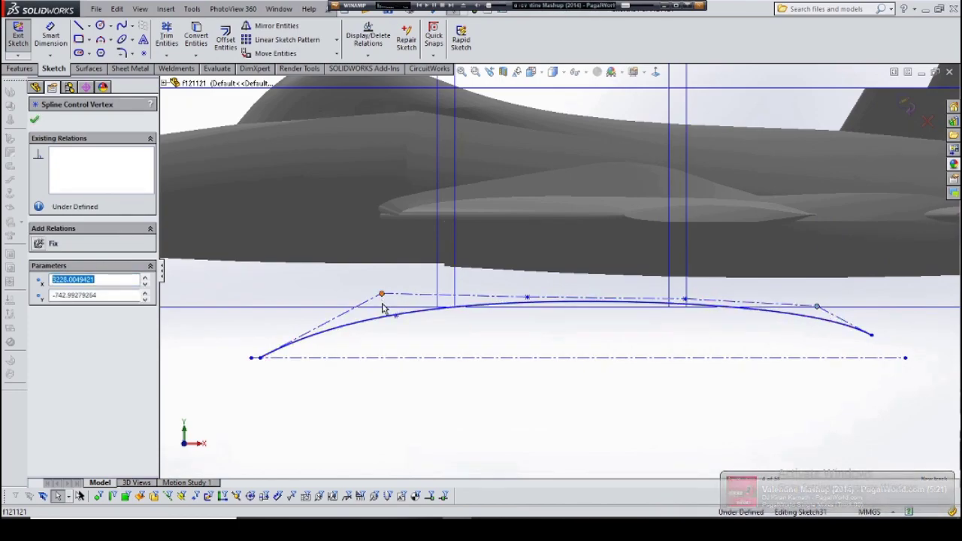
{"action": "left_click", "coordinate": [929, 98]}
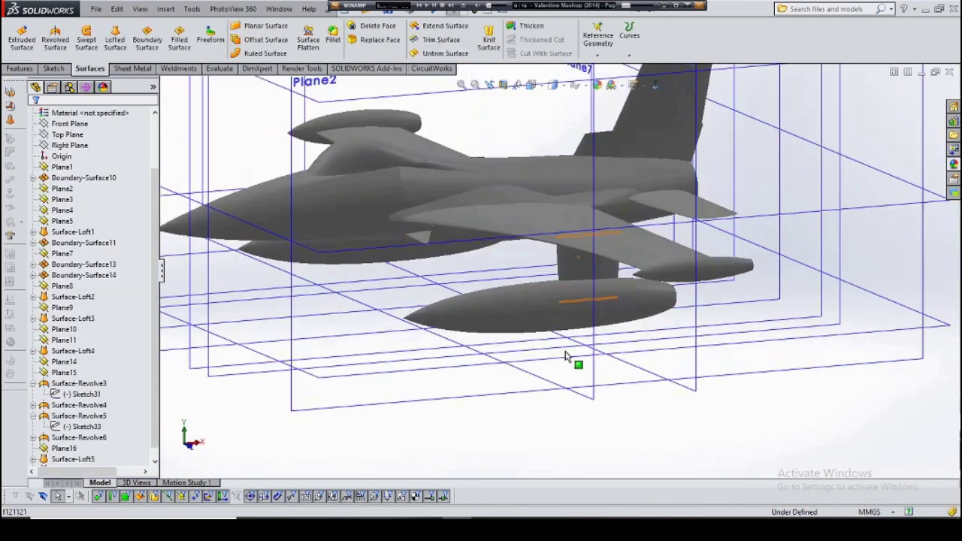
{"action": "mouse_move", "coordinate": [571, 358]}
{"action": "middle_mouse_down"}
{"action": "mouse_move", "coordinate": [794, 408]}
{"action": "mouse_move", "coordinate": [755, 353]}
{"action": "middle_mouse_up"}
Create reference plane Plane17 offset from Right Plane behind the tail.
{"action": "key", "text": "f"}
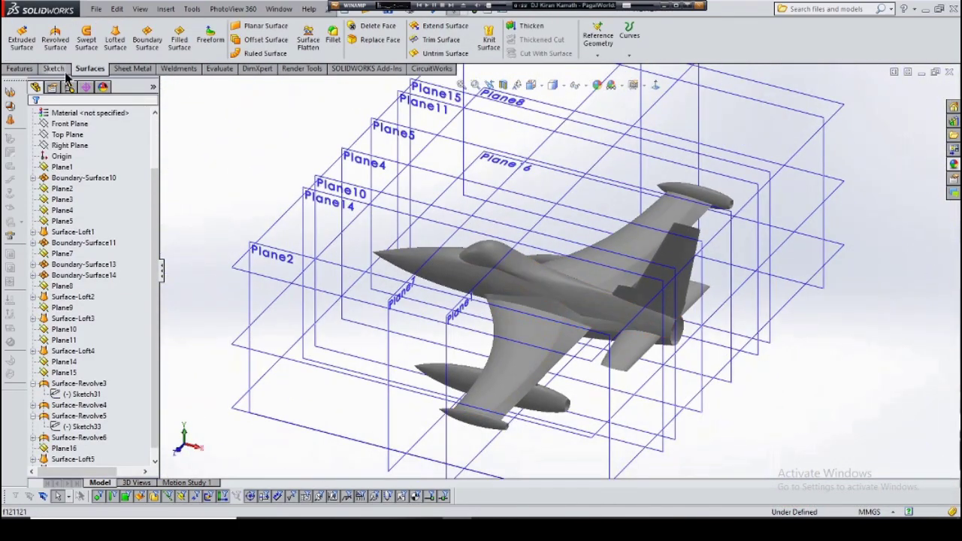
{"action": "left_click", "coordinate": [465, 59]}
{"action": "left_click", "coordinate": [219, 180]}
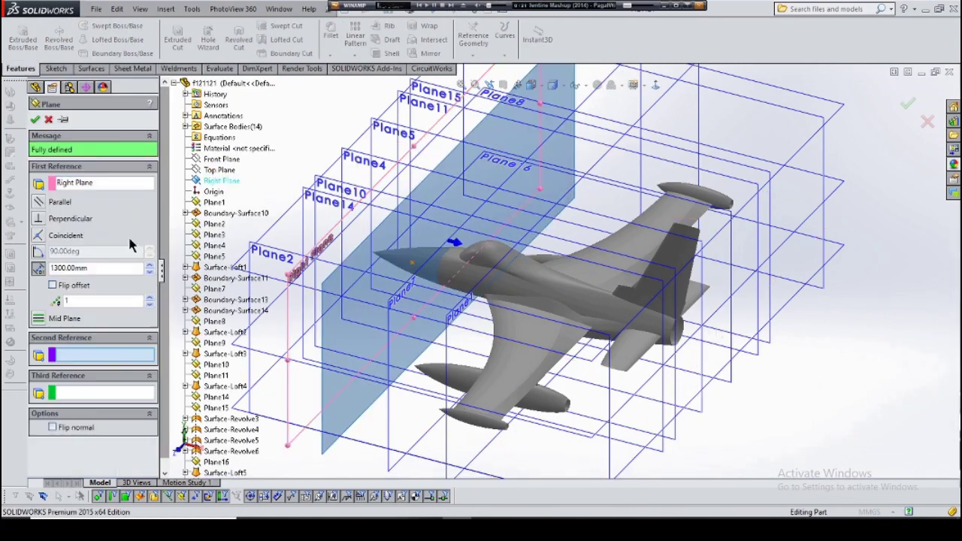
{"action": "type", "text": "6000"}
{"action": "key", "text": "Return"}
{"action": "key", "text": "Return"}
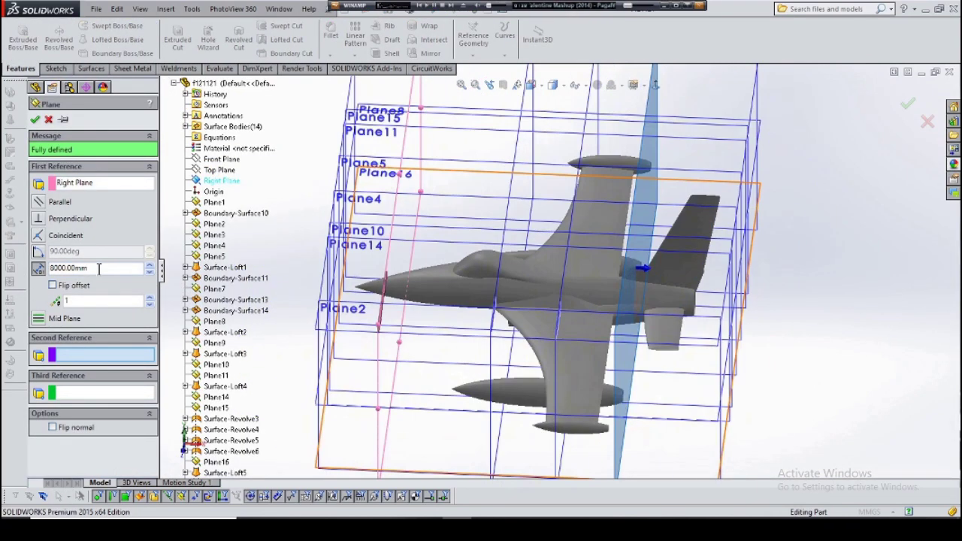
{"action": "scroll", "coordinate": [451, 285], "scroll_direction": "up", "scroll_amount": 3}
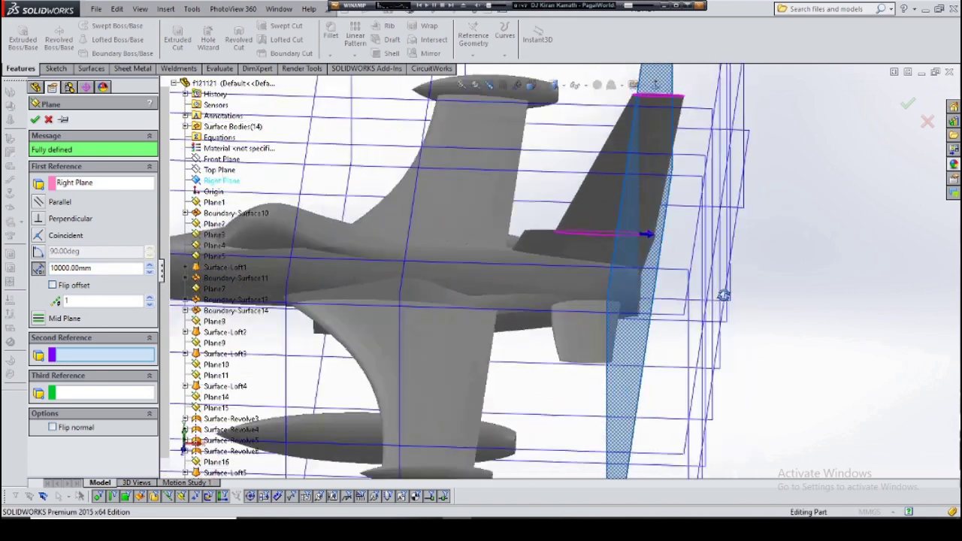
{"action": "key", "text": "Return"}
{"action": "type", "text": "10"}
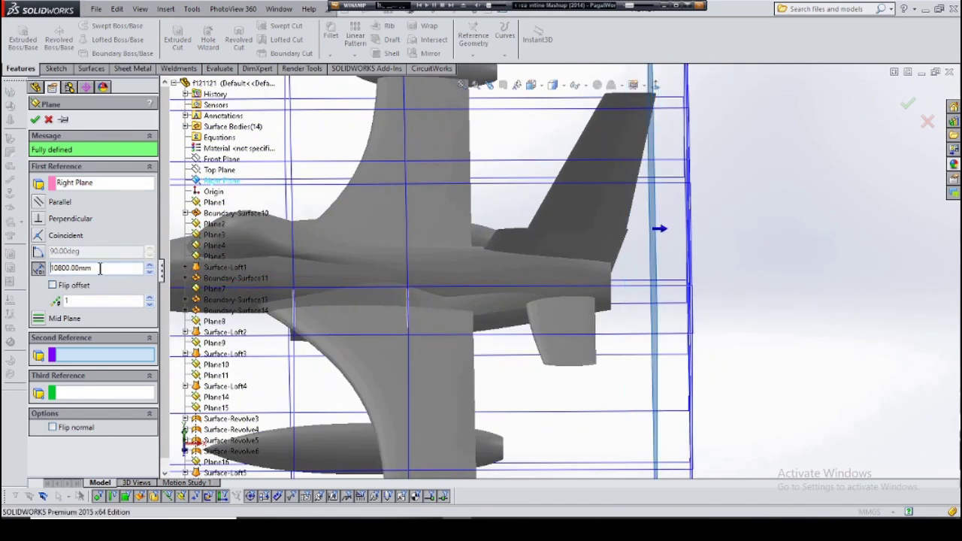
{"action": "key", "text": "Return"}
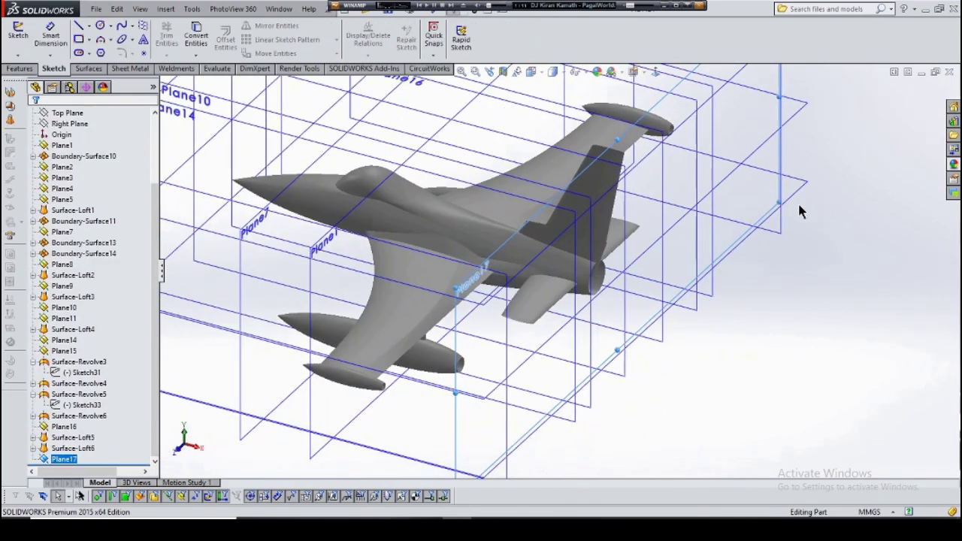
Sketch a circle on Plane17 and loft the exhaust edge out to it as Surface-Loft7.
{"action": "left_click", "coordinate": [100, 25]}
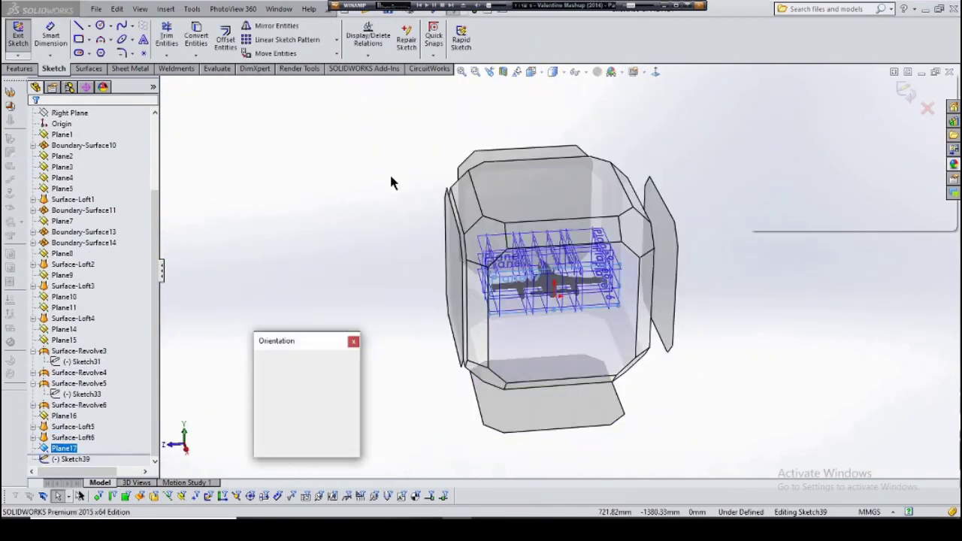
{"action": "left_click", "coordinate": [893, 72]}
{"action": "left_click", "coordinate": [89, 68]}
{"action": "left_click", "coordinate": [115, 42]}
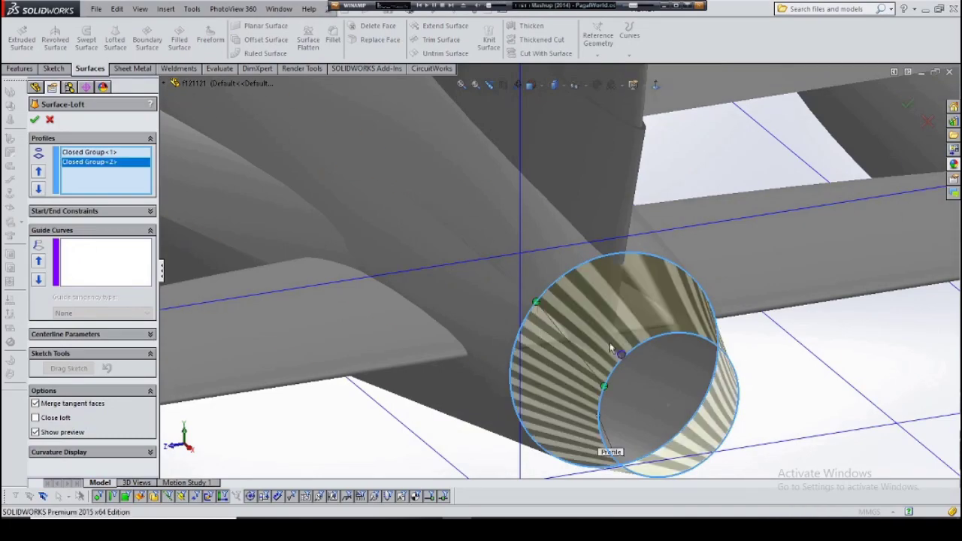
{"action": "key", "text": "Return"}
Start a Fill Surface patch and clear its boundary selections.
{"action": "scroll", "coordinate": [573, 358], "scroll_direction": "up", "scroll_amount": 5}
{"action": "mouse_move", "coordinate": [573, 358]}
{"action": "middle_mouse_down"}
{"action": "mouse_move", "coordinate": [517, 321]}
{"action": "mouse_move", "coordinate": [445, 377]}
{"action": "mouse_move", "coordinate": [526, 300]}
{"action": "middle_mouse_up"}
{"action": "scroll", "coordinate": [569, 189], "scroll_direction": "up", "scroll_amount": 5}
{"action": "left_click", "coordinate": [179, 39]}
{"action": "right_click", "coordinate": [131, 203]}
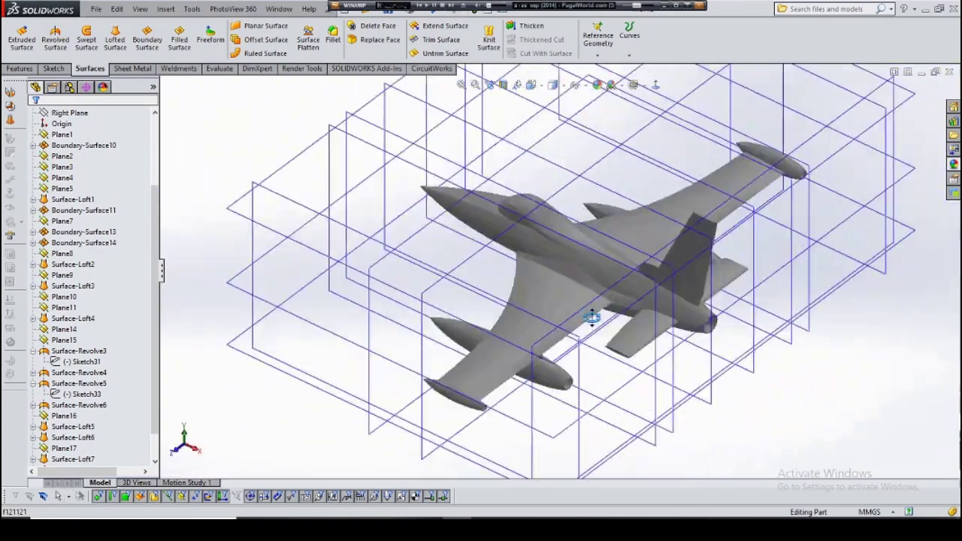
From the top view, convert the canopy face outline into a Top Plane sketch, Sketch40.
{"action": "key", "text": "space"}
{"action": "left_click", "coordinate": [606, 311]}
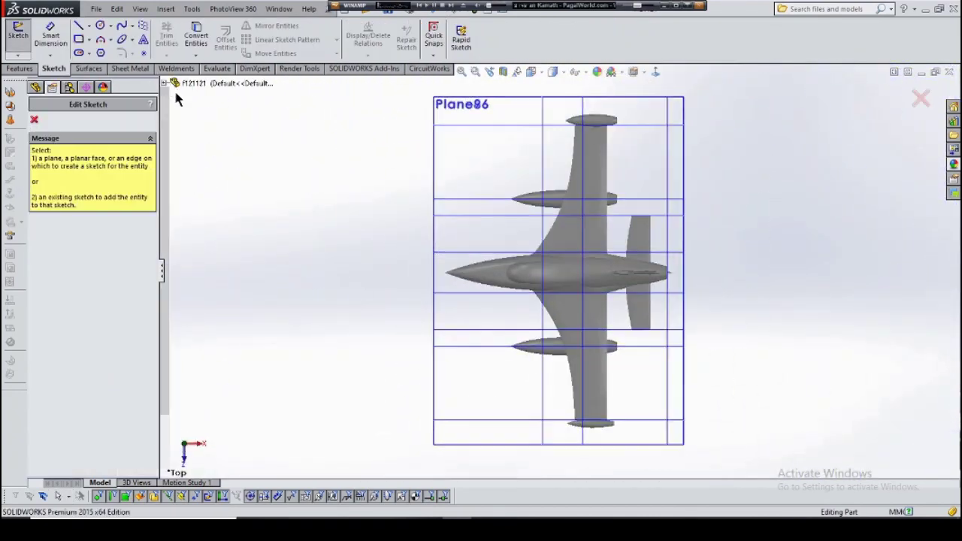
{"action": "left_click", "coordinate": [220, 171]}
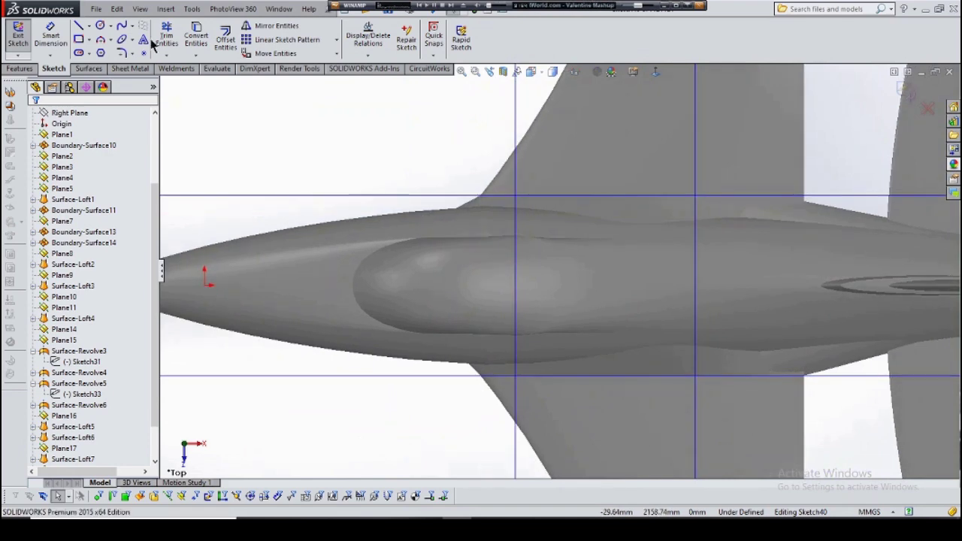
{"action": "left_click", "coordinate": [196, 36]}
{"action": "left_click", "coordinate": [418, 269]}
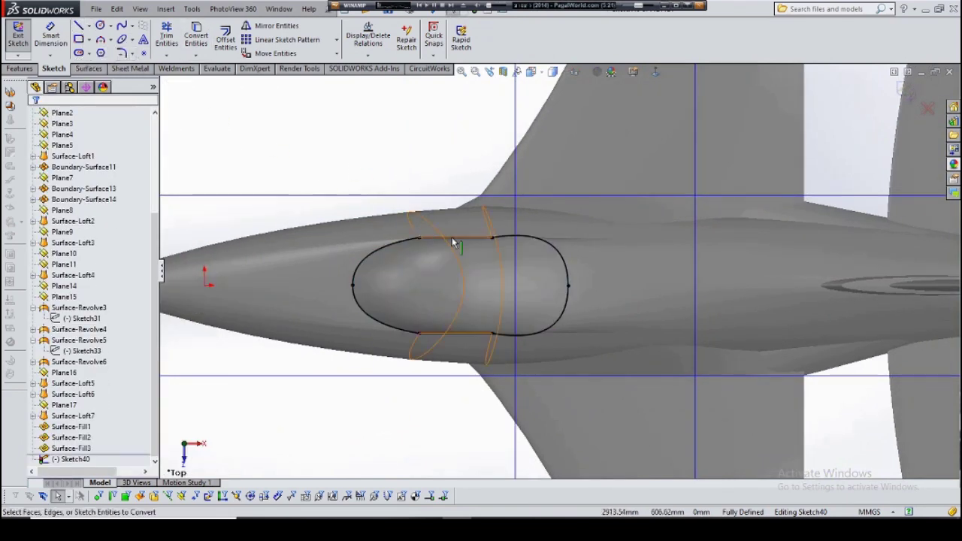
{"action": "scroll", "coordinate": [513, 271], "scroll_direction": "down", "scroll_amount": 2}
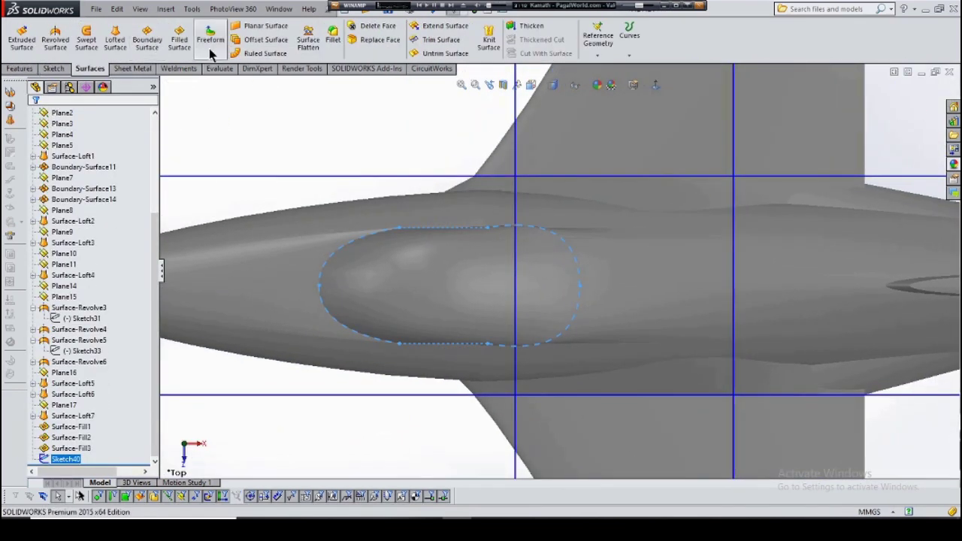
Trim the canopy opening out of the fuselage surface with Sketch40.
{"action": "left_click", "coordinate": [442, 39]}
{"action": "key", "text": "Return"}
{"action": "mouse_move", "coordinate": [572, 250]}
{"action": "middle_mouse_down"}
{"action": "mouse_move", "coordinate": [544, 363]}
{"action": "mouse_move", "coordinate": [353, 322]}
{"action": "middle_mouse_up"}
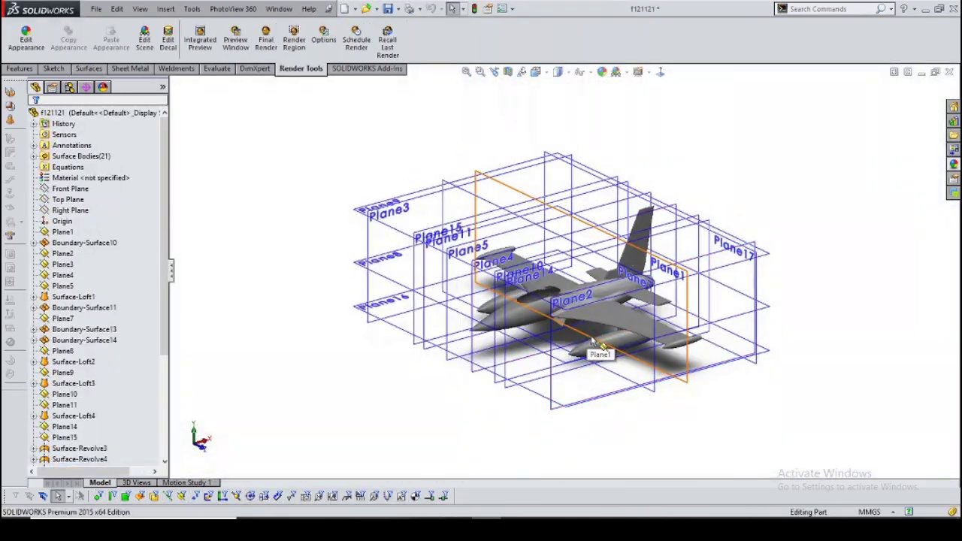
Draw a line outline across the cockpit on Front Plane as Sketch41.
{"action": "key", "text": "ctrl+1"}
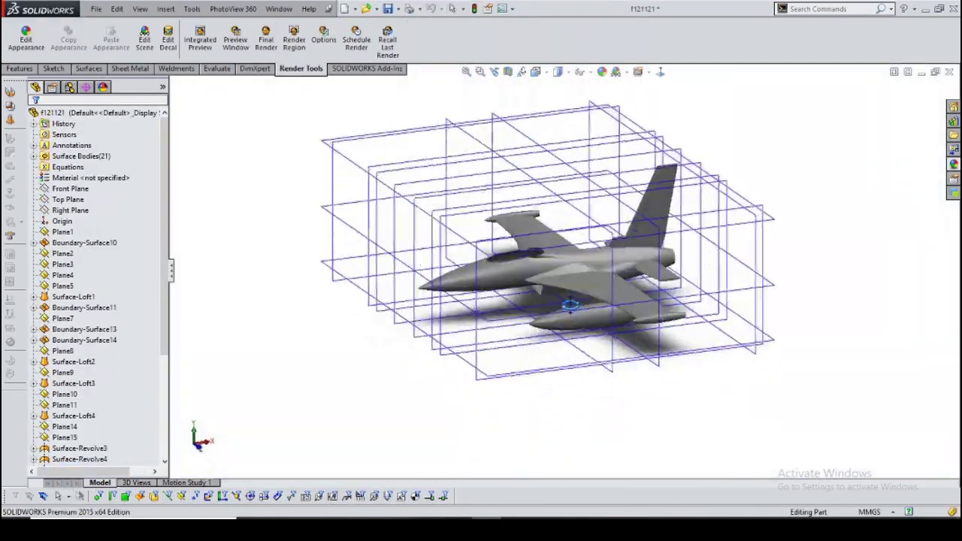
{"action": "left_click", "coordinate": [18, 33]}
{"action": "left_click", "coordinate": [233, 159]}
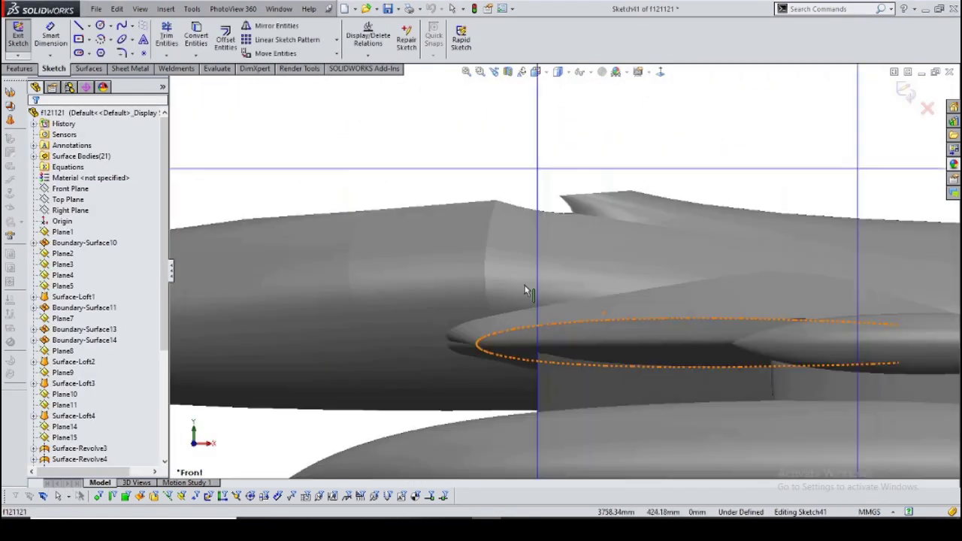
{"action": "key", "text": "l"}
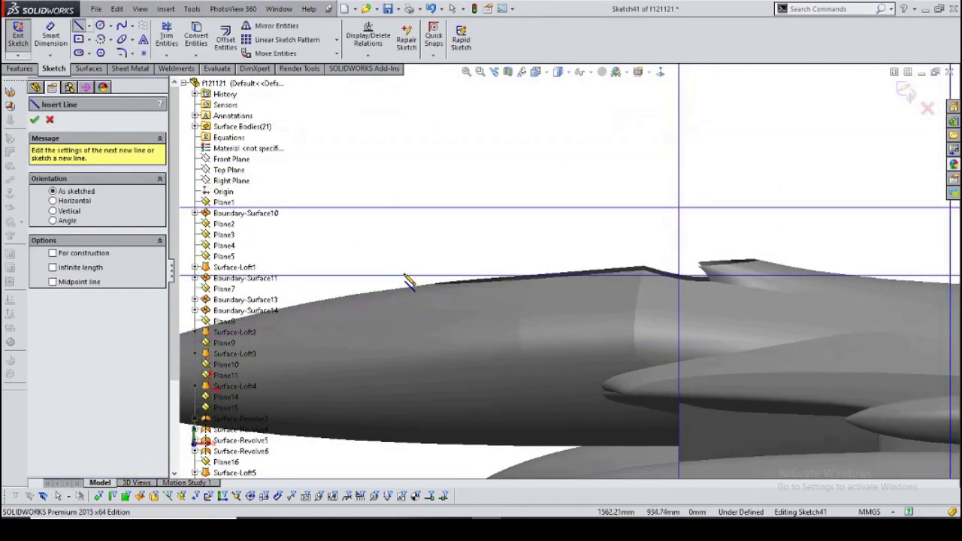
{"action": "left_click", "coordinate": [400, 259]}
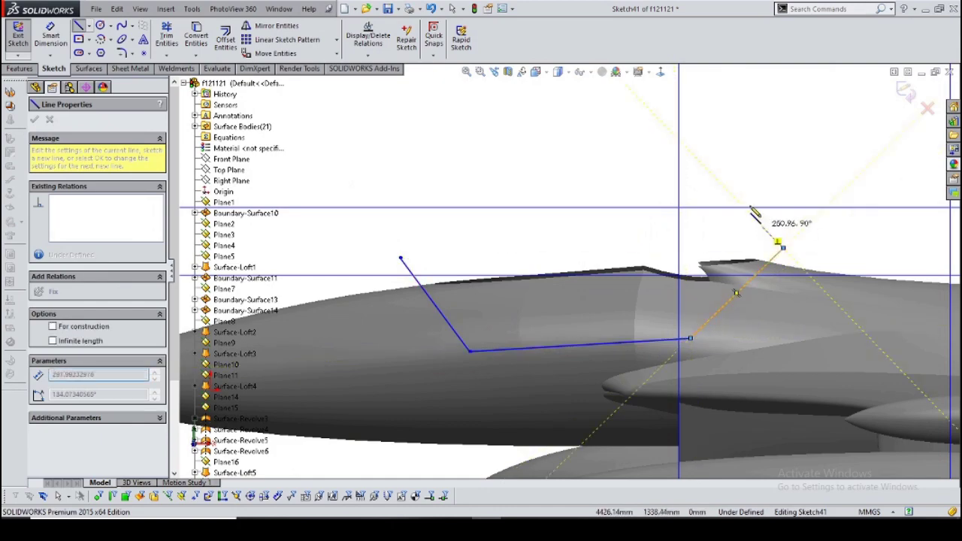
{"action": "left_click", "coordinate": [780, 244]}
{"action": "left_click", "coordinate": [927, 109]}
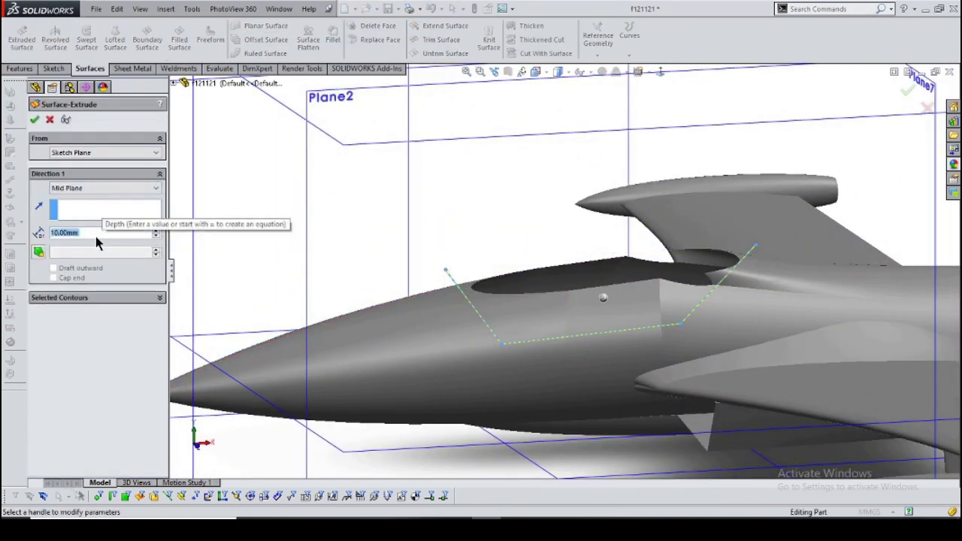
Extrude the outline into a surface and mutually trim it with the fuselage.
{"action": "key", "text": "Return"}
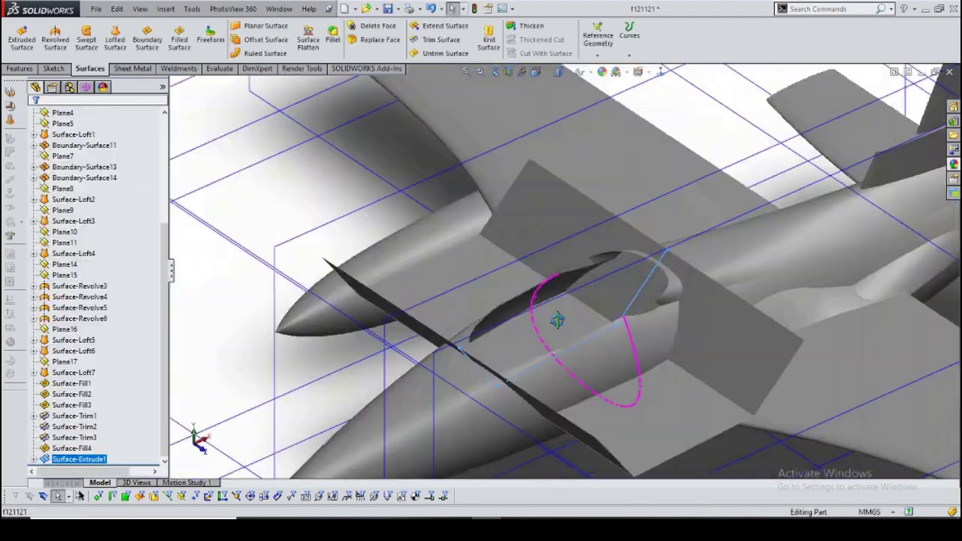
{"action": "left_click", "coordinate": [441, 39]}
{"action": "left_click", "coordinate": [761, 342]}
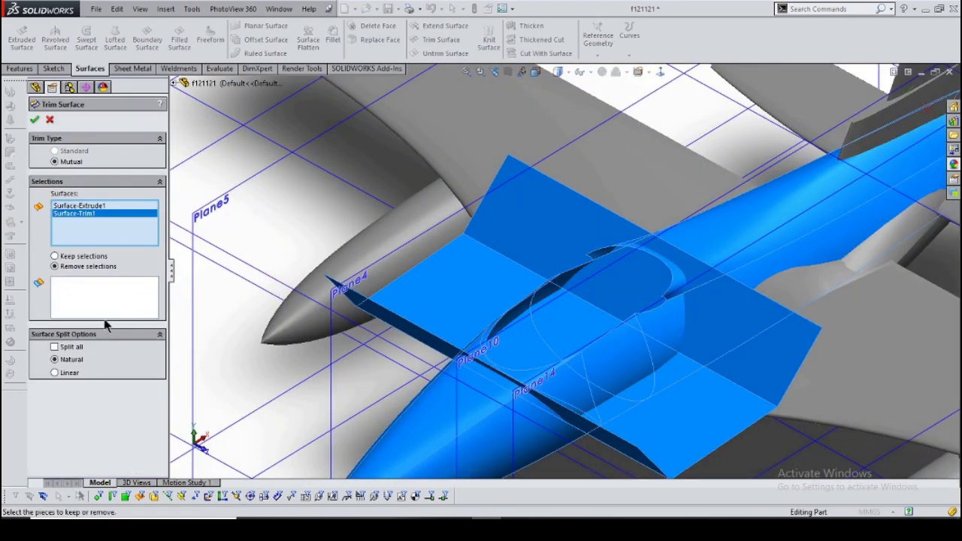
{"action": "left_click", "coordinate": [240, 264]}
{"action": "middle_click_drag", "start_coordinate": [240, 264], "coordinate": [526, 338]}
{"action": "key", "text": "Return"}
{"action": "mouse_move", "coordinate": [606, 414]}
{"action": "middle_mouse_down"}
{"action": "mouse_move", "coordinate": [588, 366]}
{"action": "mouse_move", "coordinate": [560, 364]}
{"action": "middle_mouse_up"}
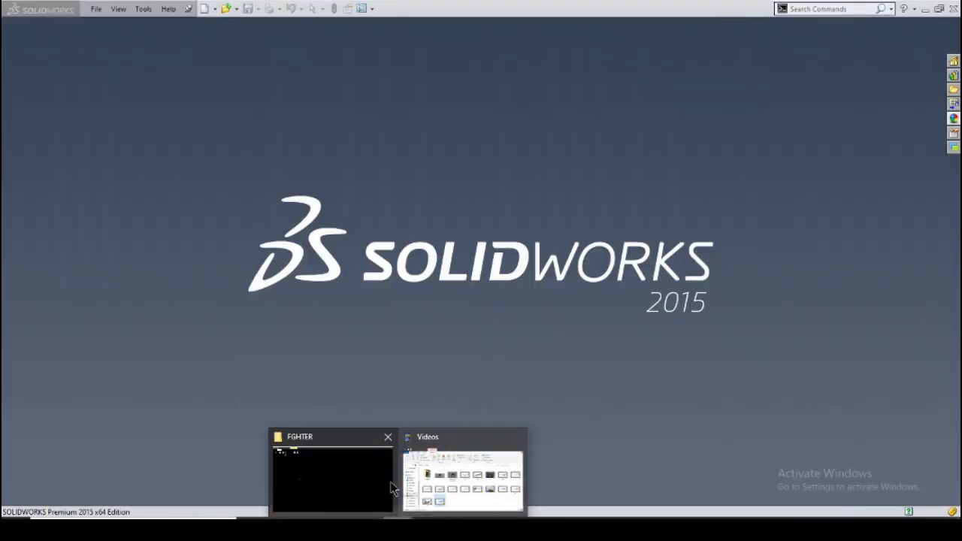
Duplicate the jet part file in the project folder and open the copy.
{"action": "left_click", "coordinate": [390, 487]}
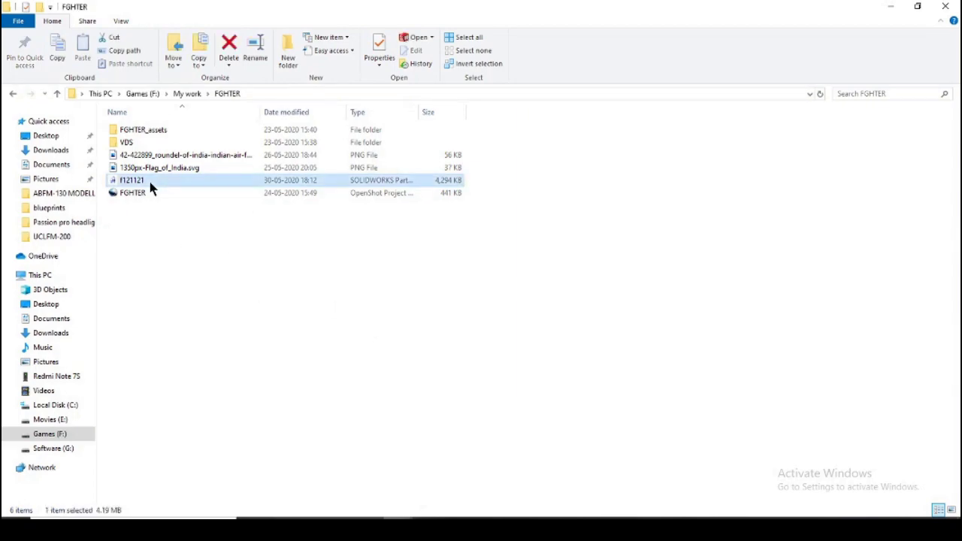
{"action": "key", "text": "ctrl+v"}
{"action": "key", "text": "Return"}
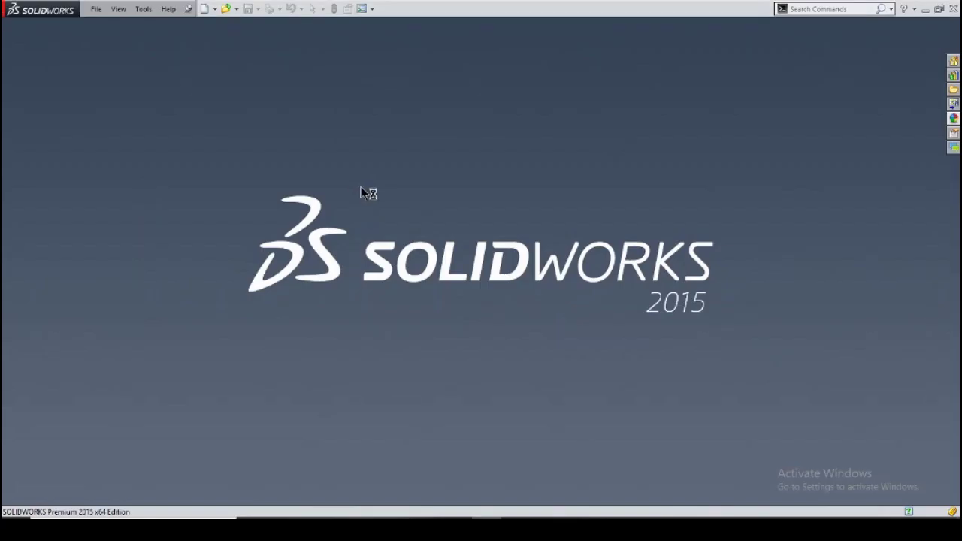
Delete the copy's extra features, keeping Boundary-Surface10, Sketch40 and Sketch41.
{"action": "key", "text": "f"}
{"action": "left_click", "coordinate": [62, 254]}
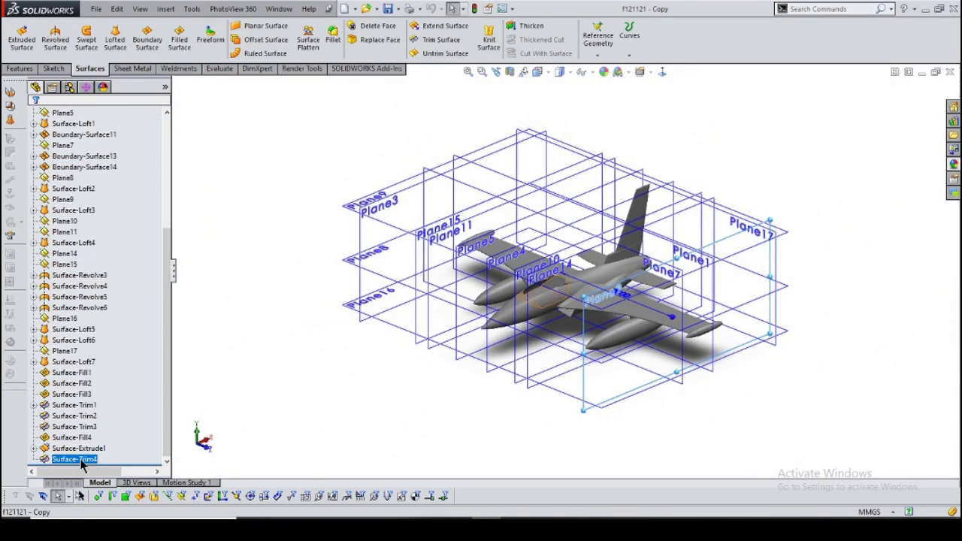
{"action": "key", "text": "ctrl+a"}
{"action": "key", "text": "Delete"}
{"action": "left_click", "coordinate": [69, 341]}
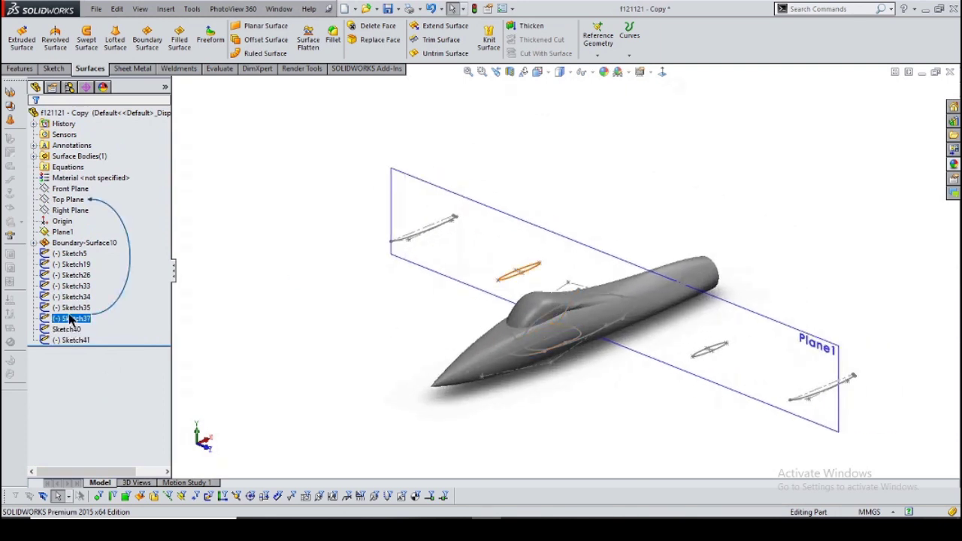
{"action": "key", "text": "Delete"}
{"action": "scroll", "coordinate": [564, 353], "scroll_direction": "down", "scroll_amount": 5}
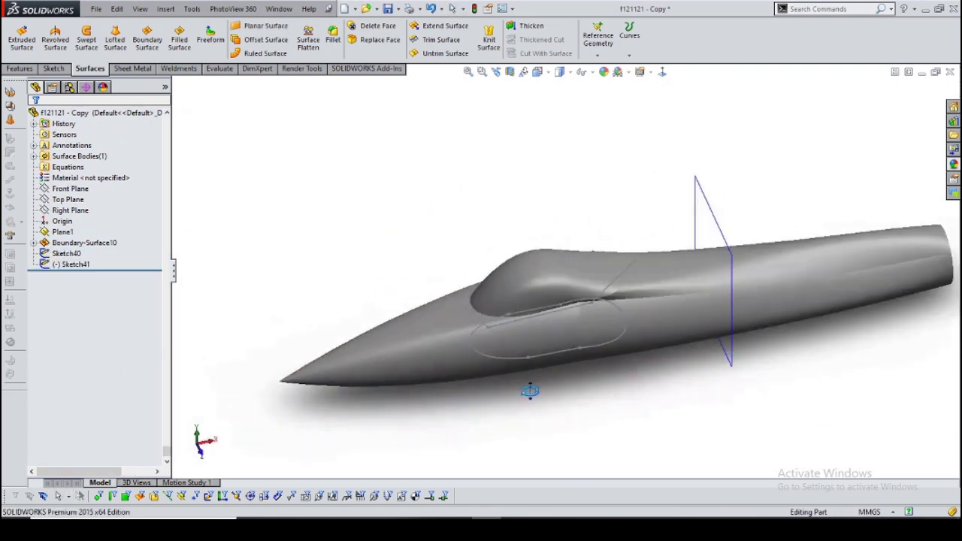
{"action": "left_click", "coordinate": [64, 254]}
Trim the fuselage copy with Sketch41, then Sketch40, leaving only the canopy shell.
{"action": "scroll", "coordinate": [301, 197], "scroll_direction": "up", "scroll_amount": 3}
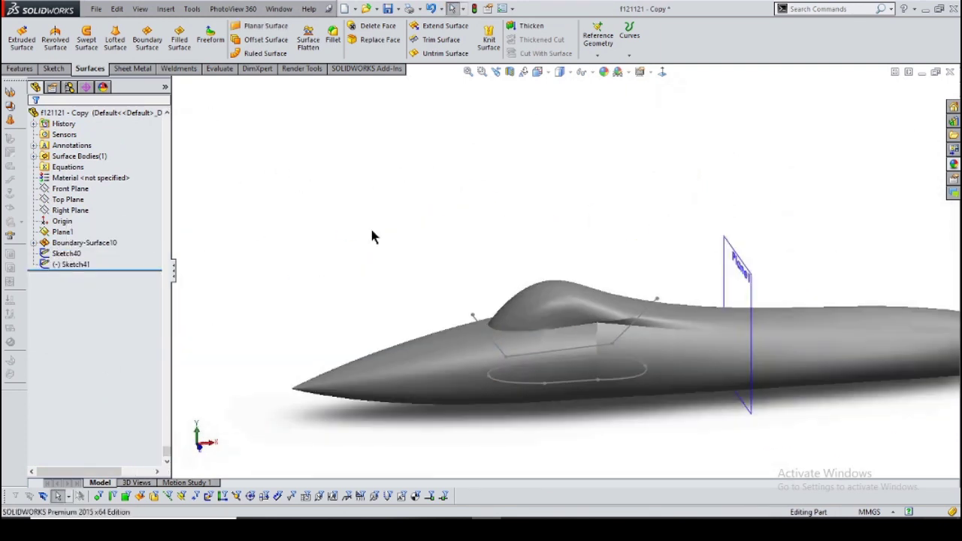
{"action": "key", "text": "t"}
{"action": "left_click", "coordinate": [225, 235]}
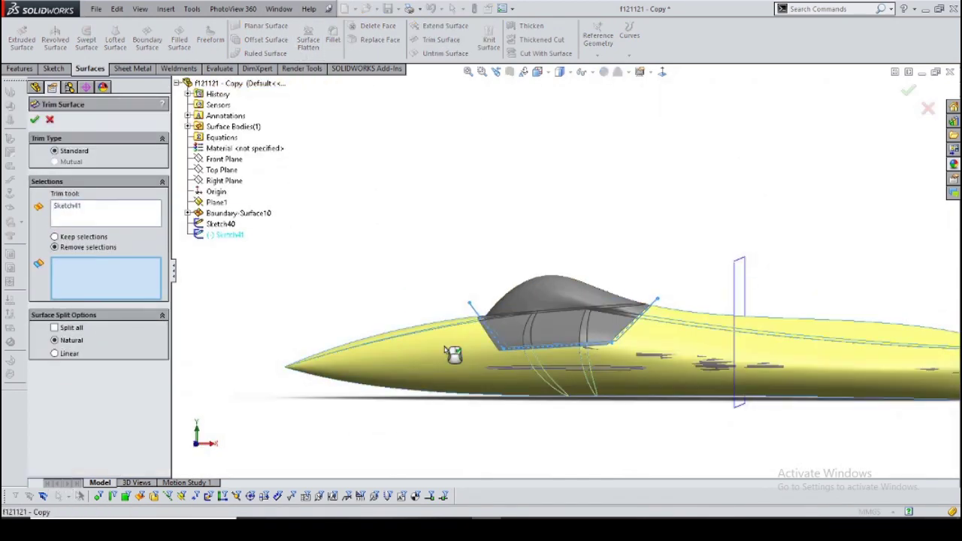
{"action": "left_click", "coordinate": [423, 348]}
{"action": "key", "text": "Return"}
{"action": "left_click", "coordinate": [426, 42]}
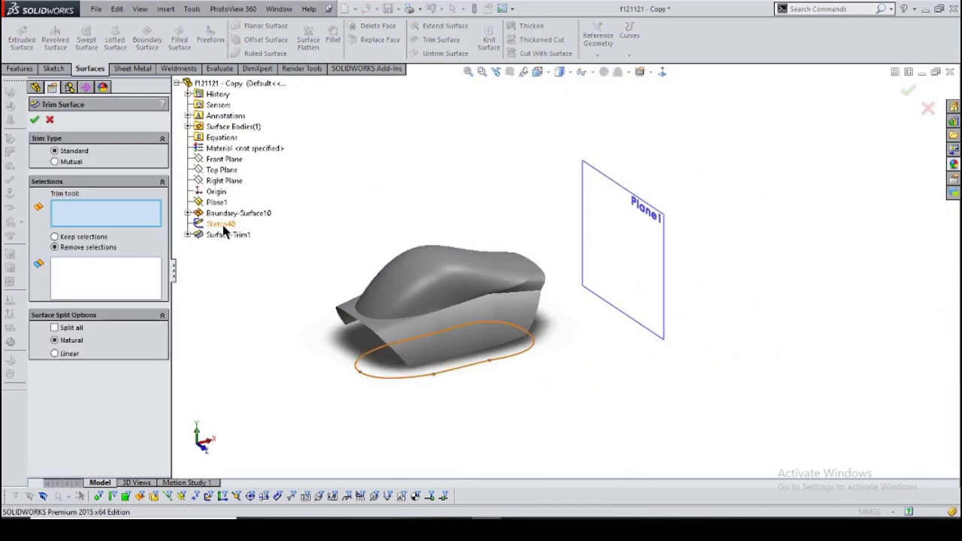
{"action": "left_click", "coordinate": [411, 284]}
{"action": "key", "text": "Return"}
Apply the Backdrop - Grey with Overhead Light scene.
{"action": "mouse_move", "coordinate": [659, 343]}
{"action": "middle_mouse_down"}
{"action": "mouse_move", "coordinate": [719, 361]}
{"action": "mouse_move", "coordinate": [544, 340]}
{"action": "mouse_move", "coordinate": [594, 354]}
{"action": "mouse_move", "coordinate": [901, 225]}
{"action": "mouse_move", "coordinate": [485, 196]}
{"action": "mouse_move", "coordinate": [526, 203]}
{"action": "middle_mouse_up"}
{"action": "left_click", "coordinate": [639, 71]}
{"action": "left_click", "coordinate": [826, 103]}
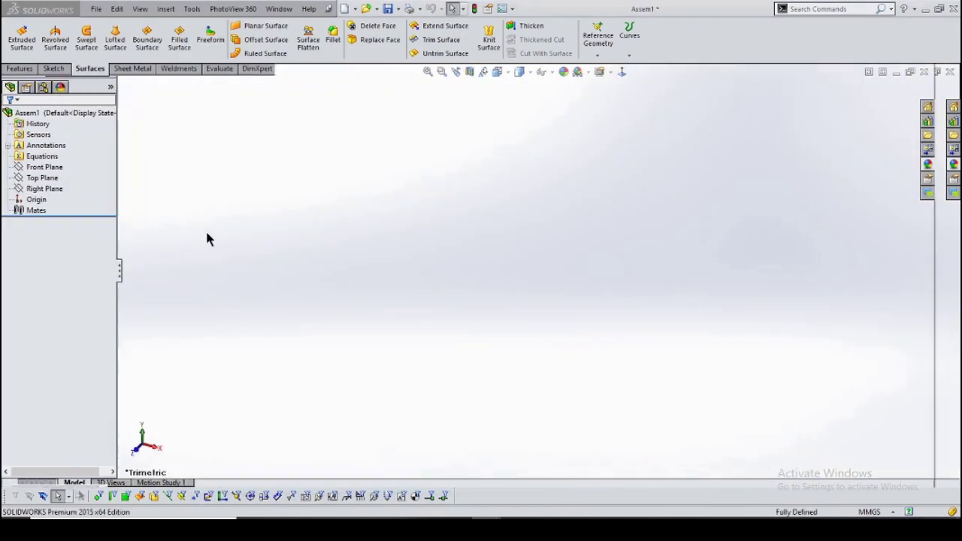
Insert the jet part and its canopy copy, and mate their Front Planes coincident.
{"action": "left_click", "coordinate": [347, 266]}
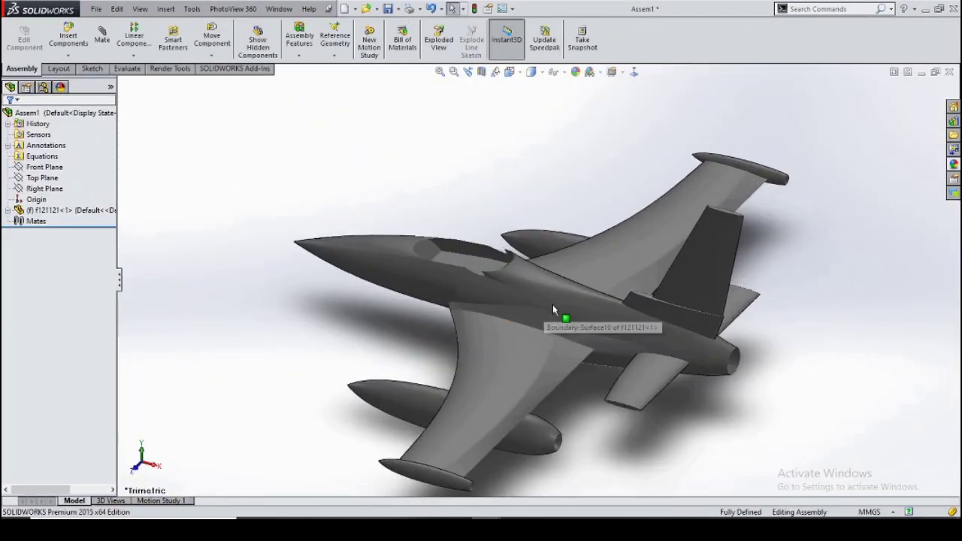
{"action": "left_click", "coordinate": [627, 139]}
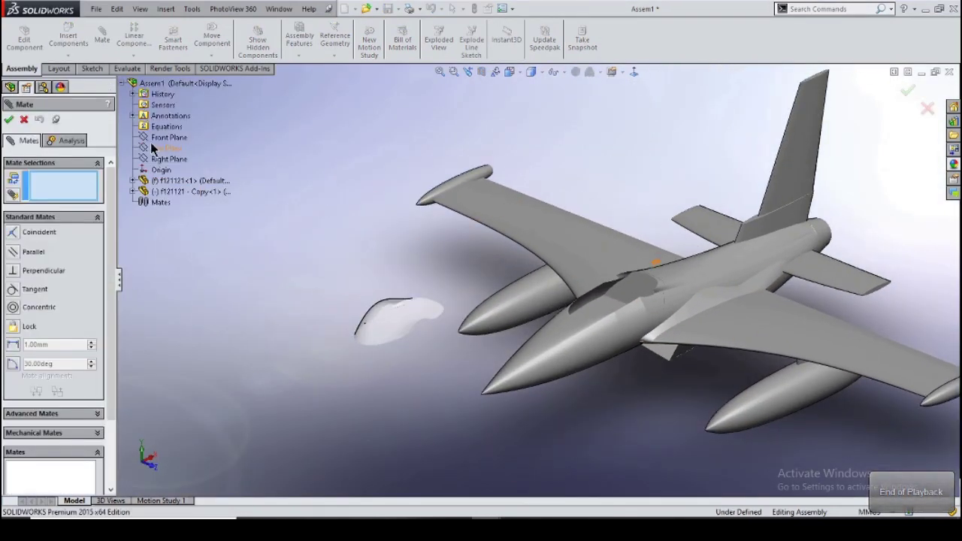
{"action": "left_click", "coordinate": [197, 159]}
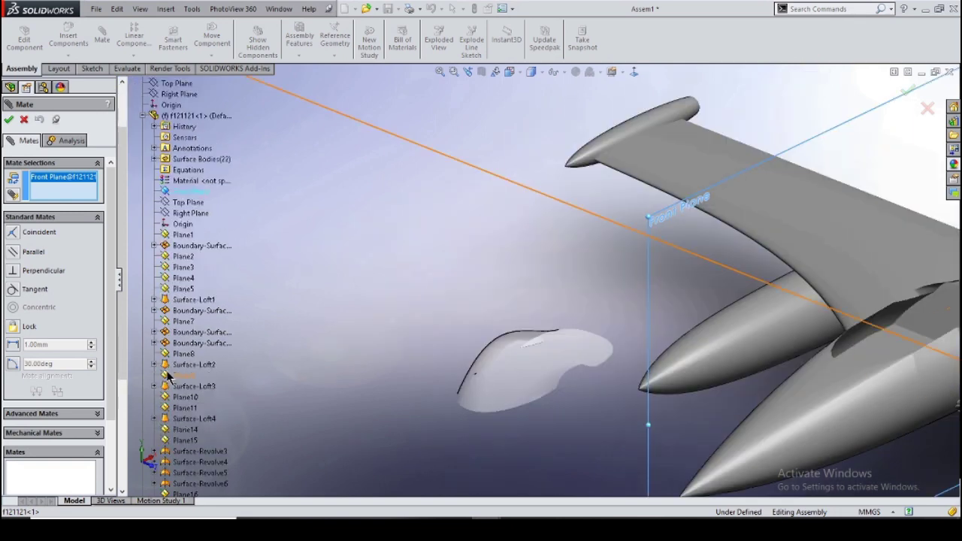
{"action": "left_click", "coordinate": [190, 407]}
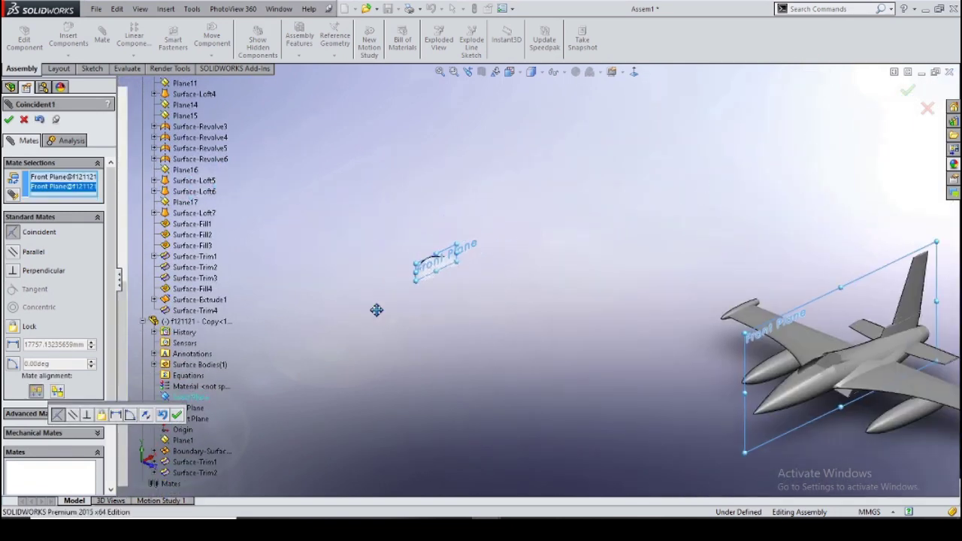
{"action": "left_click", "coordinate": [9, 119]}
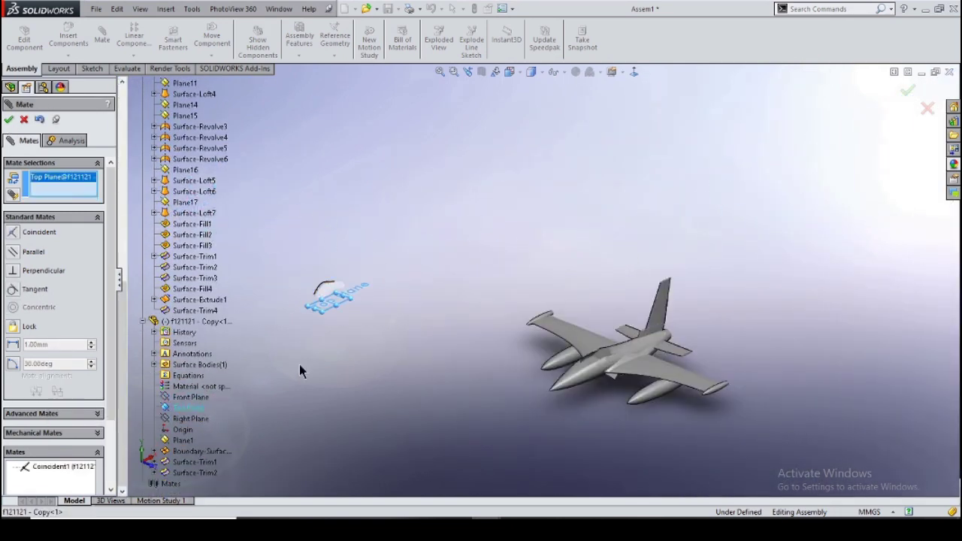
Add the Top and Right Plane coincident mates to seat the canopy on the jet.
{"action": "scroll", "coordinate": [203, 213], "scroll_direction": "up", "scroll_amount": 10}
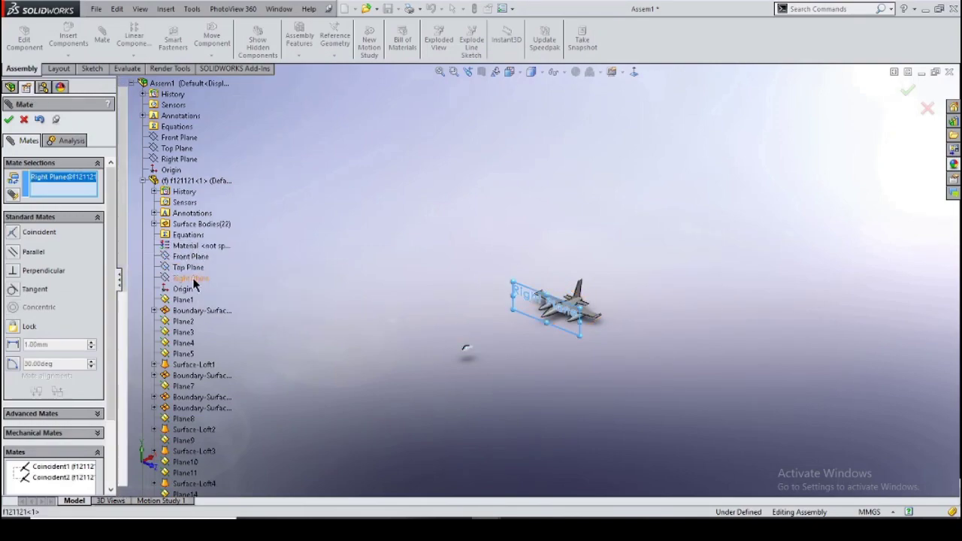
{"action": "scroll", "coordinate": [802, 319], "scroll_direction": "down", "scroll_amount": 5}
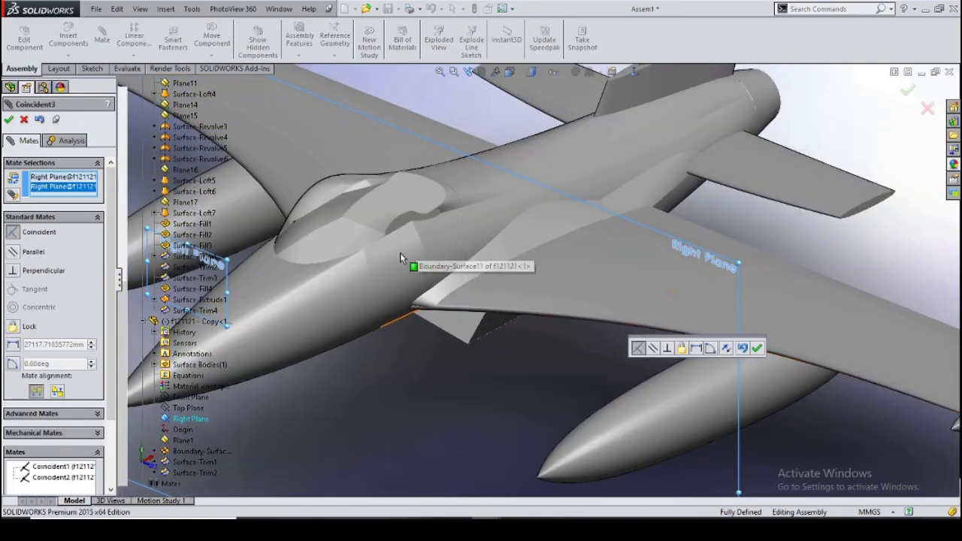
{"action": "key", "text": "Return"}
{"action": "key", "text": "Return"}
{"action": "left_click", "coordinate": [483, 214]}
{"action": "mouse_move", "coordinate": [483, 214]}
{"action": "middle_mouse_down"}
{"action": "mouse_move", "coordinate": [498, 215]}
{"action": "mouse_move", "coordinate": [528, 281]}
{"action": "mouse_move", "coordinate": [534, 337]}
{"action": "mouse_move", "coordinate": [574, 416]}
{"action": "middle_mouse_up"}
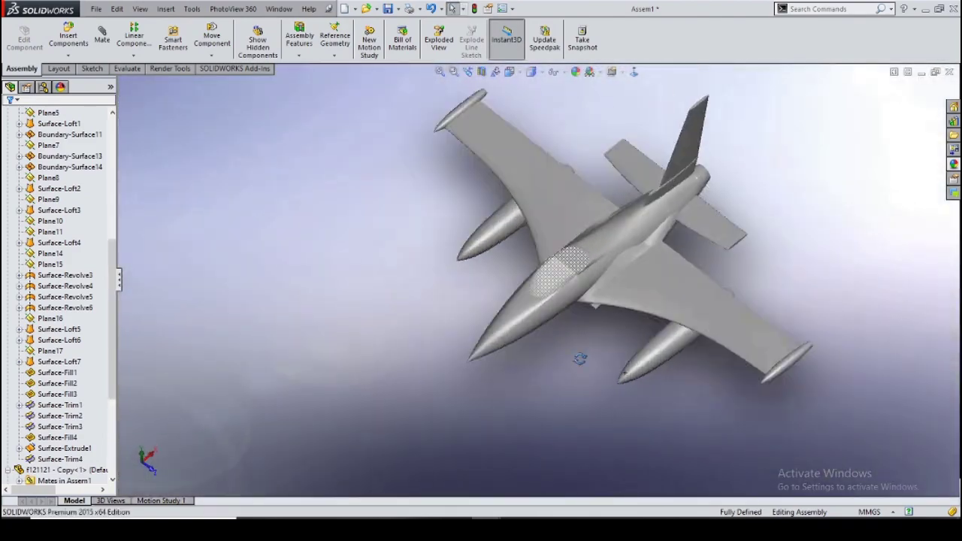
{"action": "scroll", "coordinate": [516, 285], "scroll_direction": "down", "scroll_amount": 4}
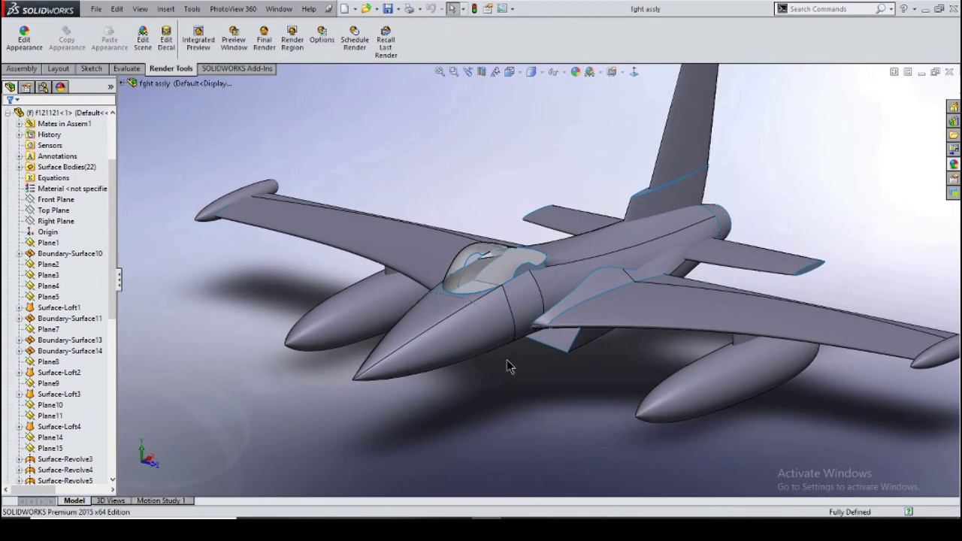
Start a decal and load the roundel image from F:\My work\FGHTER.
{"action": "left_click", "coordinate": [167, 43]}
{"action": "left_click", "coordinate": [62, 382]}
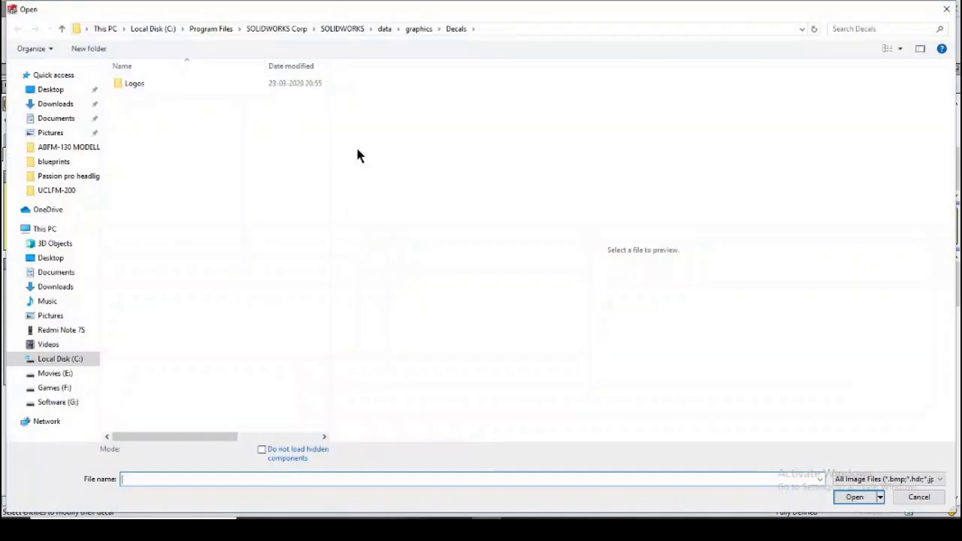
{"action": "left_click", "coordinate": [54, 387]}
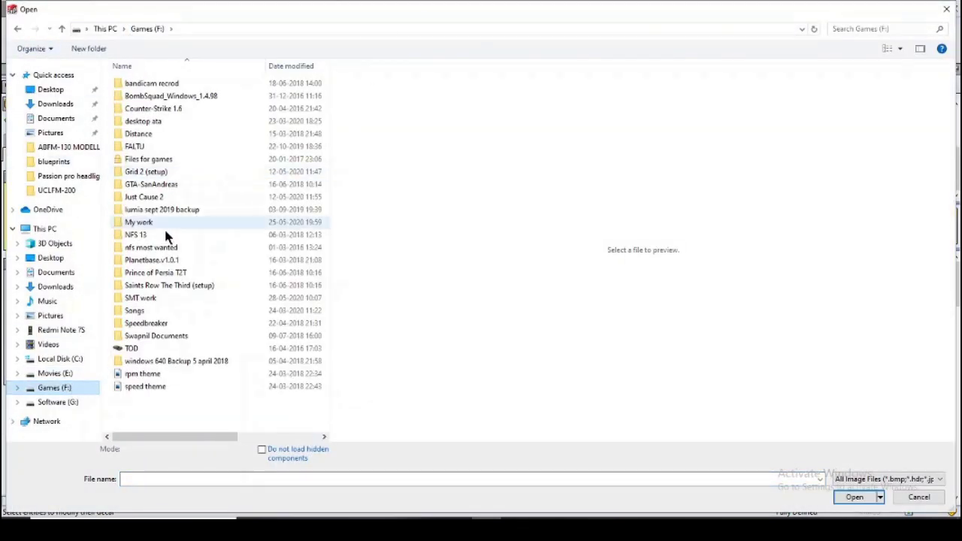
{"action": "double_click", "coordinate": [164, 219]}
{"action": "double_click", "coordinate": [158, 105]}
{"action": "double_click", "coordinate": [279, 98]}
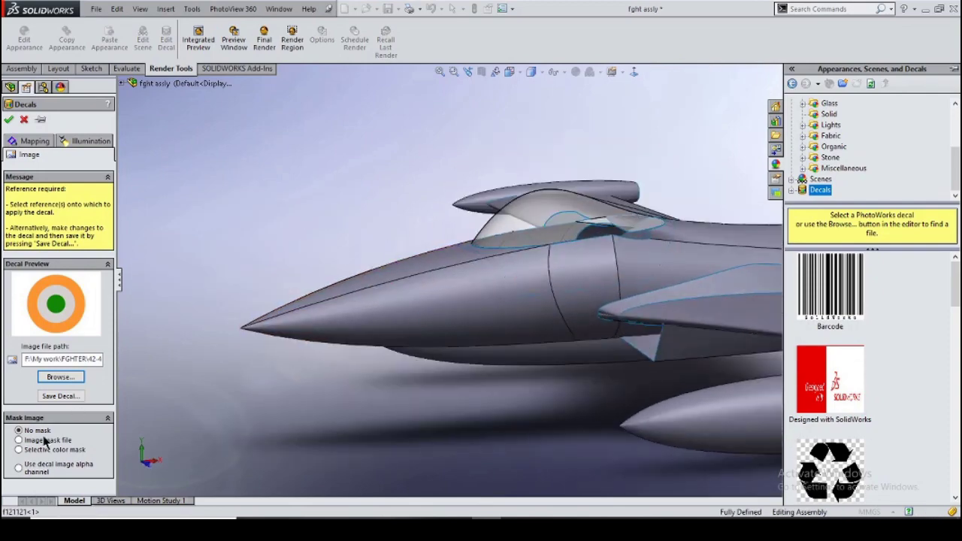
Mask the roundel's background by colour and position it on the fuselage nose.
{"action": "left_click", "coordinate": [18, 449]}
{"action": "key", "text": "space"}
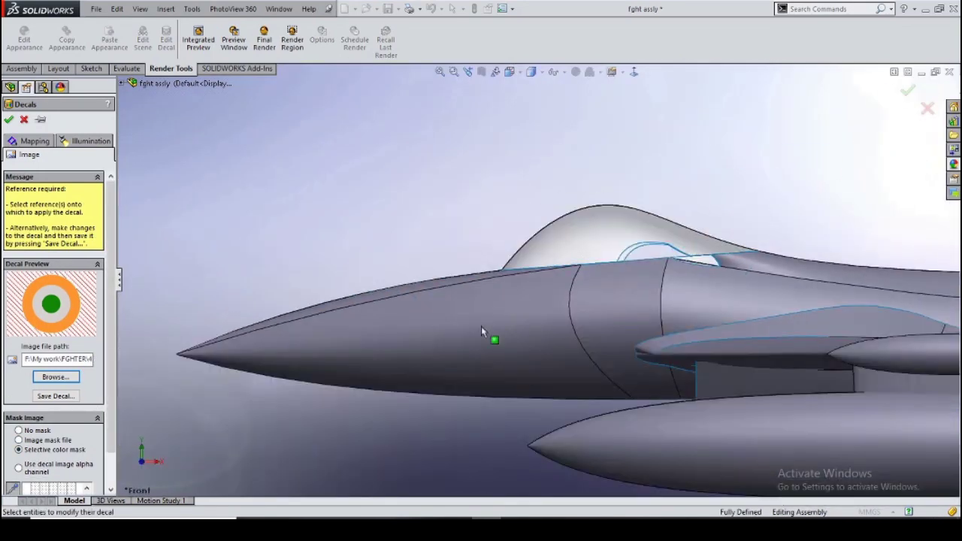
{"action": "left_click", "coordinate": [481, 326]}
{"action": "scroll", "coordinate": [639, 325], "scroll_direction": "up", "scroll_amount": 4}
{"action": "scroll", "coordinate": [504, 214], "scroll_direction": "up", "scroll_amount": 2}
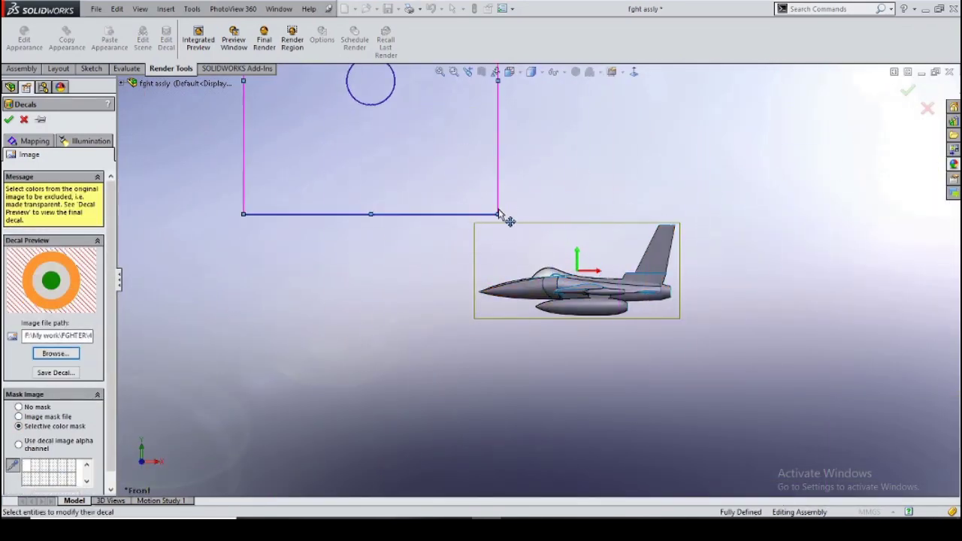
{"action": "scroll", "coordinate": [386, 124], "scroll_direction": "up", "scroll_amount": 2}
{"action": "scroll", "coordinate": [411, 250], "scroll_direction": "up", "scroll_amount": 1}
{"action": "mouse_move", "coordinate": [412, 250]}
{"action": "left_mouse_down"}
{"action": "mouse_move", "coordinate": [571, 398]}
{"action": "mouse_move", "coordinate": [571, 377]}
{"action": "mouse_move", "coordinate": [526, 363]}
{"action": "left_mouse_up"}
{"action": "scroll", "coordinate": [564, 378], "scroll_direction": "down", "scroll_amount": 3}
{"action": "left_click", "coordinate": [564, 378]}
Keep current-view projection in Mapping, accept the nose roundel, and begin a second decal.
{"action": "scroll", "coordinate": [589, 393], "scroll_direction": "down", "scroll_amount": 2}
{"action": "scroll", "coordinate": [530, 364], "scroll_direction": "up", "scroll_amount": 3}
{"action": "scroll", "coordinate": [518, 361], "scroll_direction": "down", "scroll_amount": 1}
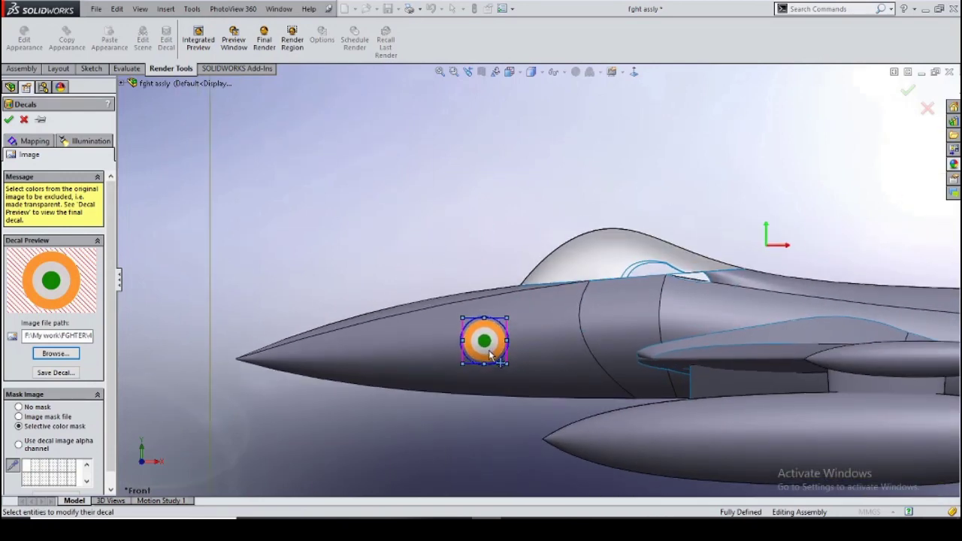
{"action": "scroll", "coordinate": [517, 364], "scroll_direction": "down", "scroll_amount": 1}
{"action": "scroll", "coordinate": [515, 365], "scroll_direction": "down", "scroll_amount": 1}
{"action": "scroll", "coordinate": [519, 382], "scroll_direction": "down", "scroll_amount": 2}
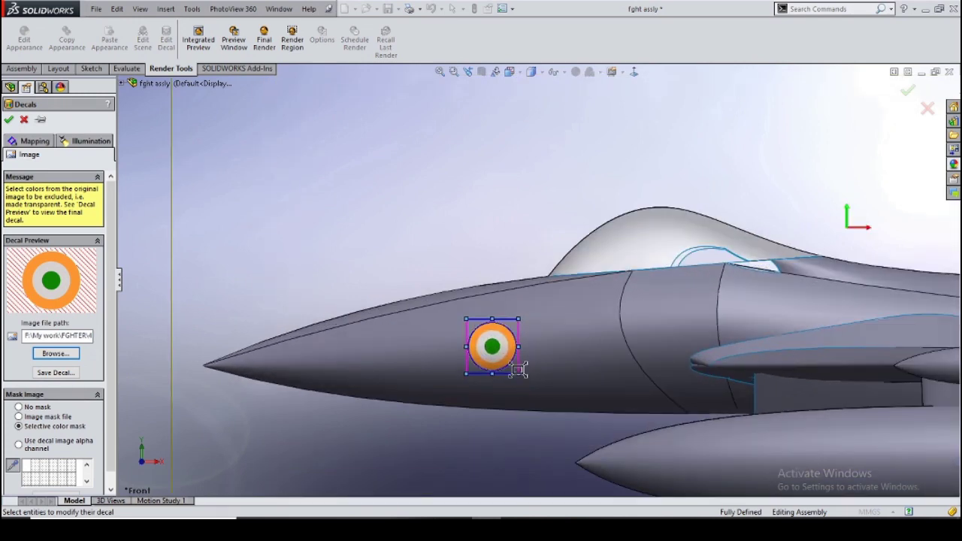
{"action": "scroll", "coordinate": [517, 369], "scroll_direction": "up", "scroll_amount": 2}
{"action": "left_click", "coordinate": [34, 140]}
{"action": "left_click", "coordinate": [56, 305]}
{"action": "left_click", "coordinate": [45, 323]}
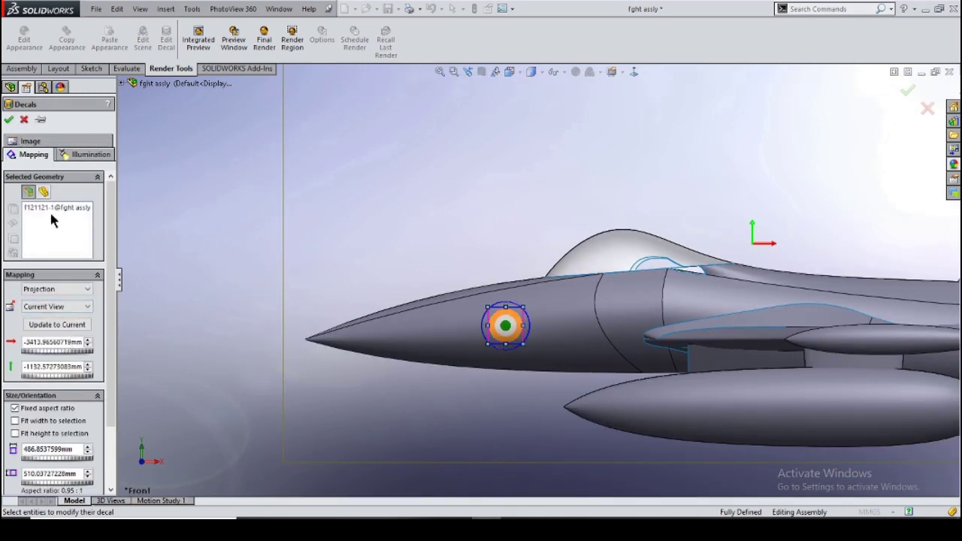
{"action": "left_click", "coordinate": [8, 119]}
{"action": "scroll", "coordinate": [511, 260], "scroll_direction": "up", "scroll_amount": 2}
{"action": "left_click", "coordinate": [166, 45]}
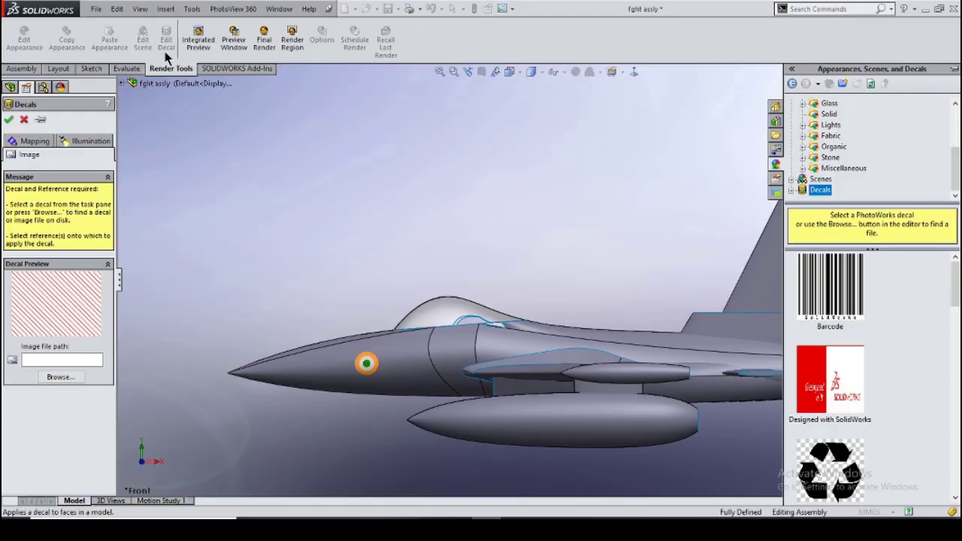
Load the Indian flag image from the work folder as a decal on the tail fin.
{"action": "left_click", "coordinate": [66, 380]}
{"action": "left_click", "coordinate": [45, 386]}
{"action": "double_click", "coordinate": [146, 339]}
{"action": "double_click", "coordinate": [140, 95]}
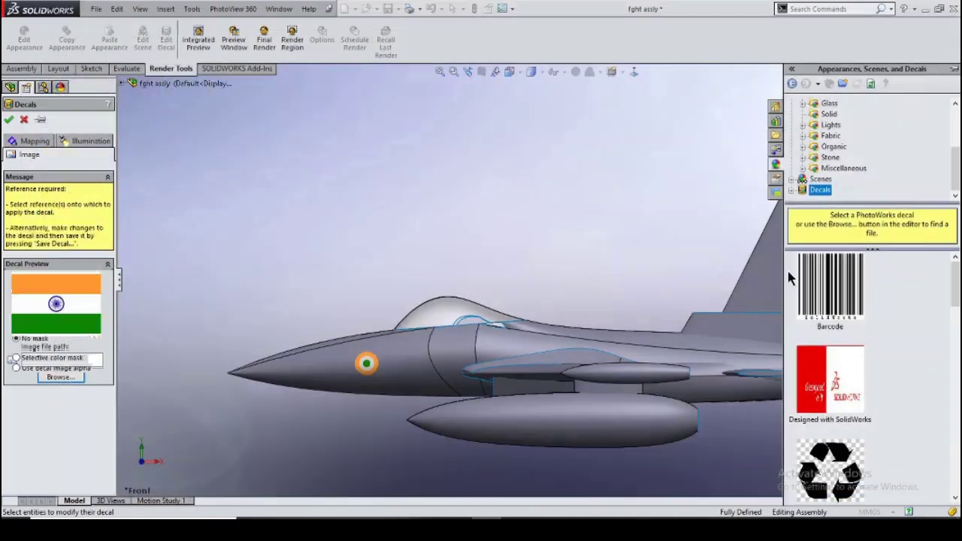
{"action": "left_click", "coordinate": [589, 331]}
Position the flag decal near the top of the tail fin and accept it.
{"action": "scroll", "coordinate": [386, 300], "scroll_direction": "up", "scroll_amount": 3}
{"action": "scroll", "coordinate": [335, 212], "scroll_direction": "up", "scroll_amount": 1}
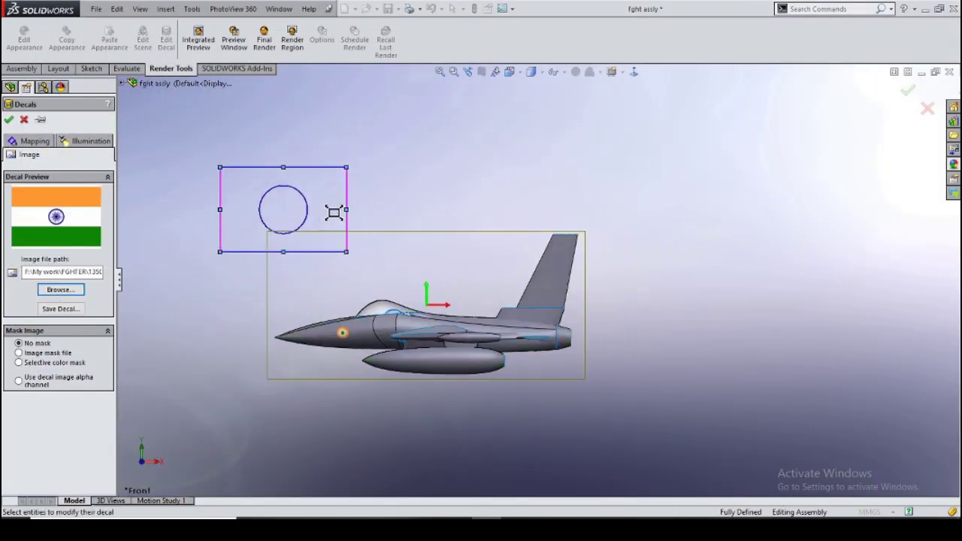
{"action": "scroll", "coordinate": [548, 297], "scroll_direction": "down", "scroll_amount": 3}
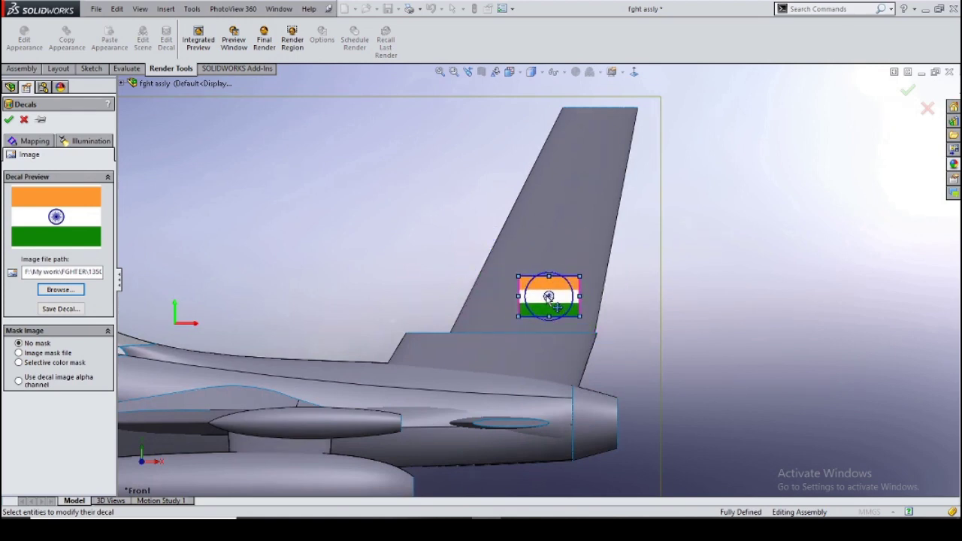
{"action": "left_click_drag", "start_coordinate": [548, 297], "coordinate": [534, 297]}
{"action": "scroll", "coordinate": [533, 297], "scroll_direction": "up", "scroll_amount": 1}
{"action": "left_click", "coordinate": [35, 142]}
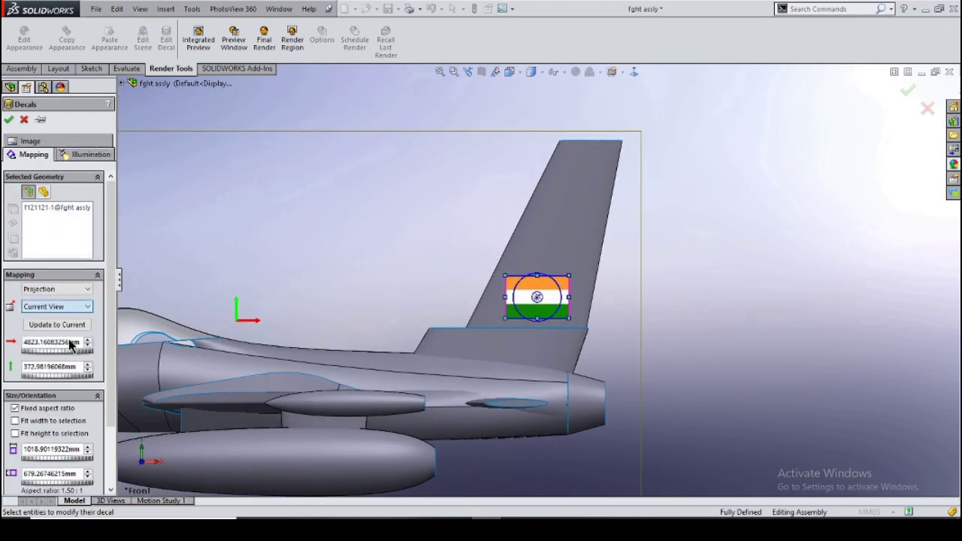
{"action": "scroll", "coordinate": [605, 350], "scroll_direction": "up", "scroll_amount": 2}
{"action": "mouse_move", "coordinate": [605, 350]}
{"action": "left_mouse_down"}
{"action": "mouse_move", "coordinate": [638, 268]}
{"action": "mouse_move", "coordinate": [633, 280]}
{"action": "left_mouse_up"}
{"action": "scroll", "coordinate": [623, 269], "scroll_direction": "down", "scroll_amount": 3}
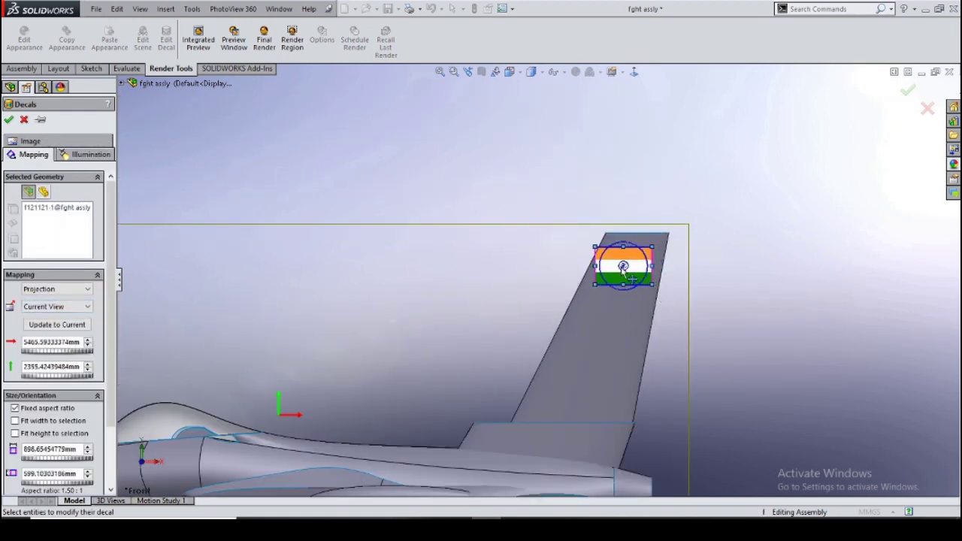
{"action": "scroll", "coordinate": [623, 268], "scroll_direction": "up", "scroll_amount": 3}
{"action": "key", "text": "Return"}
Save the assembly, orbit the jet into a render angle, and open the PhotoView 360 preview.
{"action": "mouse_move", "coordinate": [526, 338]}
{"action": "middle_mouse_down"}
{"action": "mouse_move", "coordinate": [573, 409]}
{"action": "mouse_move", "coordinate": [574, 391]}
{"action": "middle_mouse_up"}
{"action": "scroll", "coordinate": [574, 390], "scroll_direction": "down", "scroll_amount": 2}
{"action": "scroll", "coordinate": [578, 367], "scroll_direction": "up", "scroll_amount": 3}
{"action": "key", "text": "ctrl+s"}
{"action": "scroll", "coordinate": [552, 407], "scroll_direction": "down", "scroll_amount": 1}
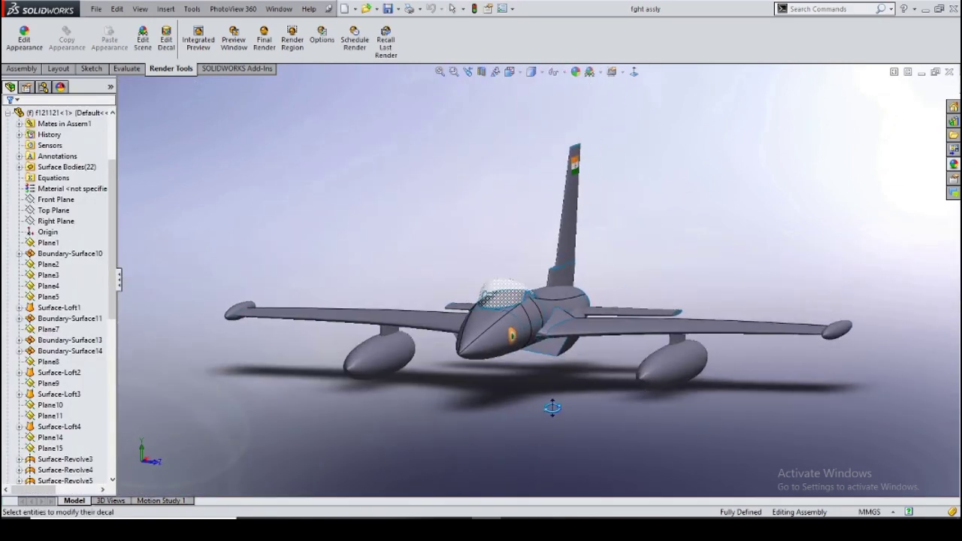
{"action": "middle_click_drag", "start_coordinate": [623, 110], "coordinate": [560, 339]}
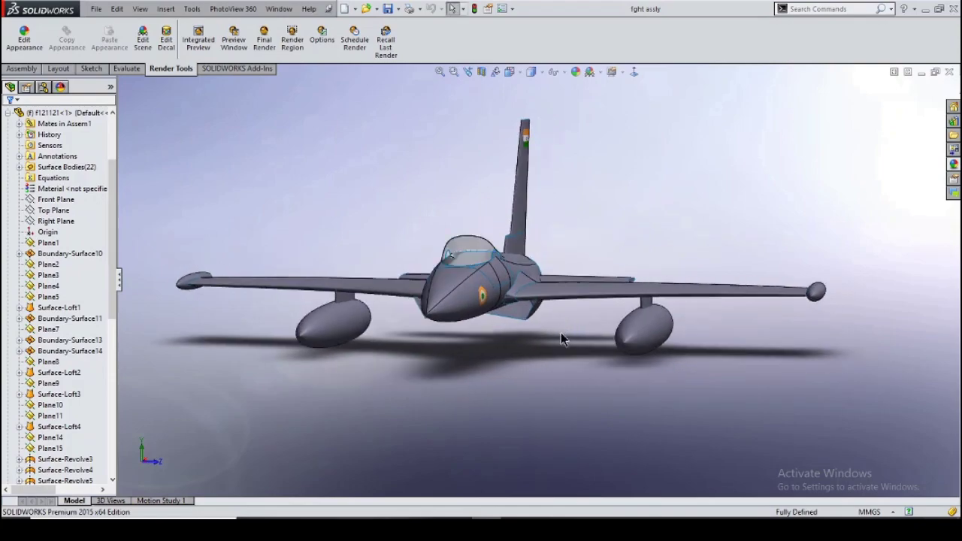
{"action": "scroll", "coordinate": [586, 361], "scroll_direction": "up", "scroll_amount": 2}
{"action": "middle_click_drag", "start_coordinate": [606, 376], "coordinate": [244, 80]}
{"action": "left_click", "coordinate": [257, 43]}
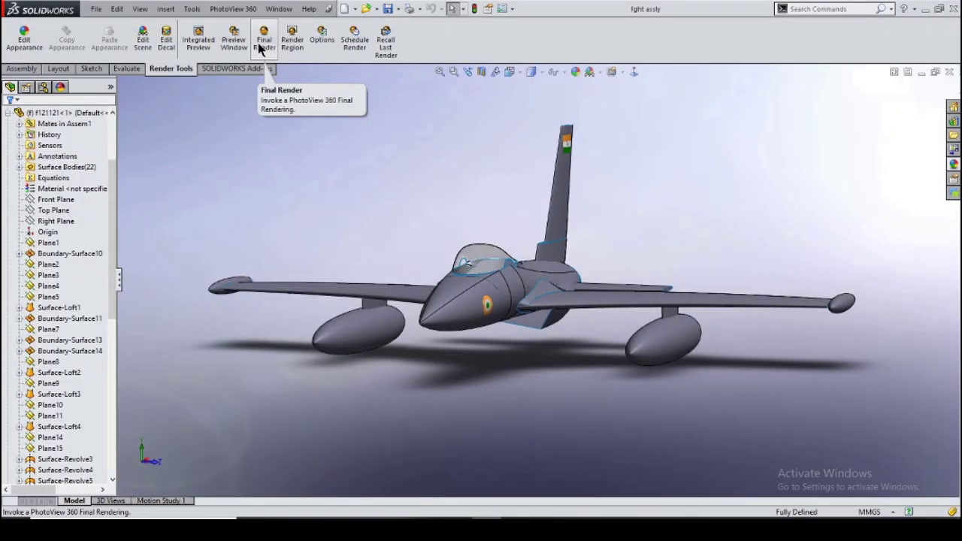
Produce final PhotoView 360 renders of the grey jet from two angles.
{"action": "left_click", "coordinate": [259, 45]}
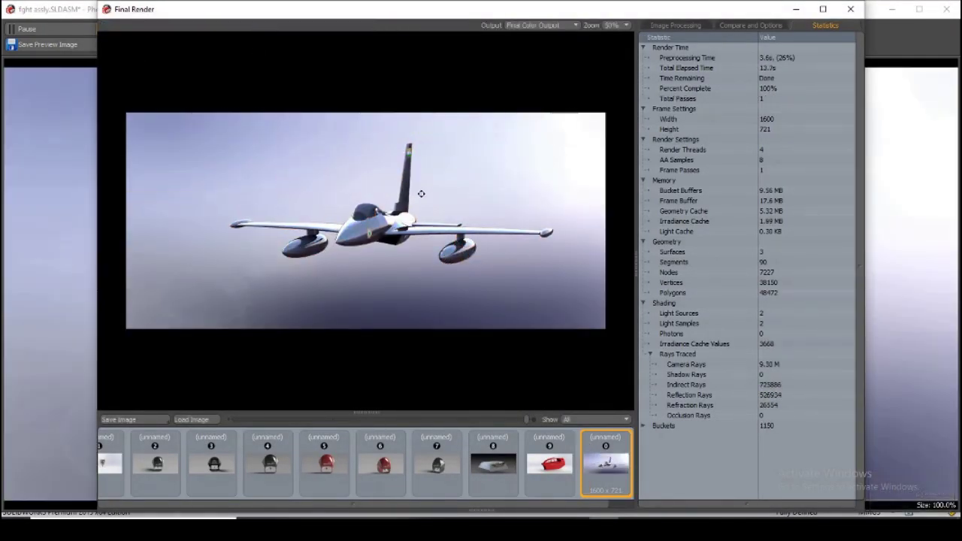
{"action": "left_click", "coordinate": [849, 16]}
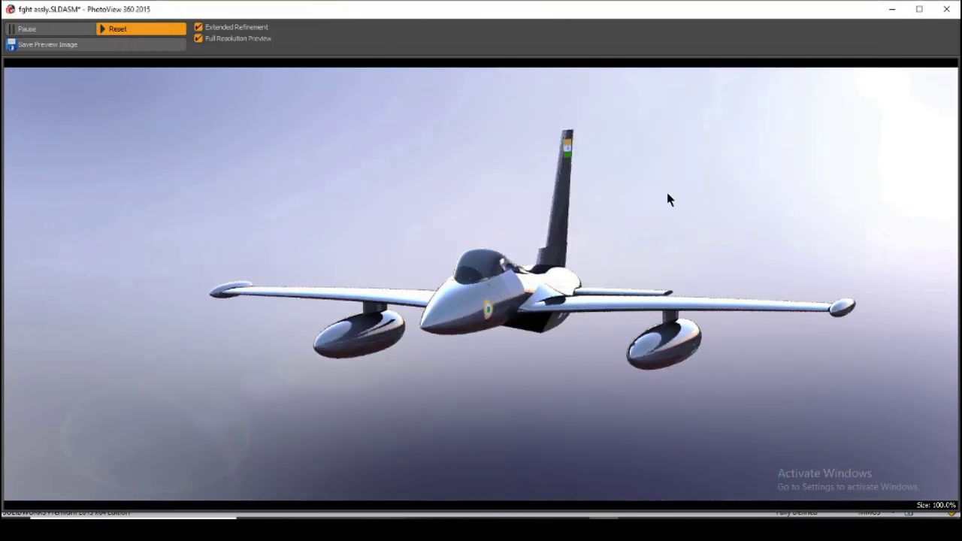
{"action": "left_click", "coordinate": [946, 9]}
{"action": "left_click", "coordinate": [264, 38]}
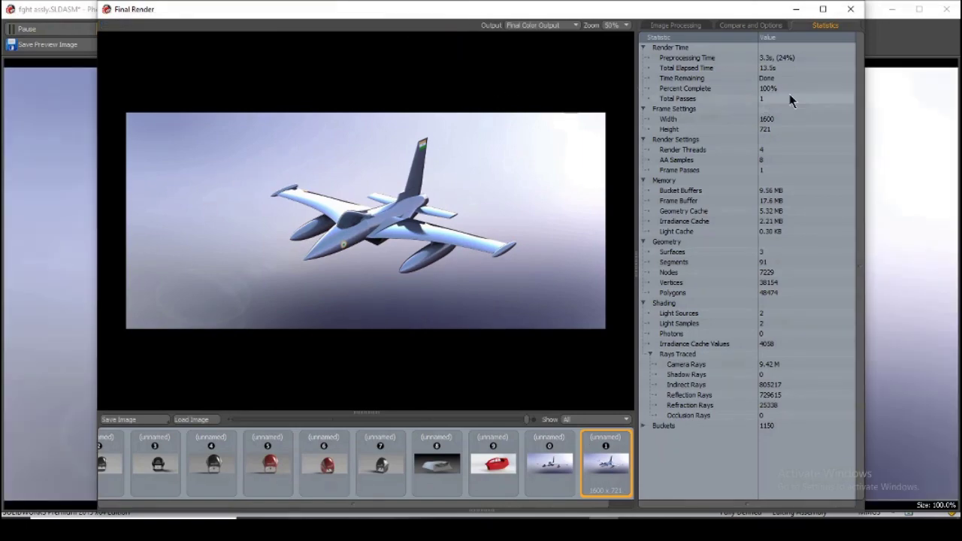
{"action": "left_click", "coordinate": [850, 9]}
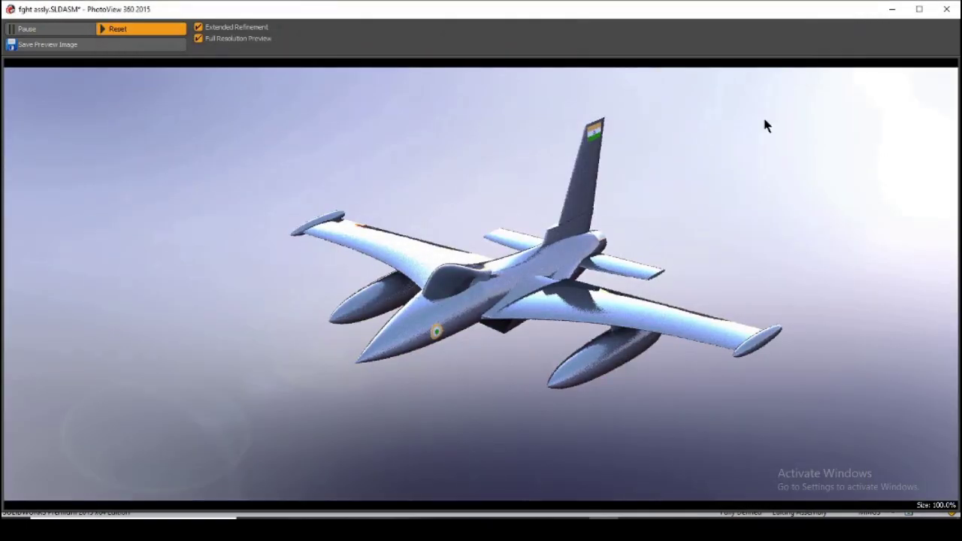
{"action": "left_click", "coordinate": [946, 9]}
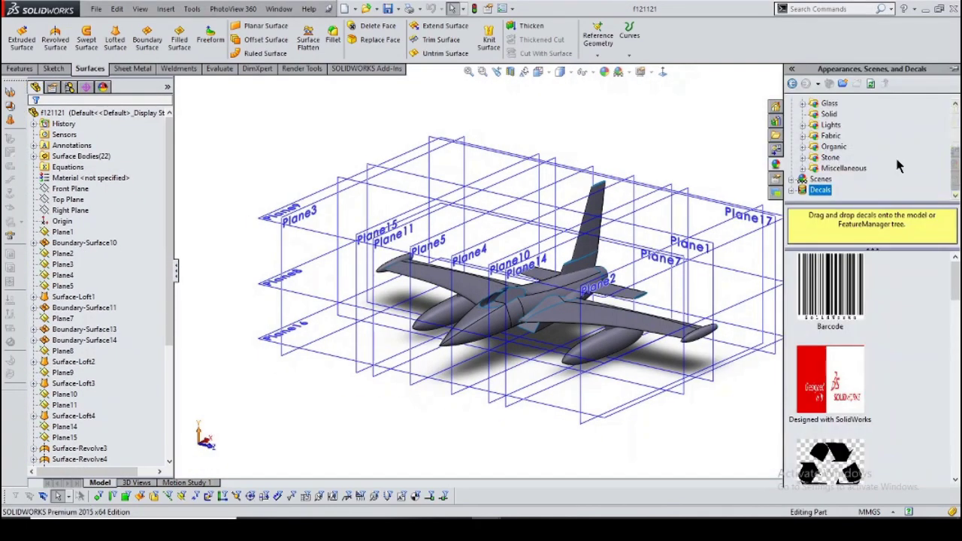
Paint the jet part red, return to the assembly, and render it from a new angle.
{"action": "left_click", "coordinate": [834, 157]}
{"action": "left_click_drag", "start_coordinate": [830, 443], "coordinate": [526, 300]}
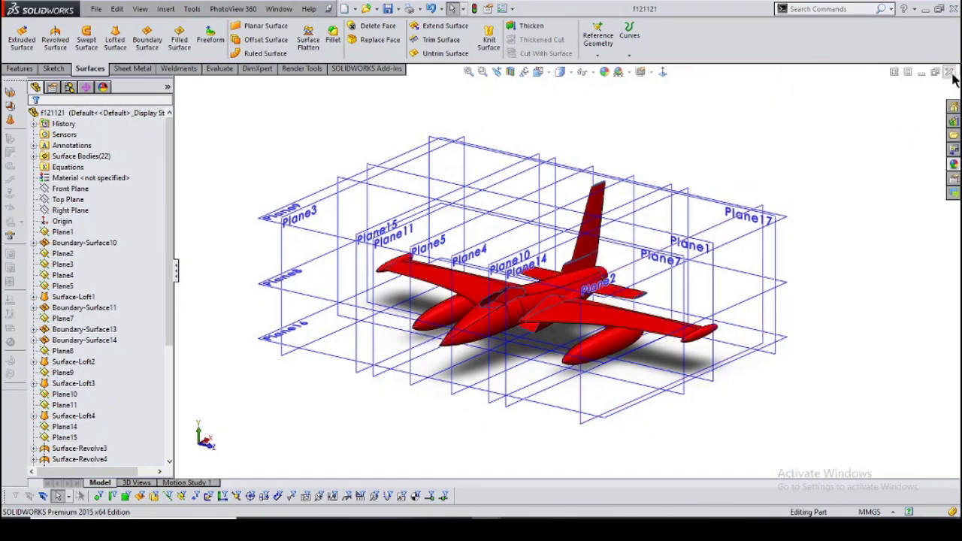
{"action": "left_click", "coordinate": [949, 73]}
{"action": "mouse_move", "coordinate": [602, 208]}
{"action": "middle_mouse_down"}
{"action": "mouse_move", "coordinate": [476, 217]}
{"action": "mouse_move", "coordinate": [406, 206]}
{"action": "mouse_move", "coordinate": [250, 71]}
{"action": "middle_mouse_up"}
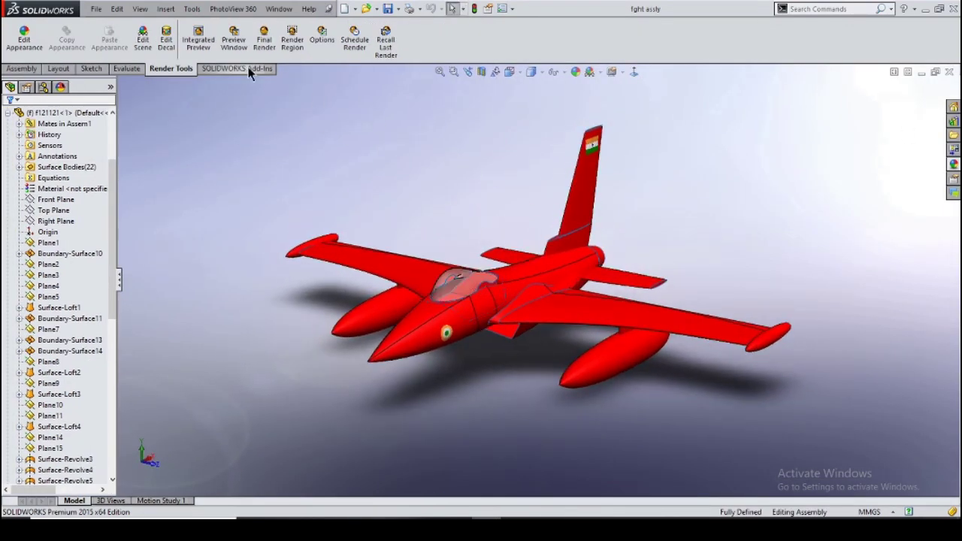
{"action": "left_click", "coordinate": [263, 41]}
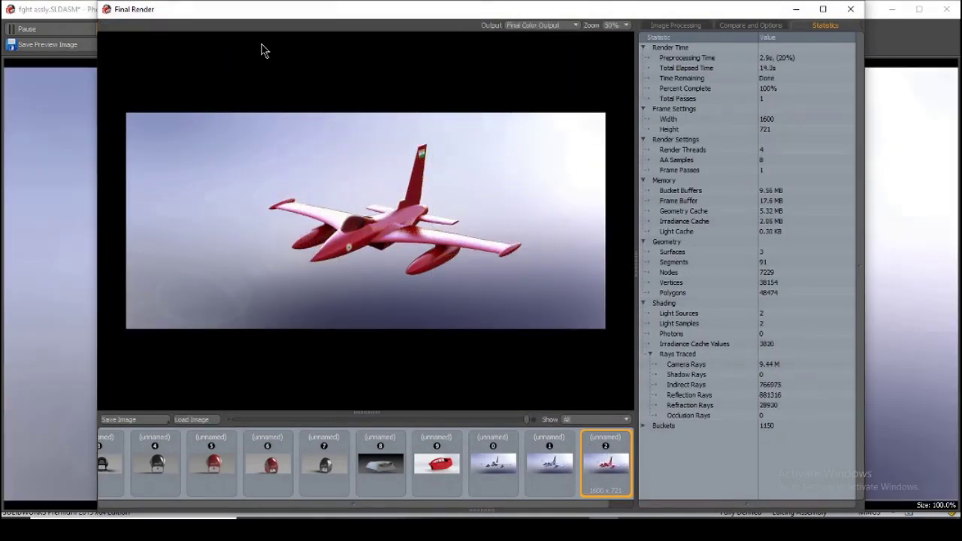
Close the finished final render of the red jet with its roundel and flag decals.
{"action": "left_click", "coordinate": [843, 9]}
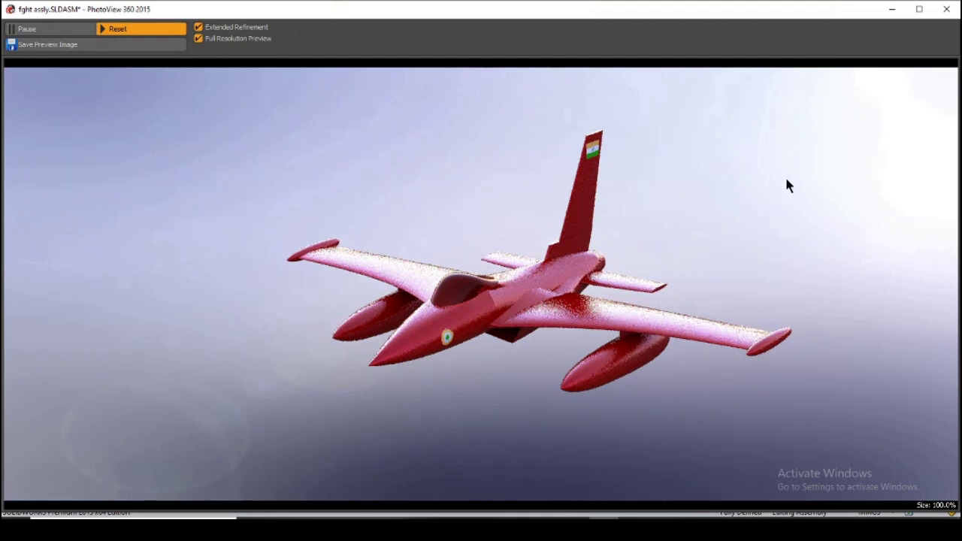